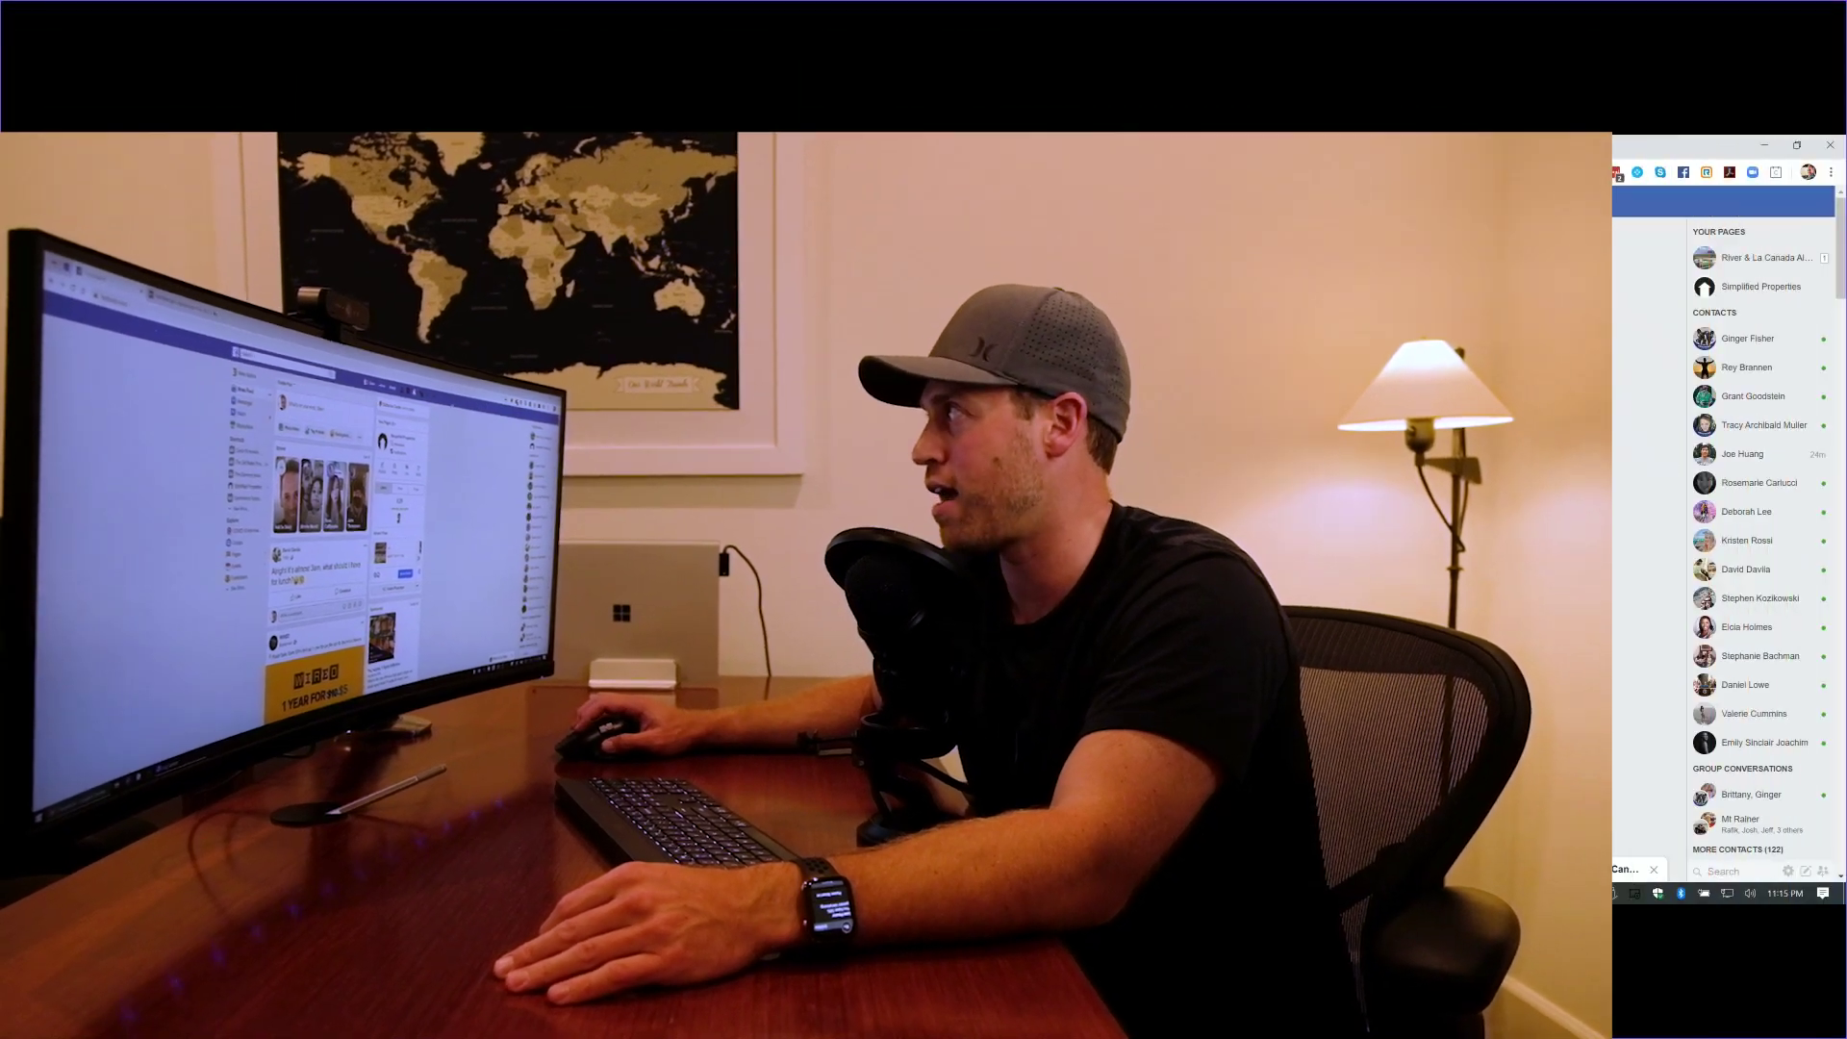
Open the Facebook account menu from the down-arrow in the top bar
click(1198, 203)
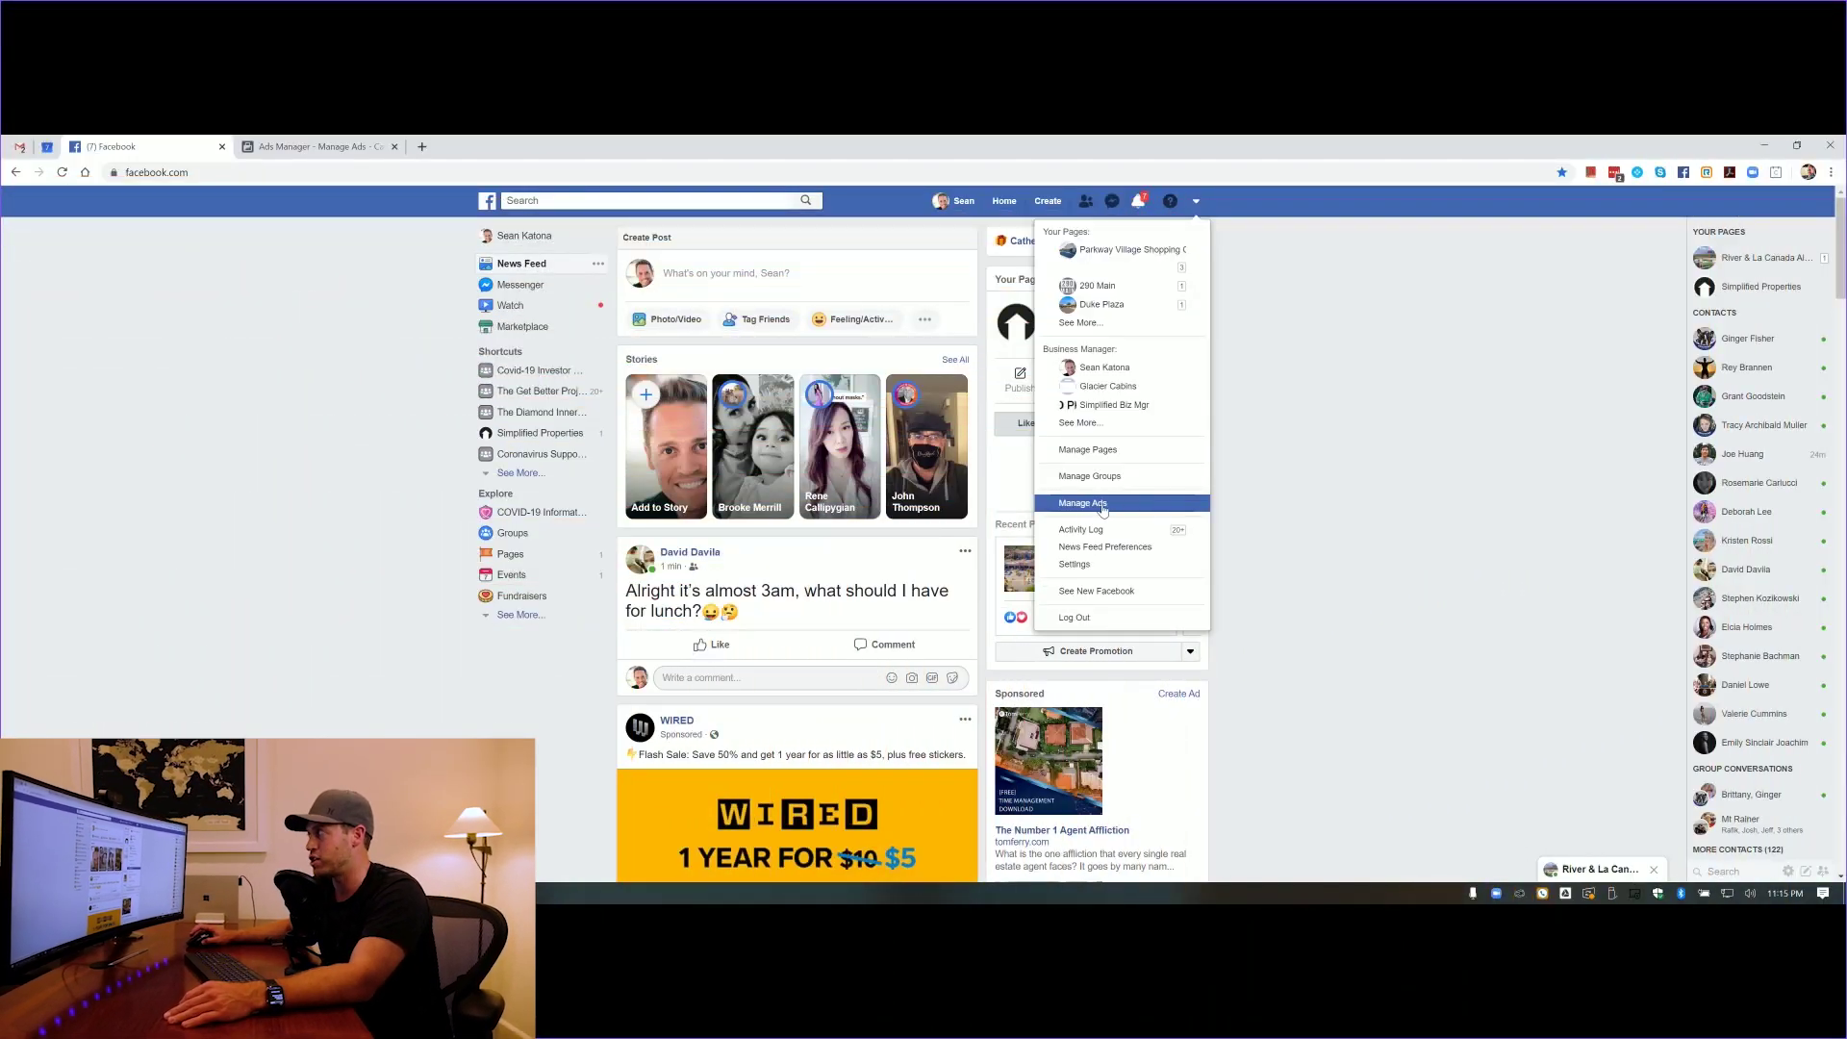
Go to Manage Ads and start a new campaign with + Create
click(306, 149)
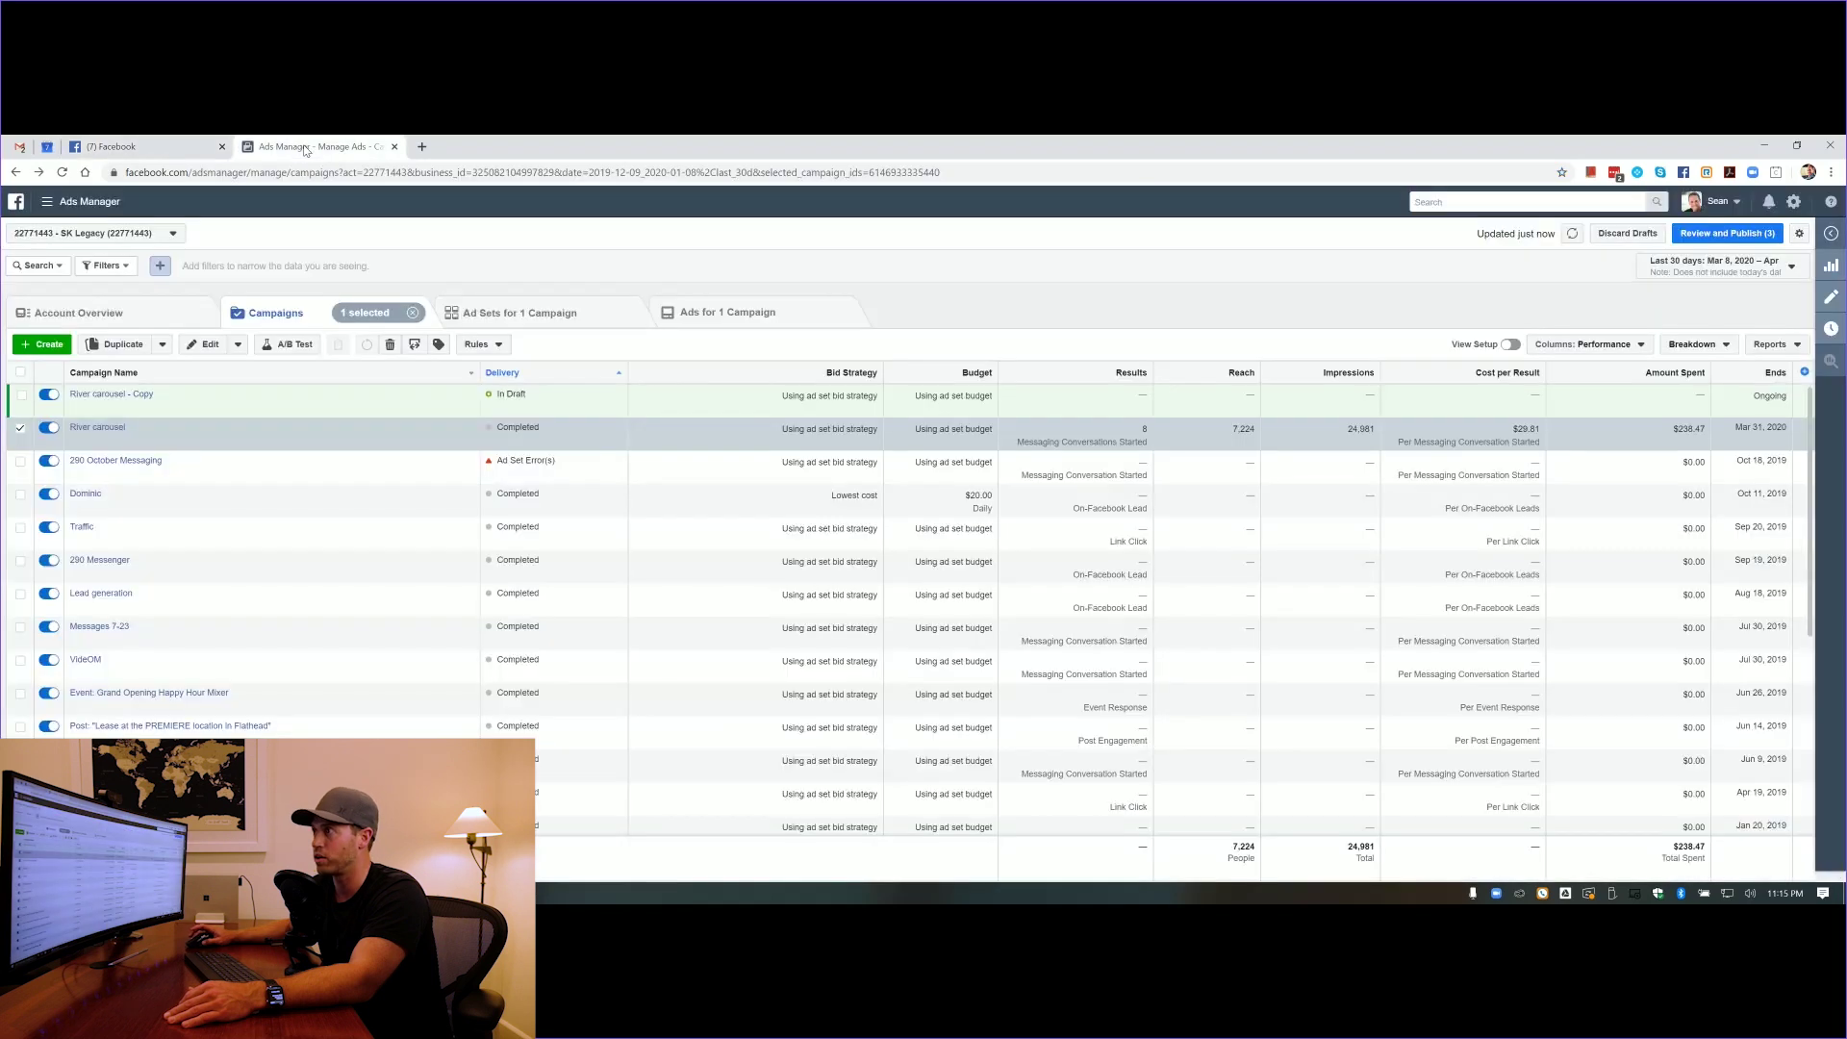
click(40, 346)
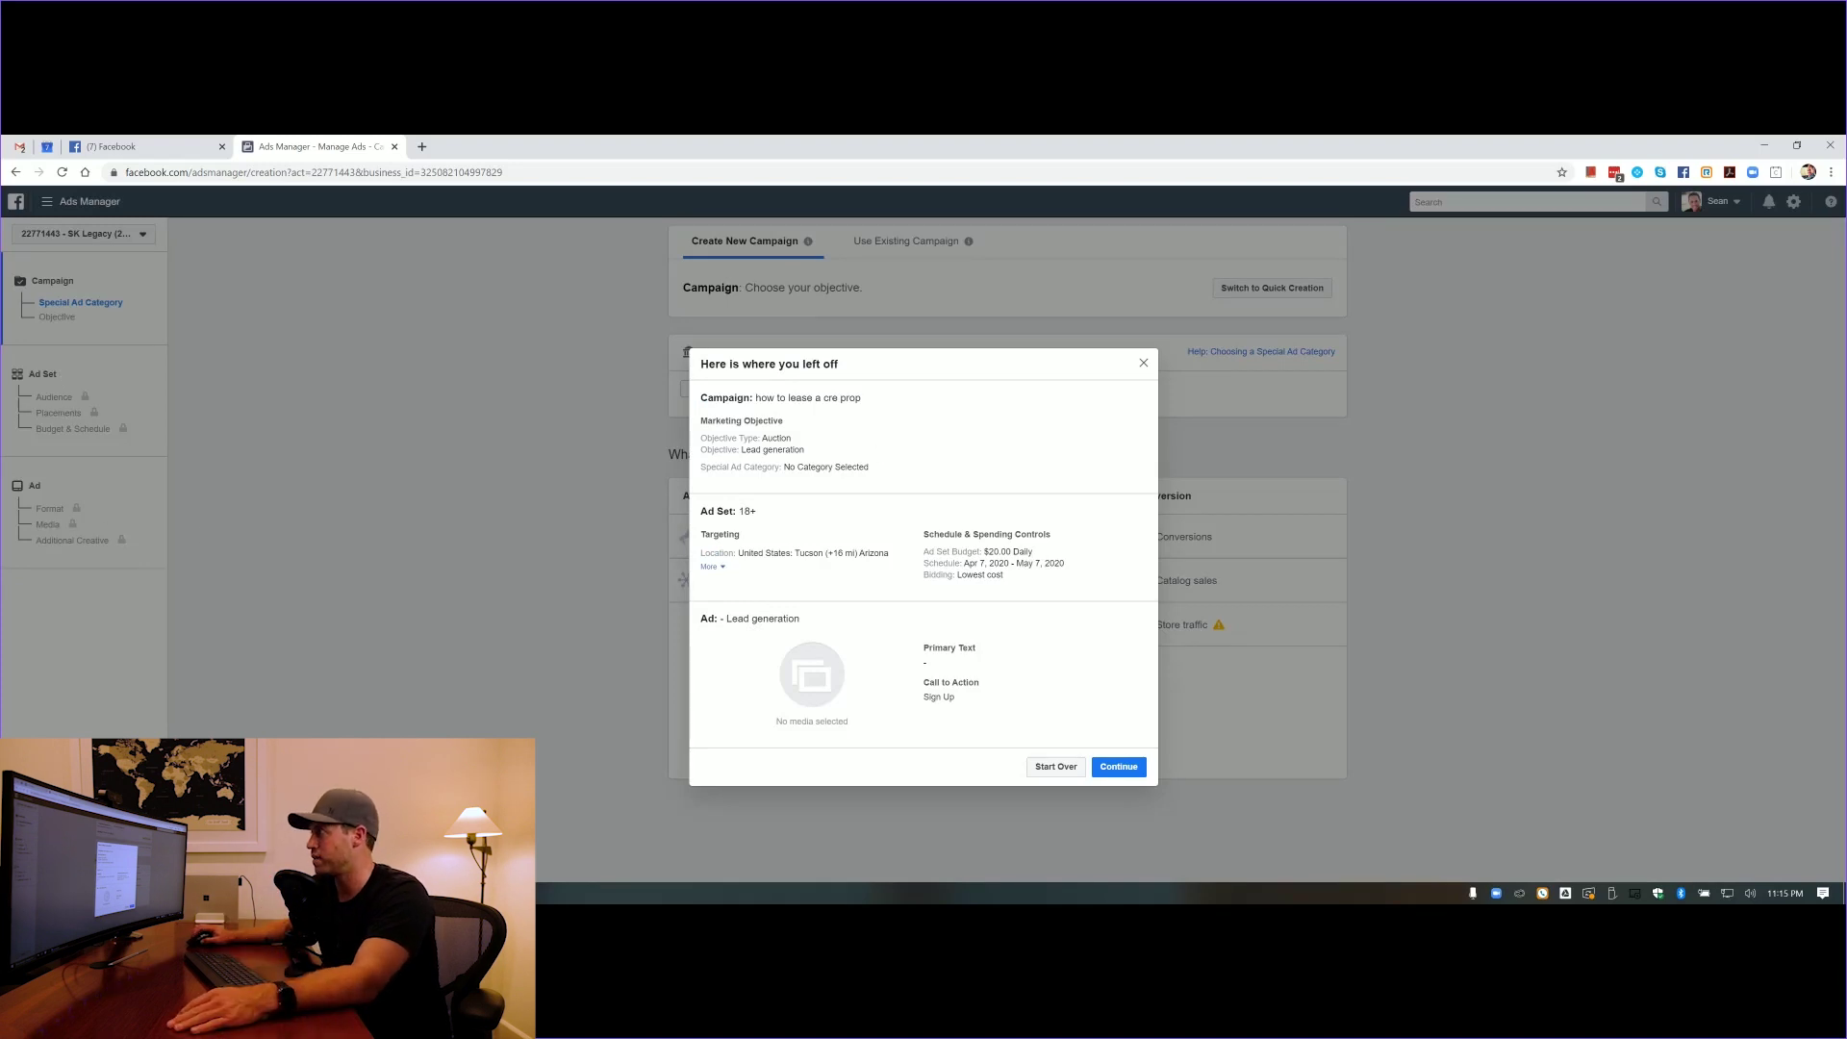
Discard the saved draft and choose Messages as the campaign objective
click(1056, 767)
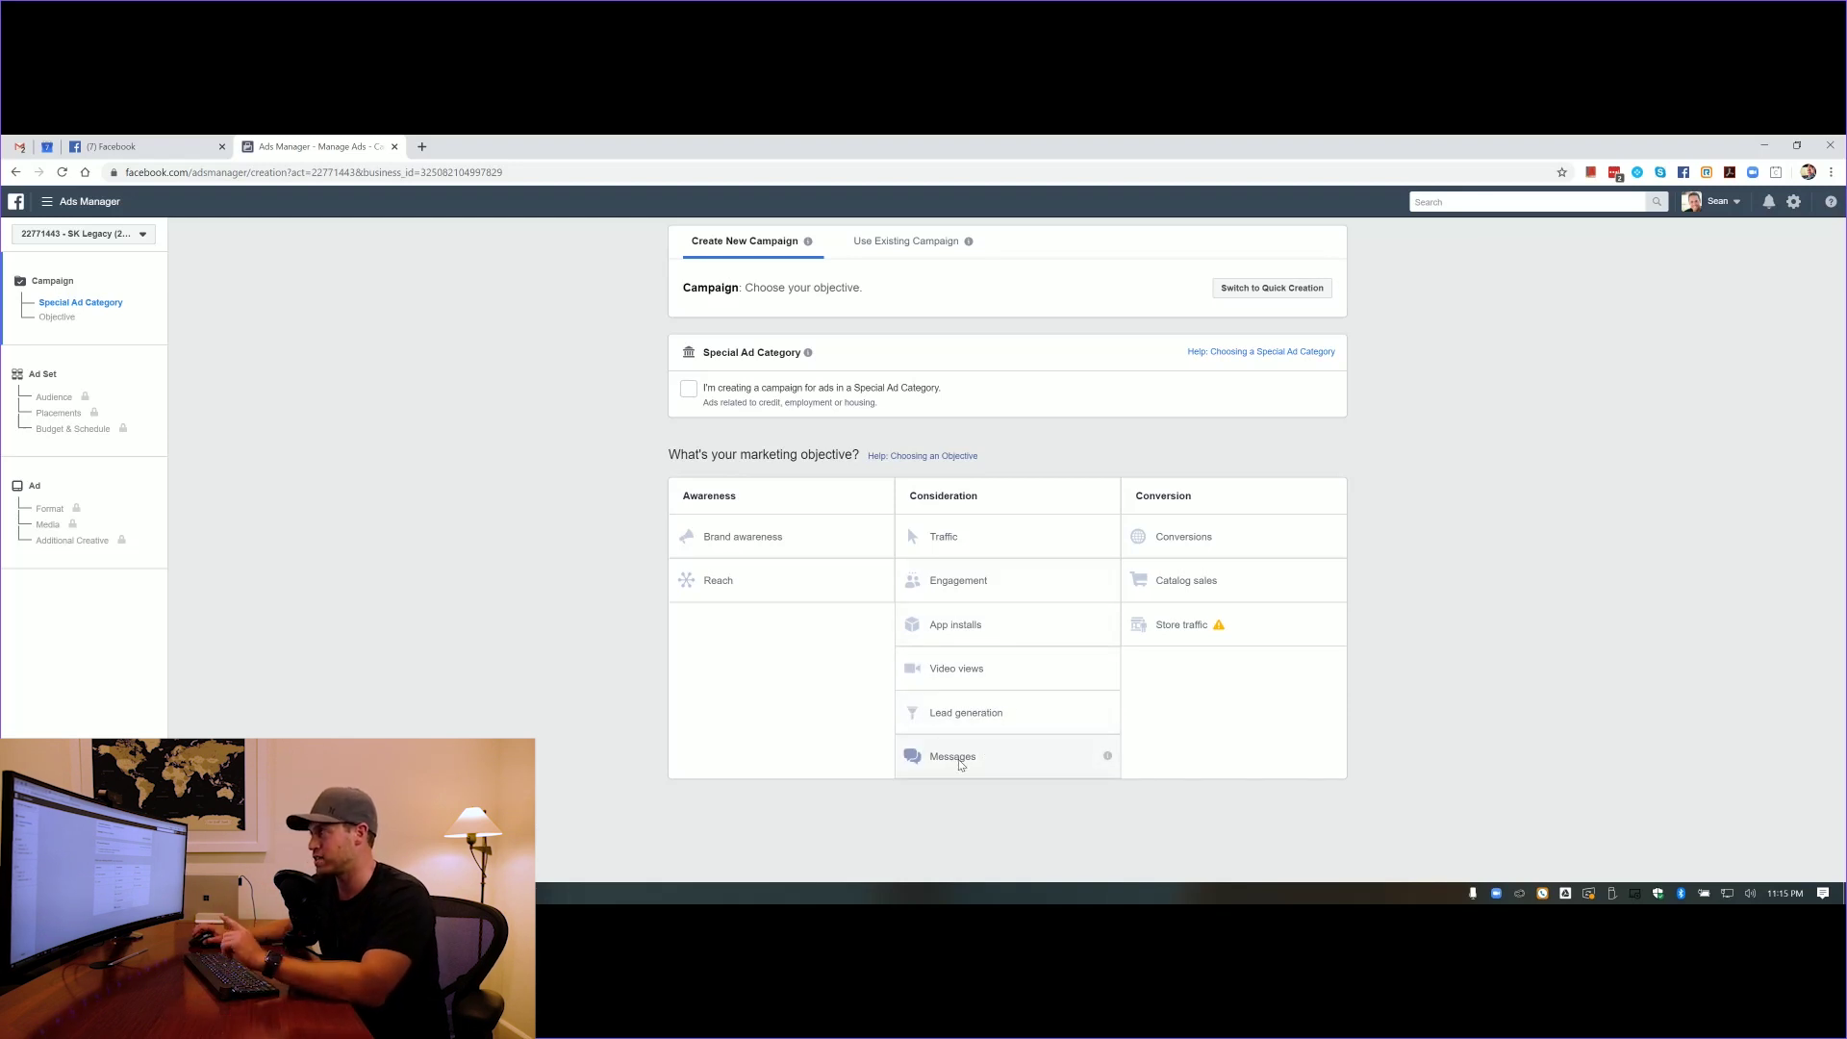
key(ctrl+Tab)
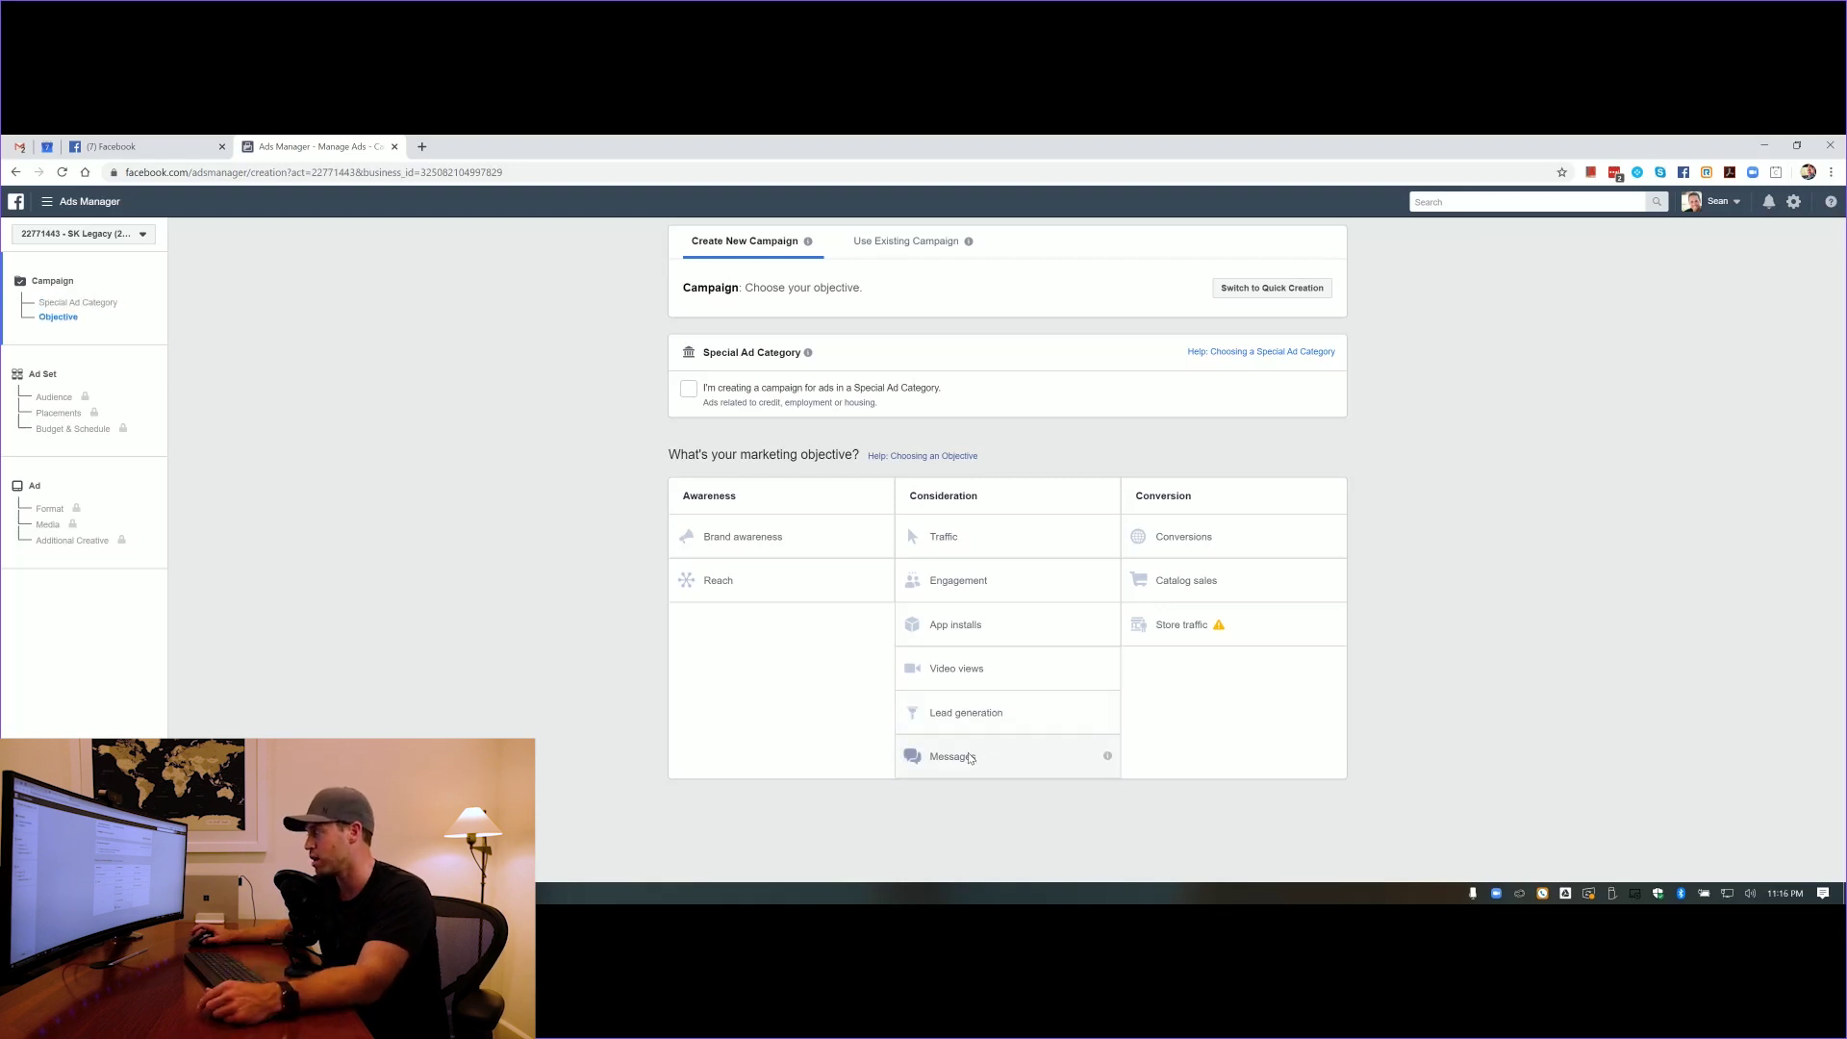
click(972, 758)
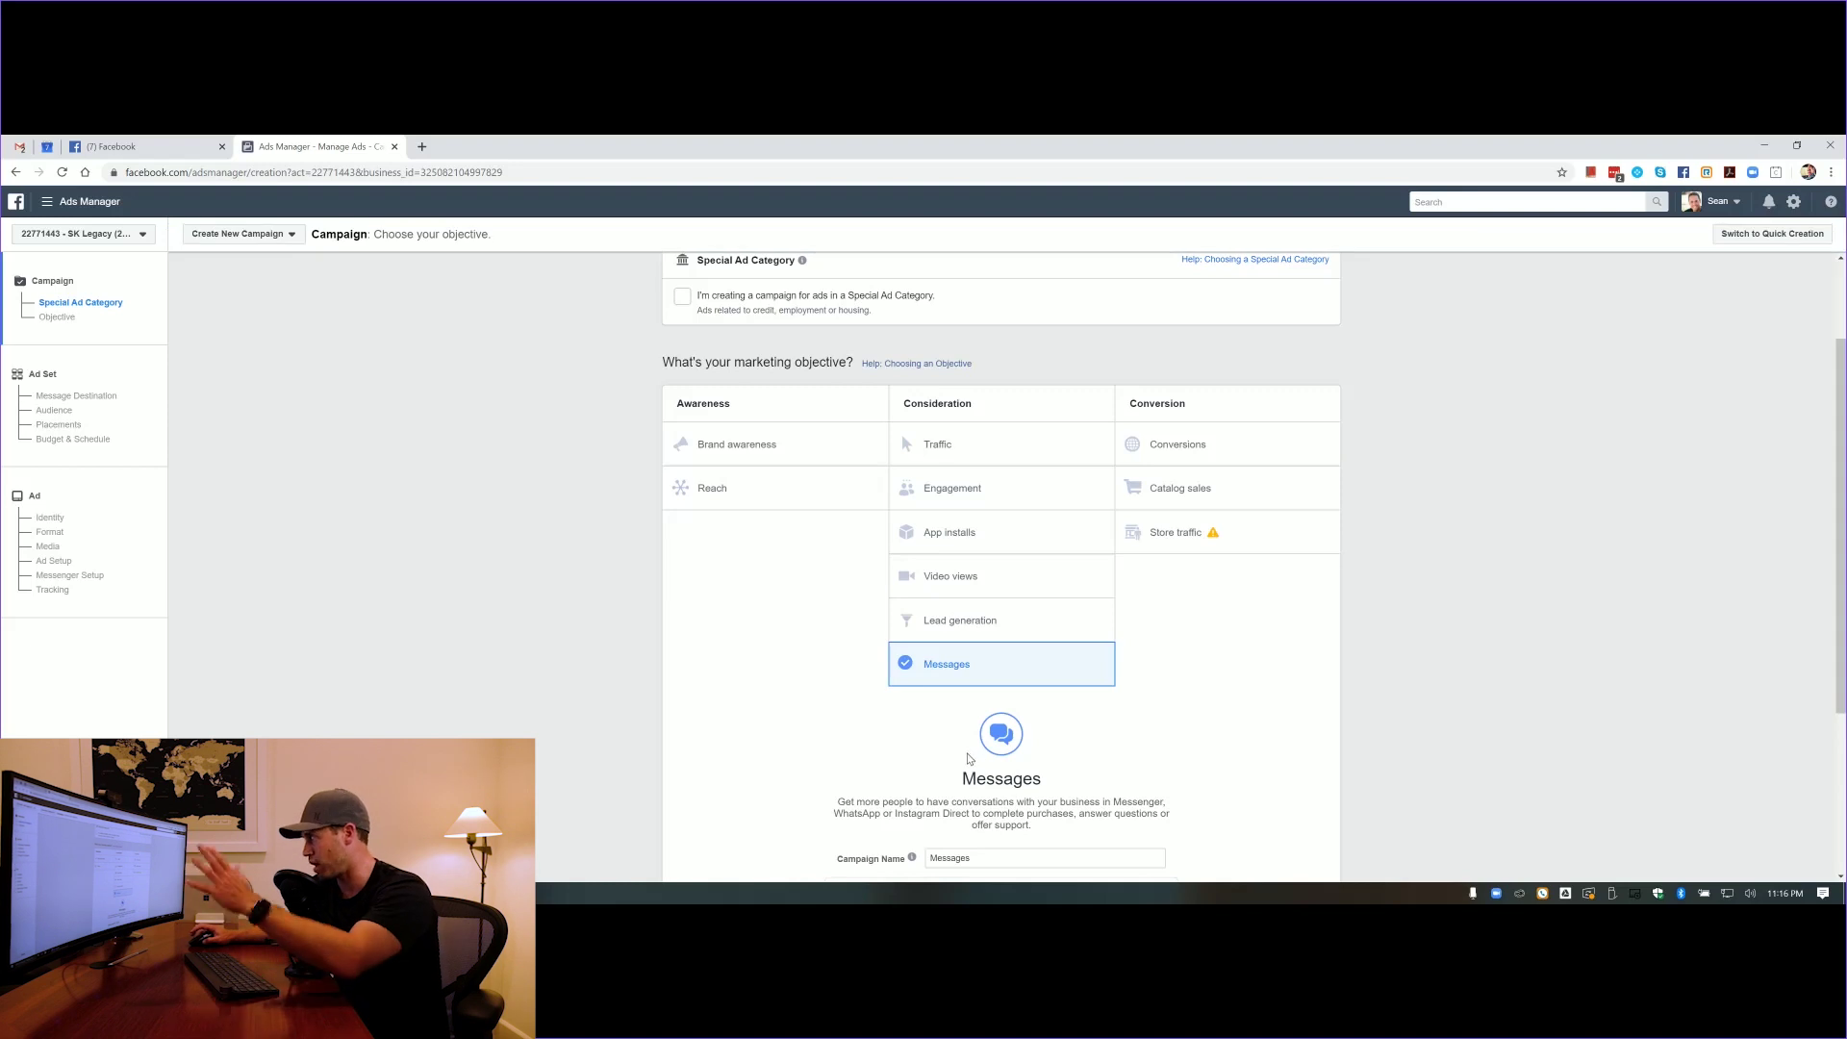
scroll(946, 612, down, 2)
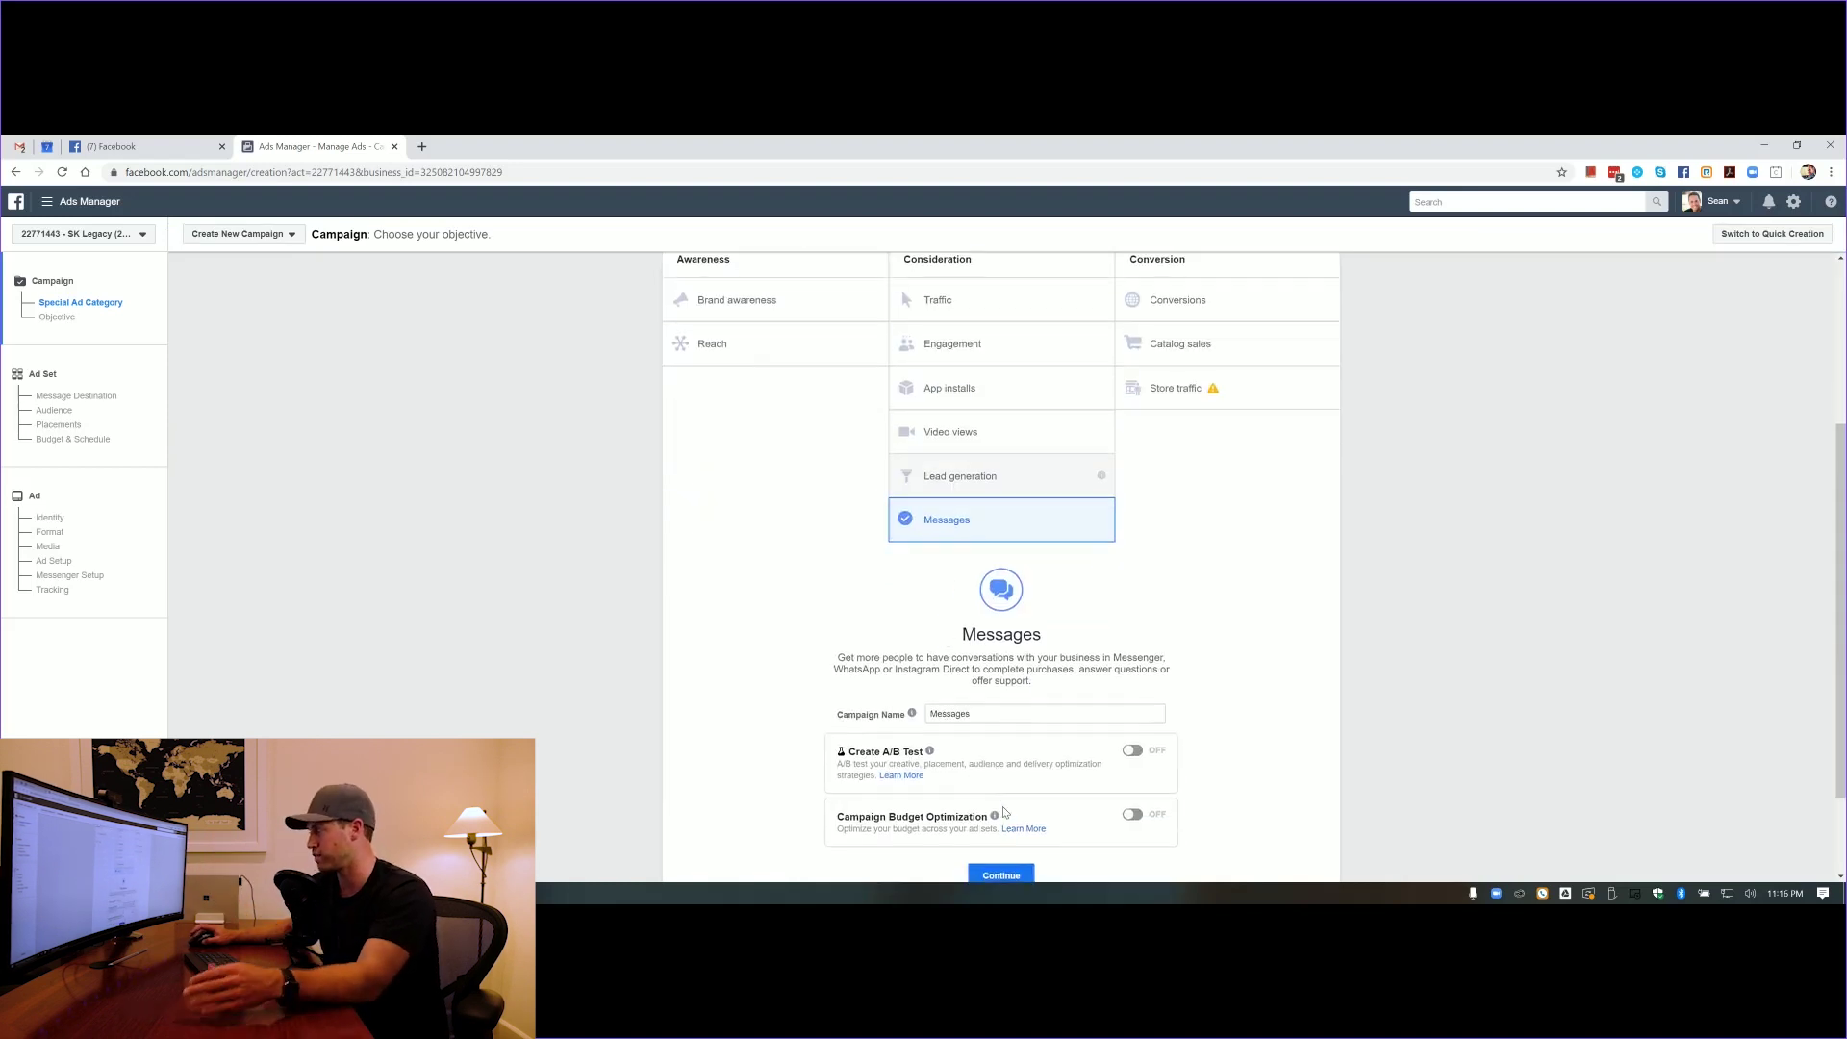
Name the campaign 'how to lease a building' and continue to the ad set
double_click(999, 723)
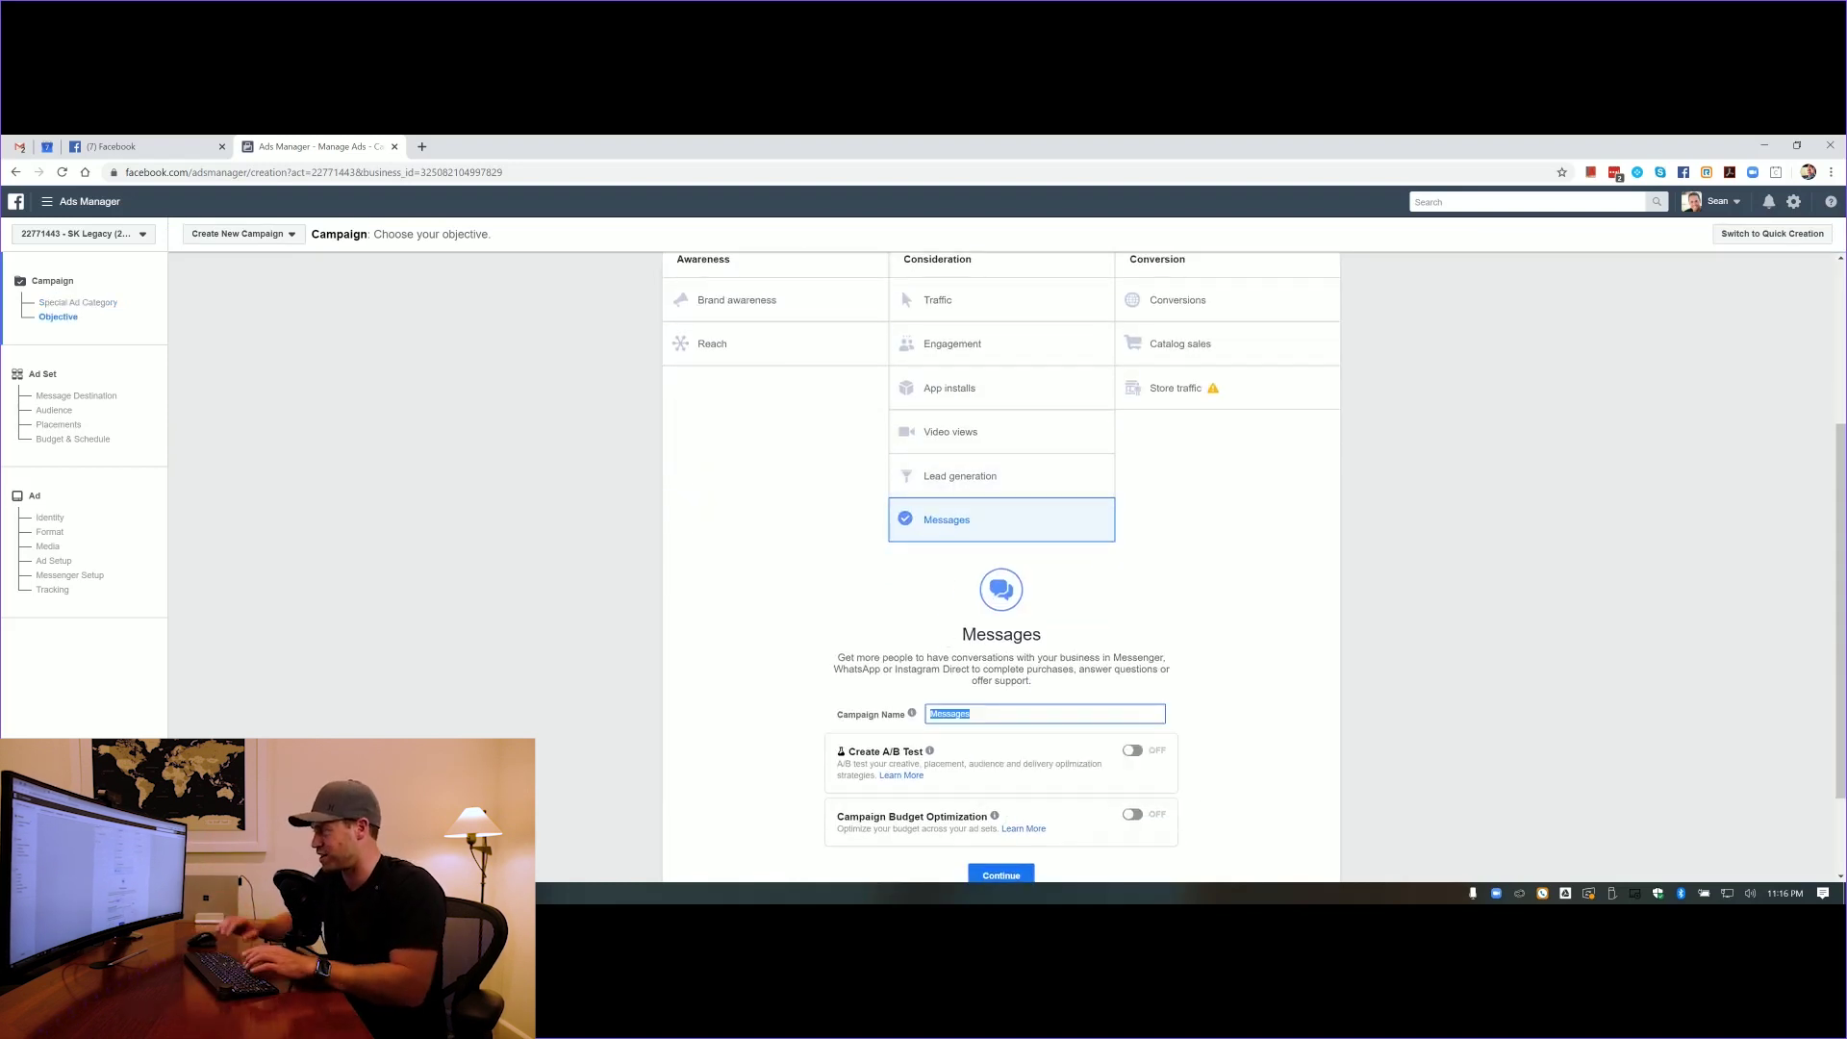
text(how t)
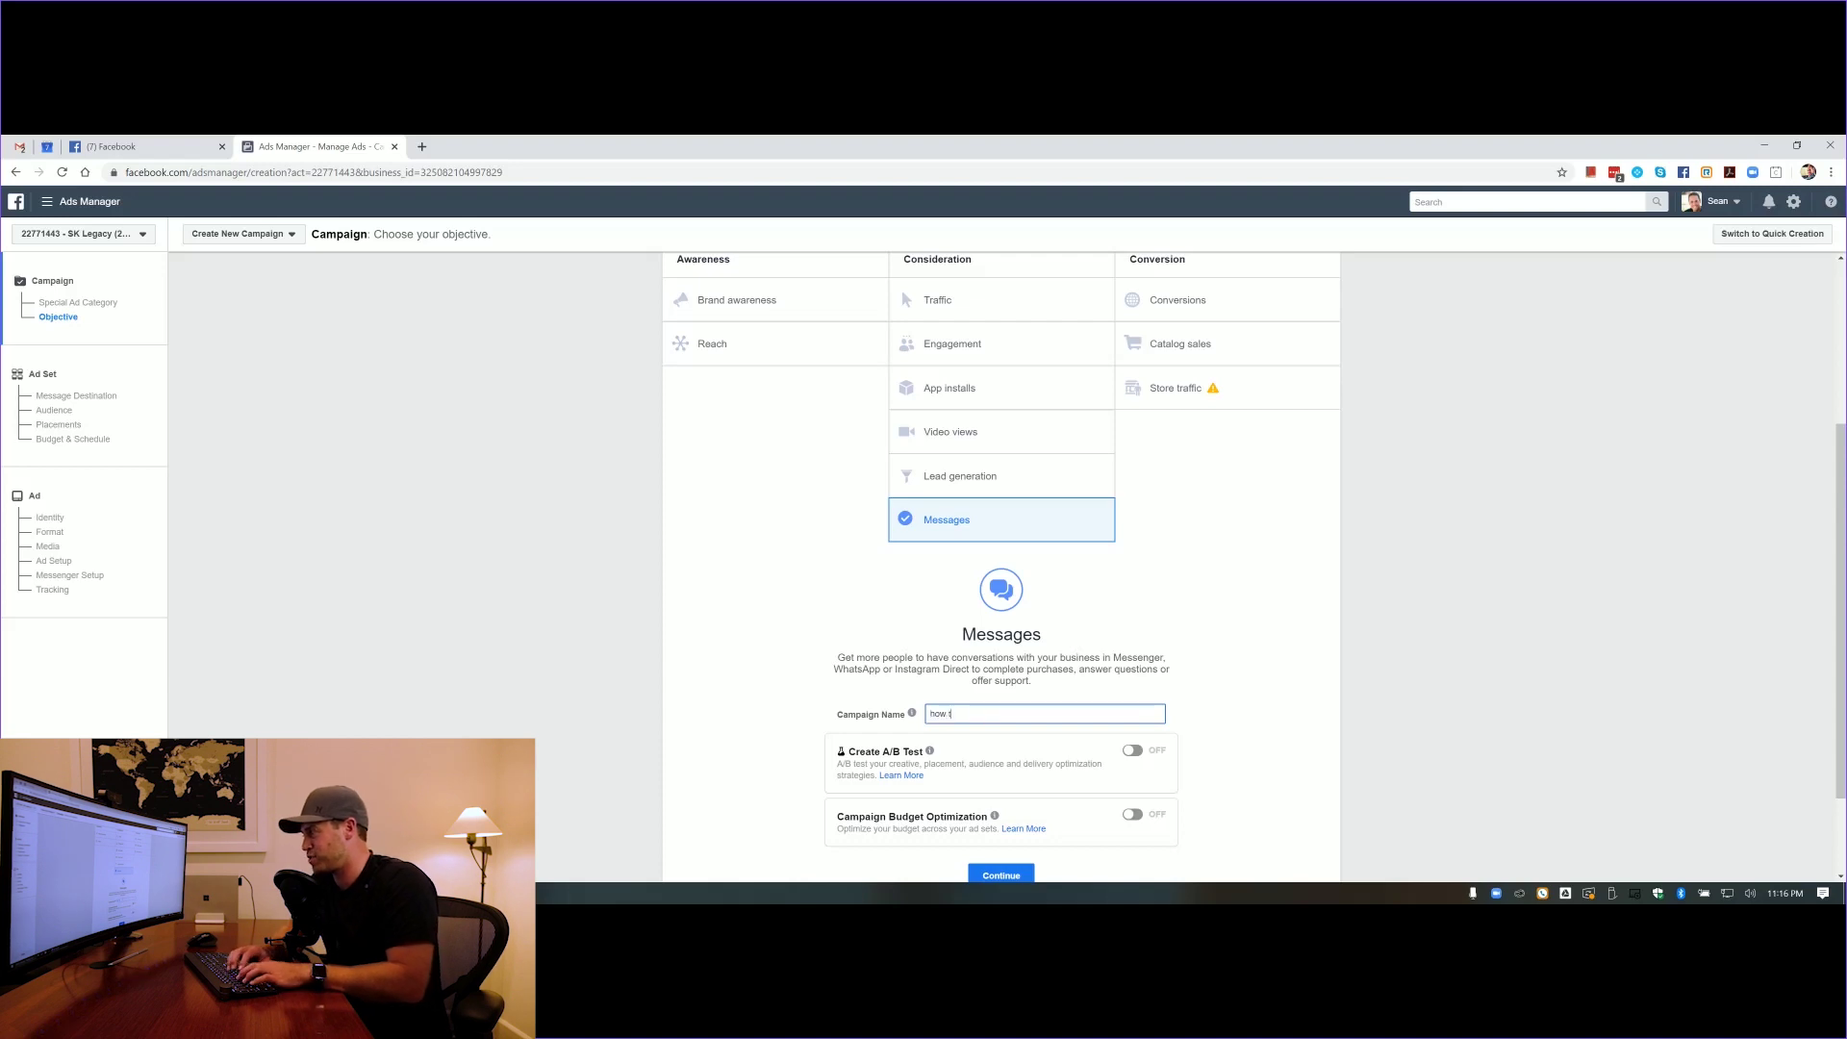
text(o lease a building)
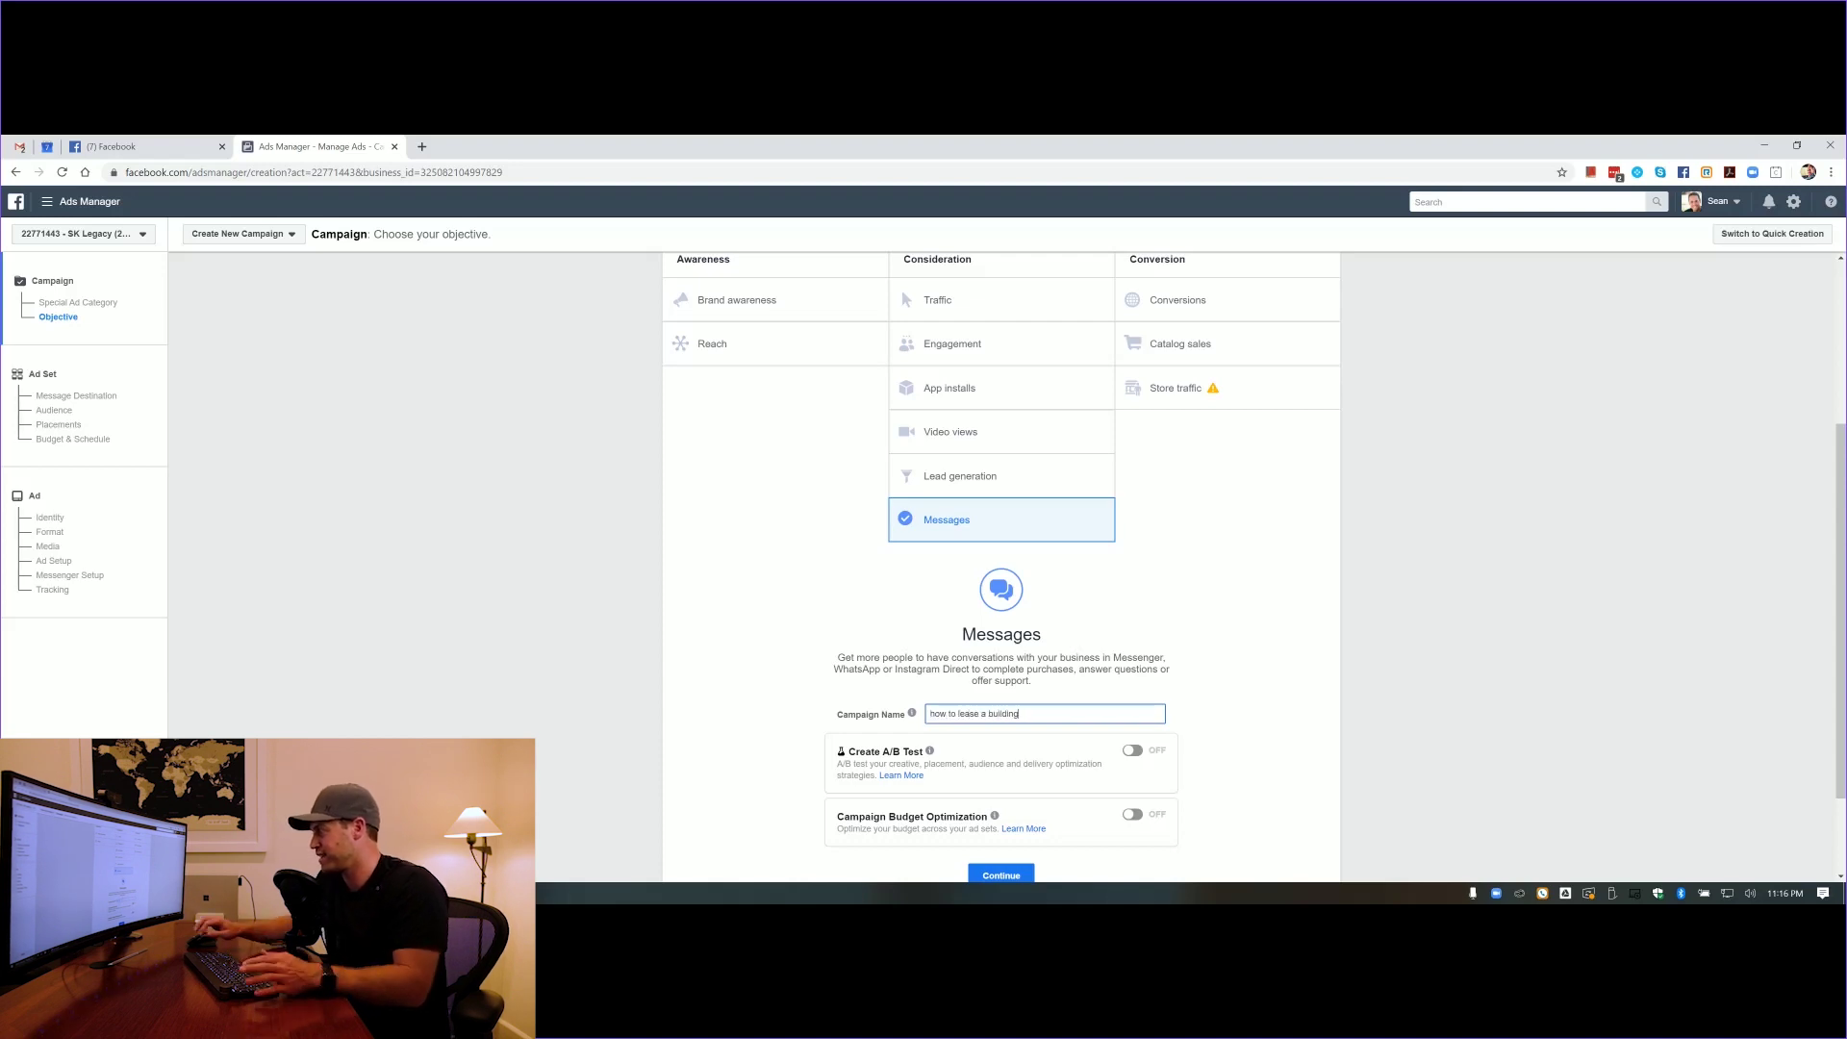
scroll(1011, 756, down, 2)
click(1005, 755)
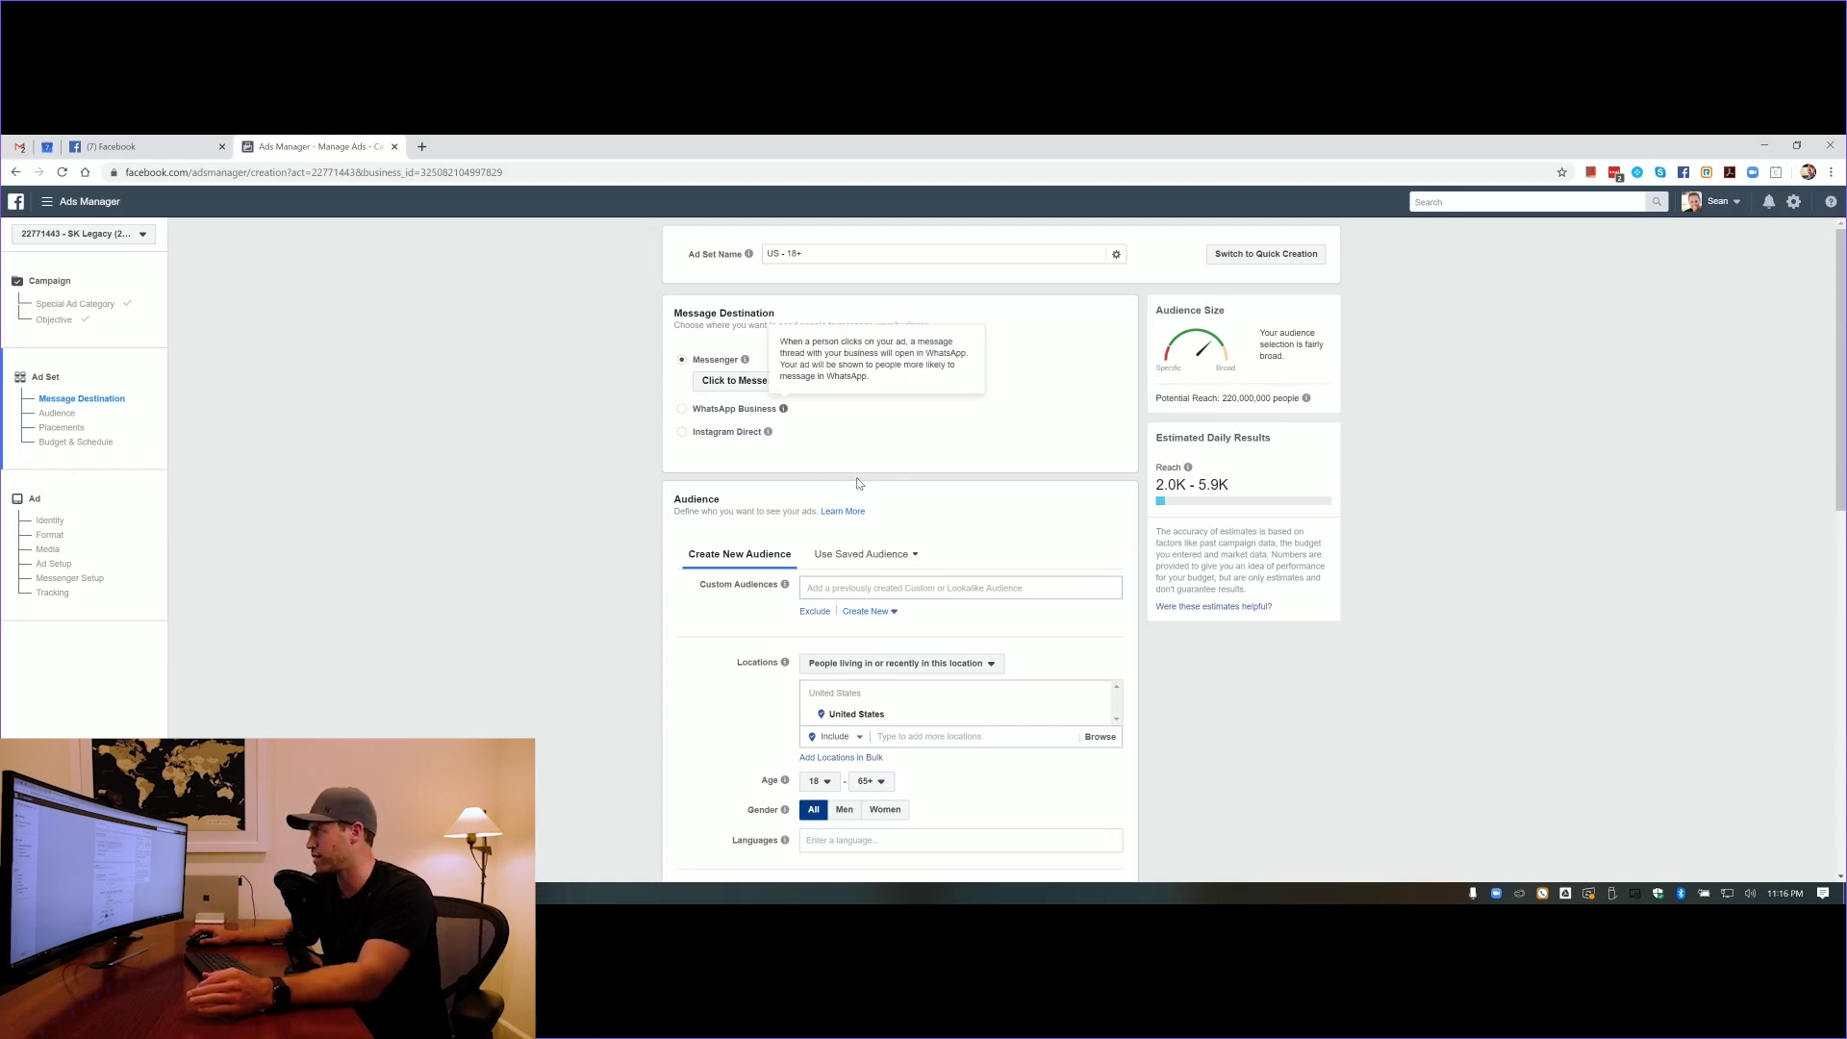
Scroll down to the Audience section and begin a new Locations entry
scroll(854, 484, down, 2)
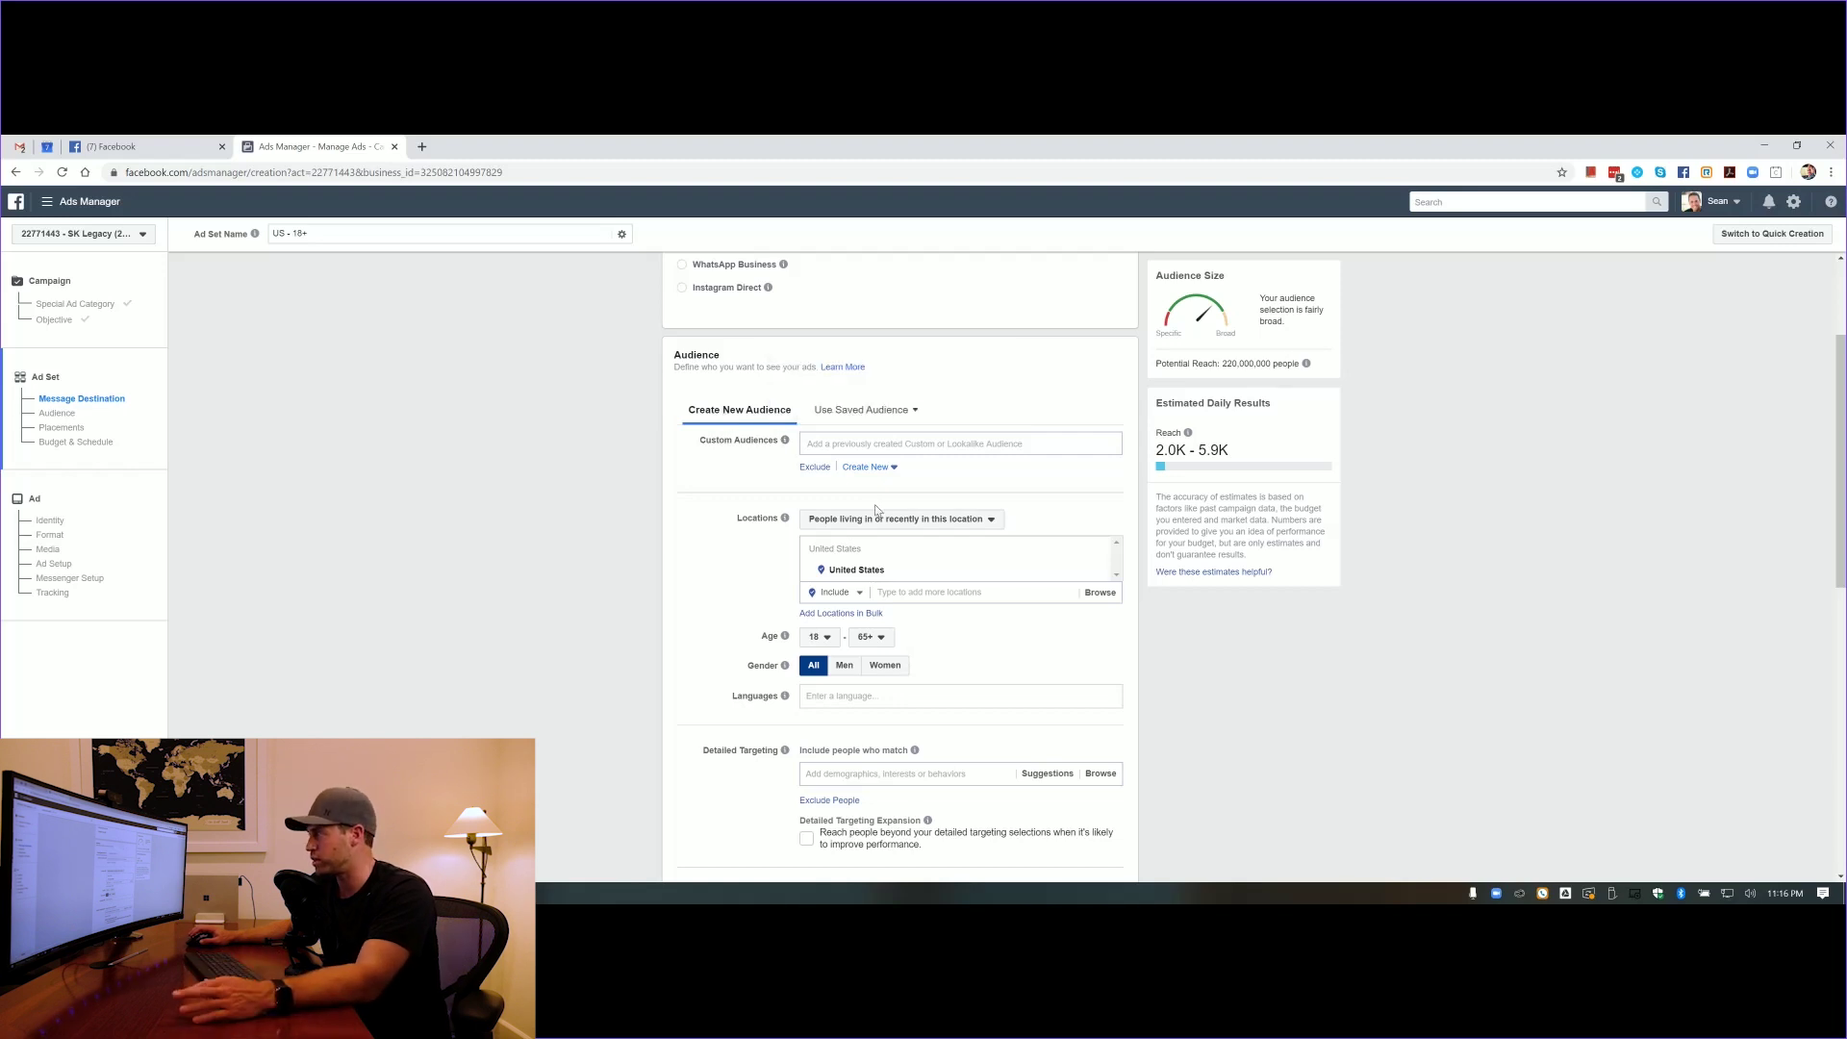
scroll(871, 501, down, 1)
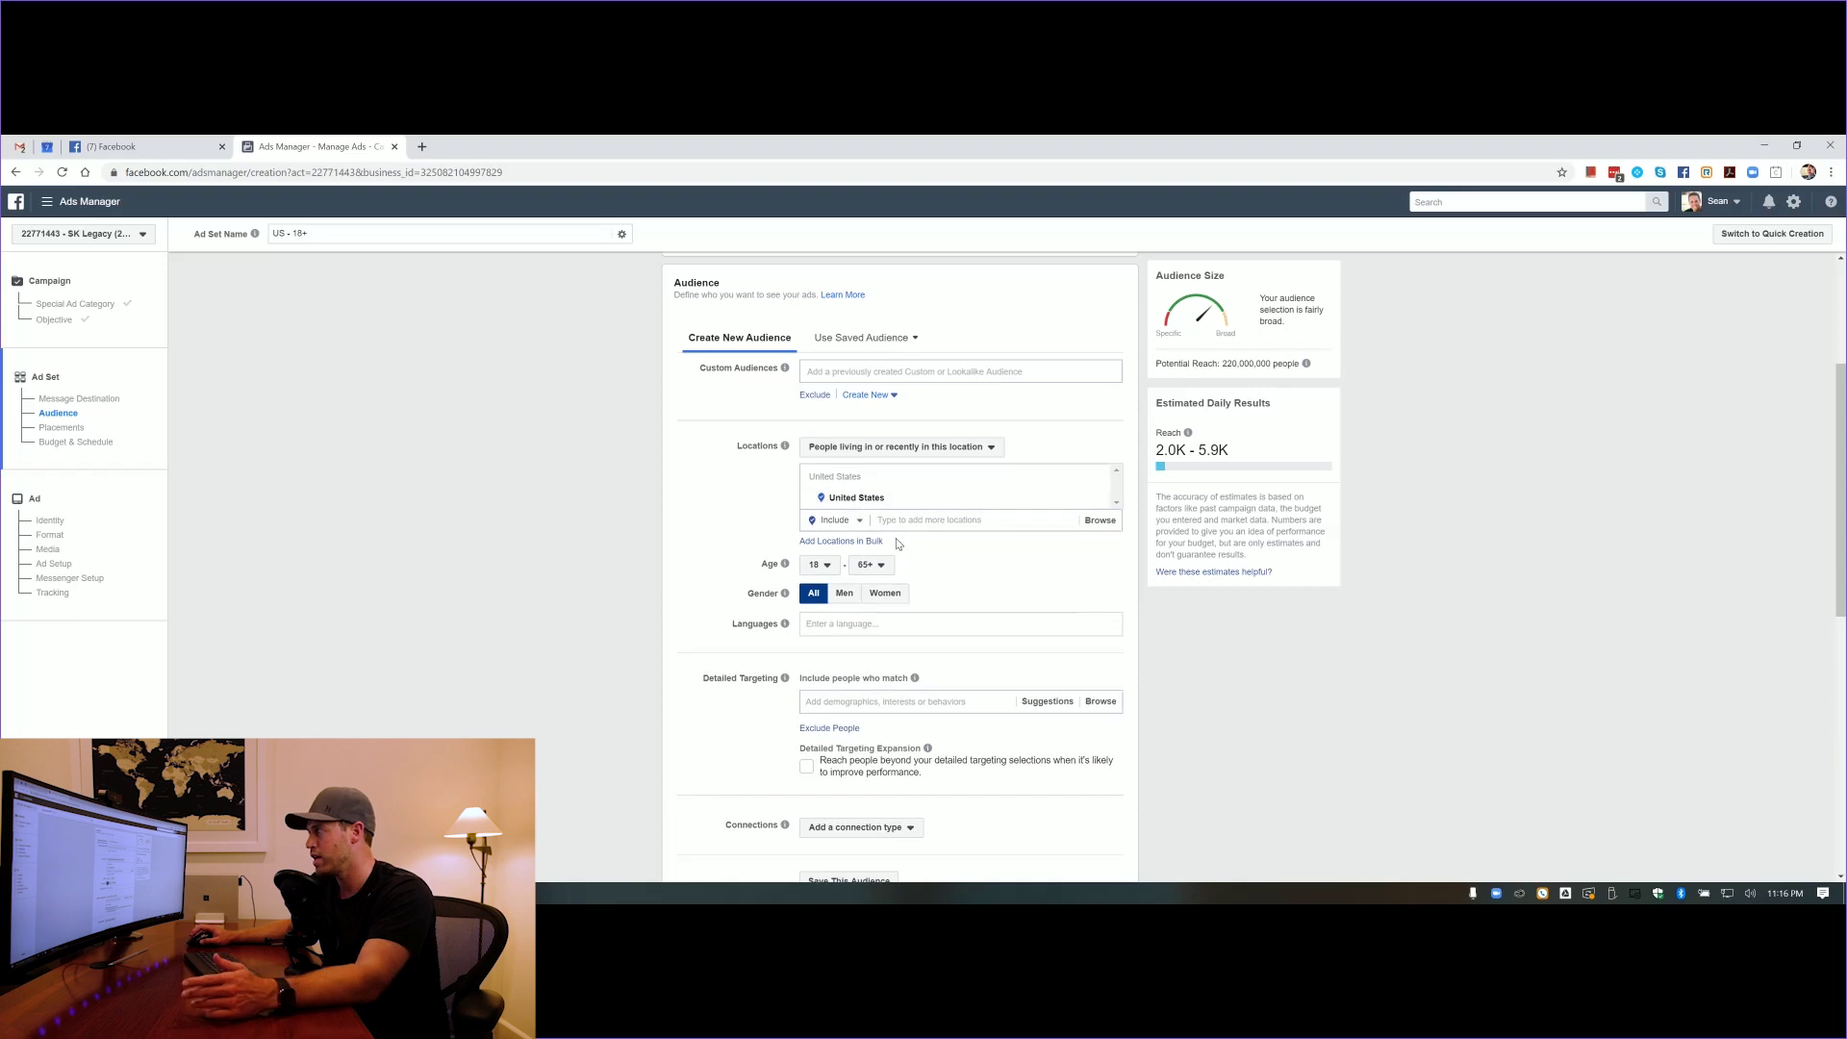
click(928, 519)
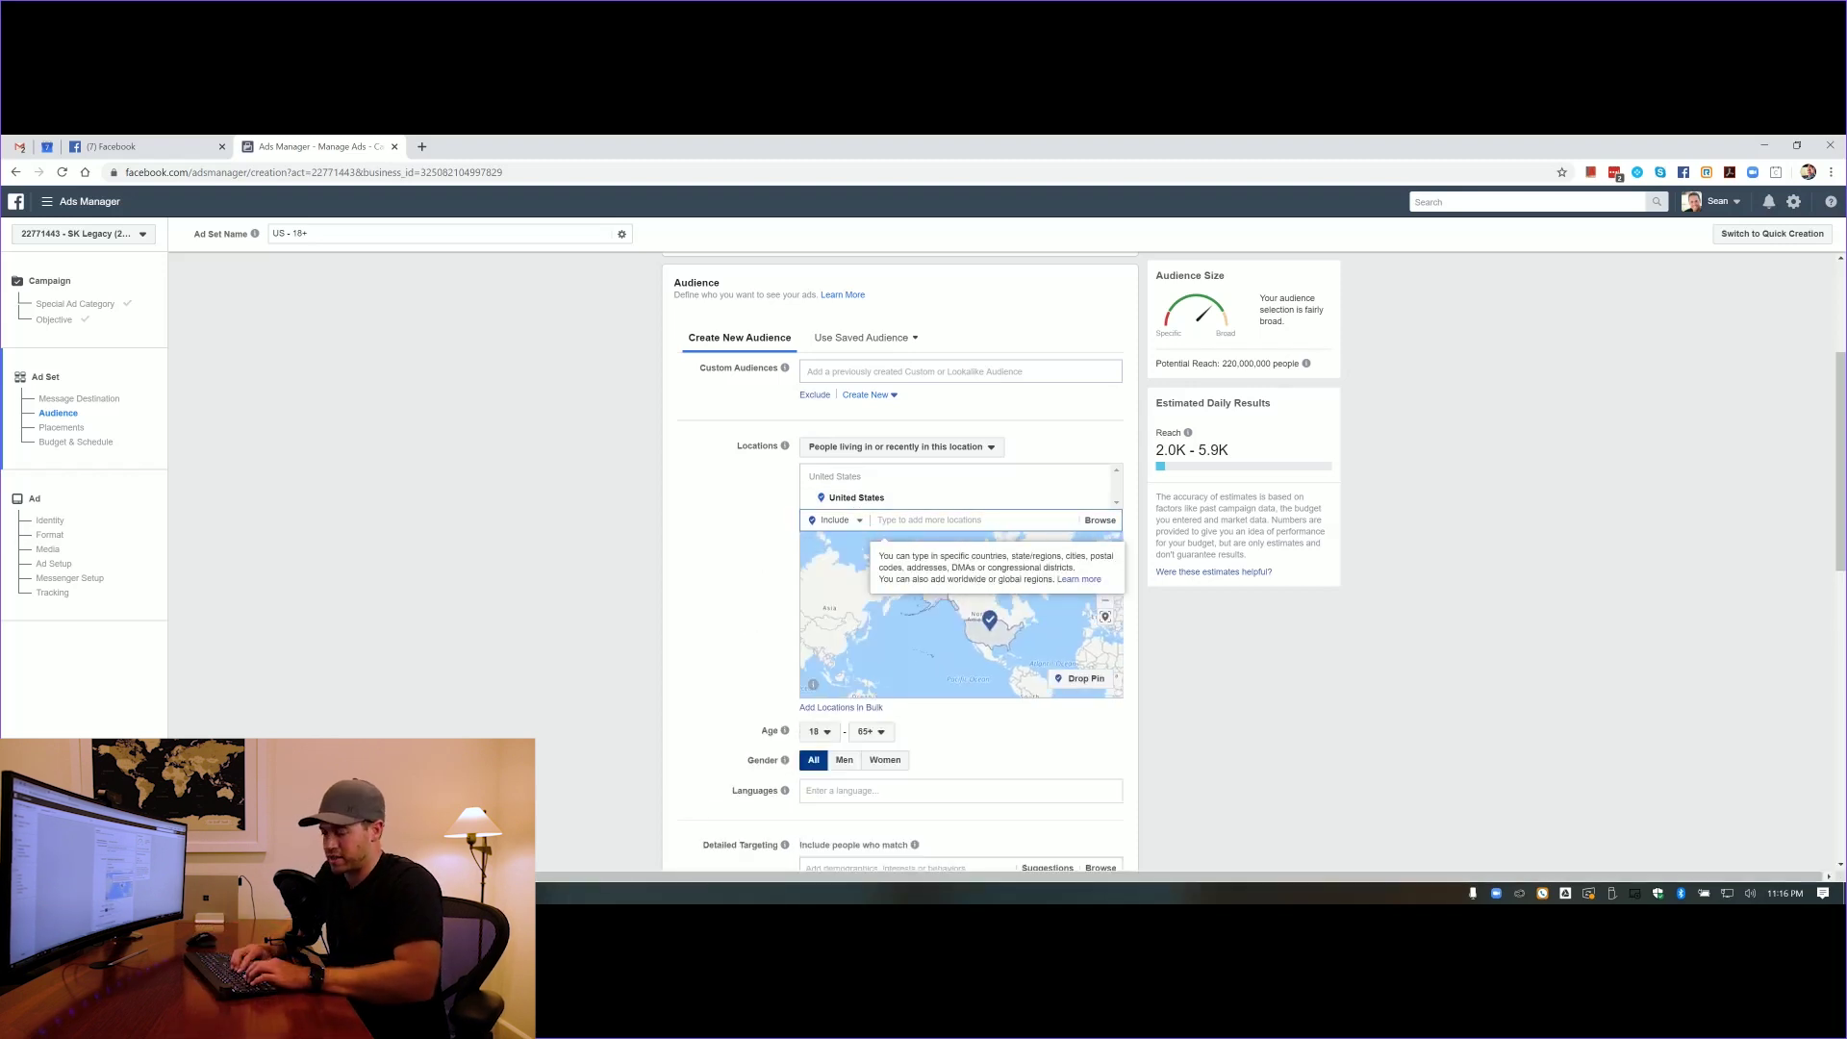
Replace United States with Tucson, Arizona at a 10-mile radius
text(tucson)
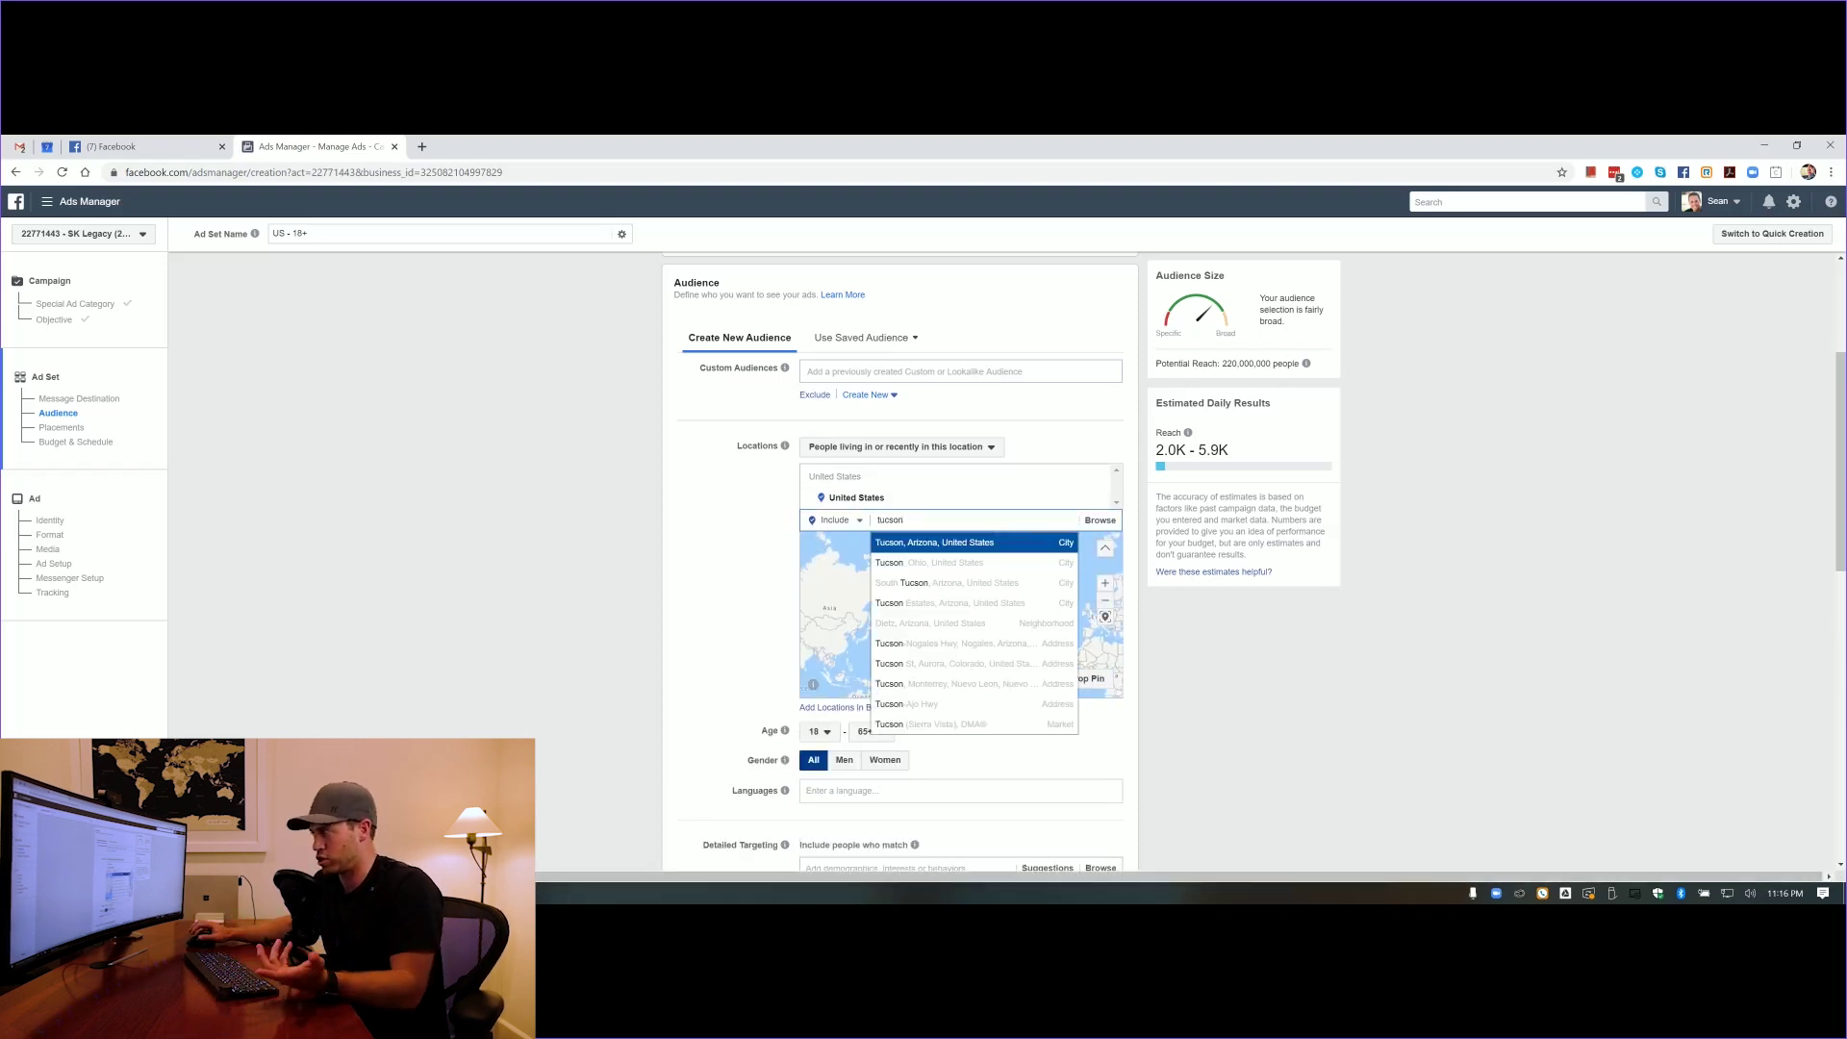
click(921, 544)
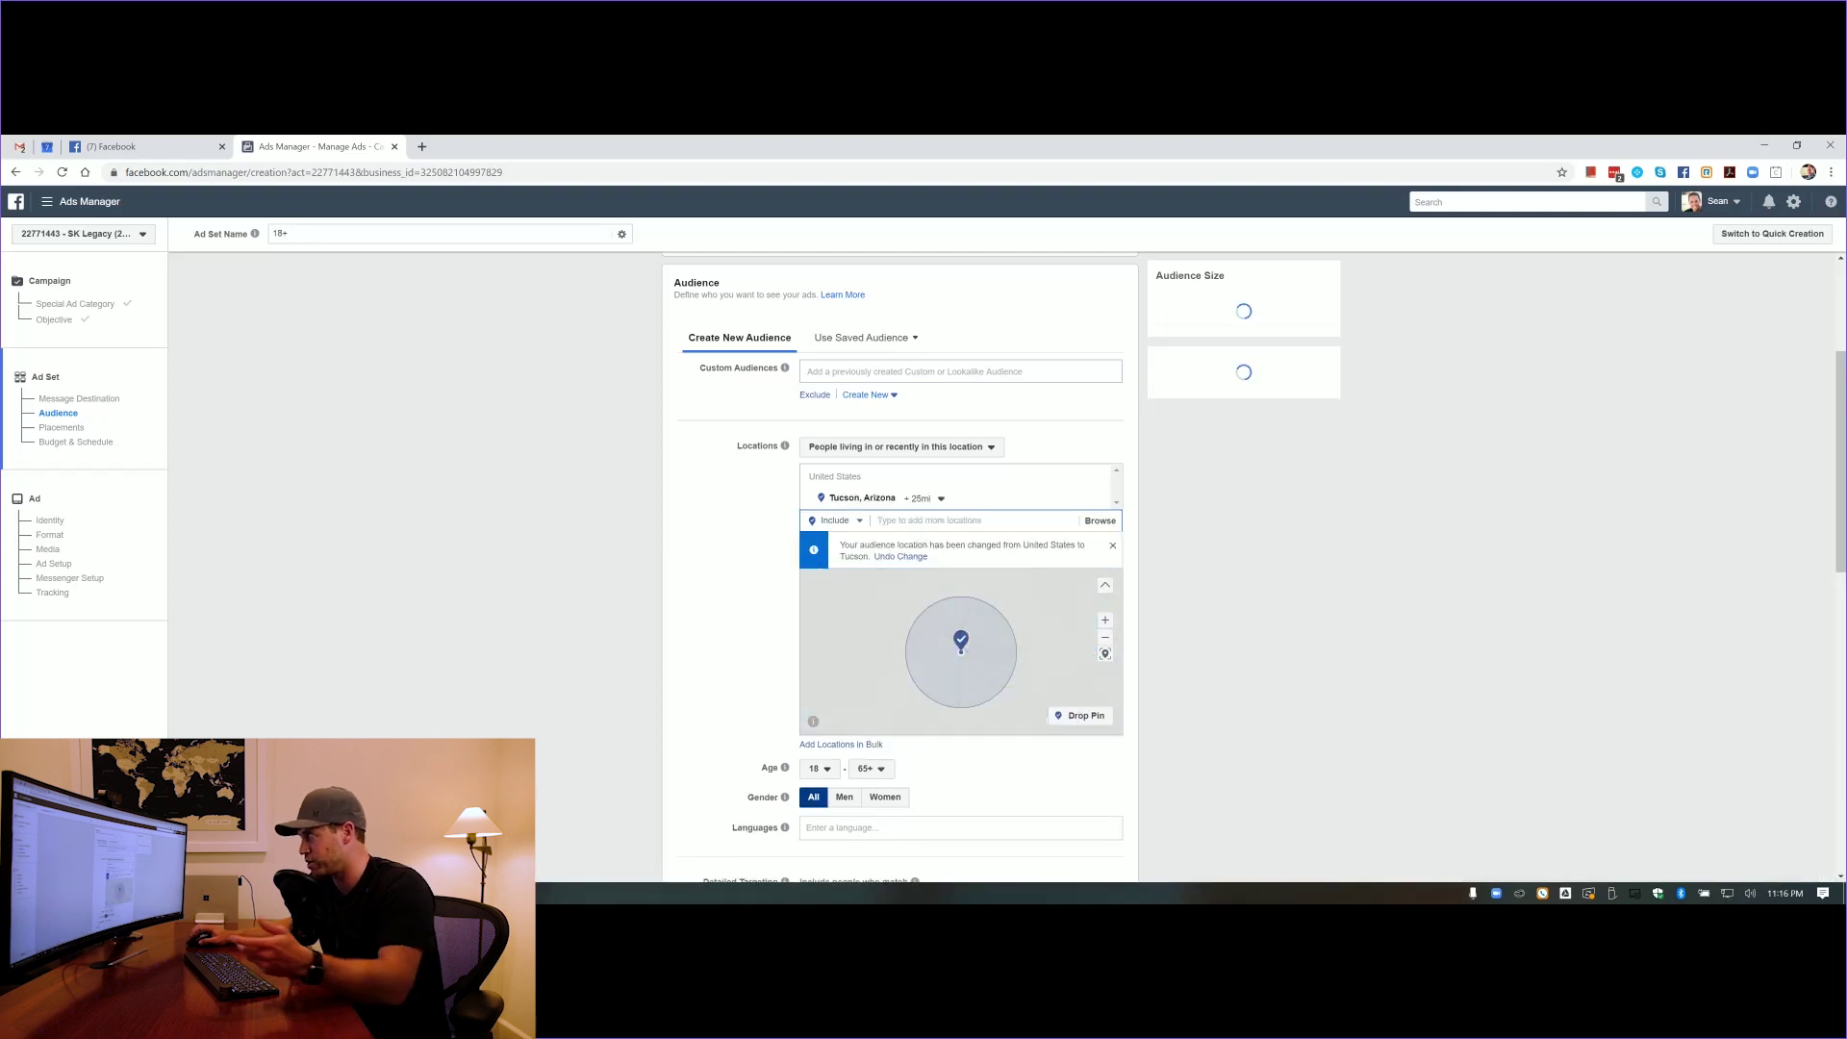
click(942, 502)
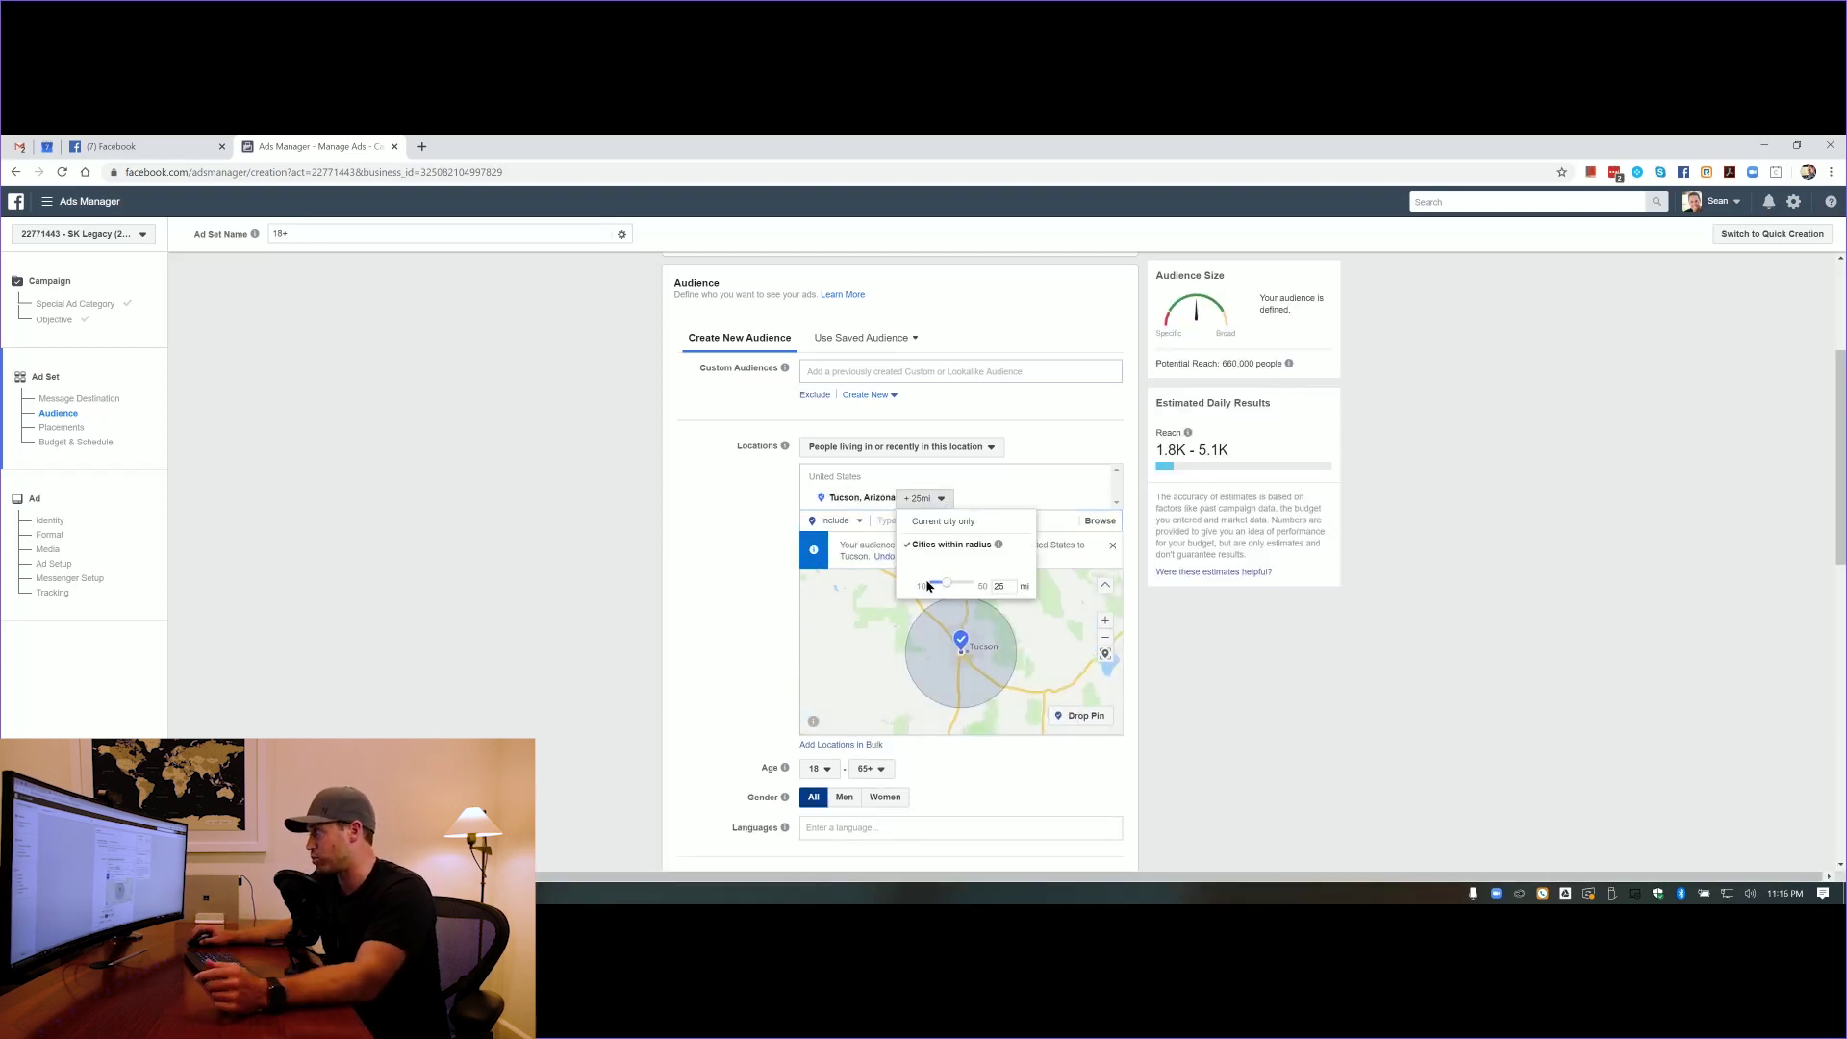
drag(929, 586, 919, 586)
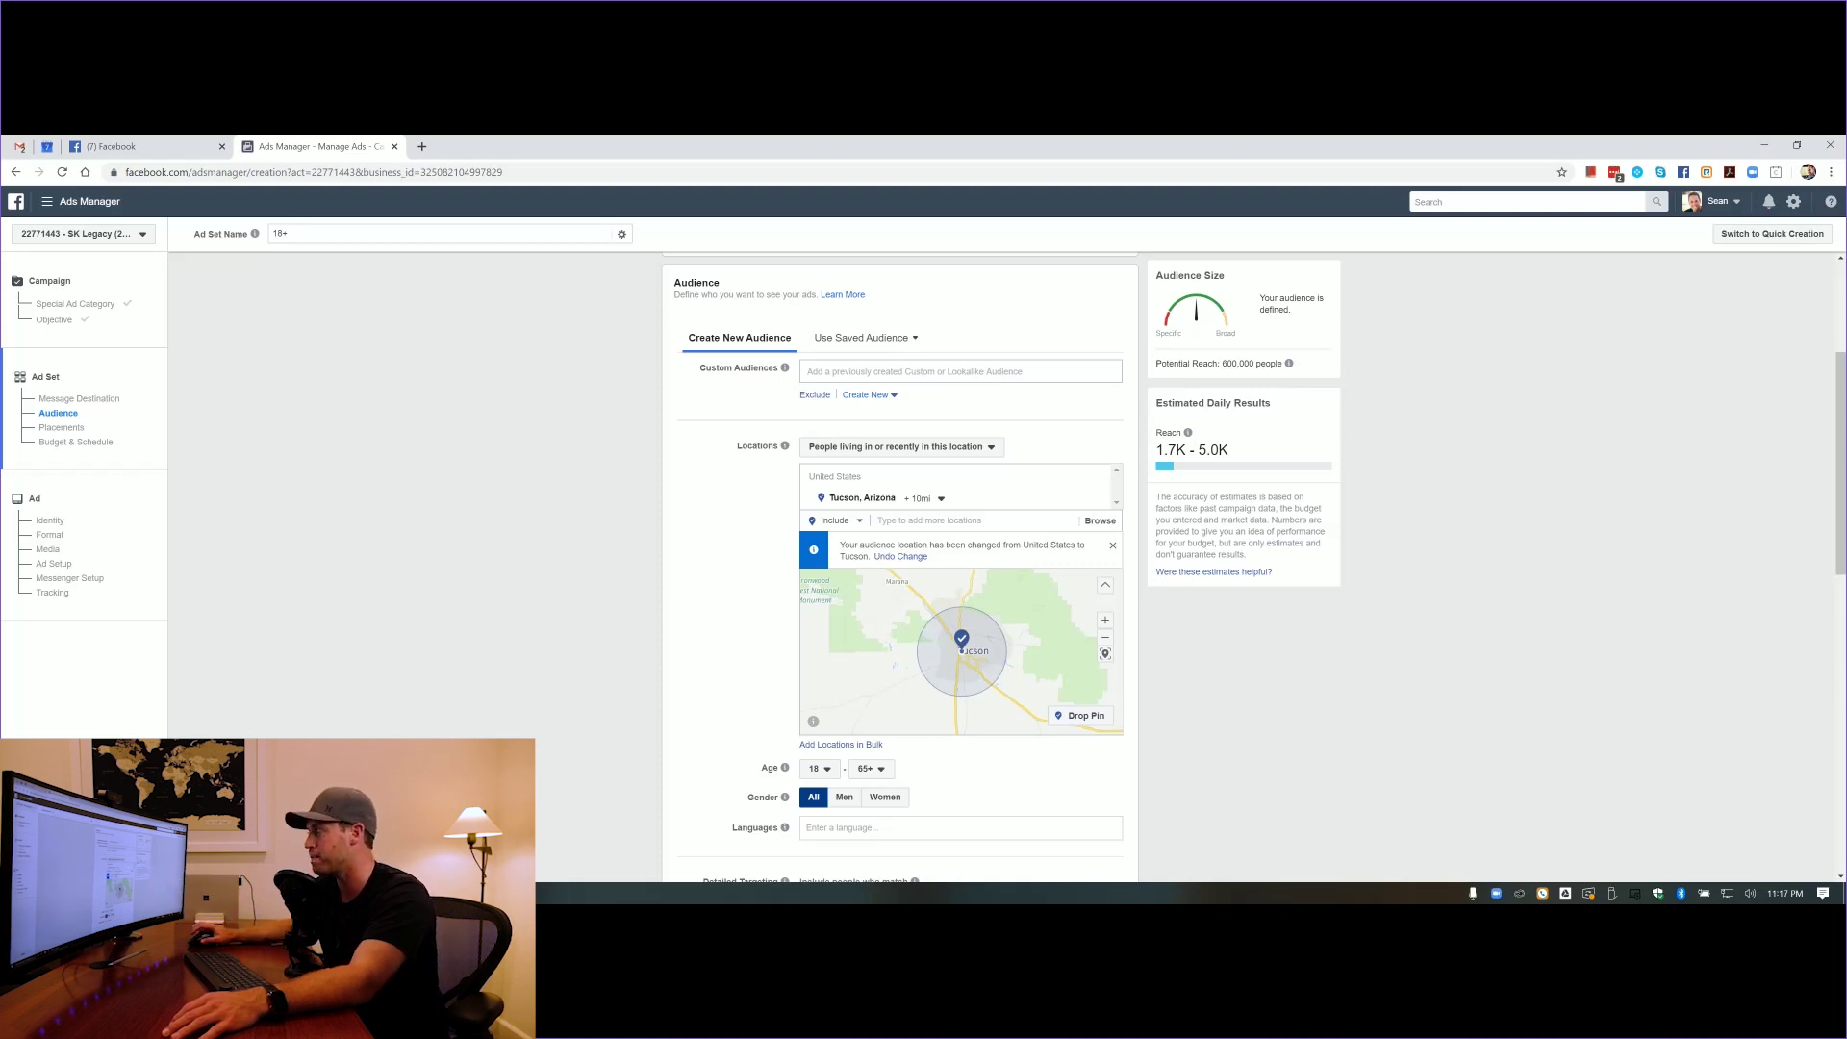
scroll(711, 680, down, 2)
Set the minimum age to 23 and the maximum age to 64
click(811, 622)
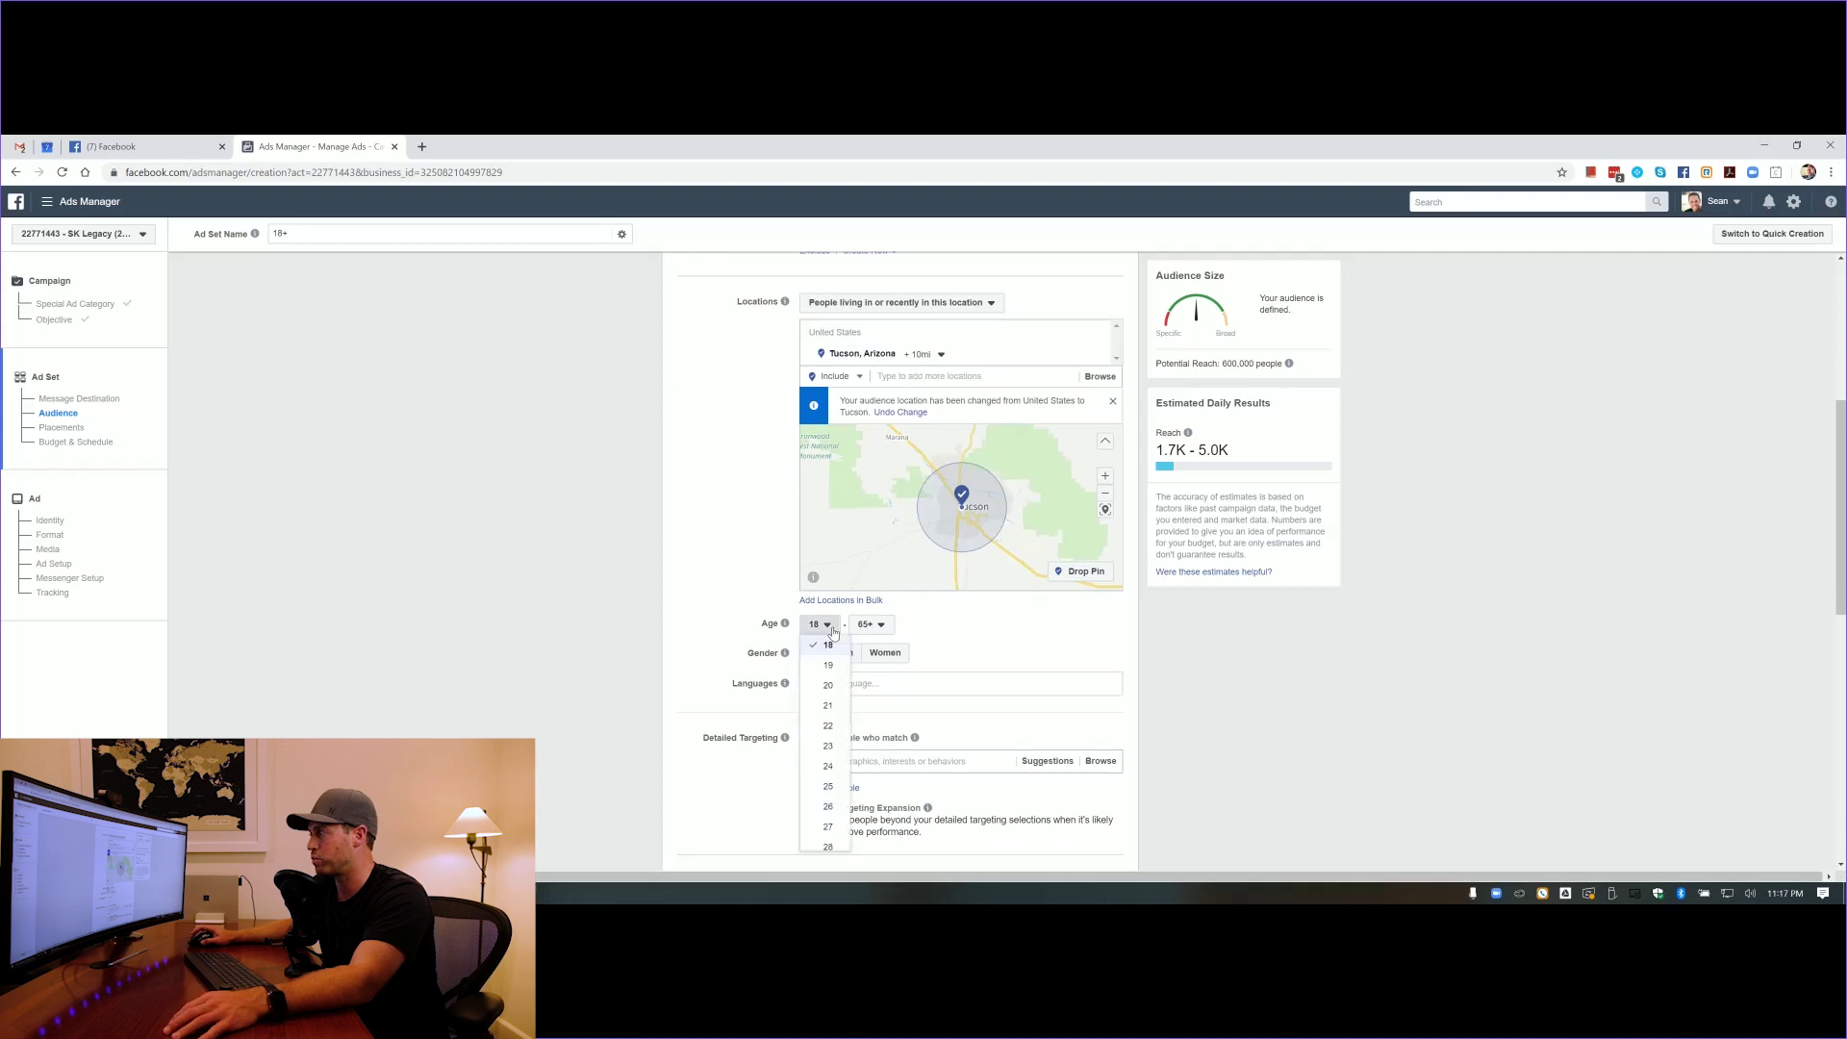
click(828, 746)
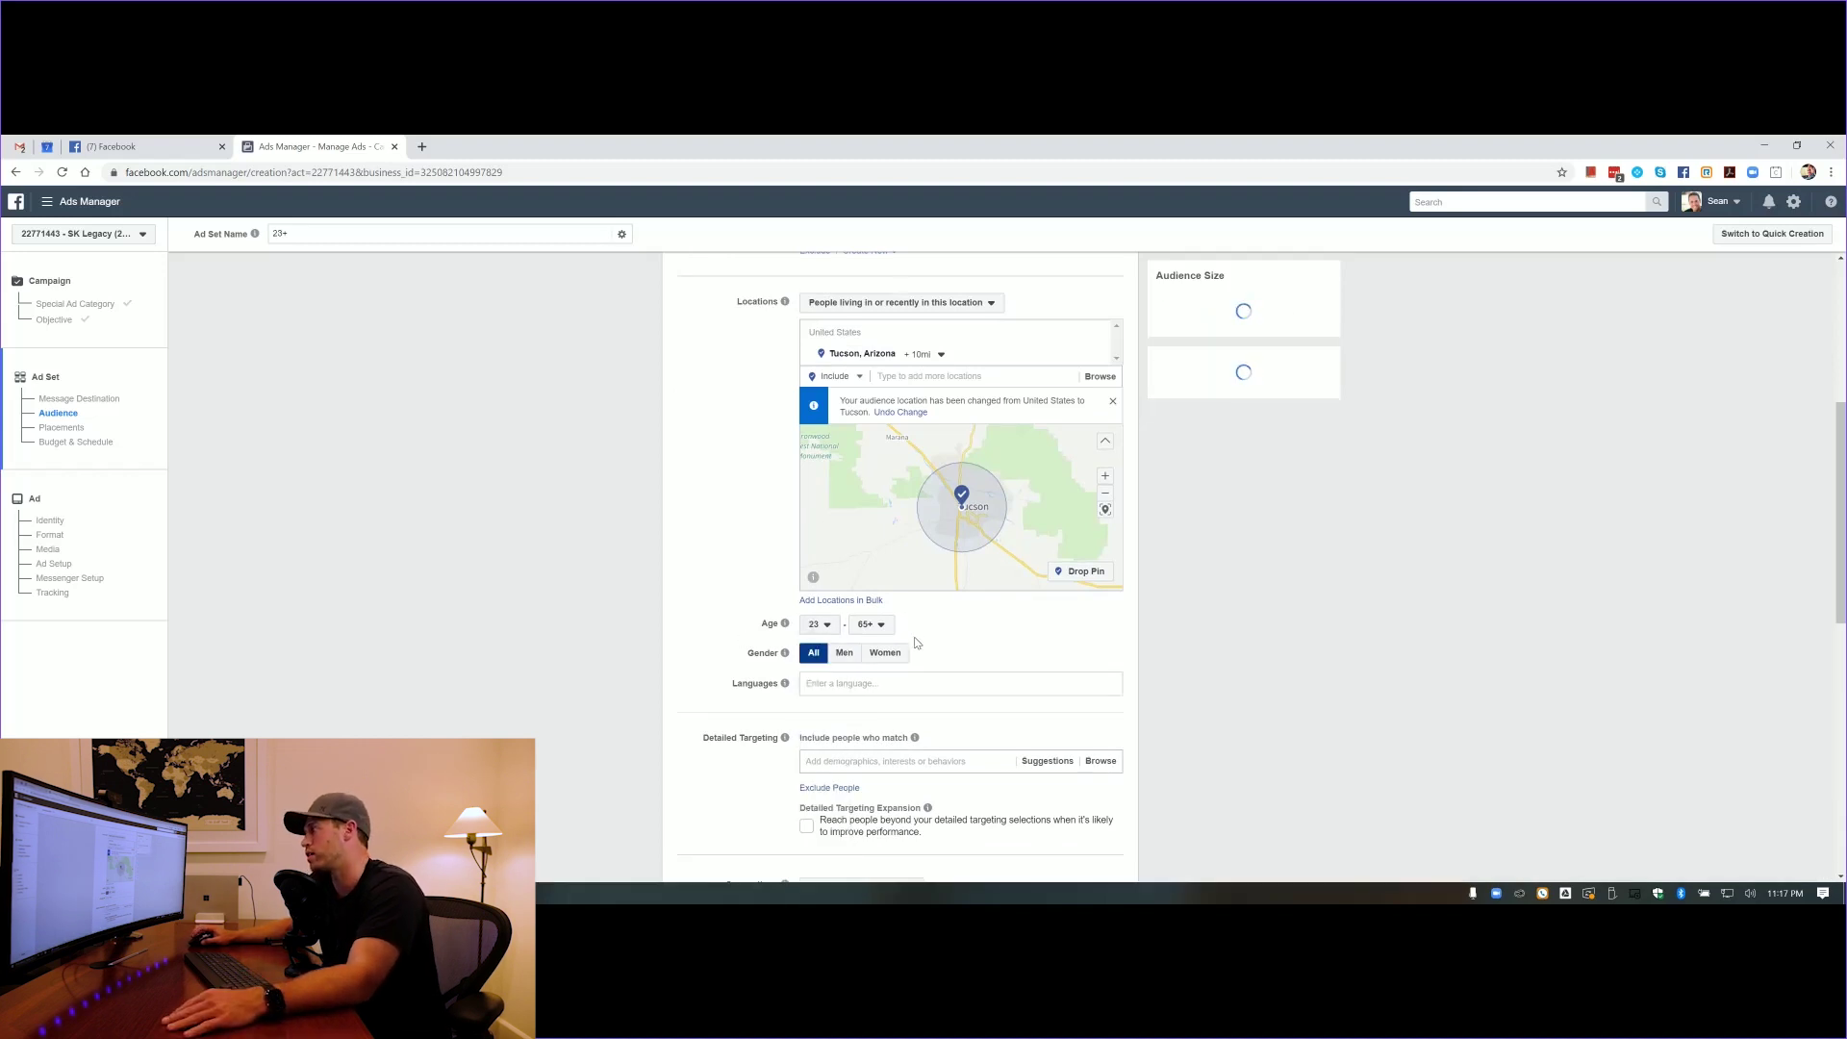
click(882, 627)
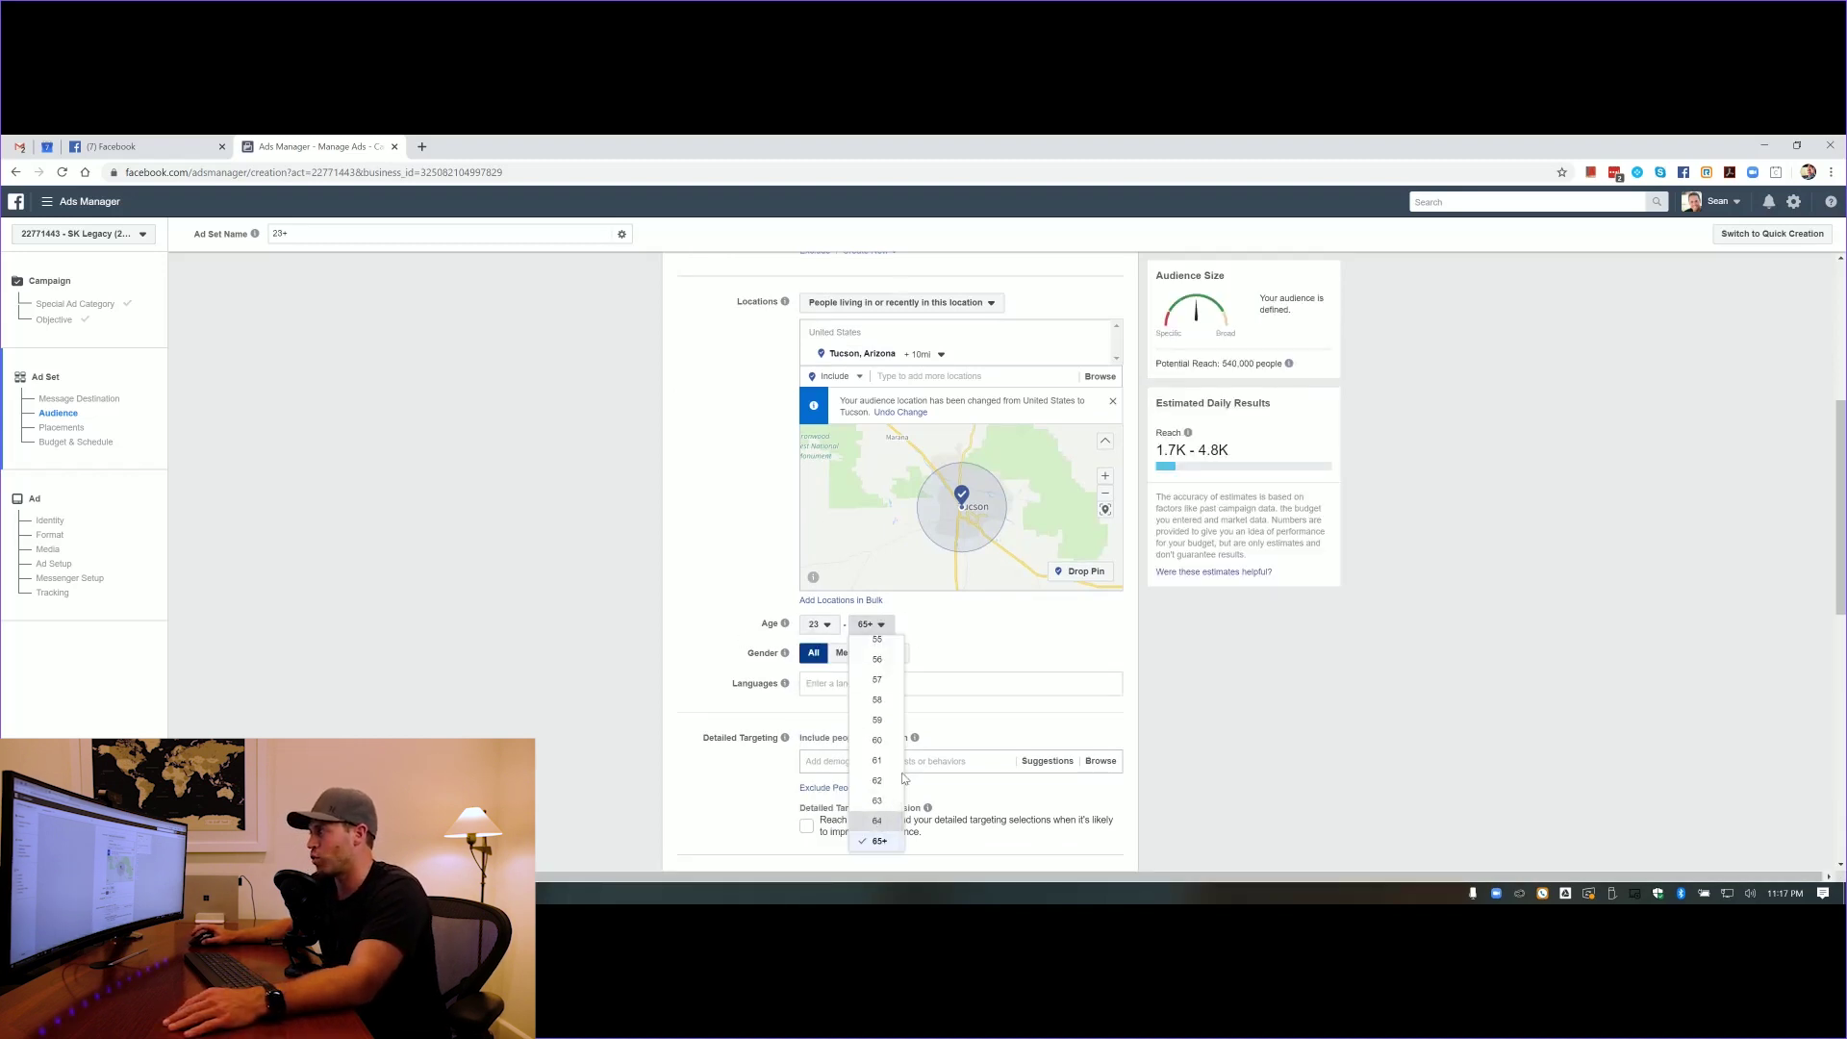
click(872, 823)
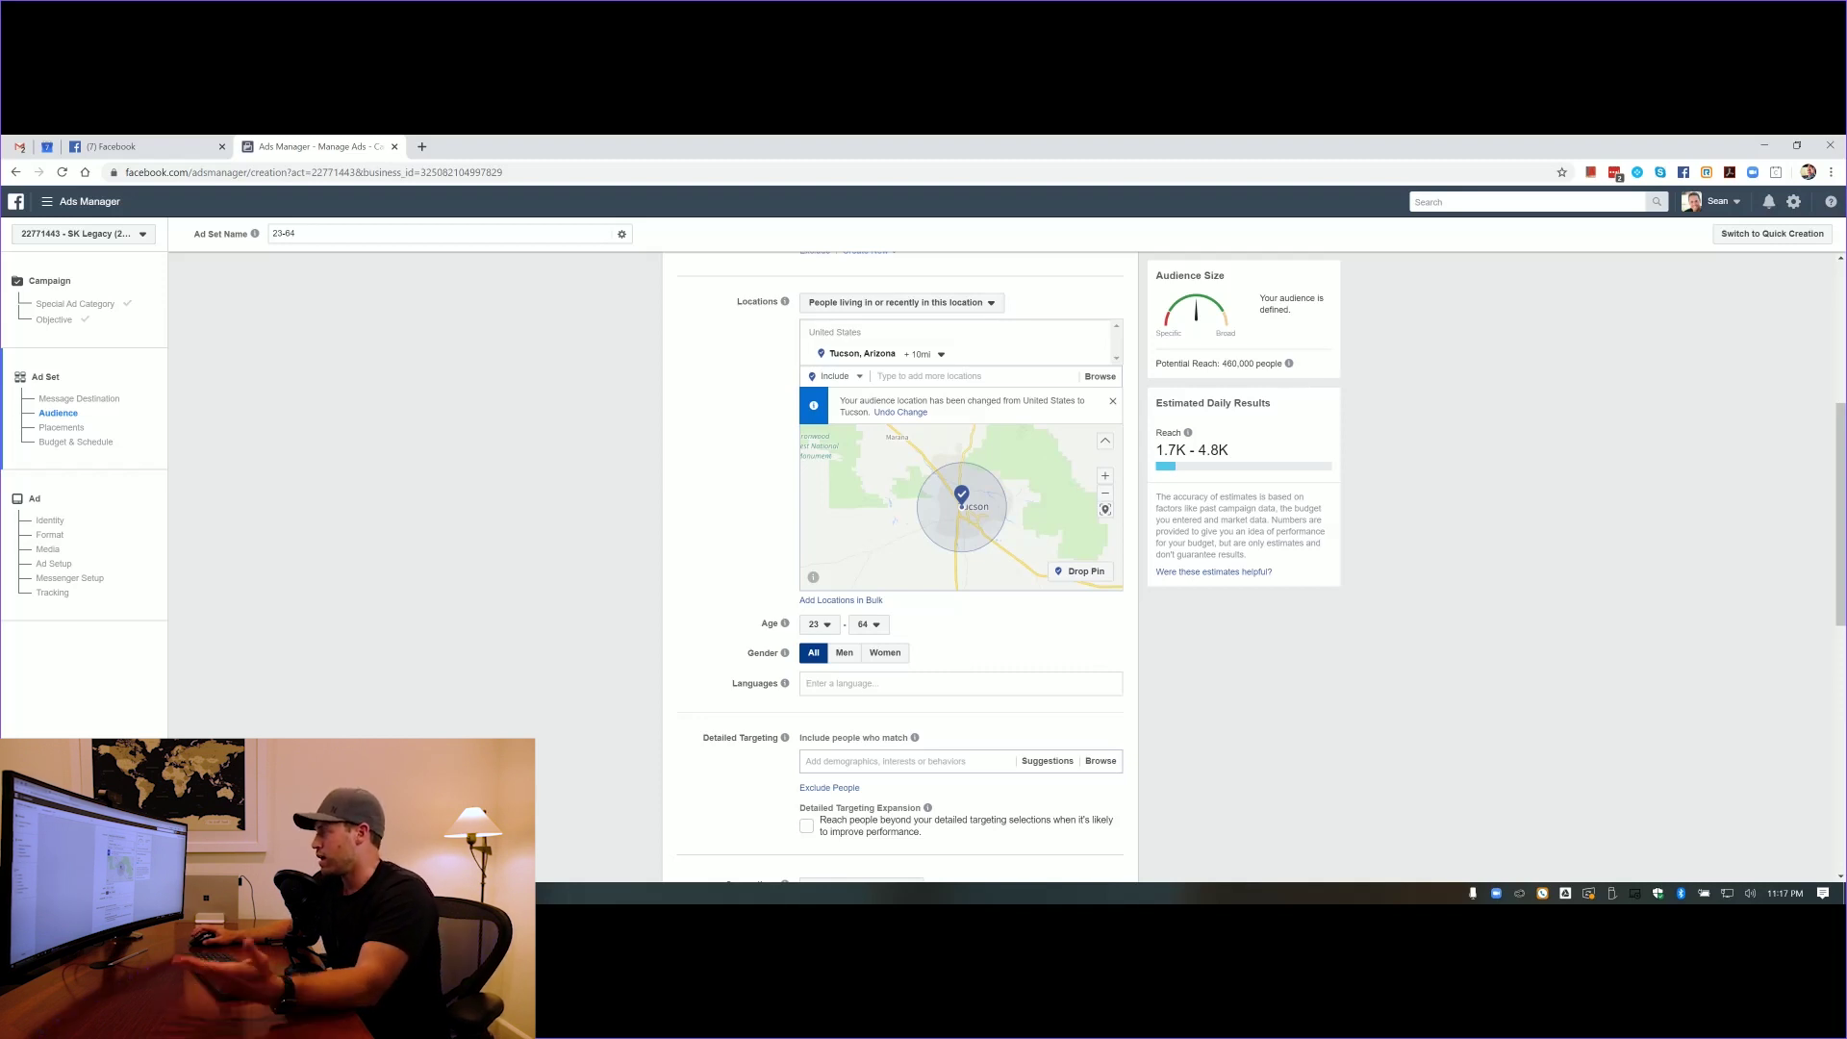
scroll(883, 681, down, 2)
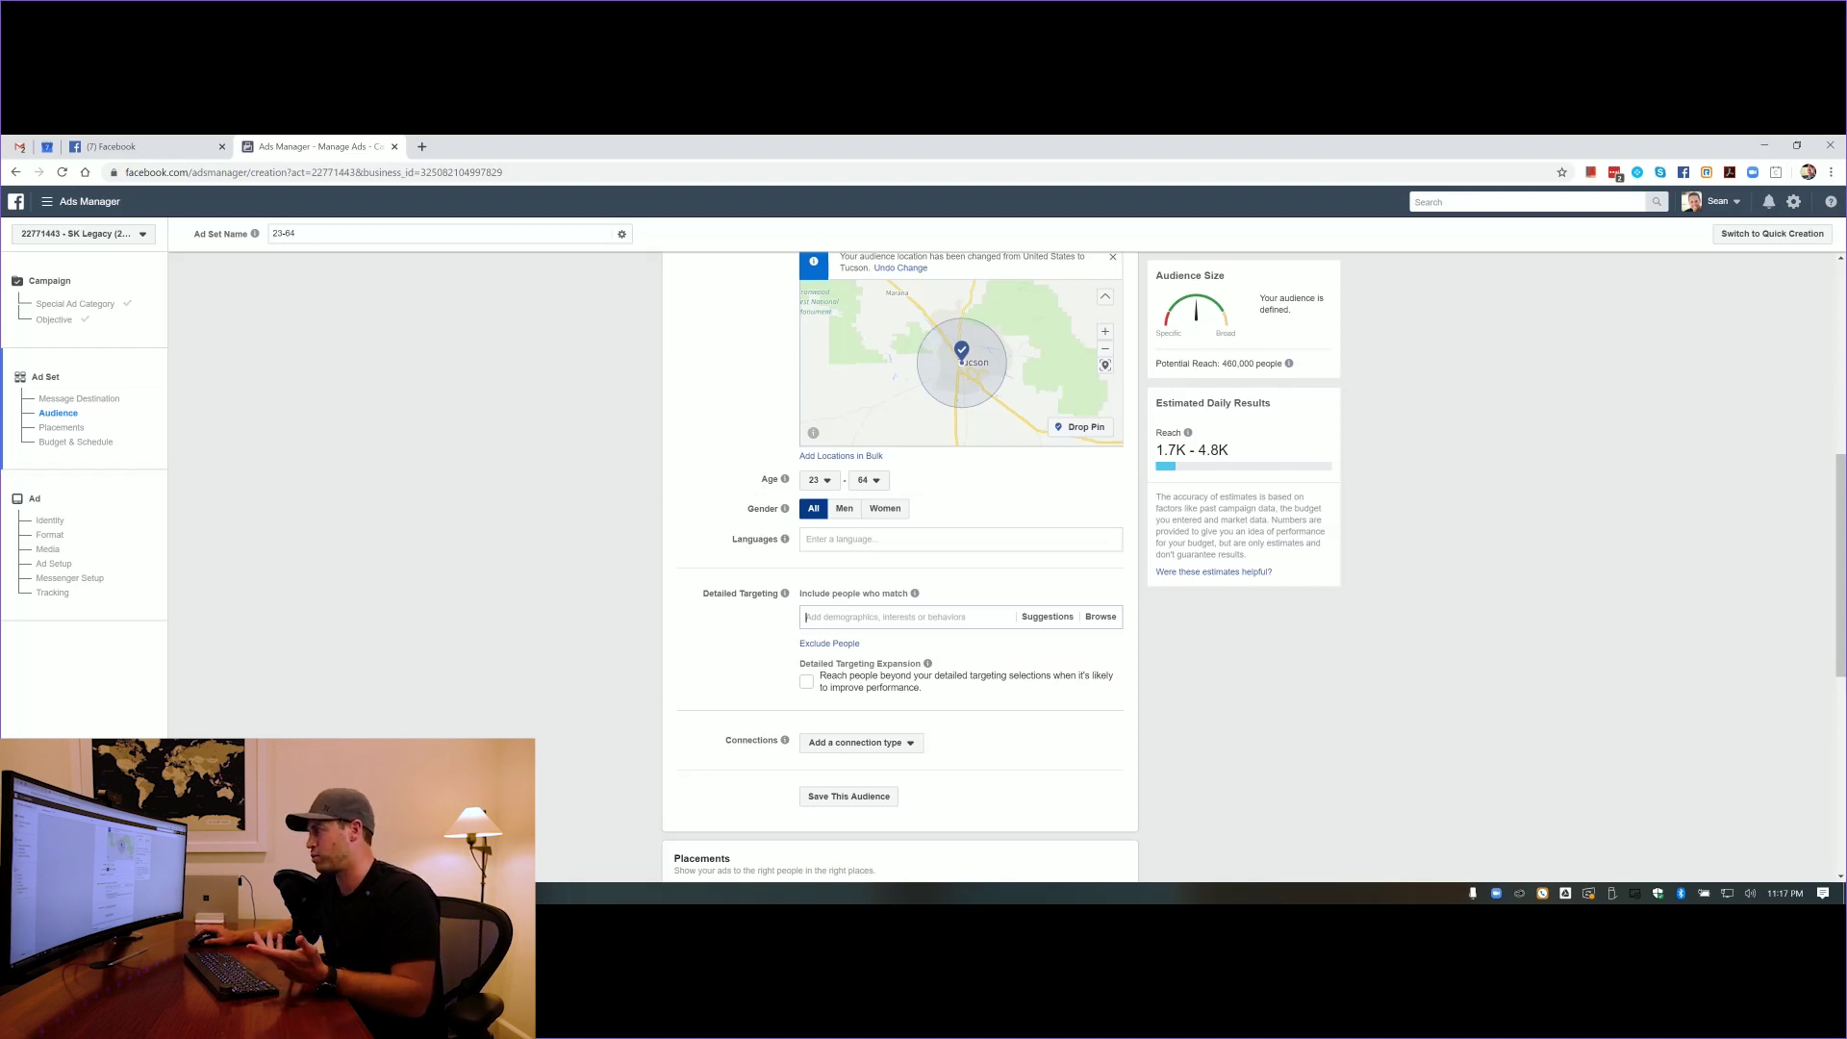
click(1101, 617)
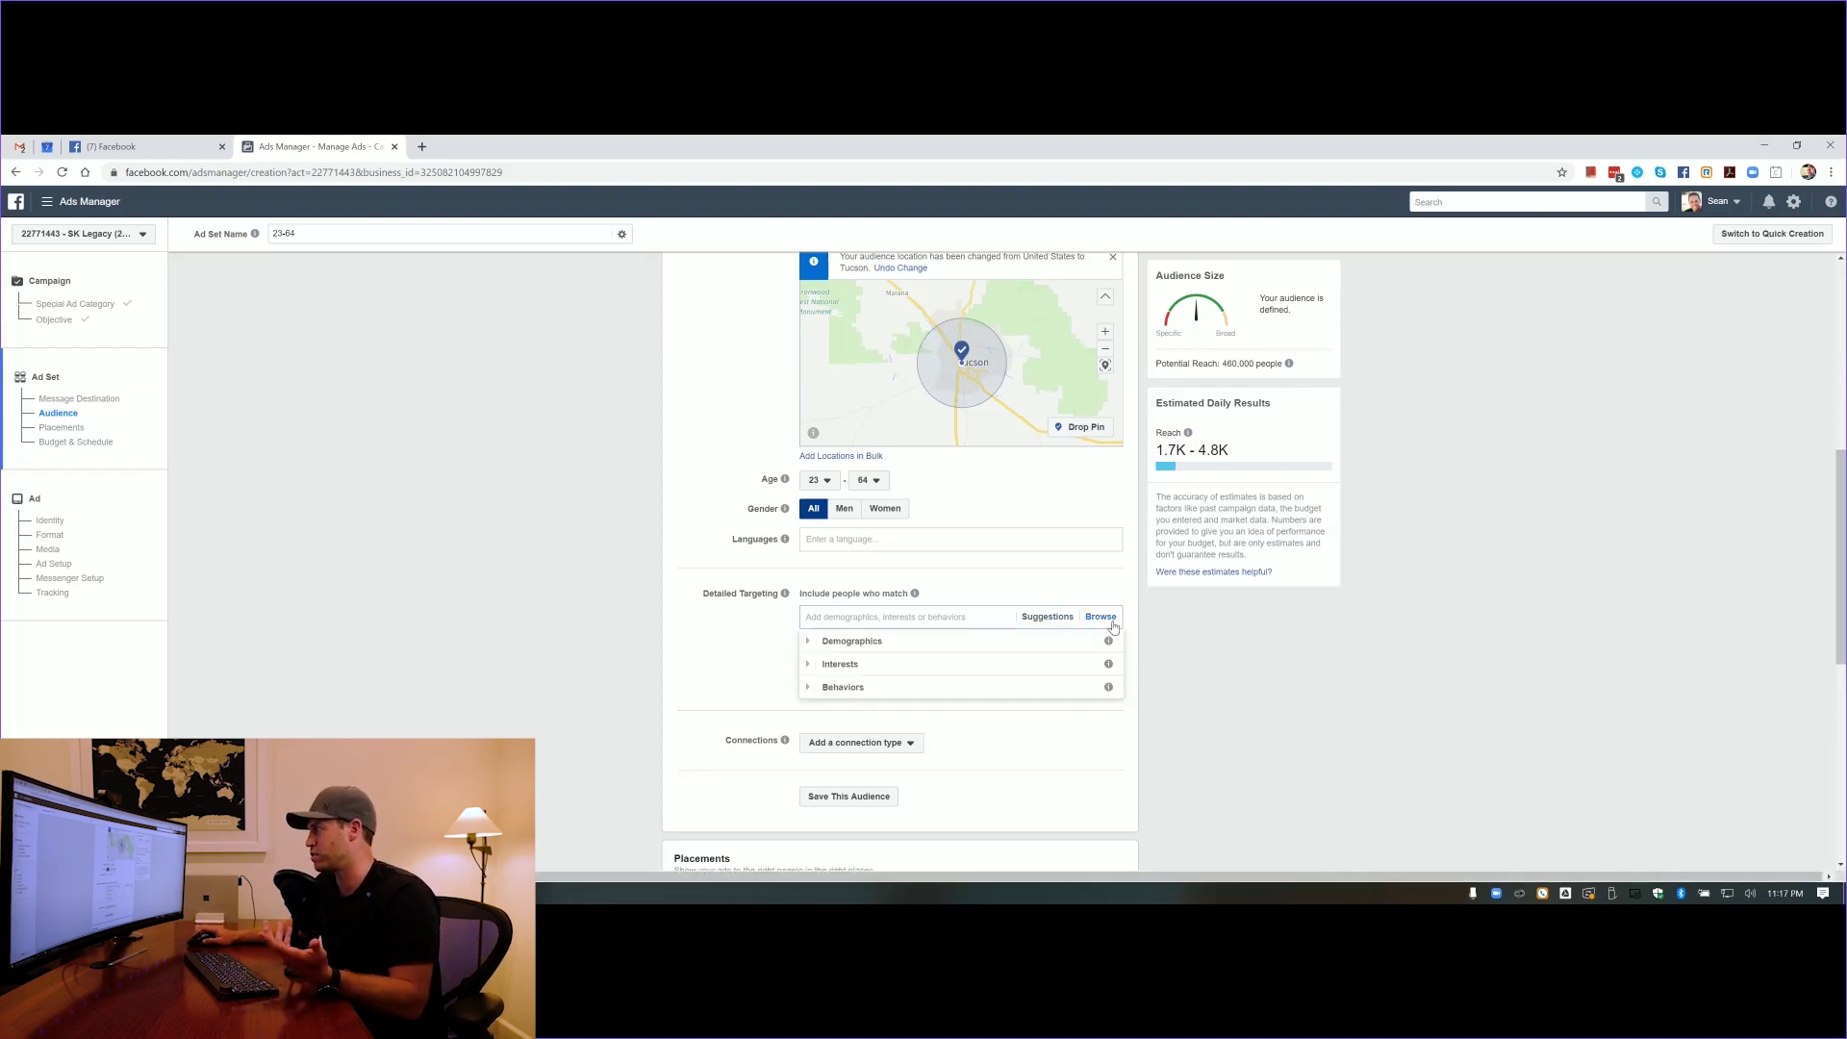
click(806, 643)
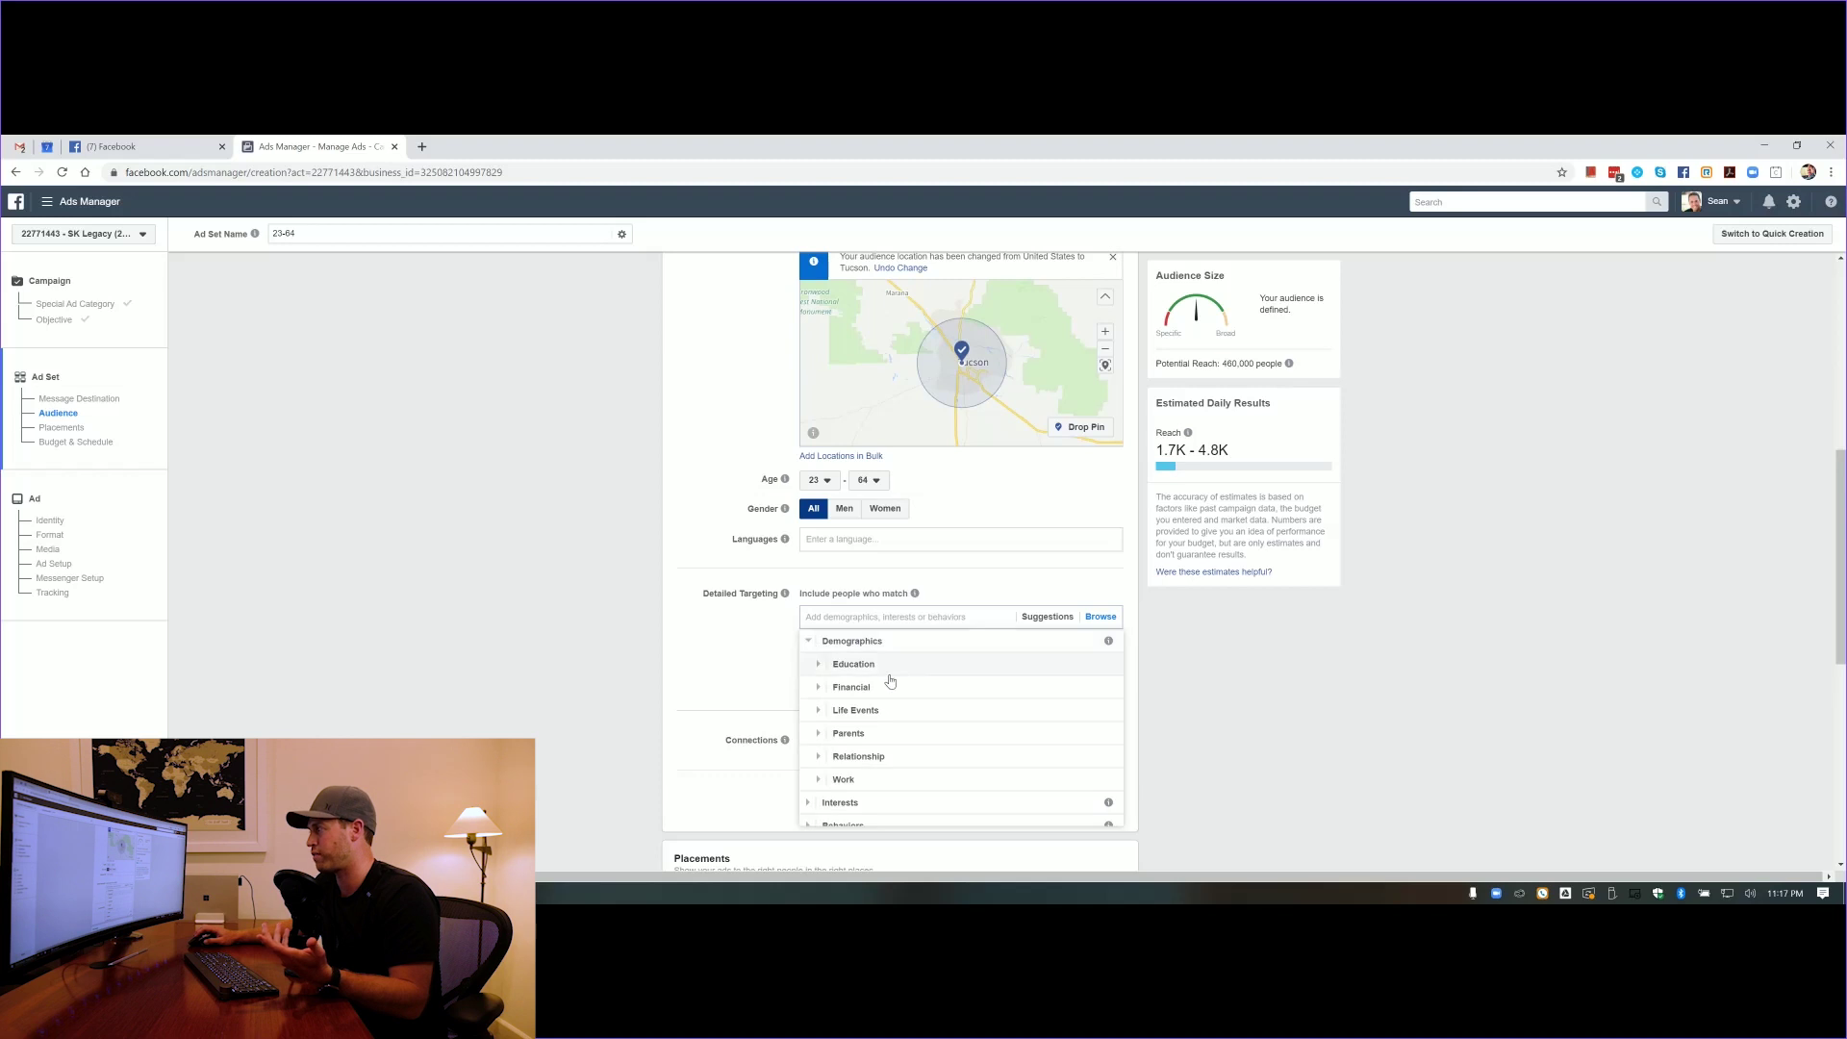
scroll(880, 740, down, 1)
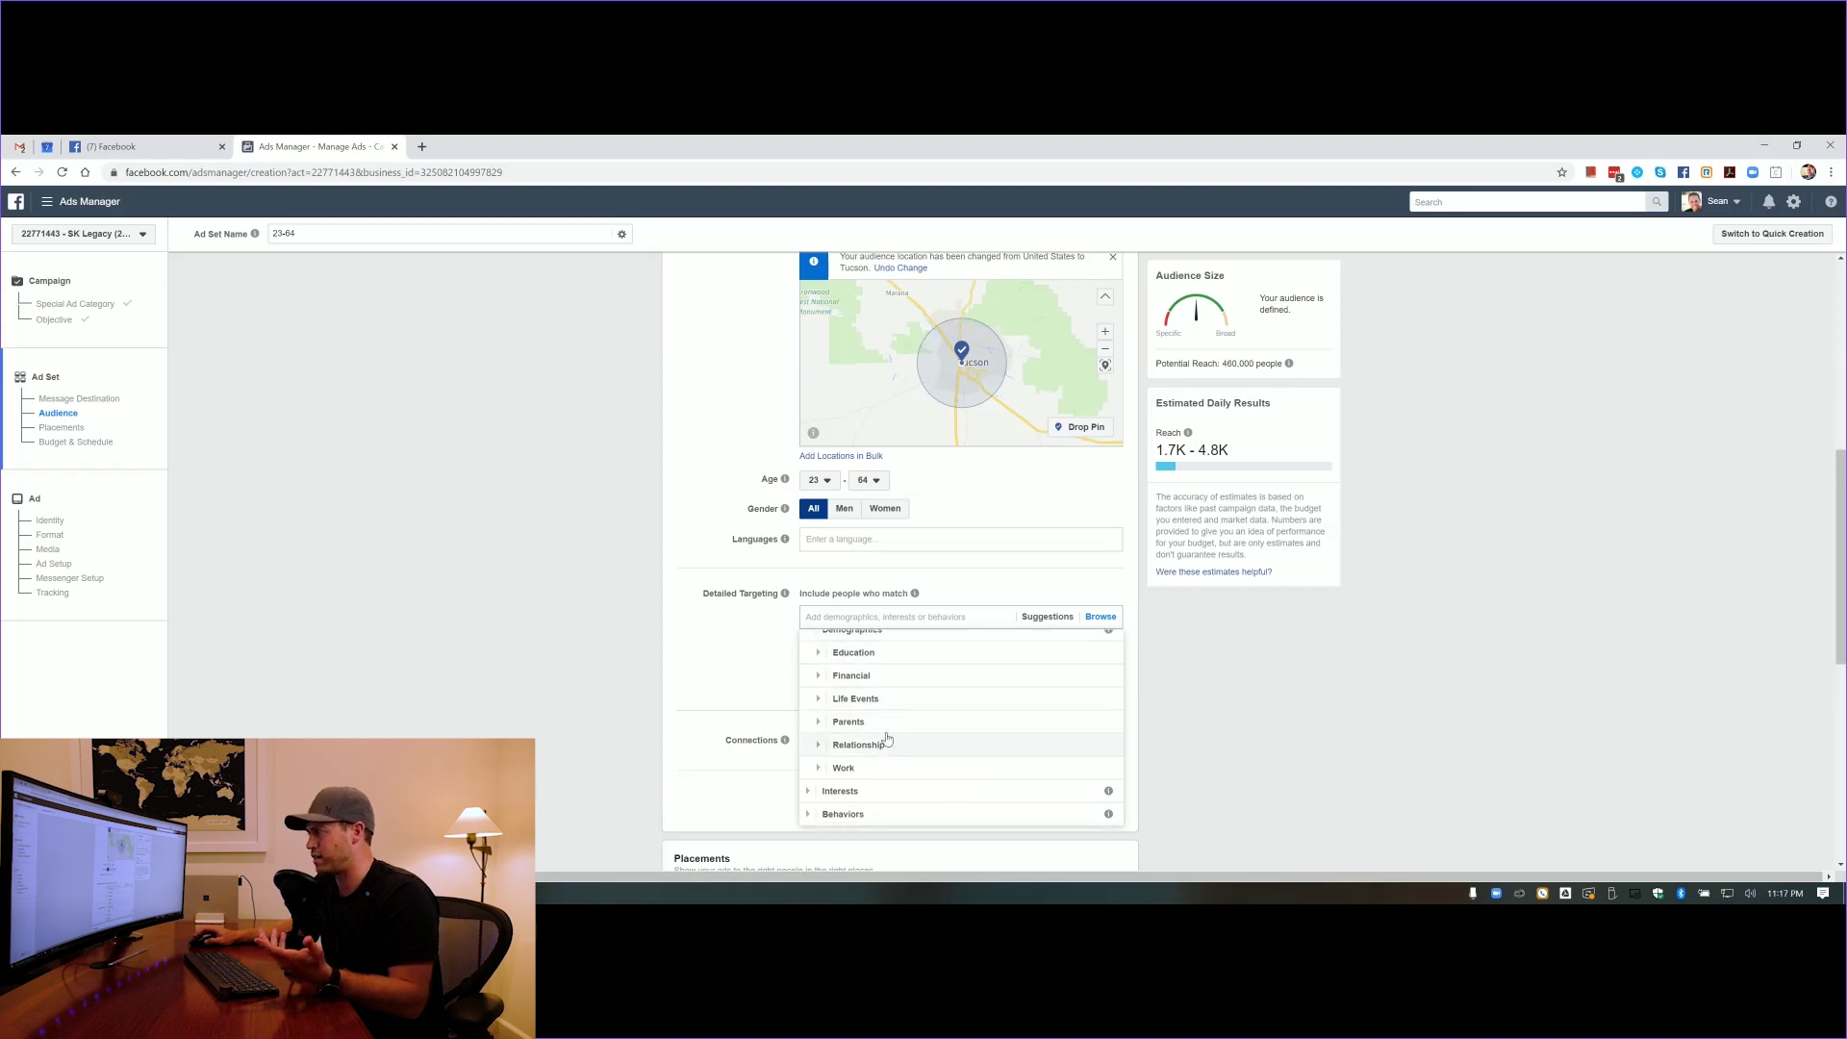
click(859, 776)
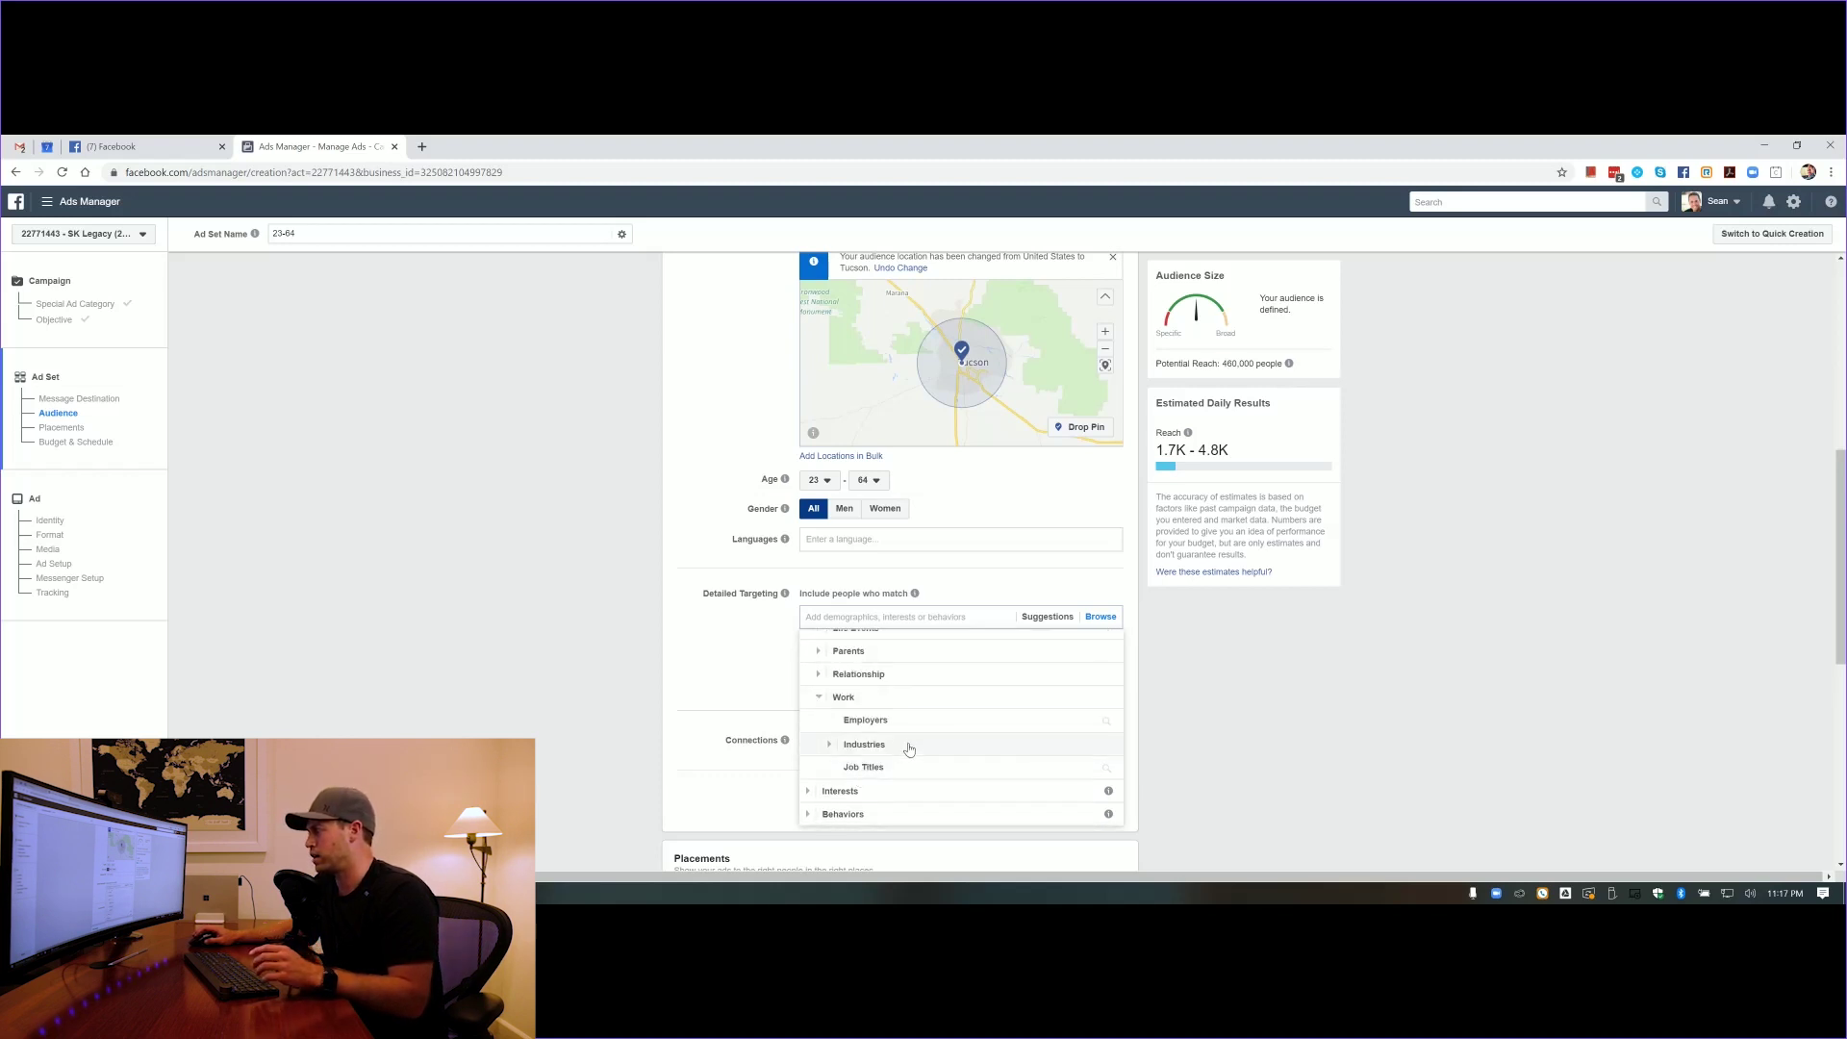
scroll(910, 749, down, 1)
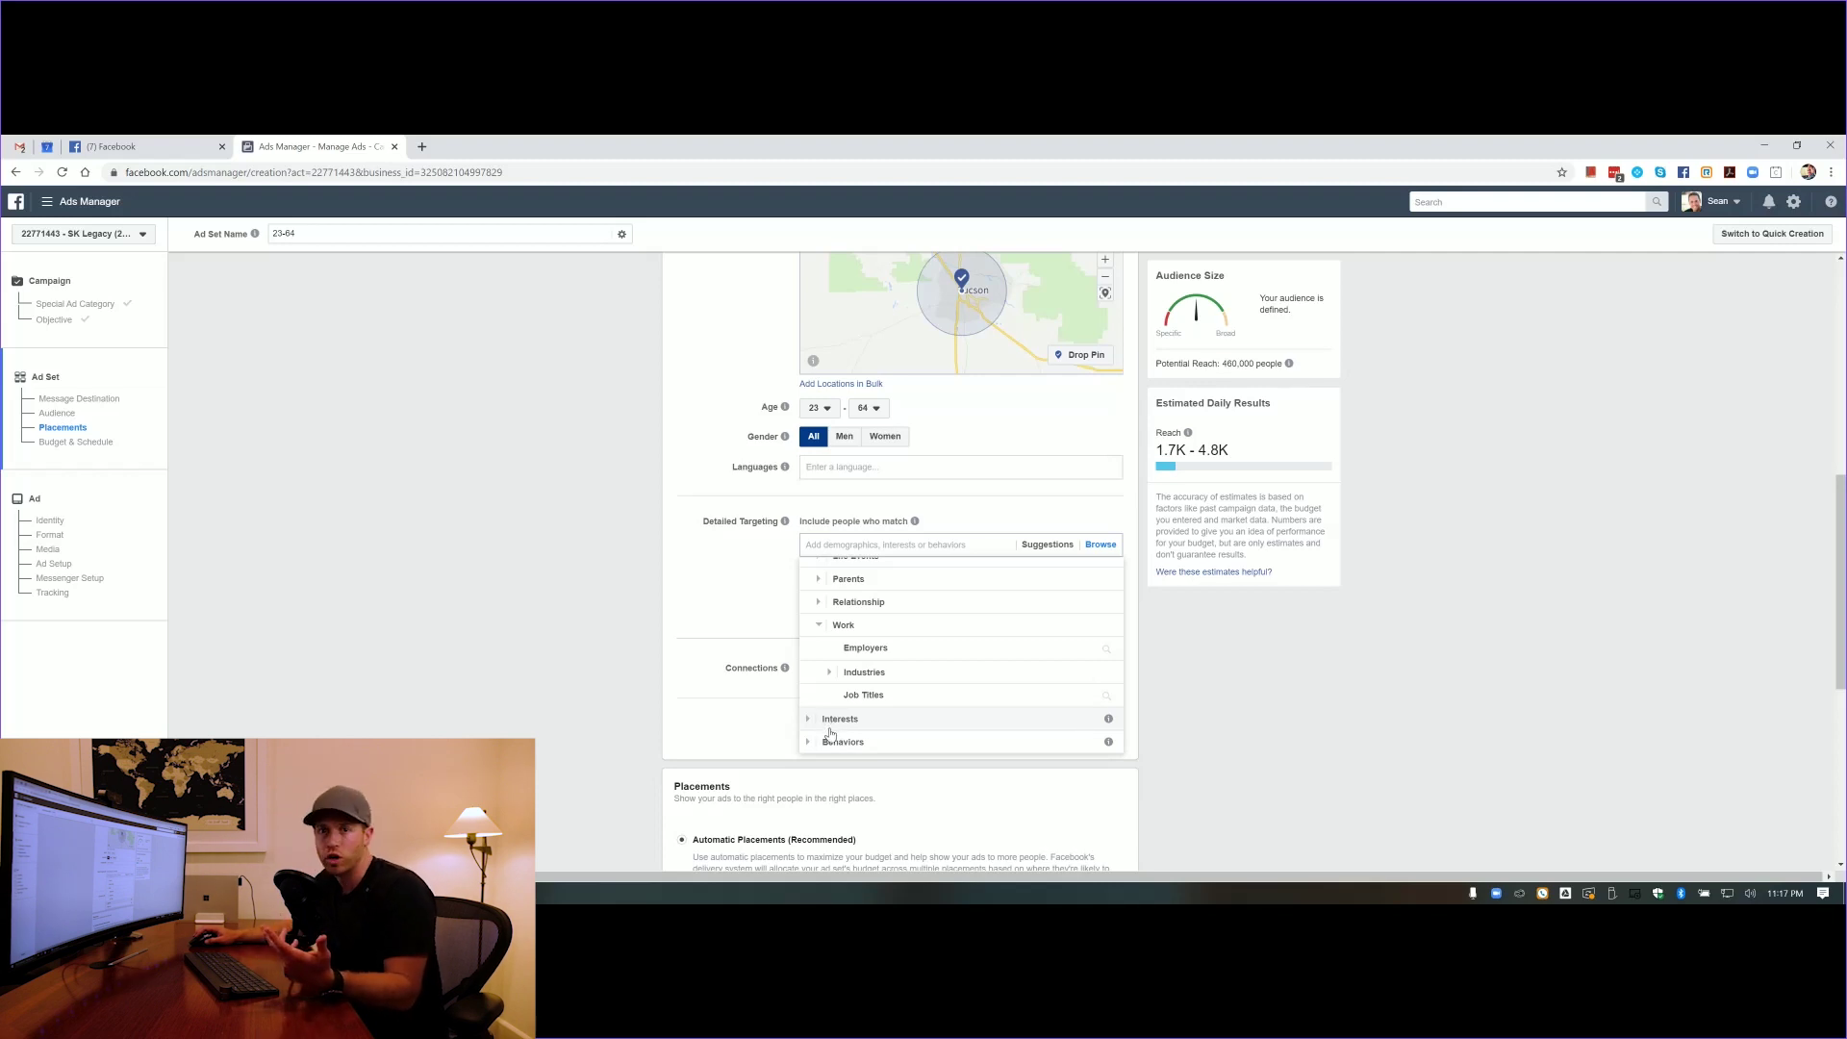
key(Escape)
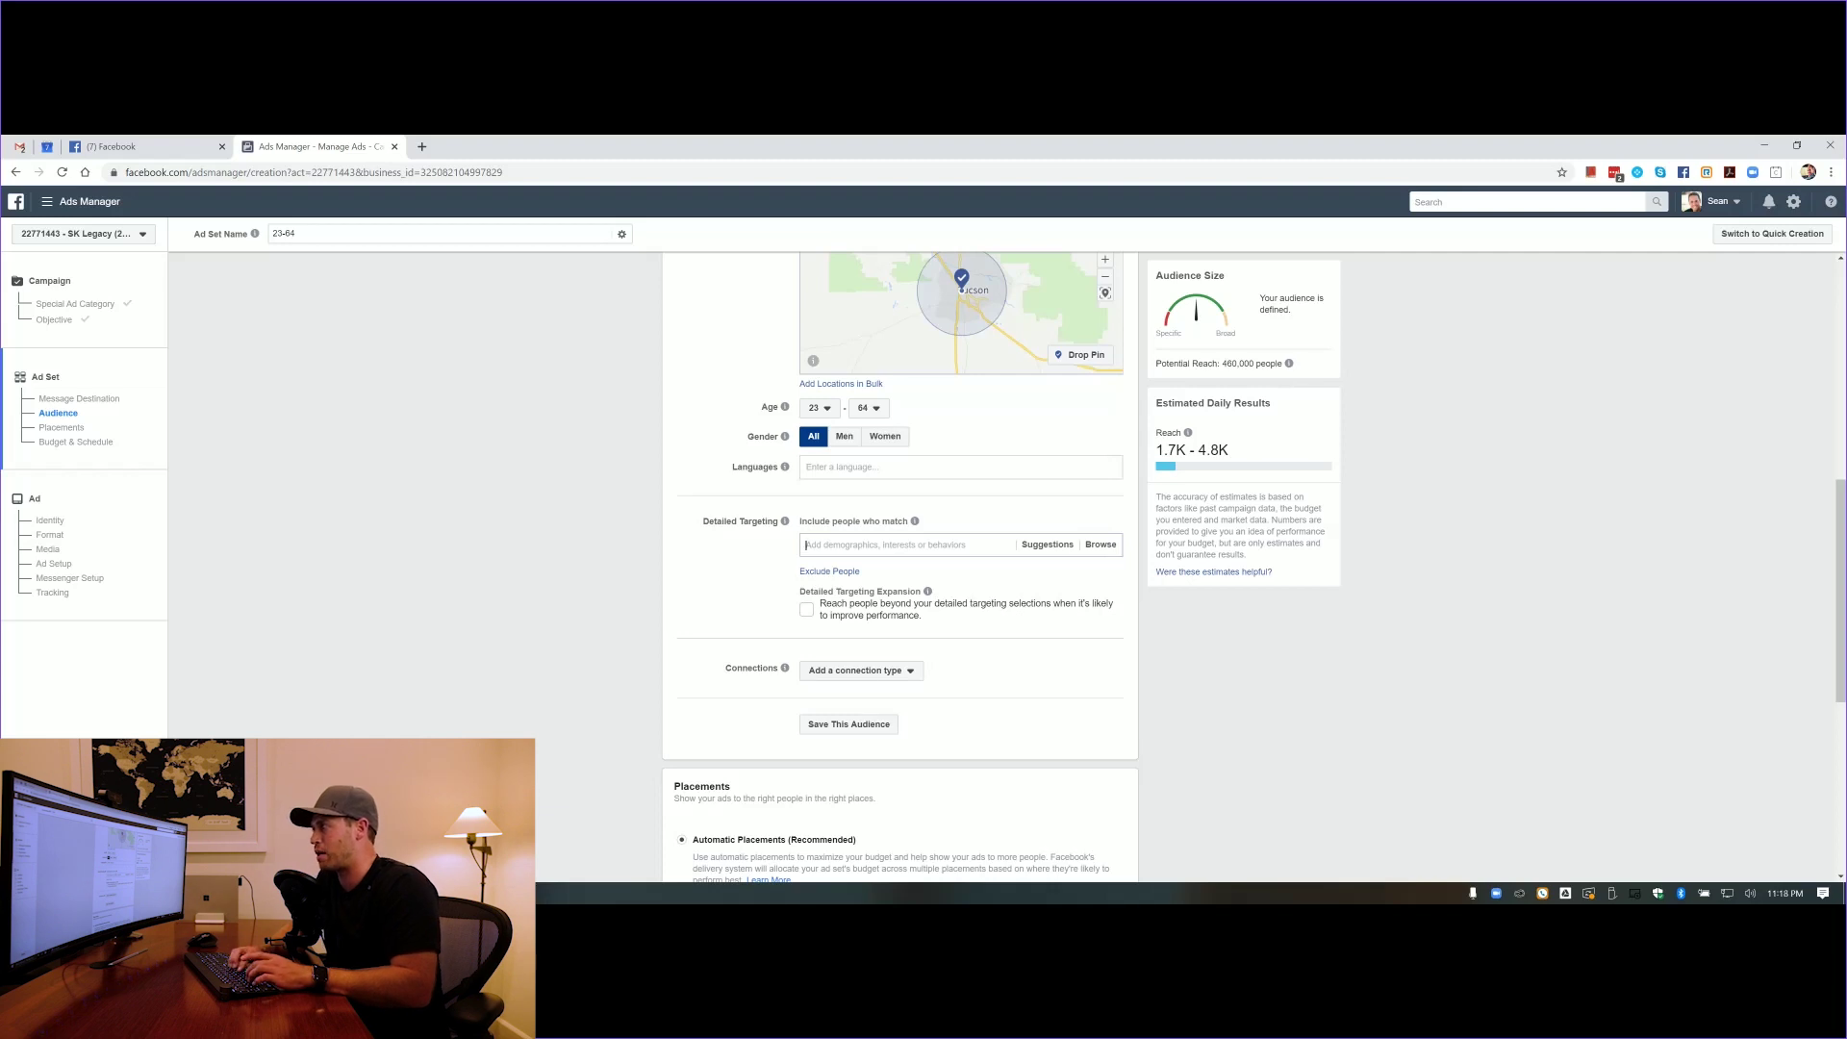
Add Franchising and Restaurants to detailed targeting
text(franc)
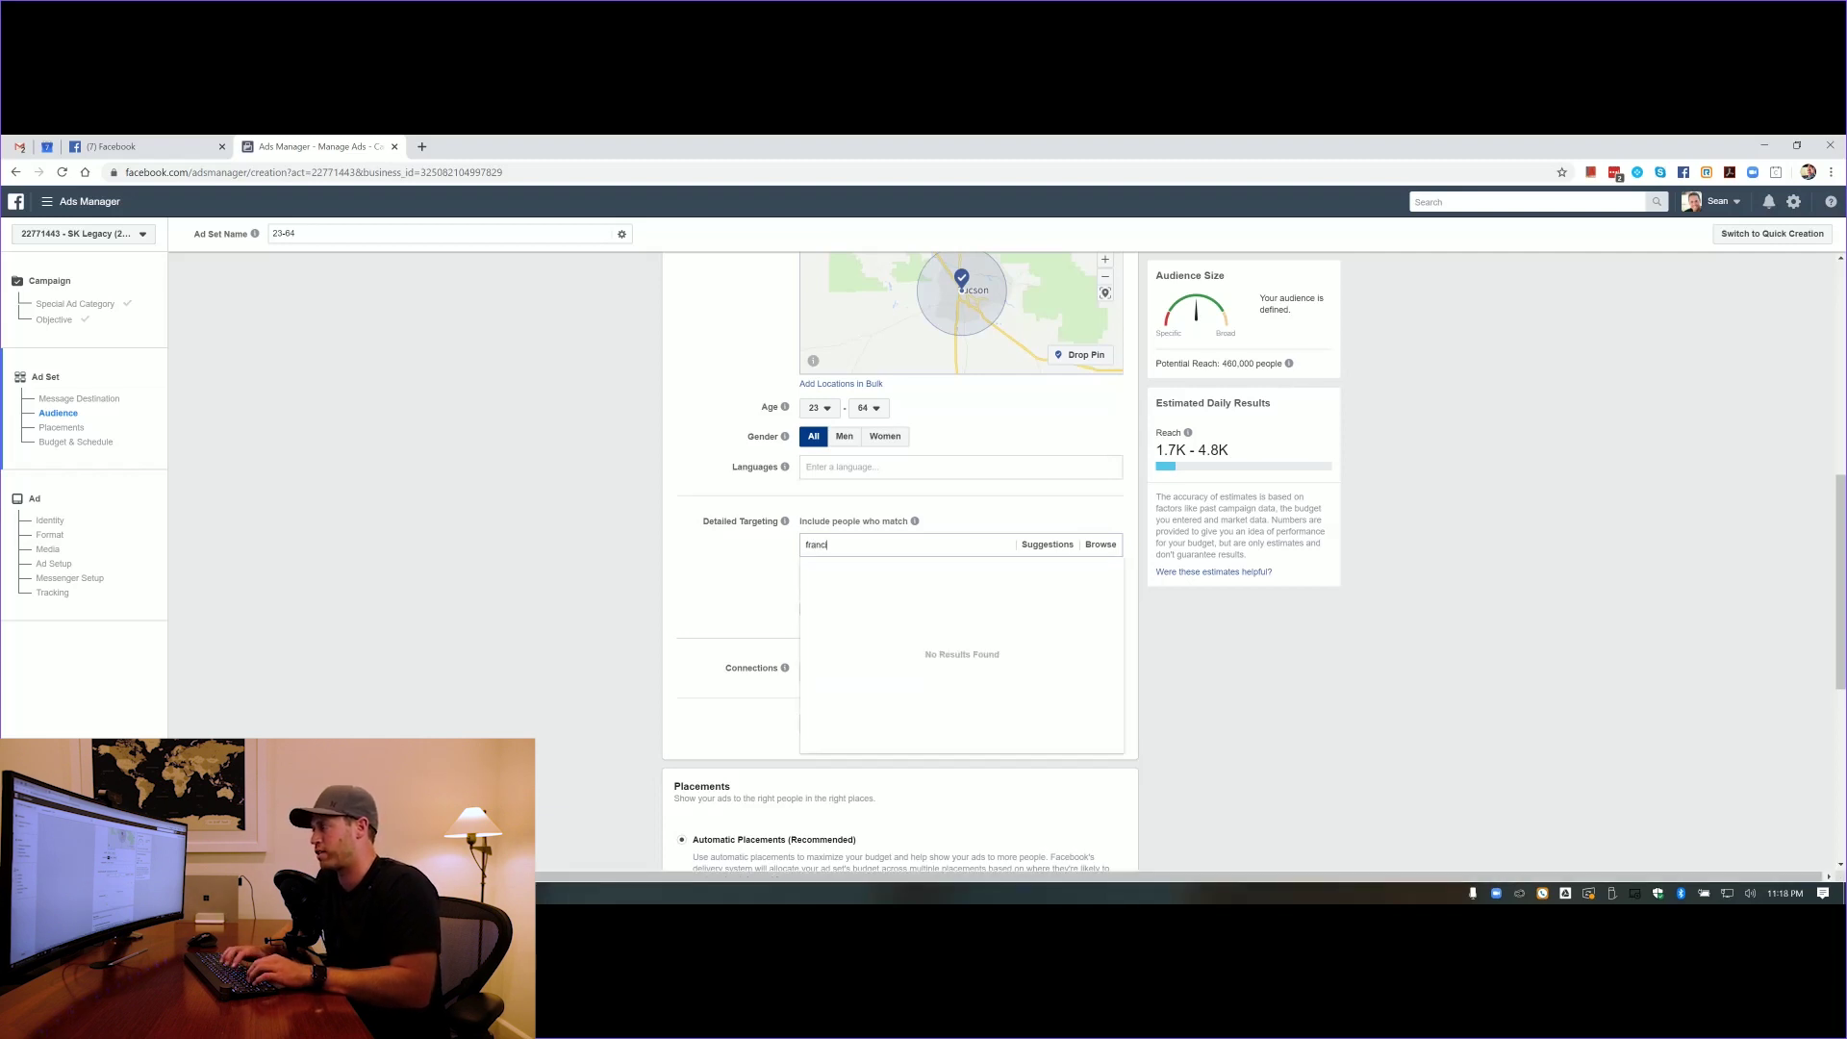
text(i)
text(ch)
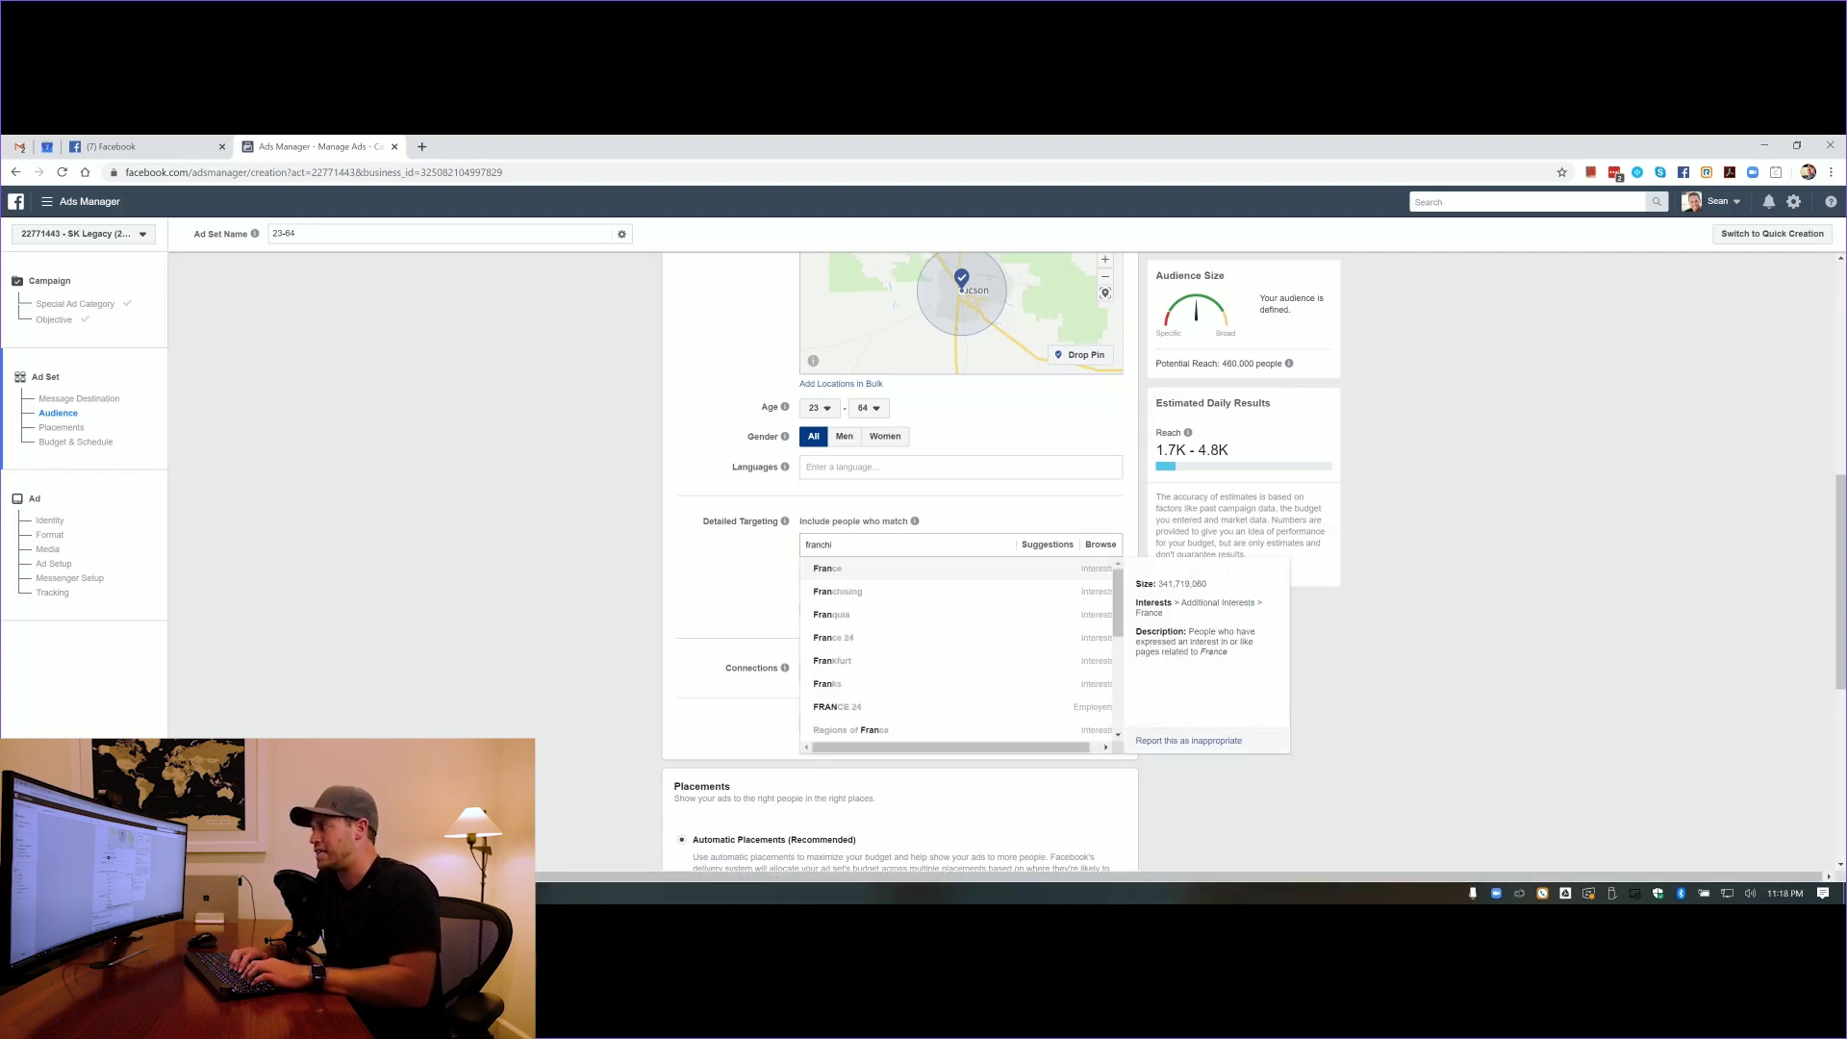
click(865, 596)
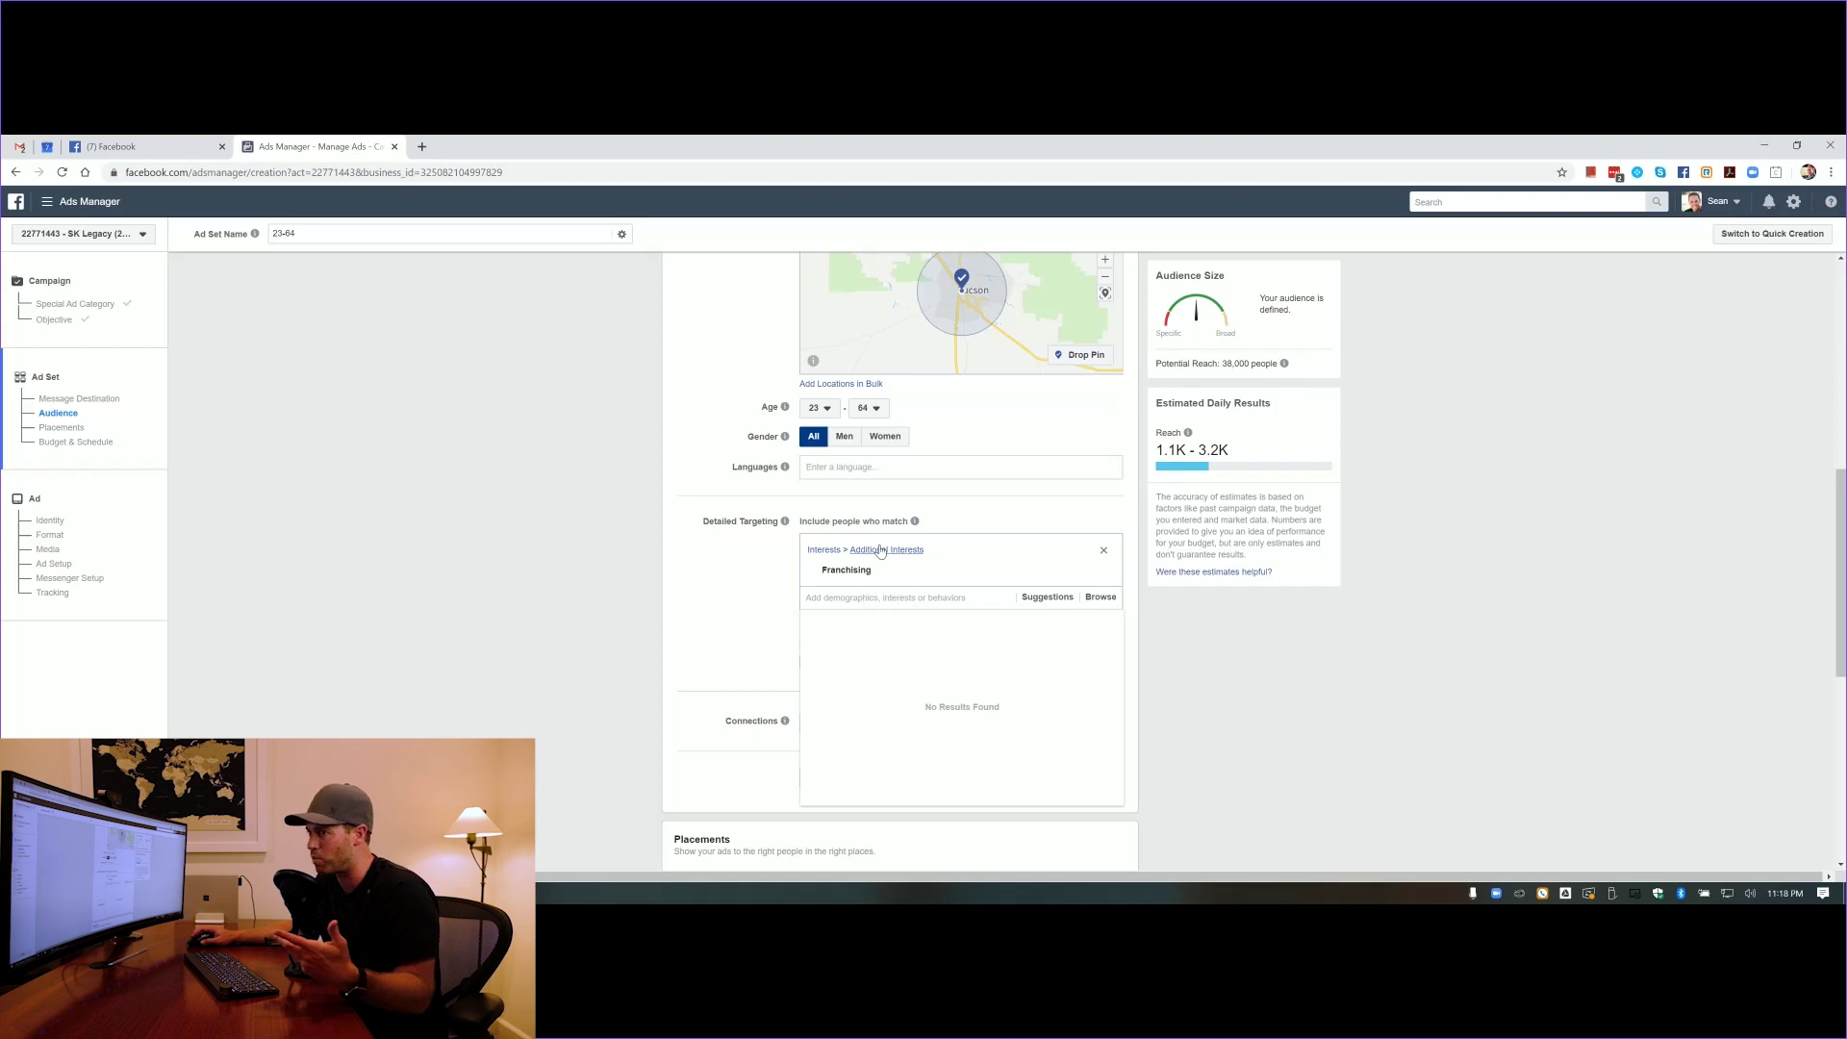
mouse_move(943, 560)
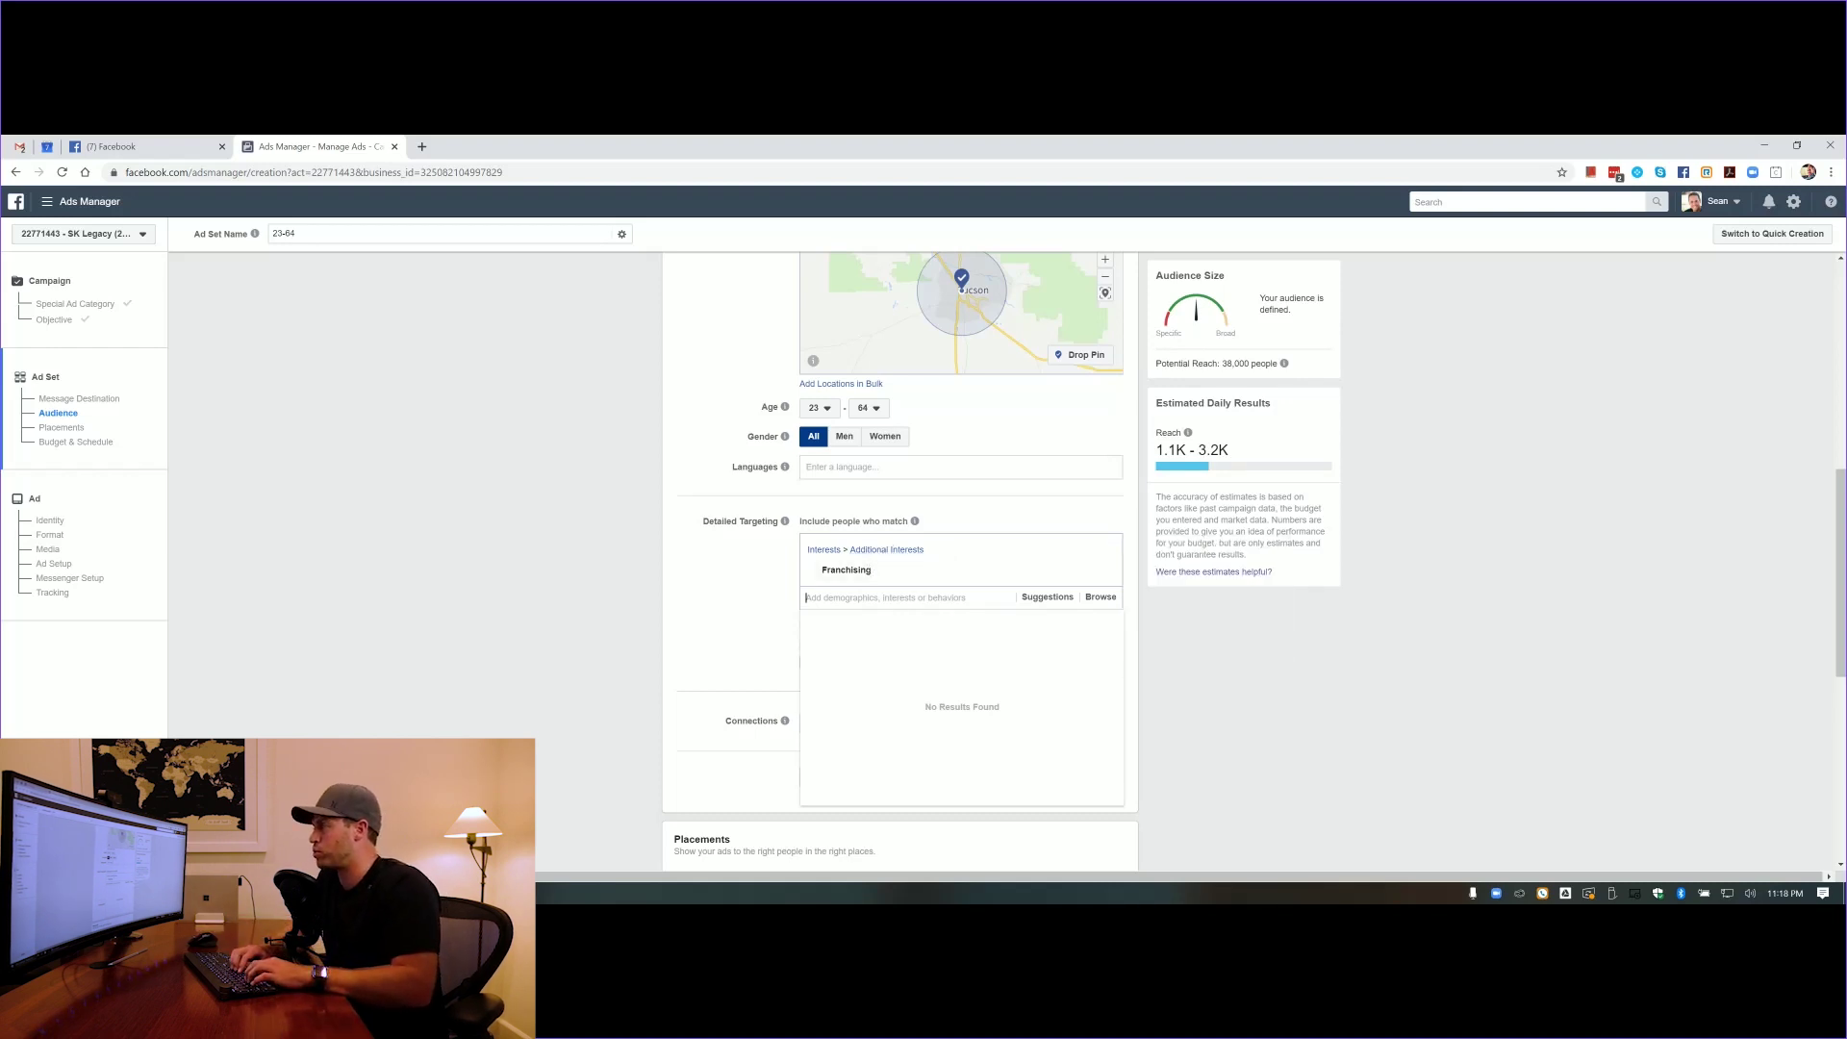
text(rest)
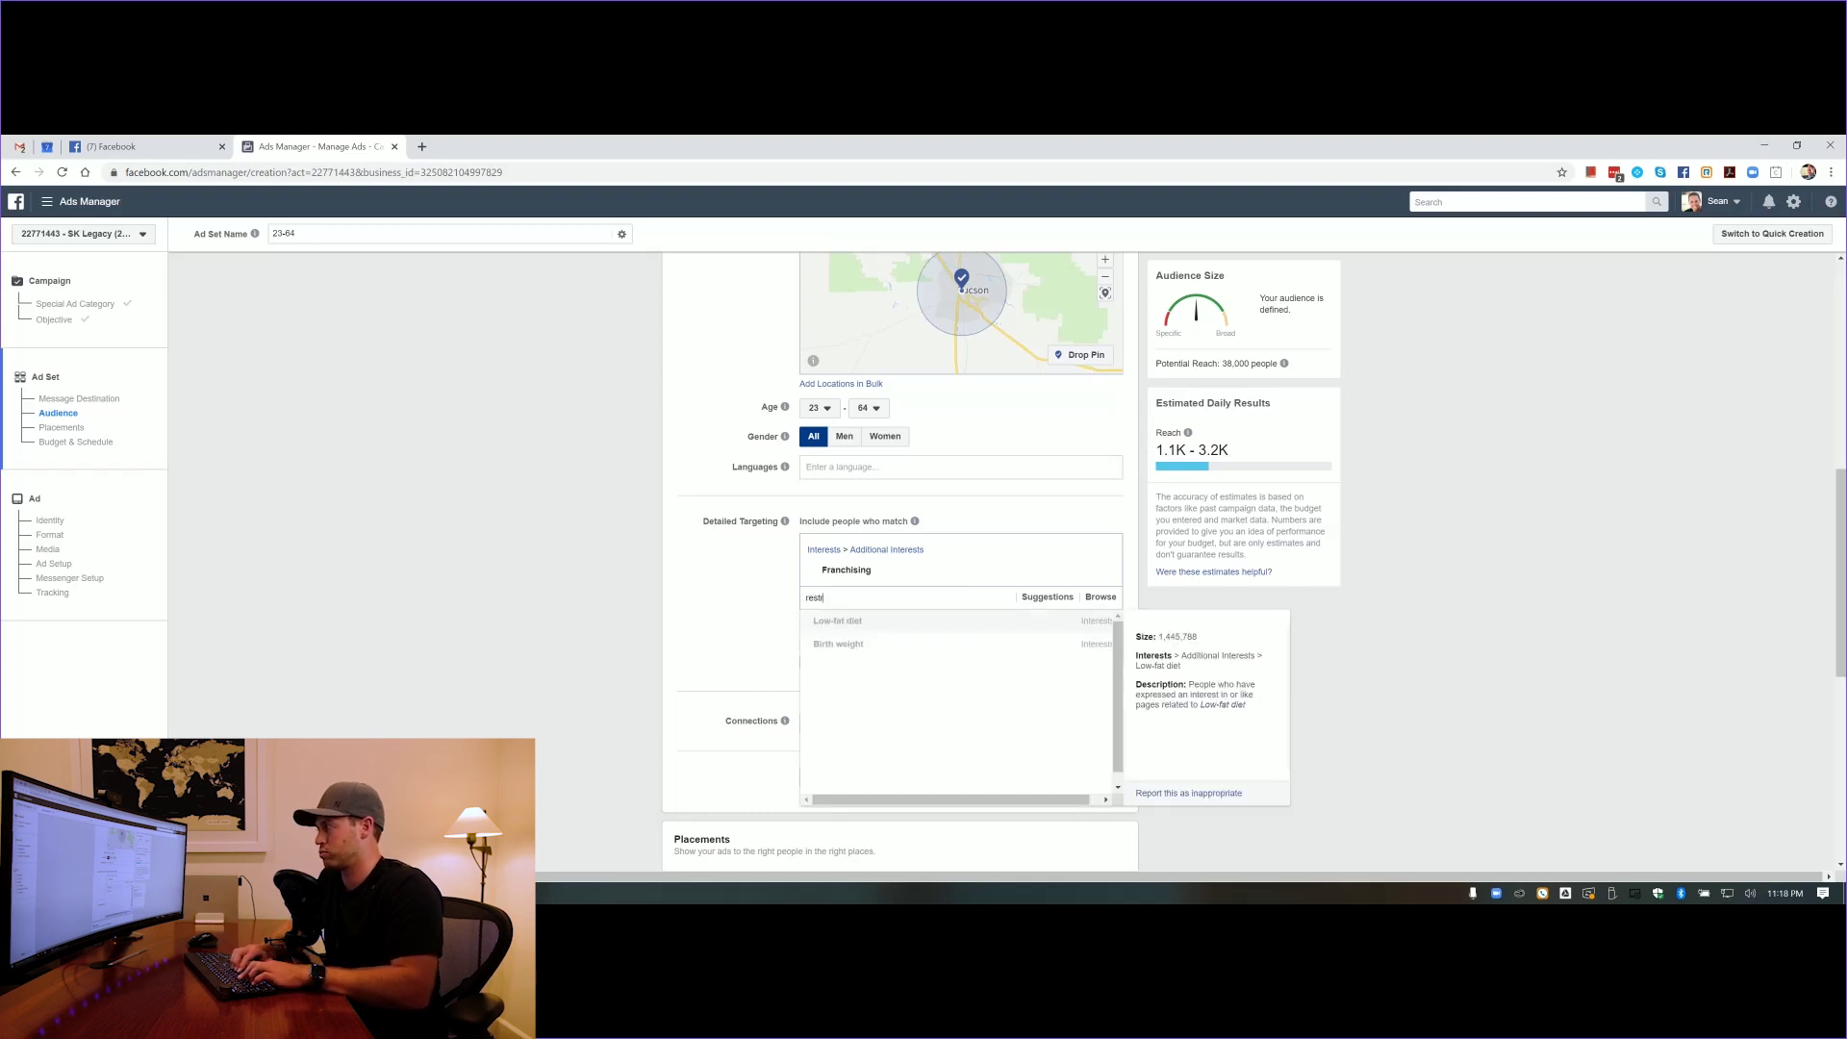
text(raun)
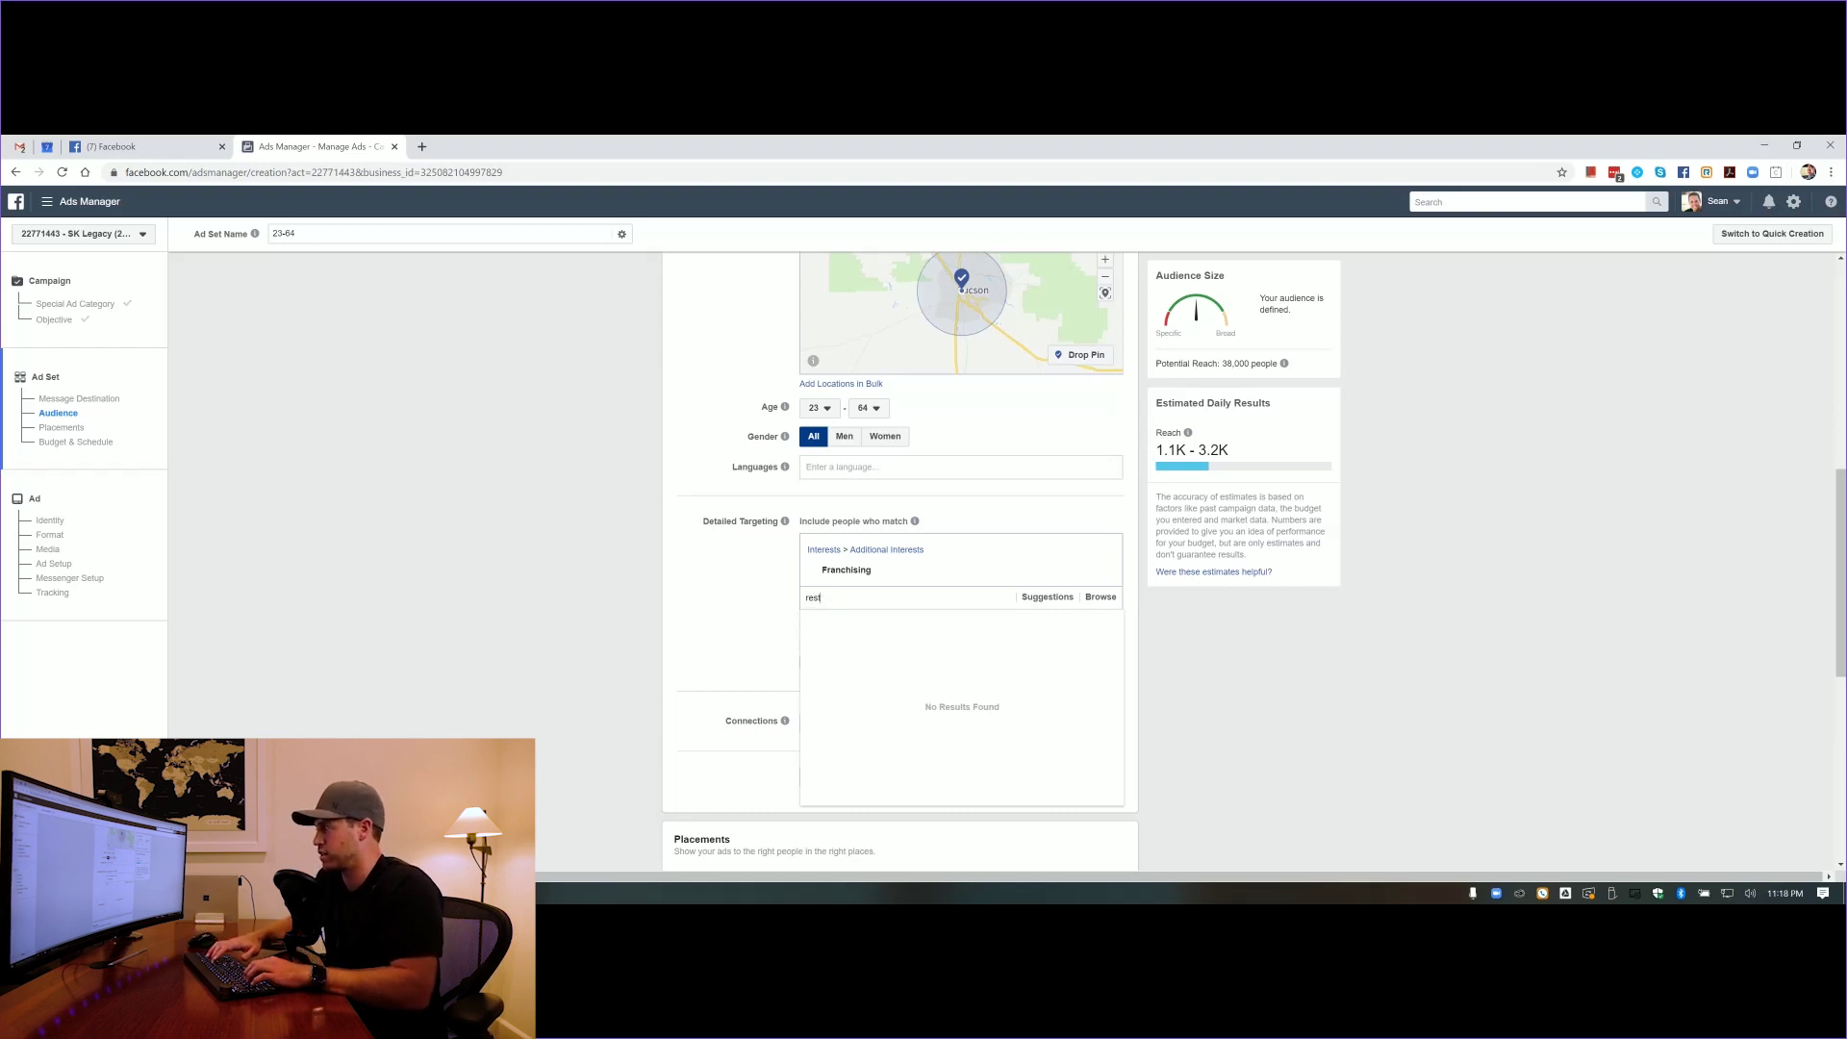
text(es)
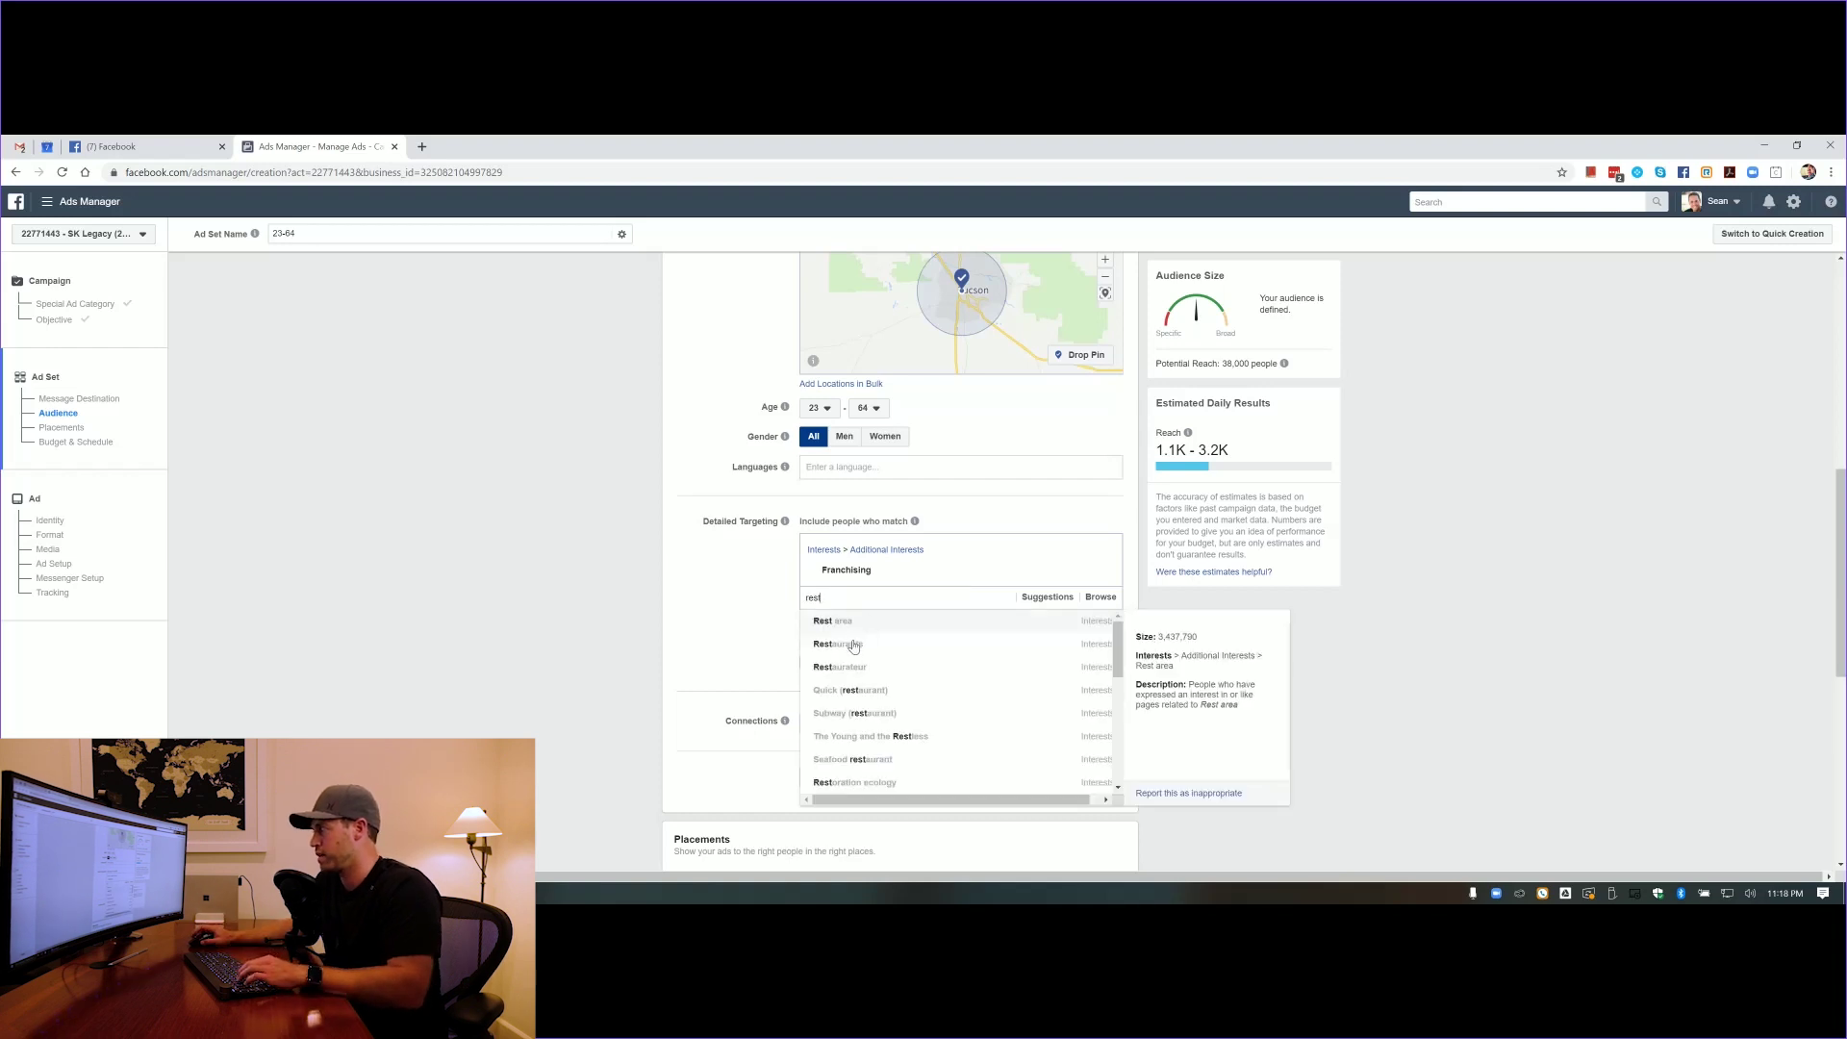
click(851, 645)
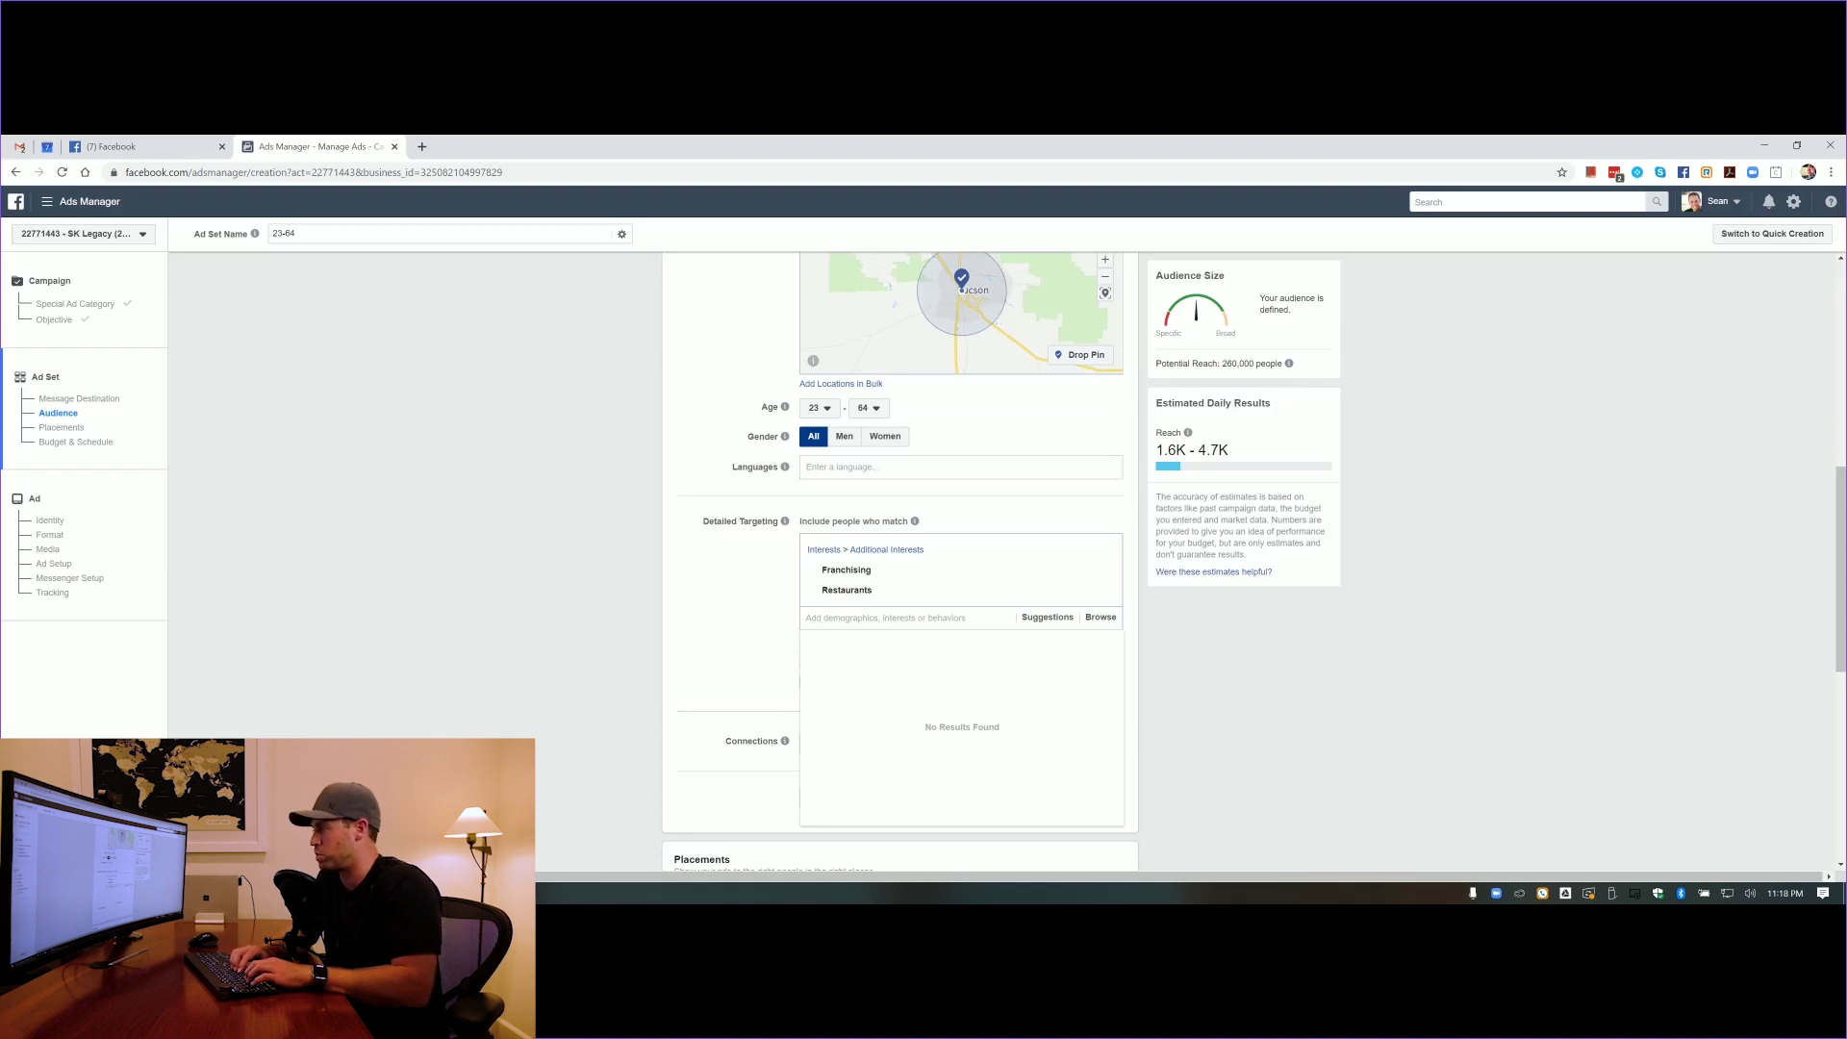
Add Real Estate Manager and Real estate broker to detailed targeting
text(real)
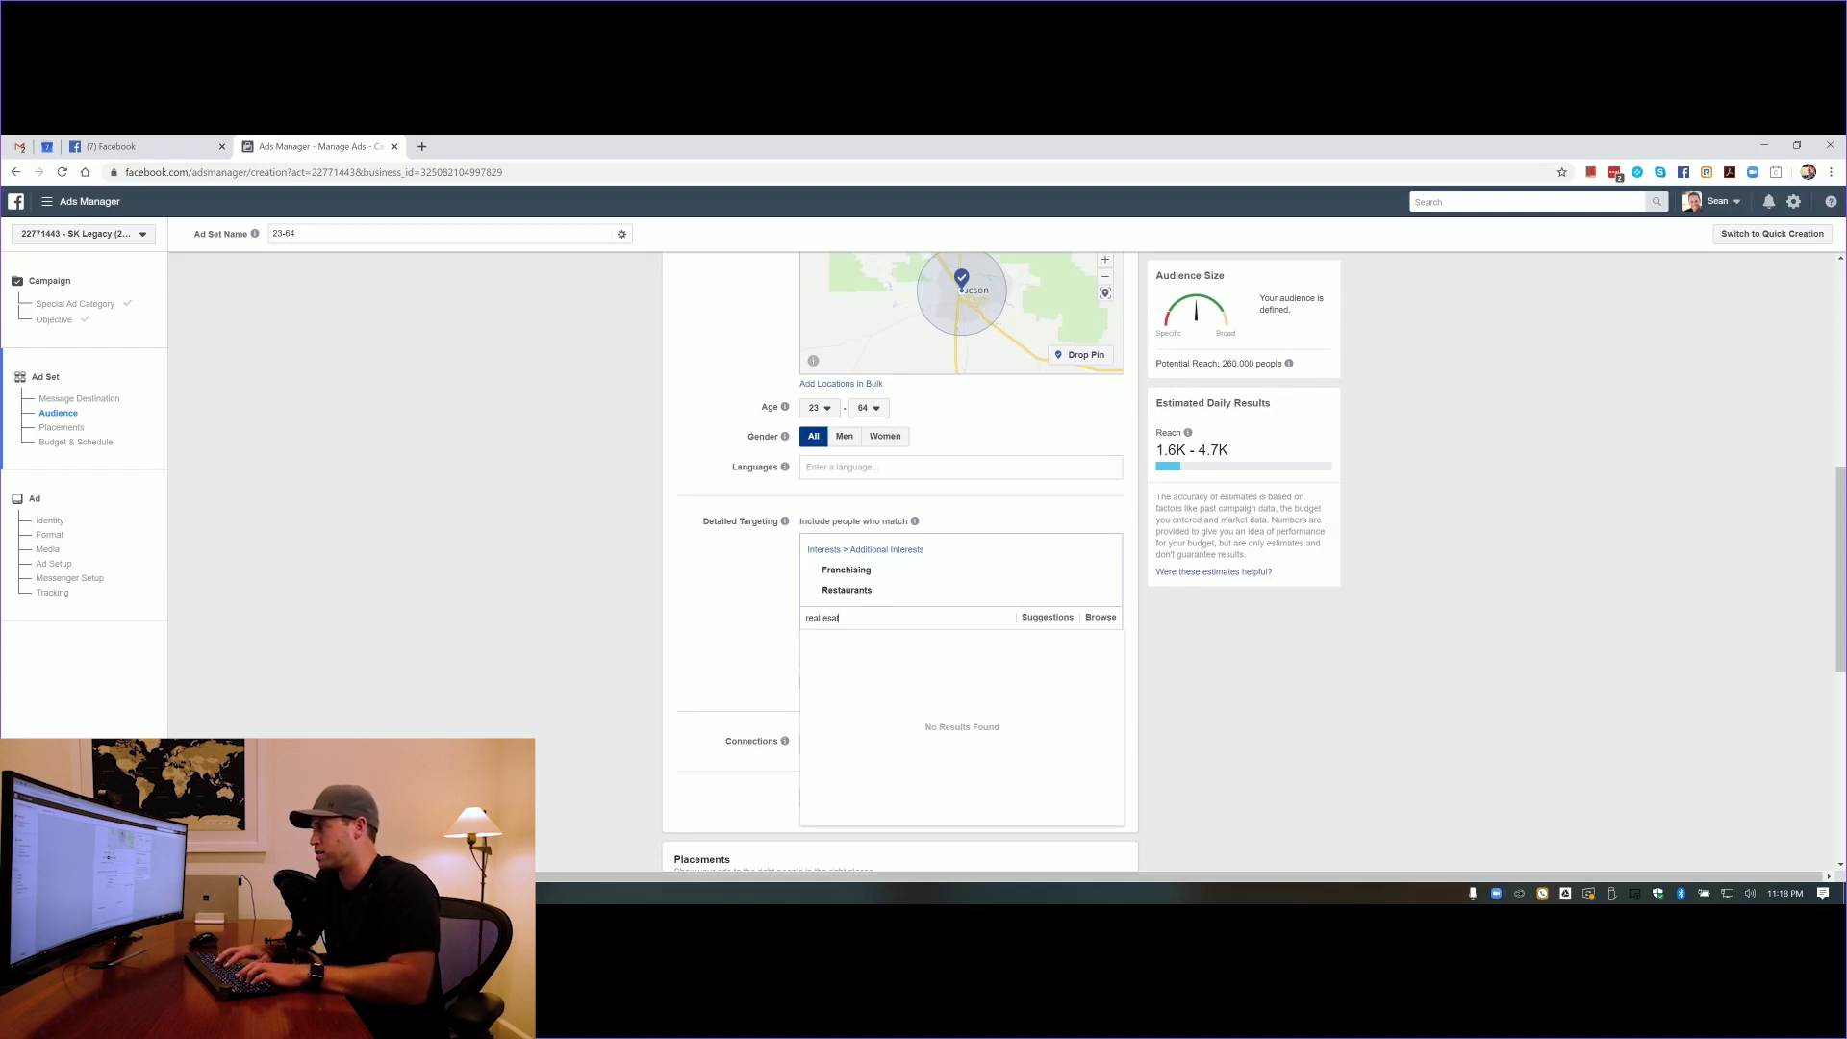
text( estate manage)
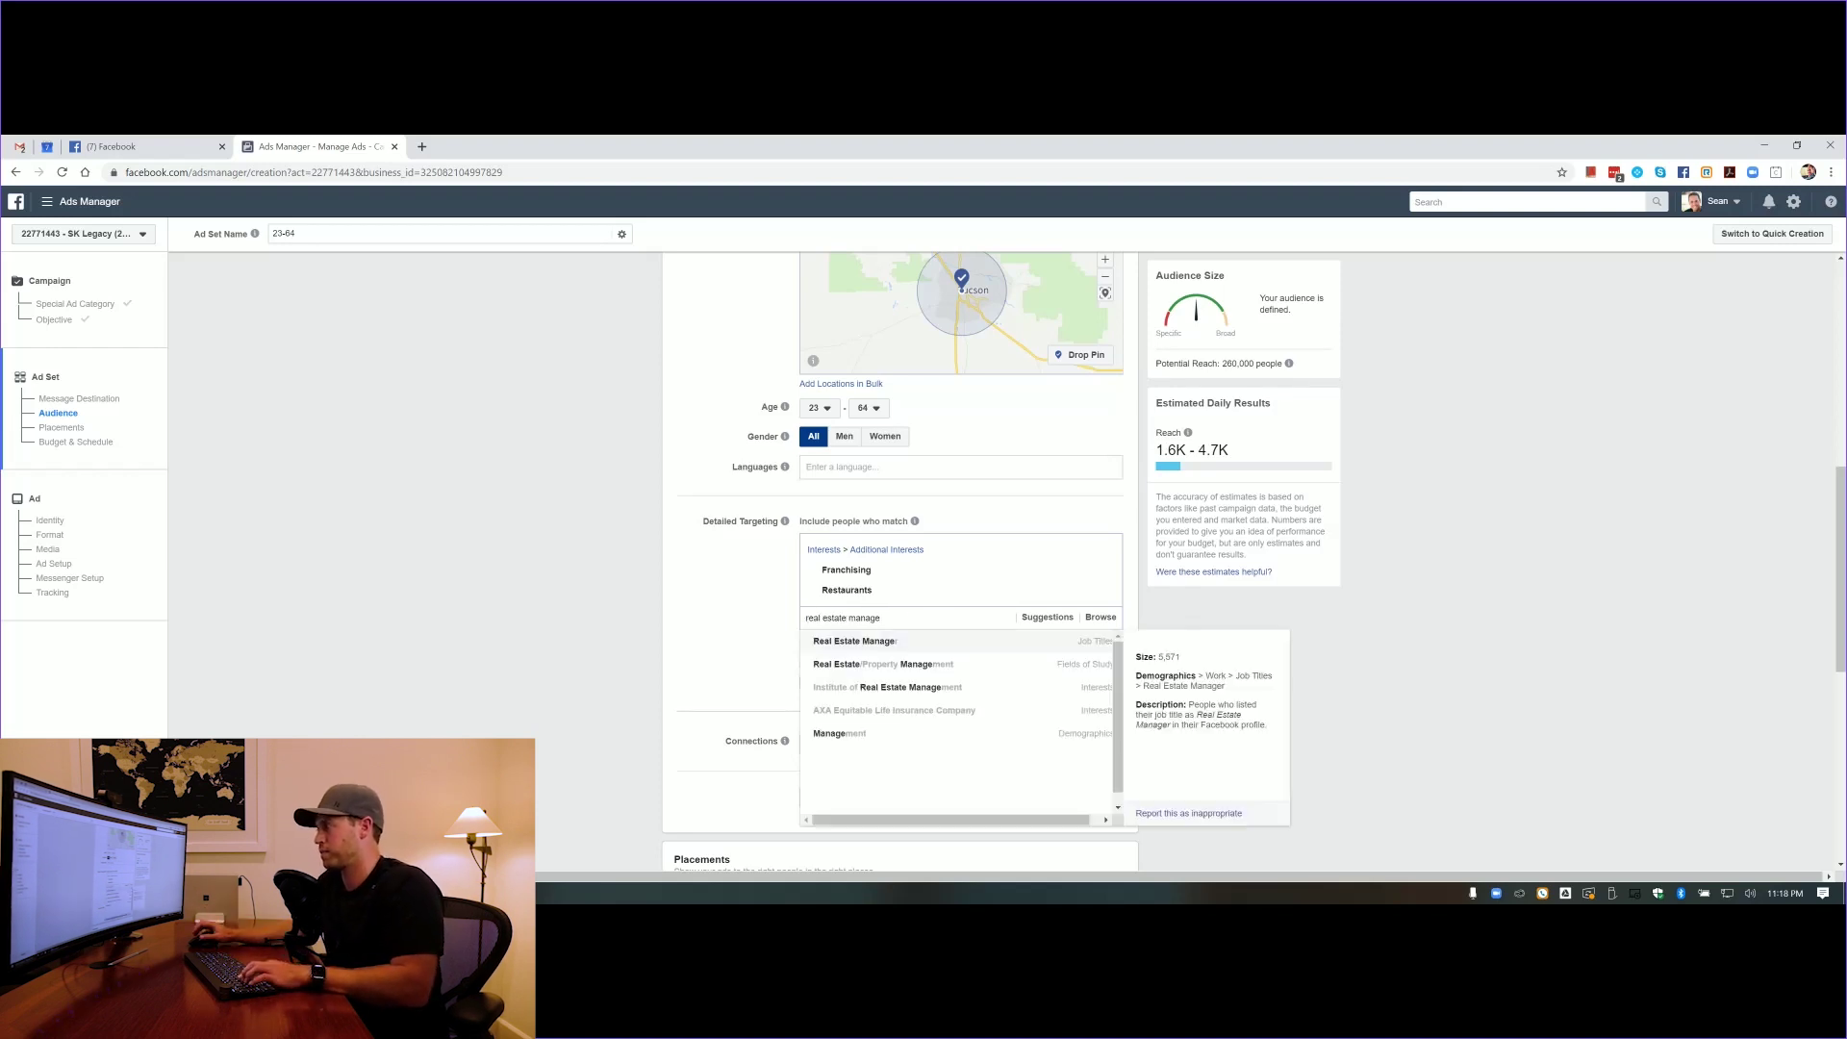
click(872, 643)
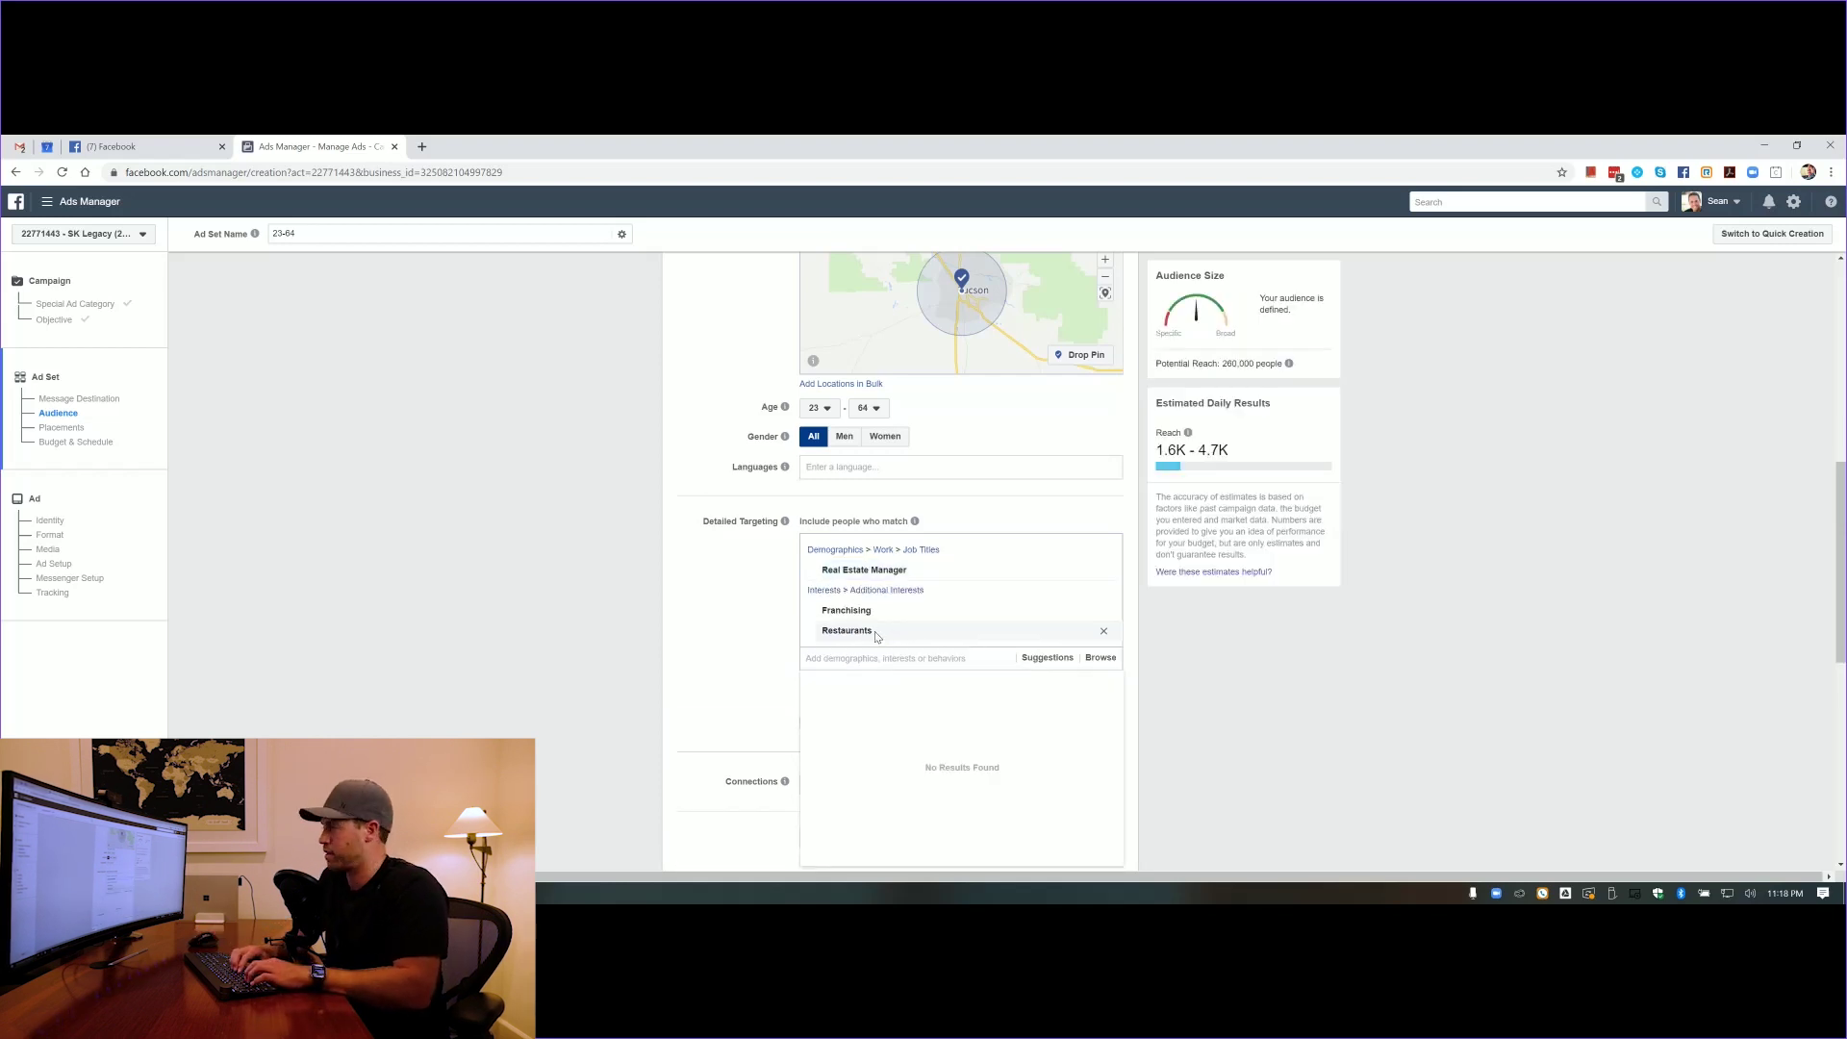
text(operati)
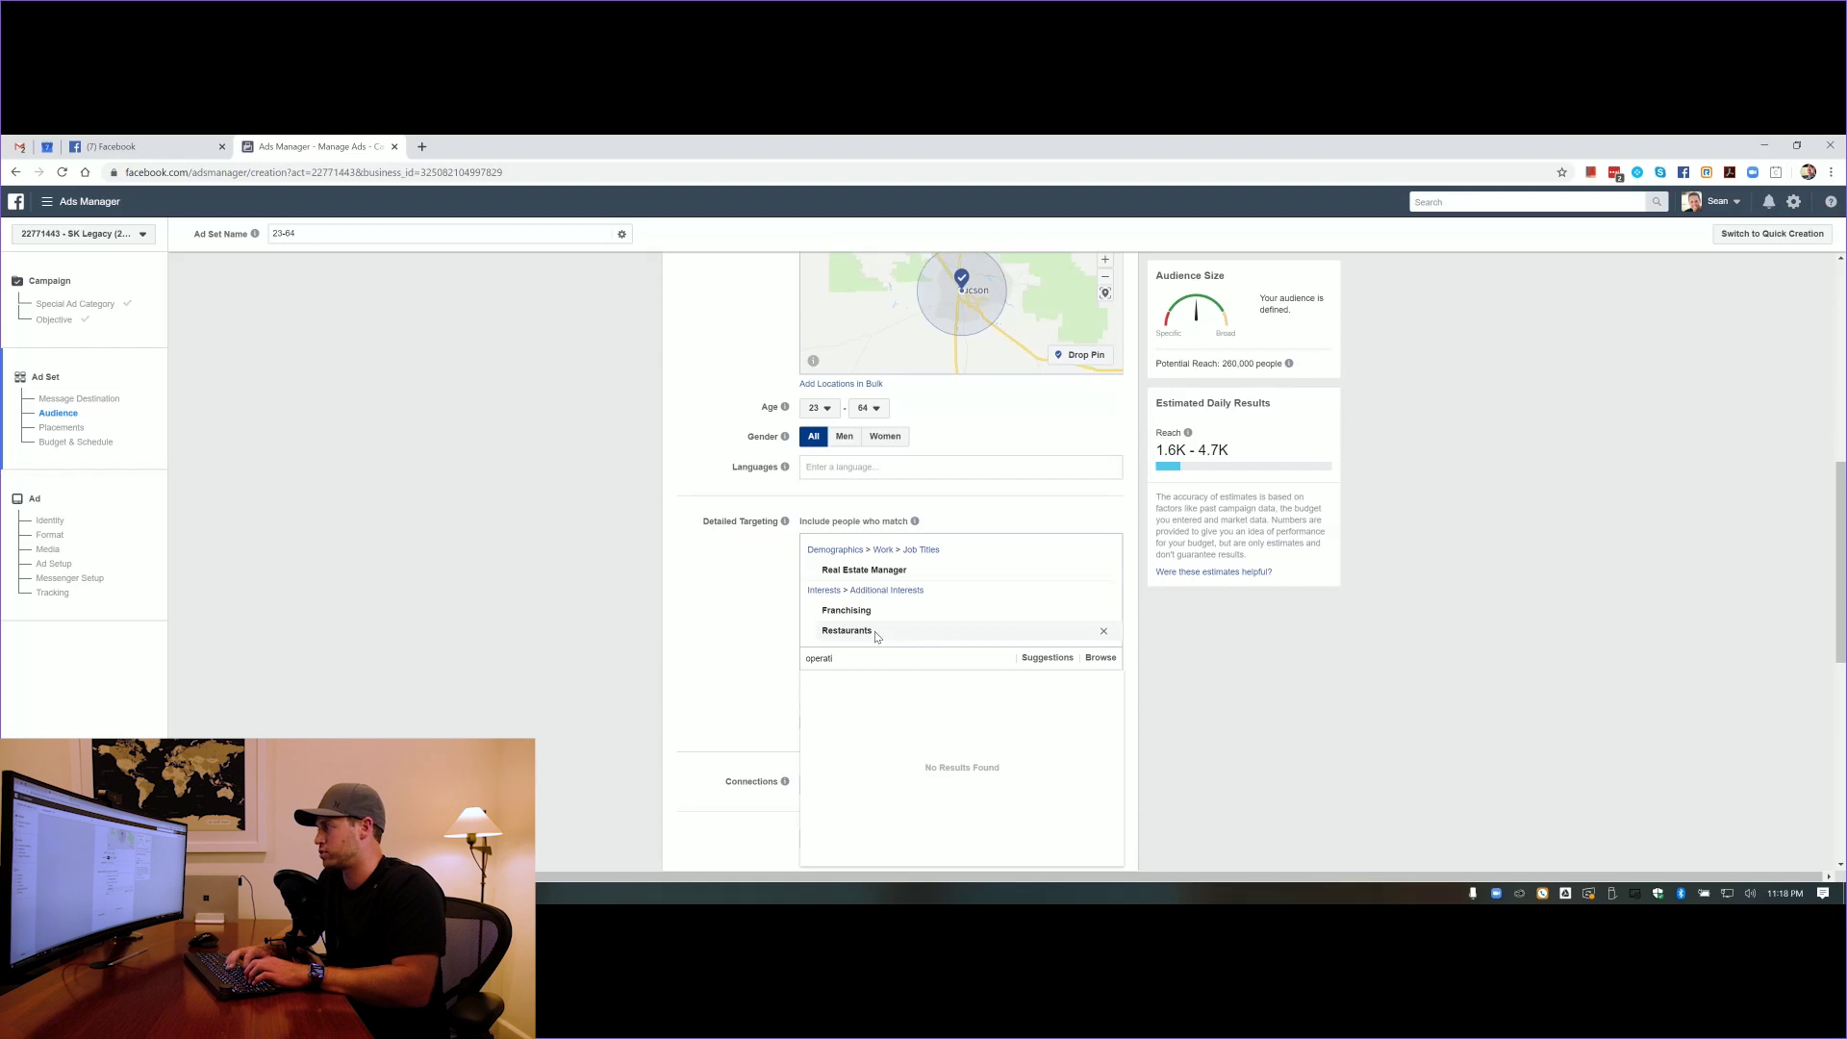
text(ons)
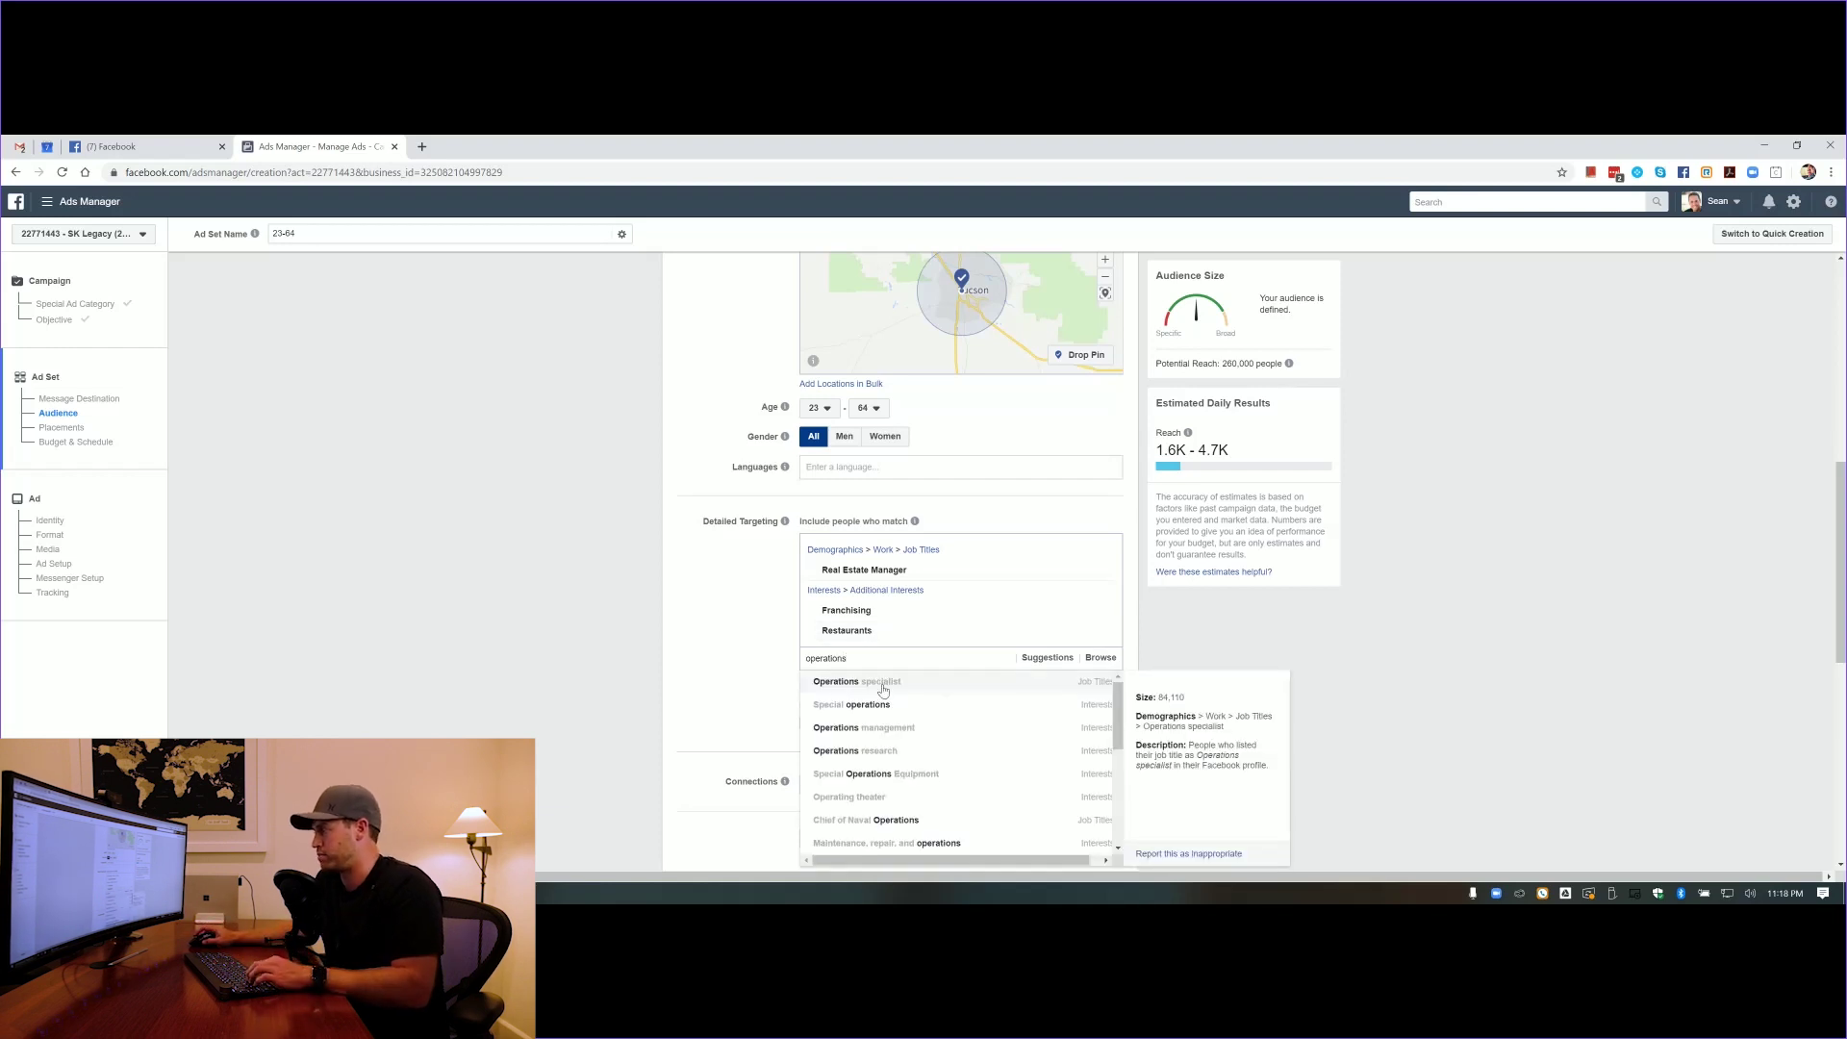
key(ctrl+a)
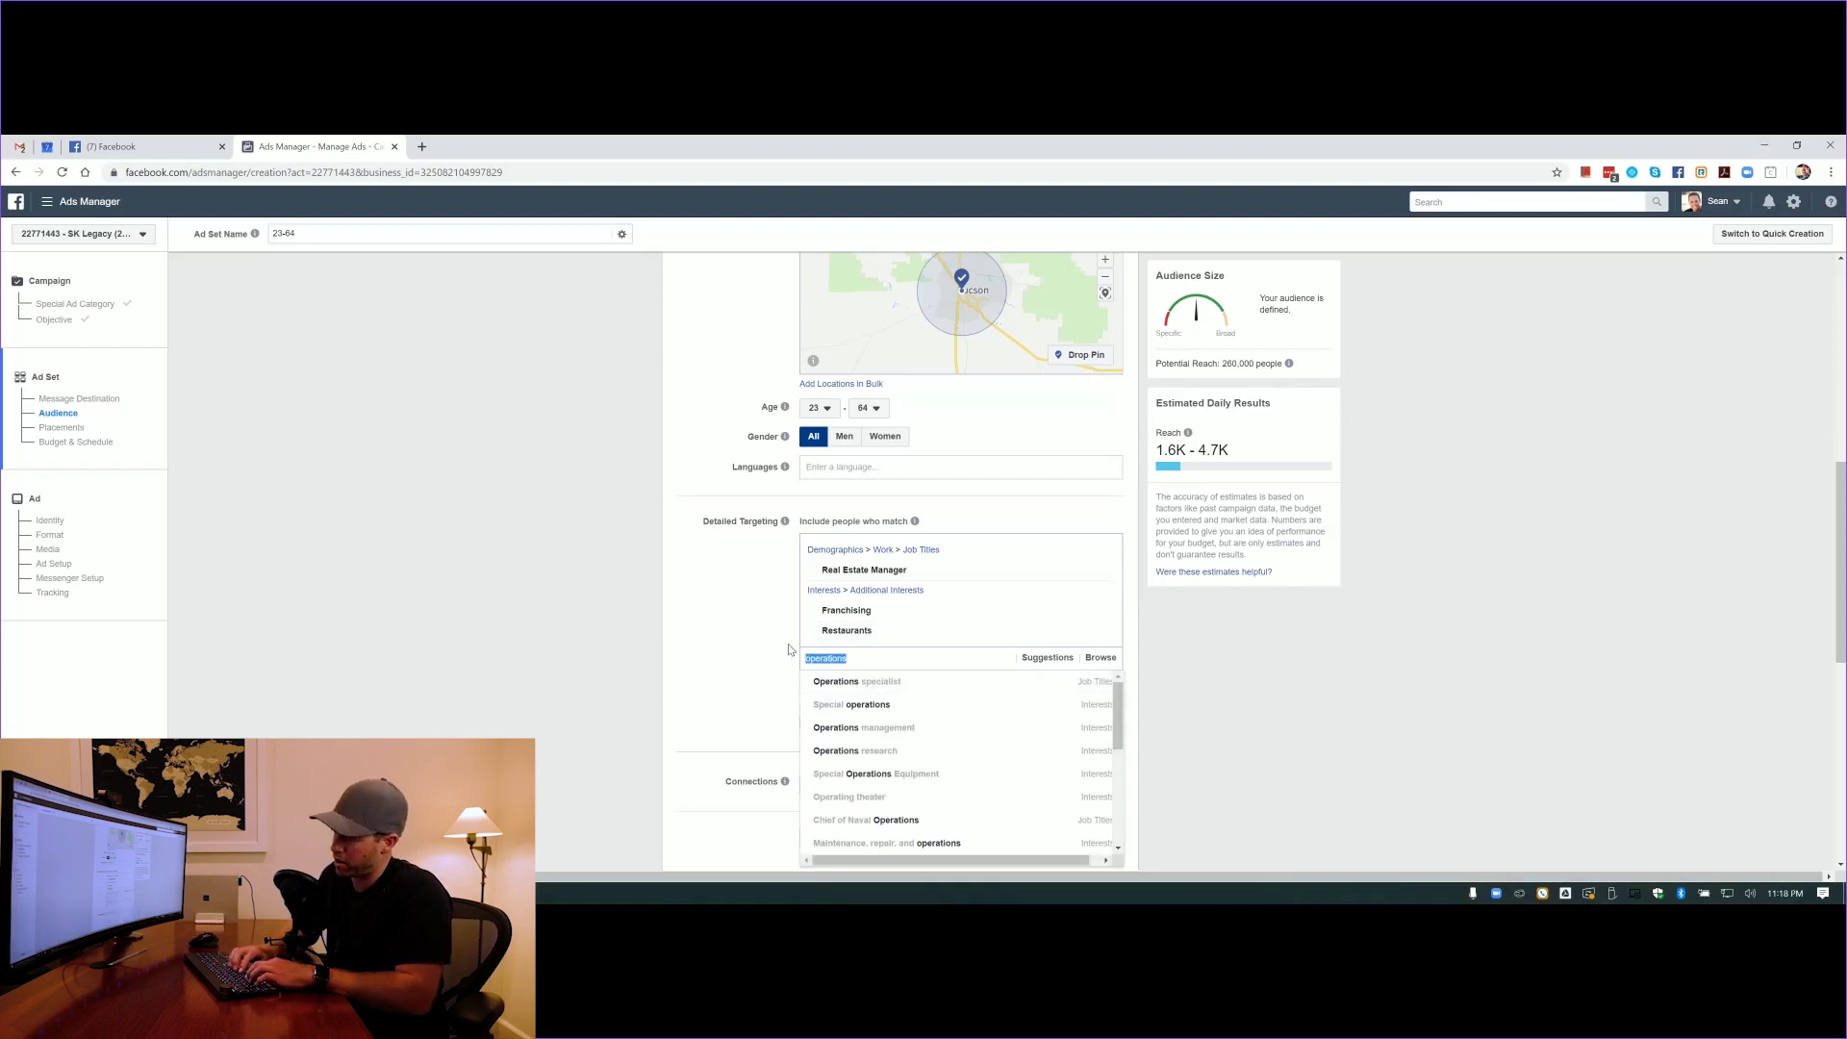
key(BackSpace)
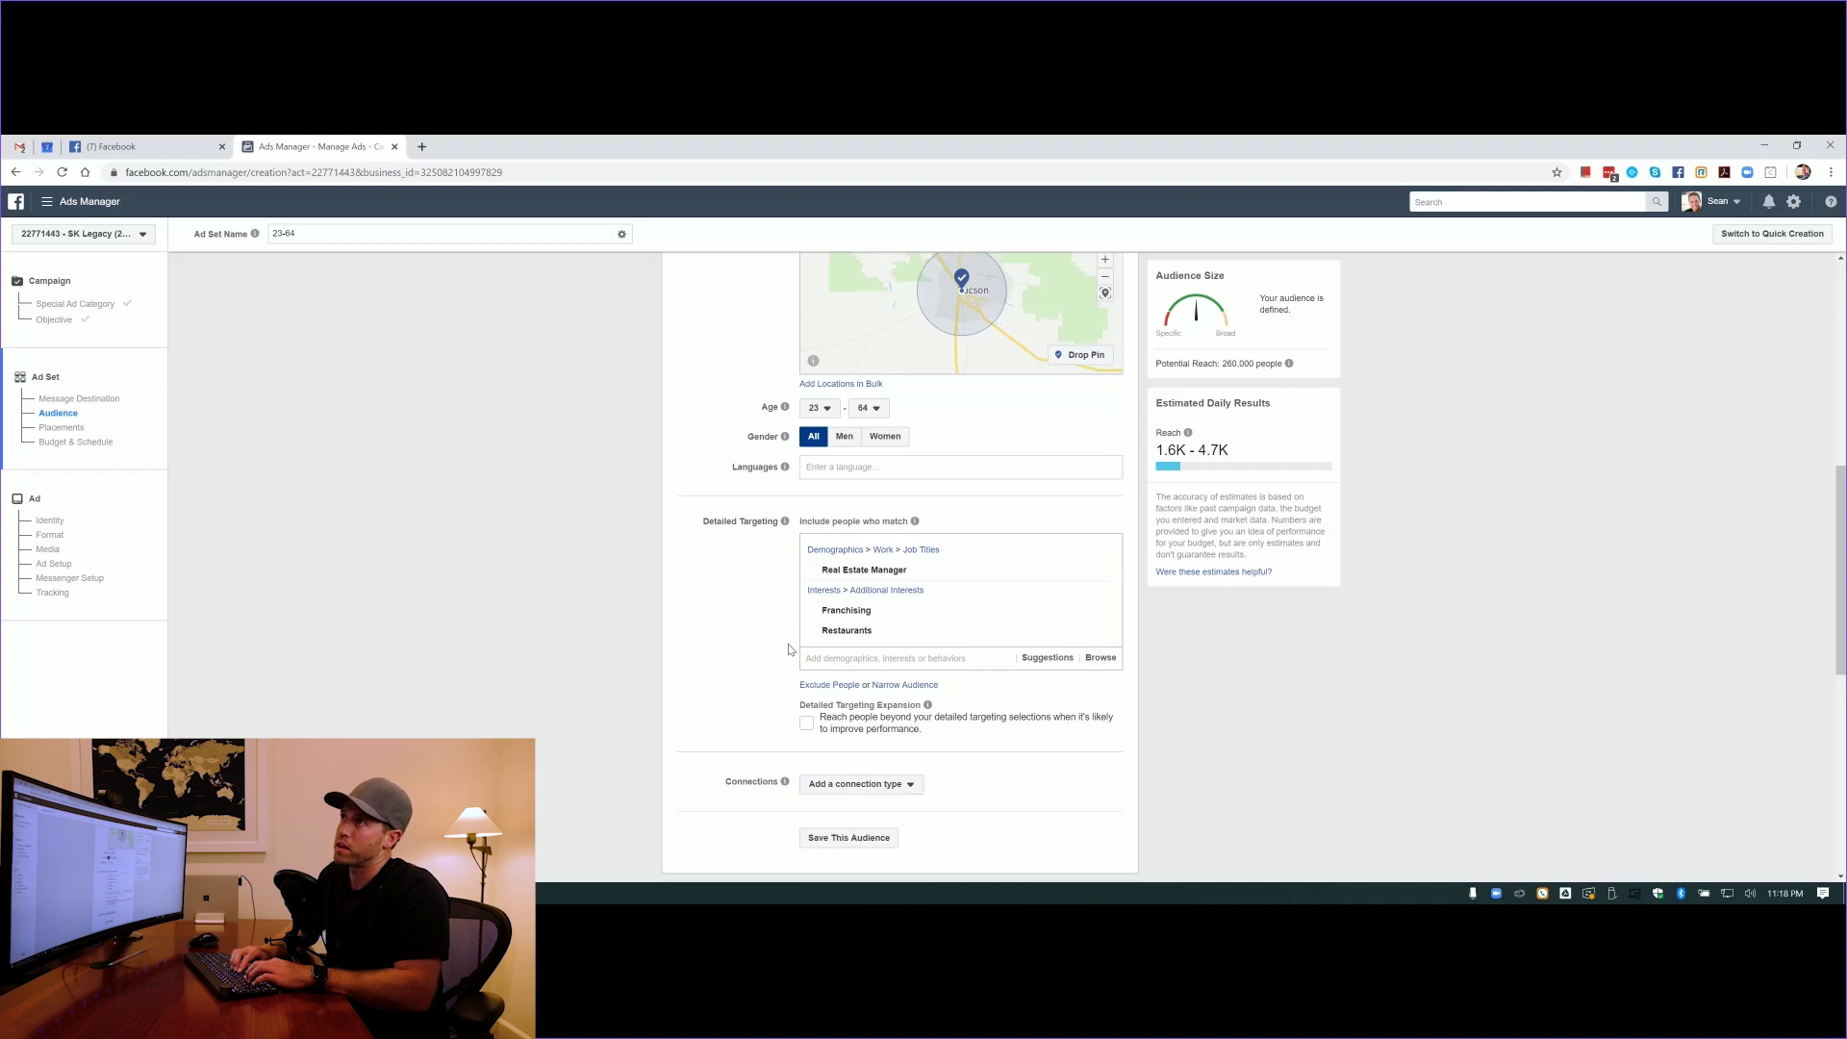
text(real)
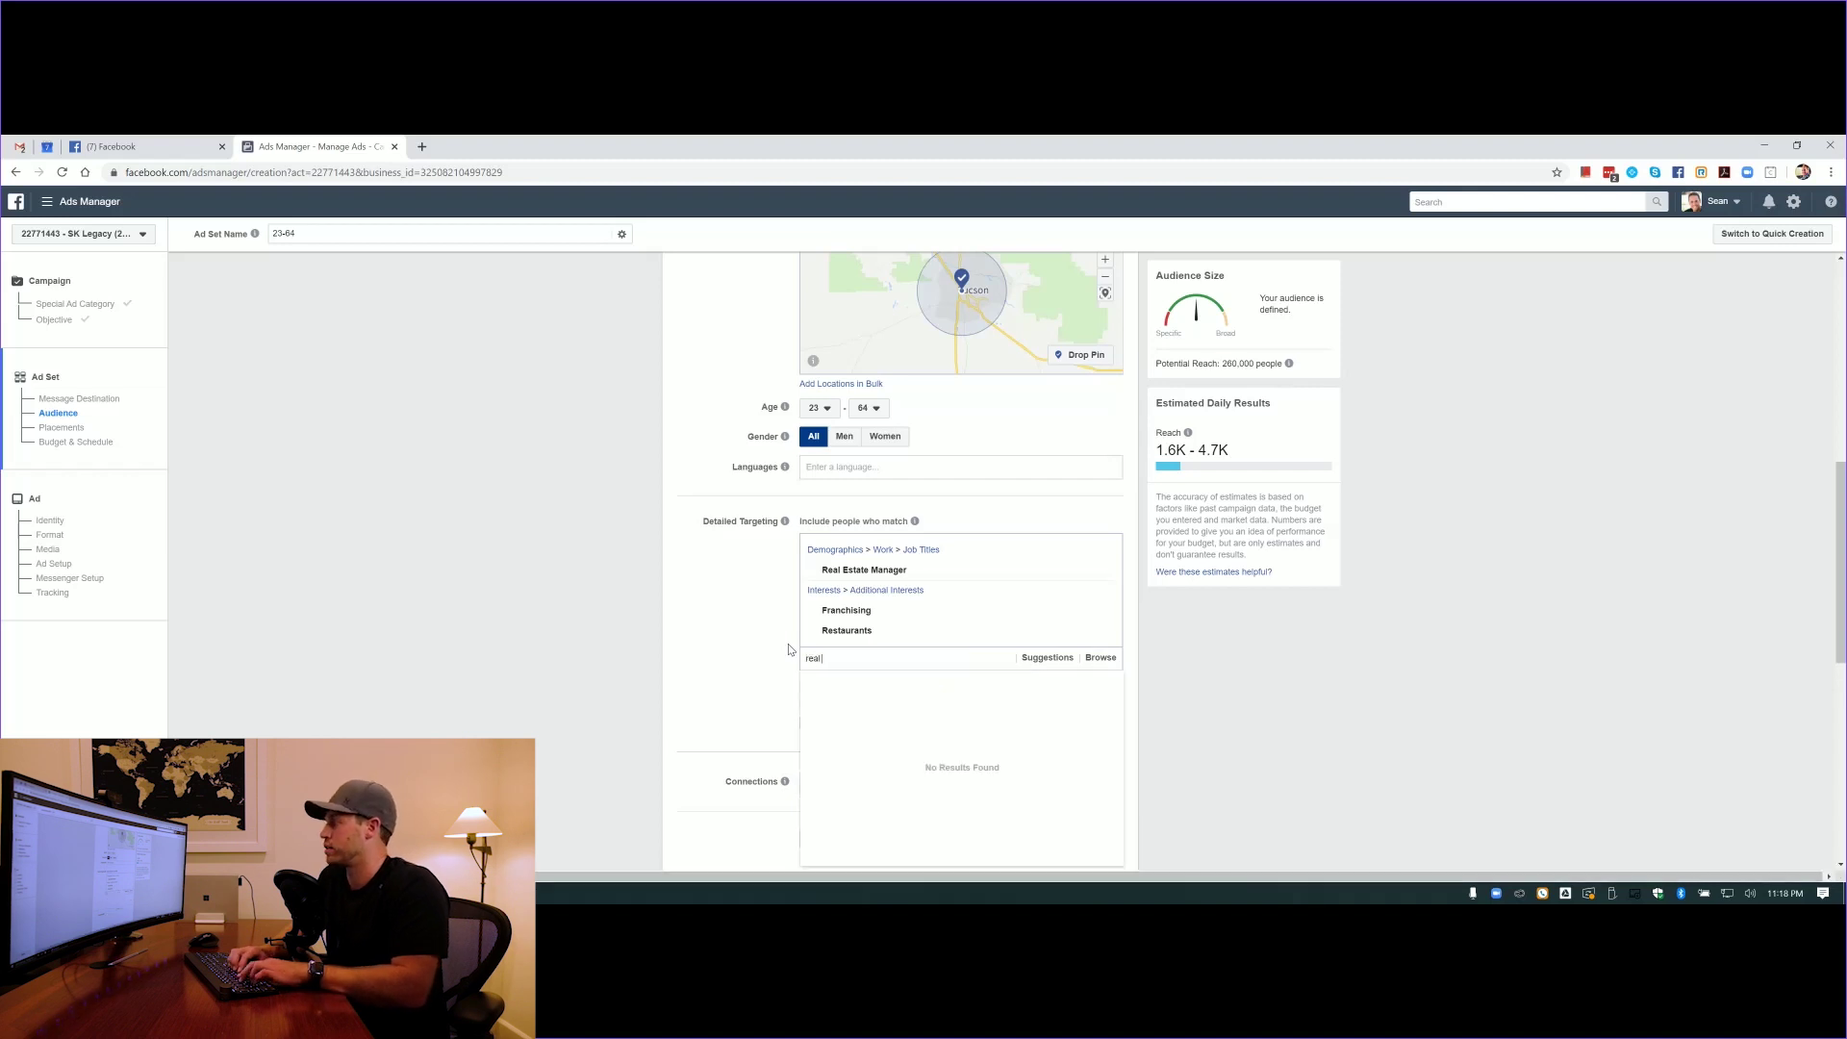
text( estate broker)
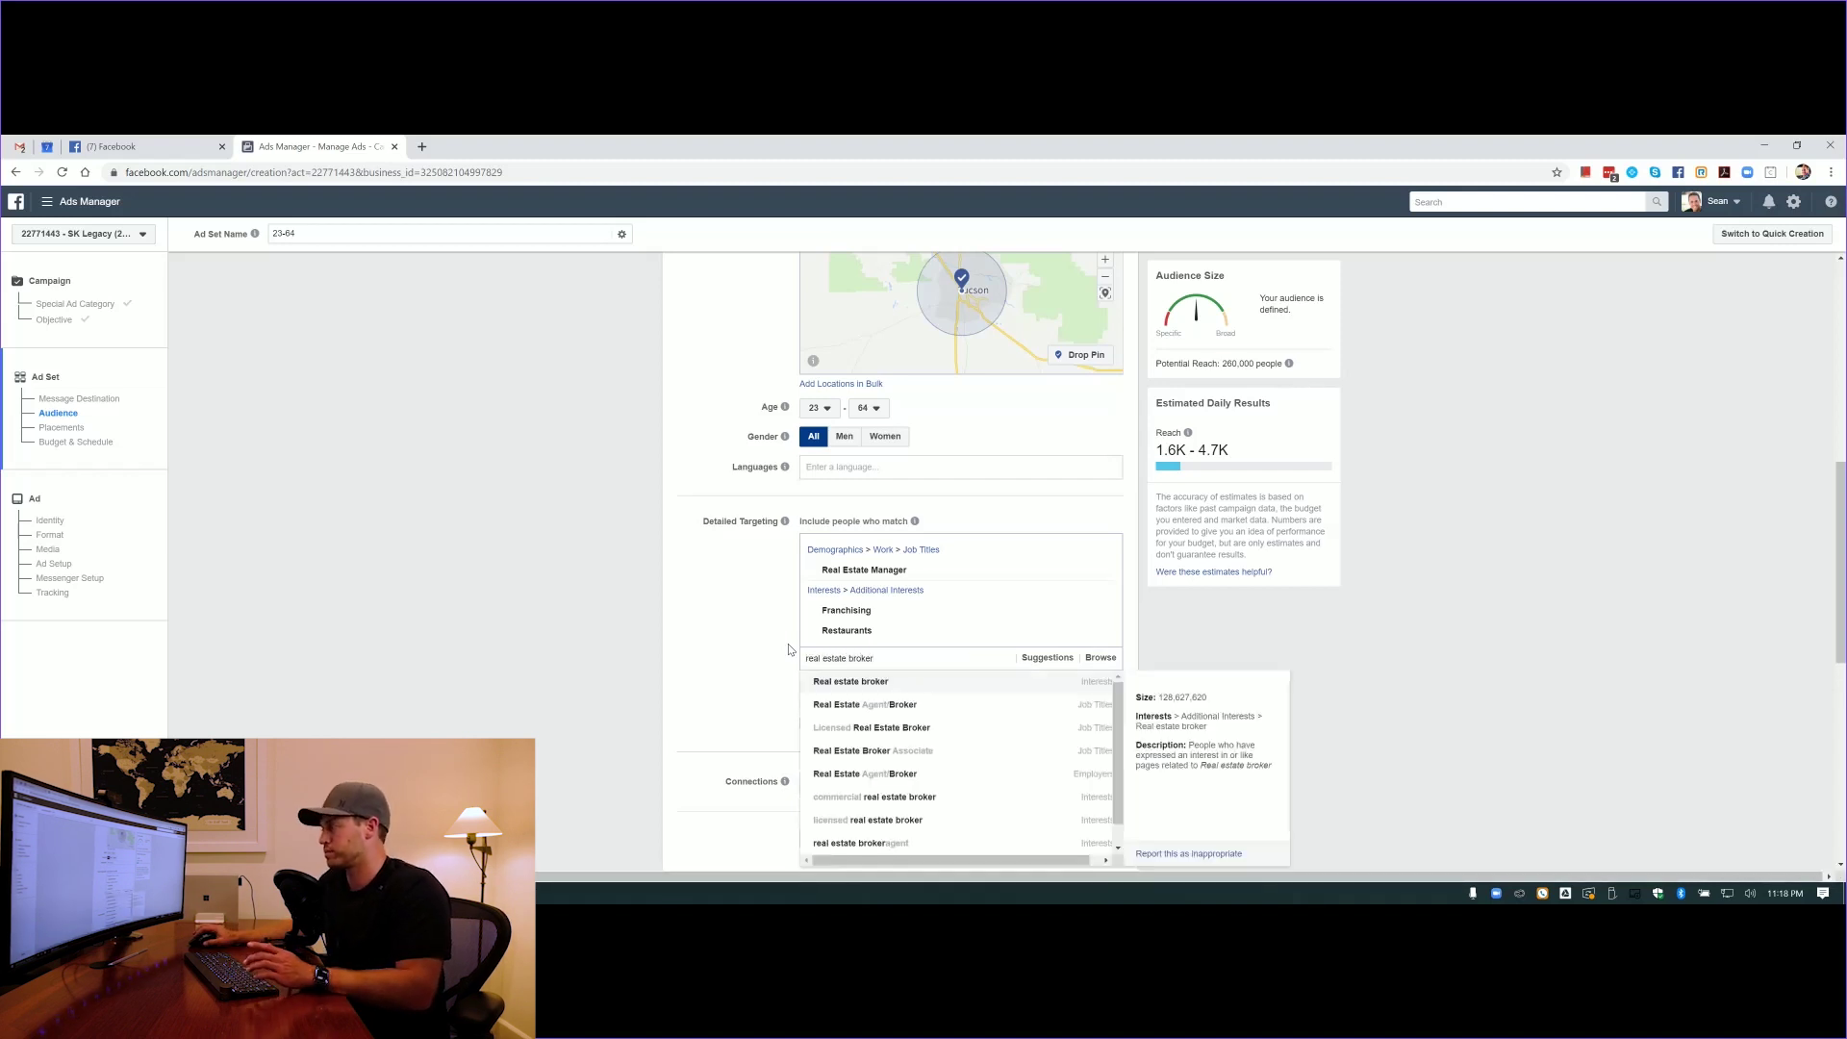
click(839, 685)
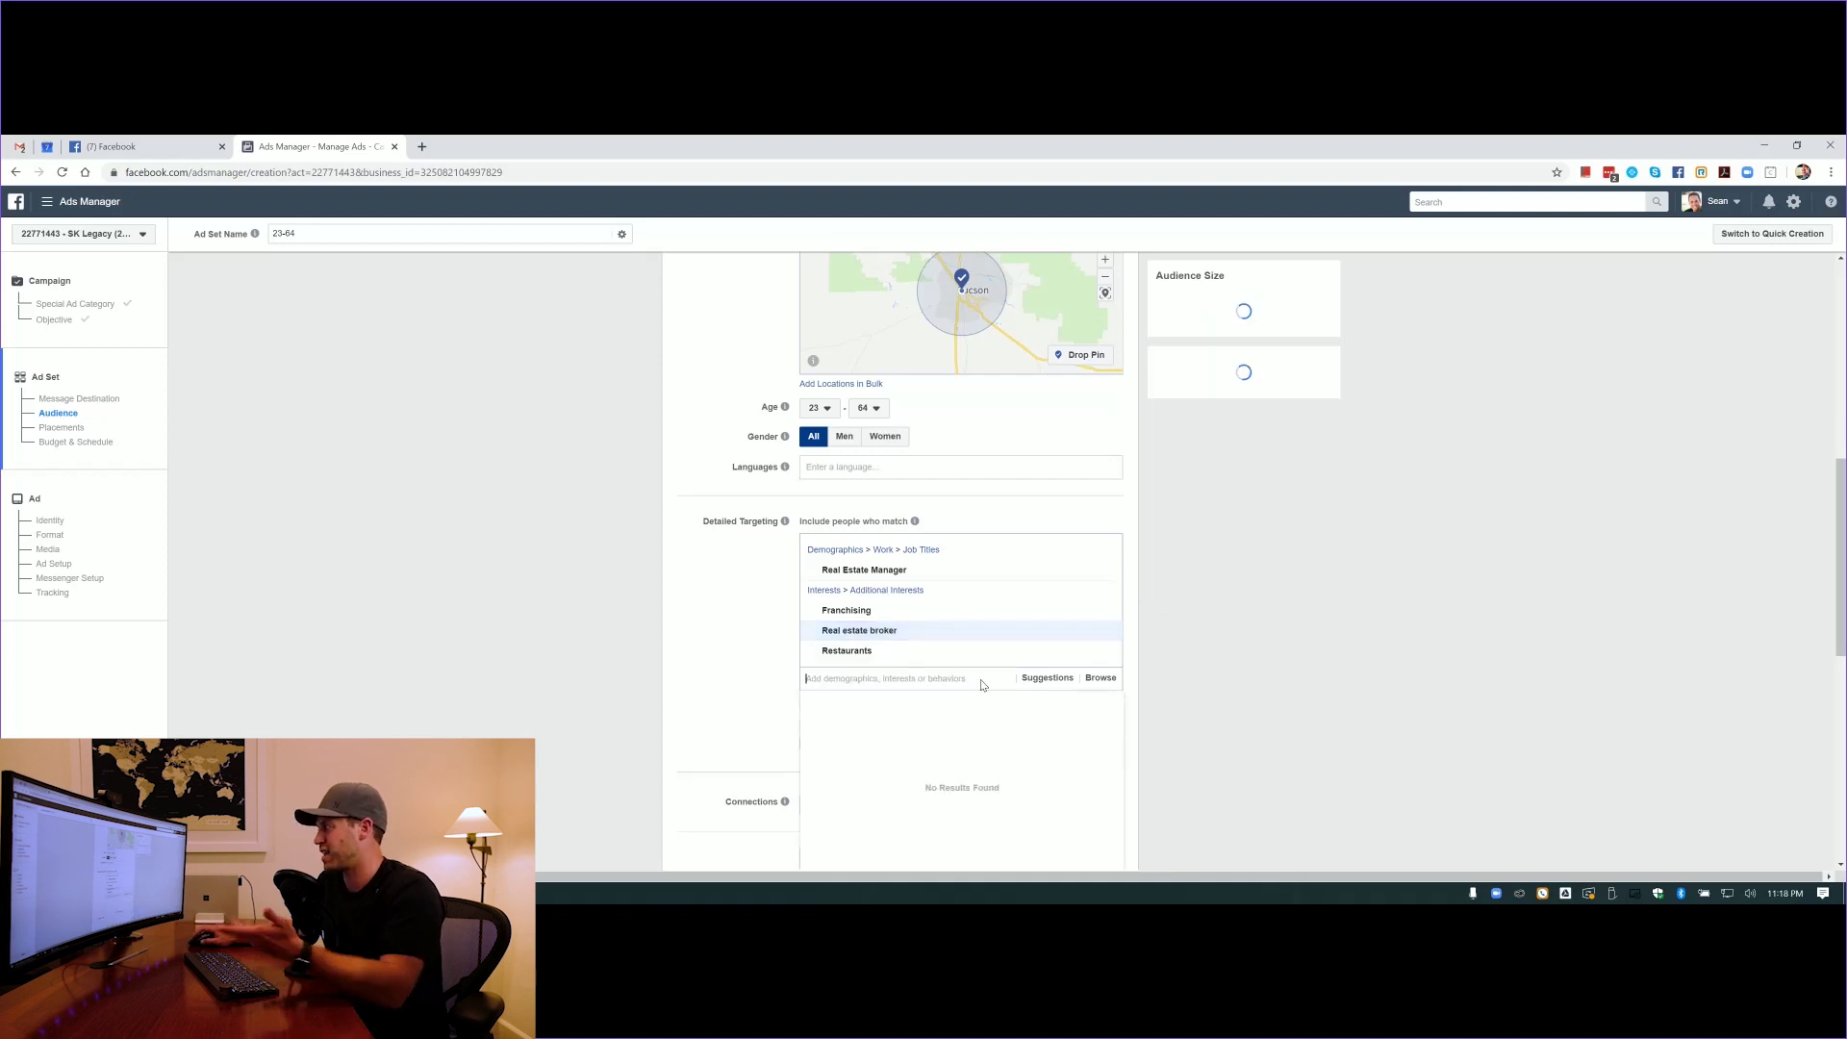
click(1049, 679)
Add Food and Restaurants, Entrepreneurship, Business opportunity, Real Estate Agent/Broker and Small business owners
scroll(881, 462, down, 2)
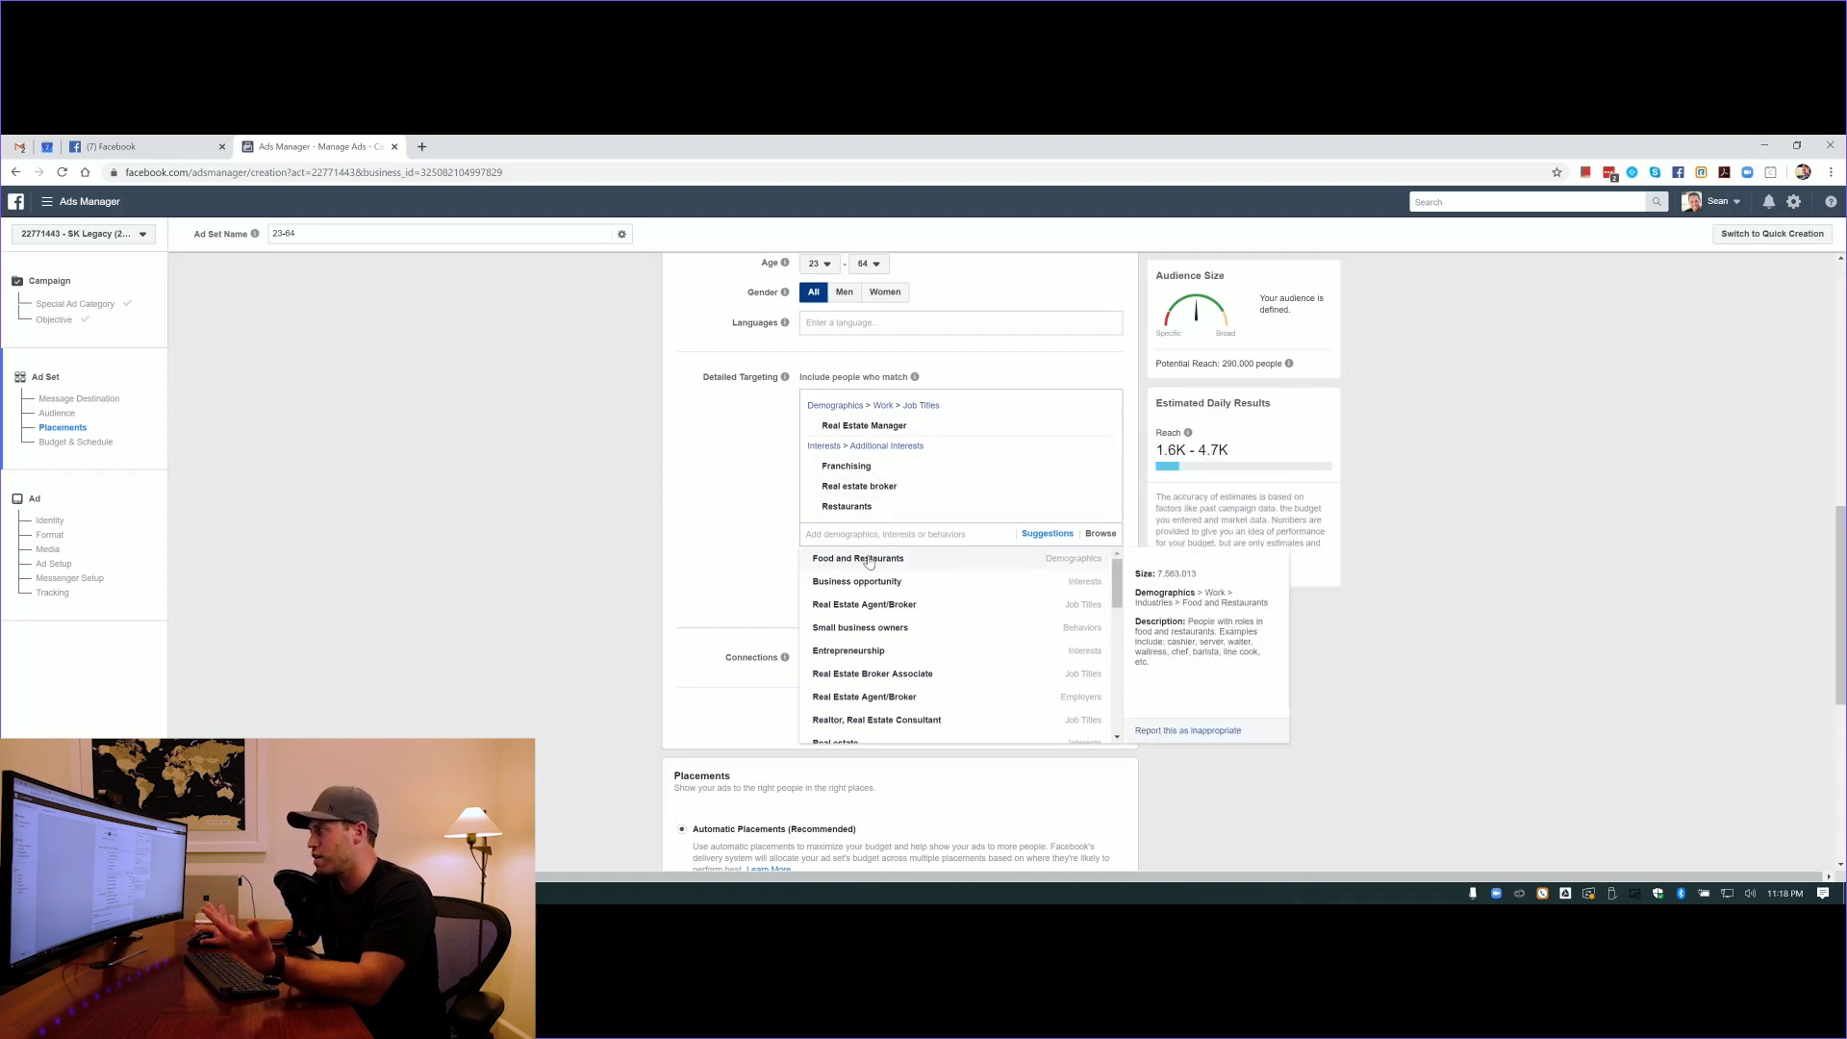
click(869, 559)
click(856, 601)
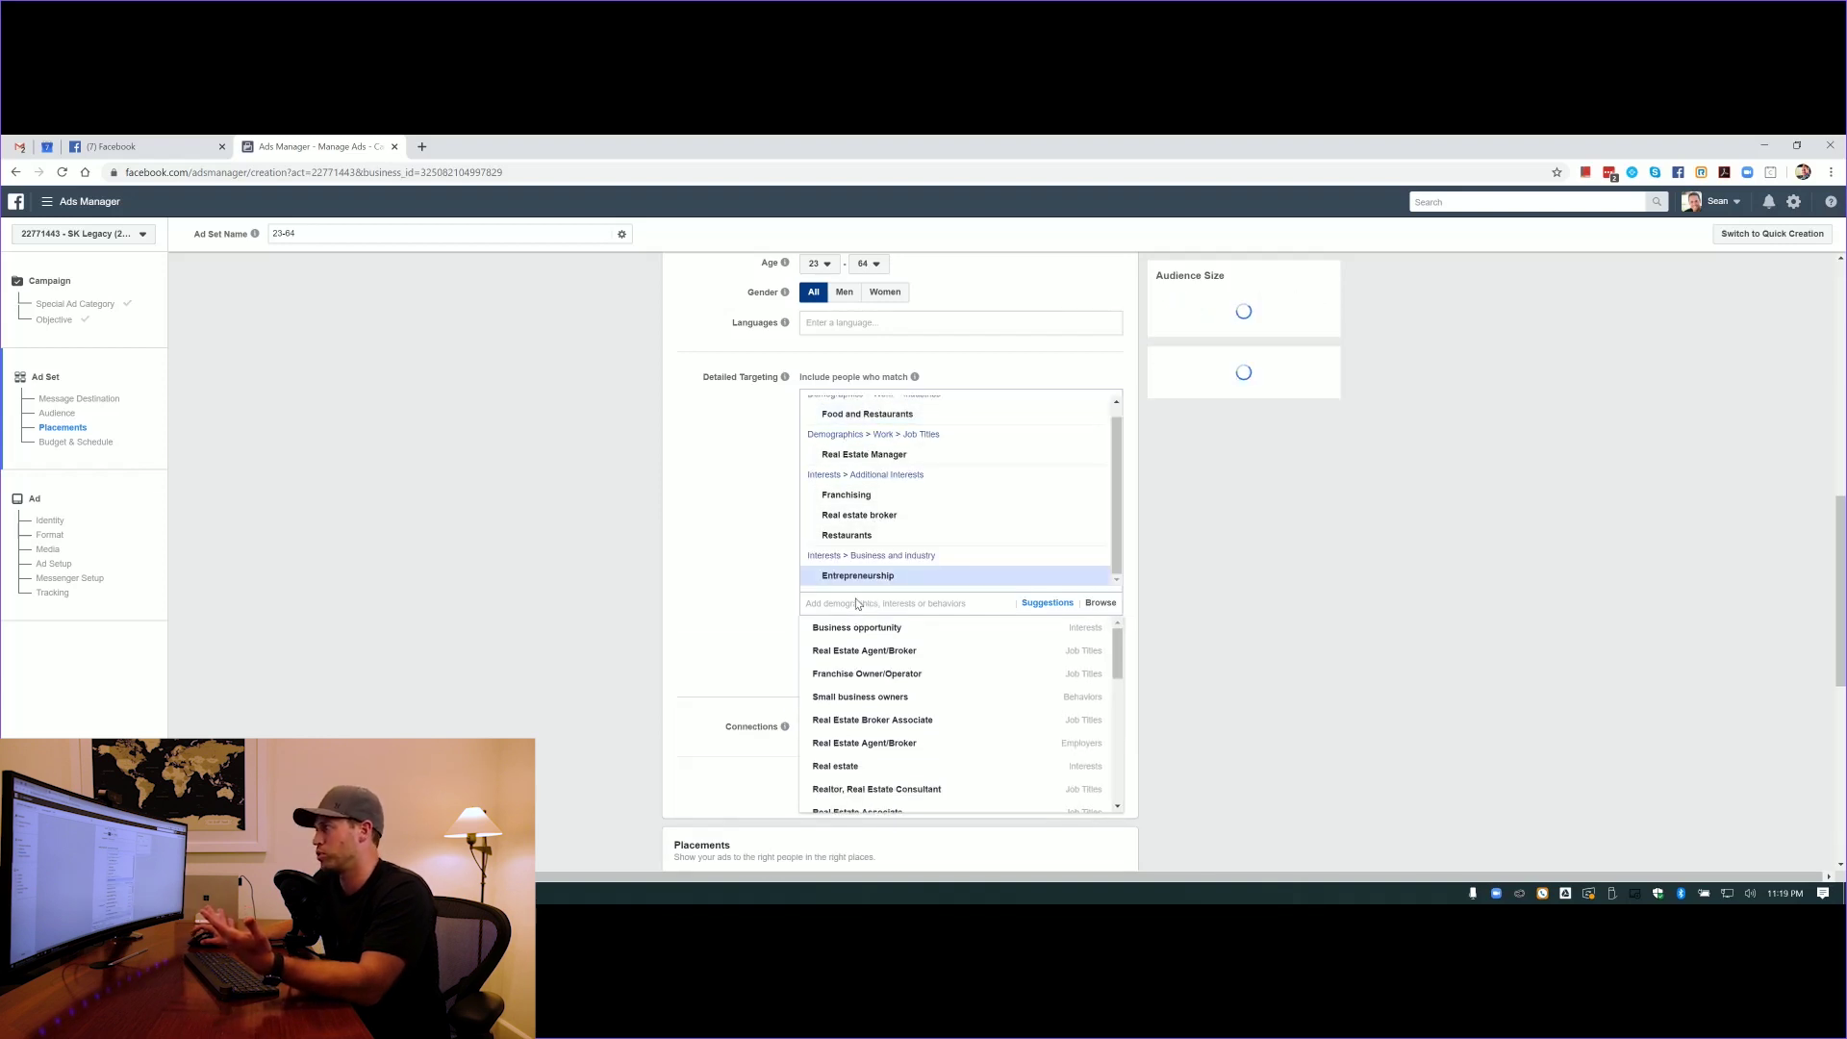
click(854, 628)
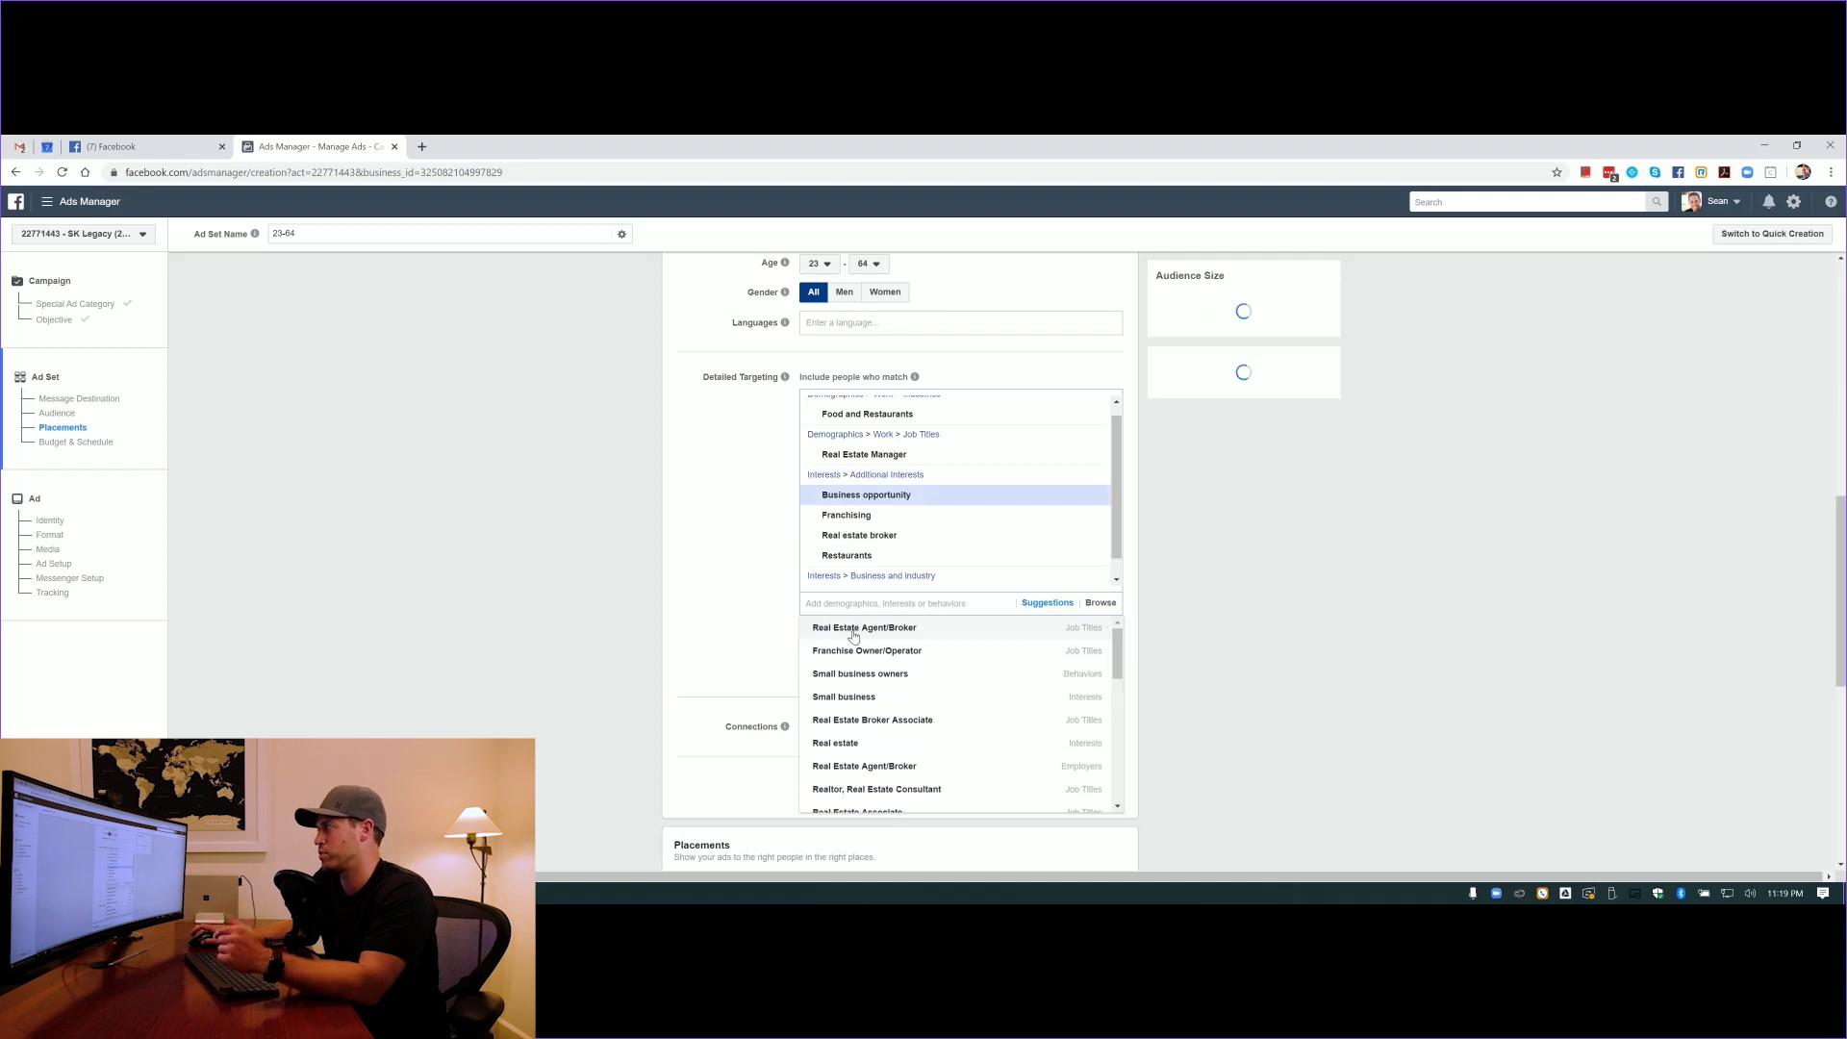
click(855, 627)
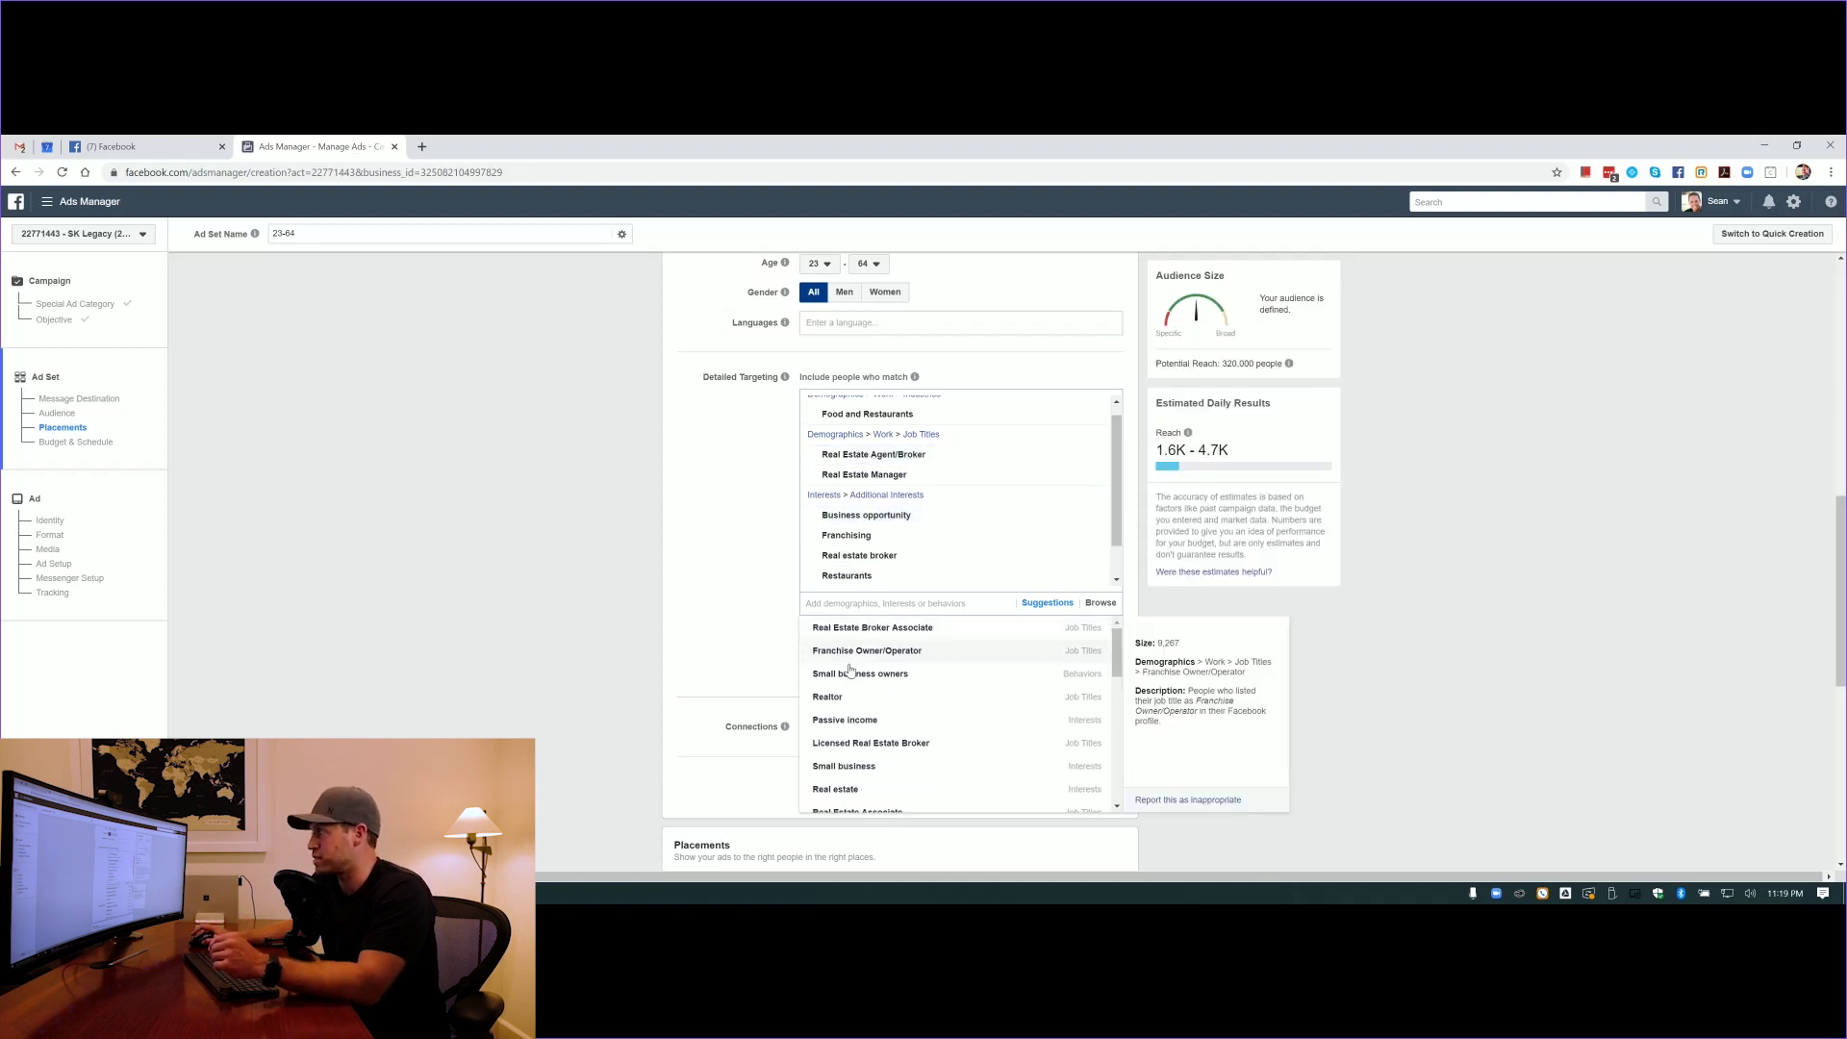
click(850, 673)
Add the Realtor, Franchise Owner/Operator and Owner- Sole Proprietorship job titles, then close suggestions
click(852, 673)
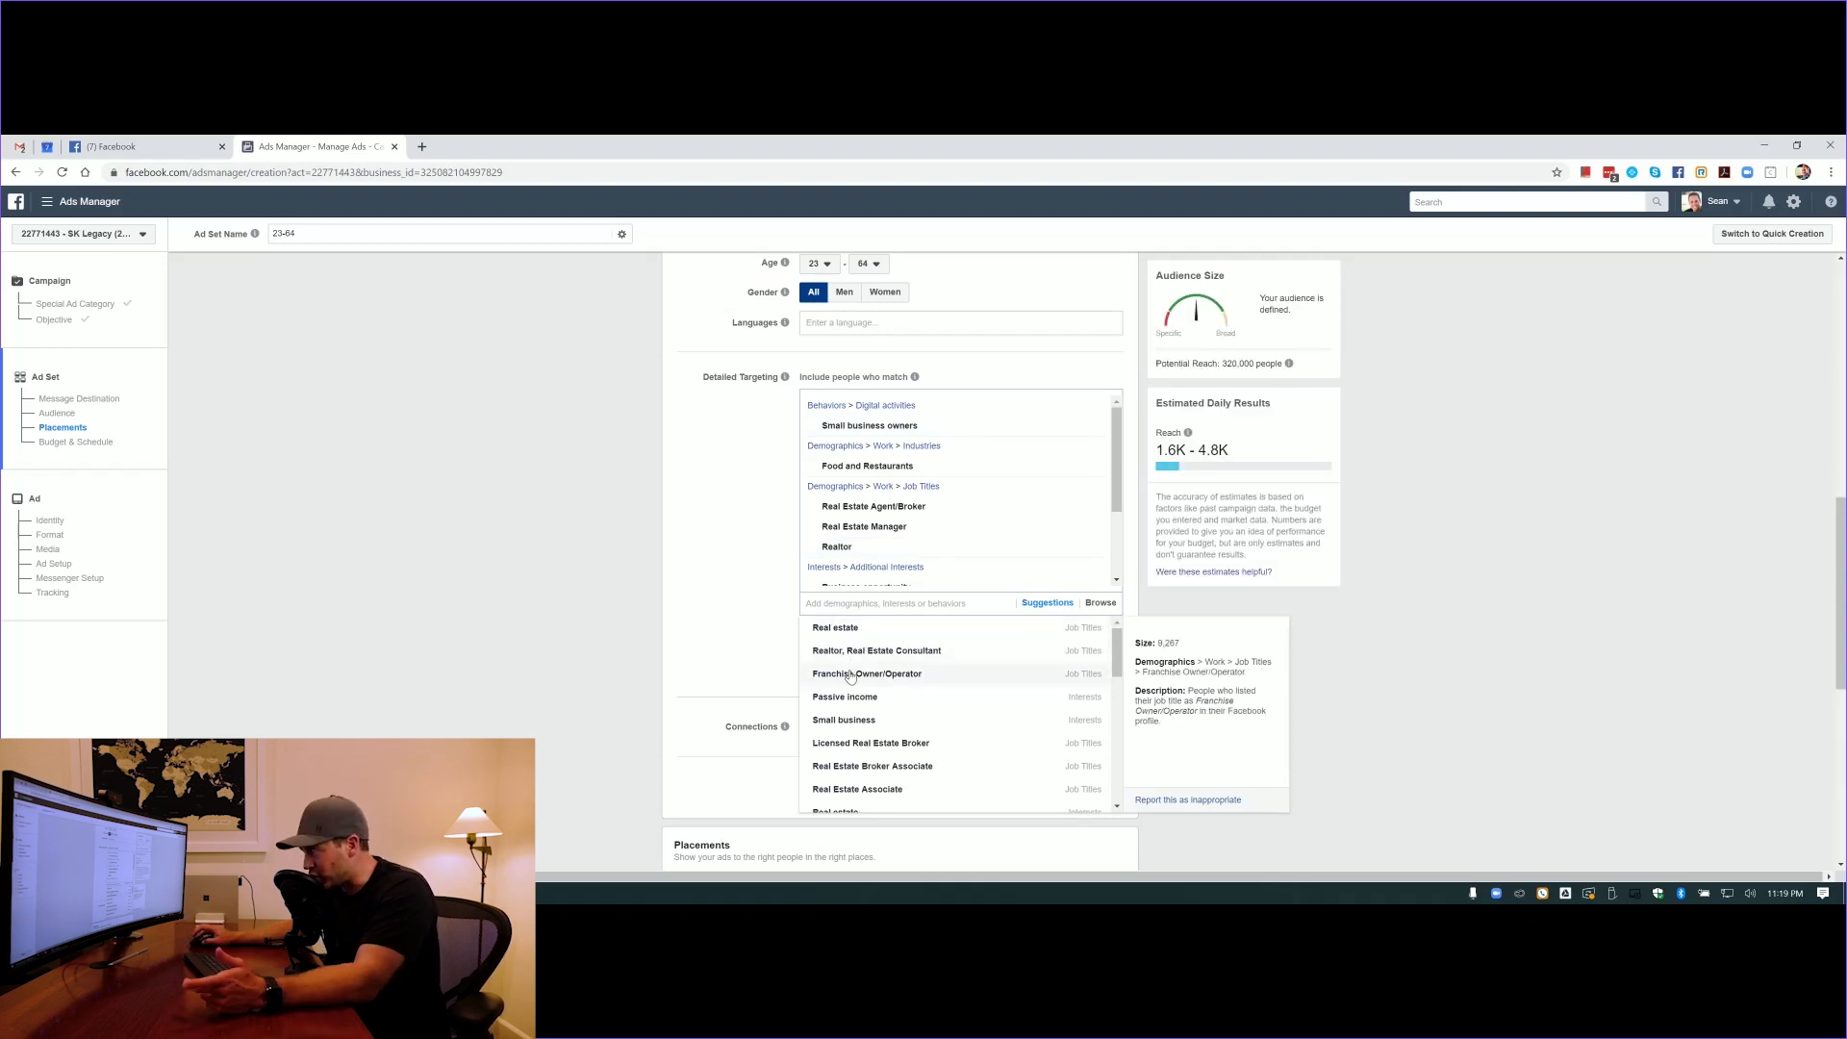
click(850, 674)
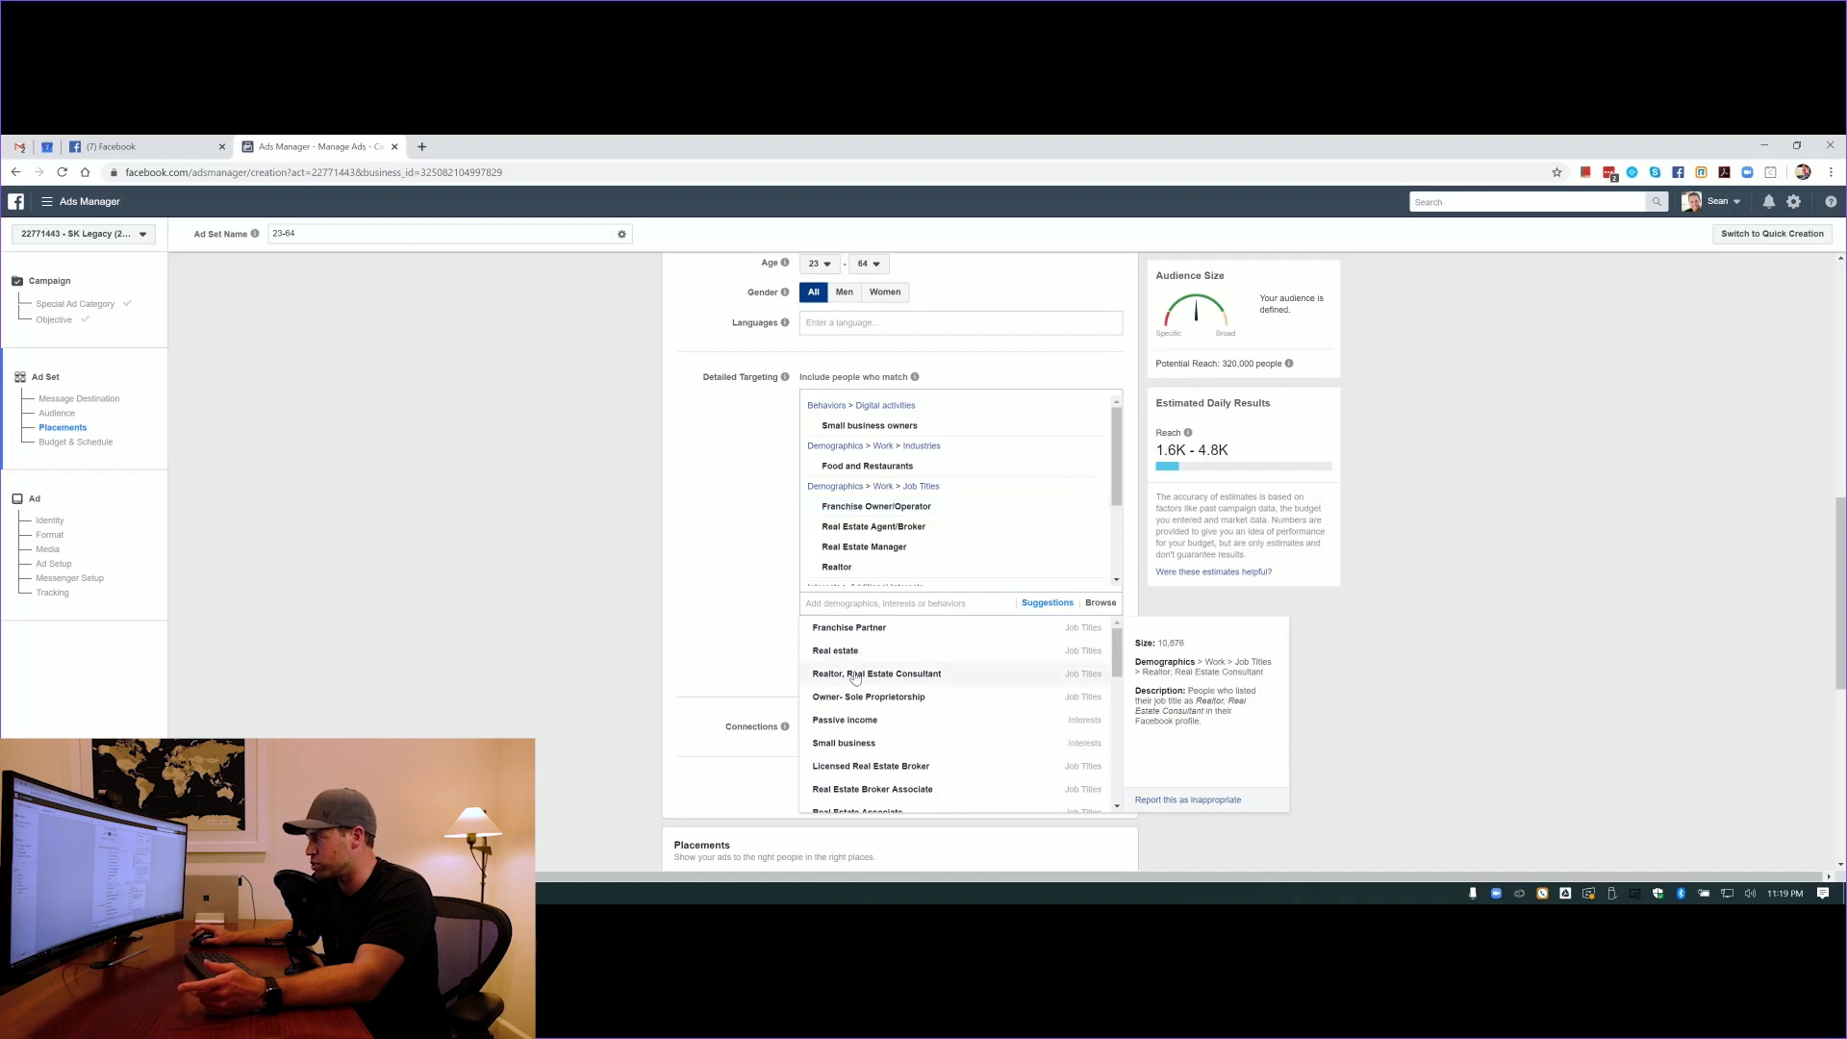
click(862, 699)
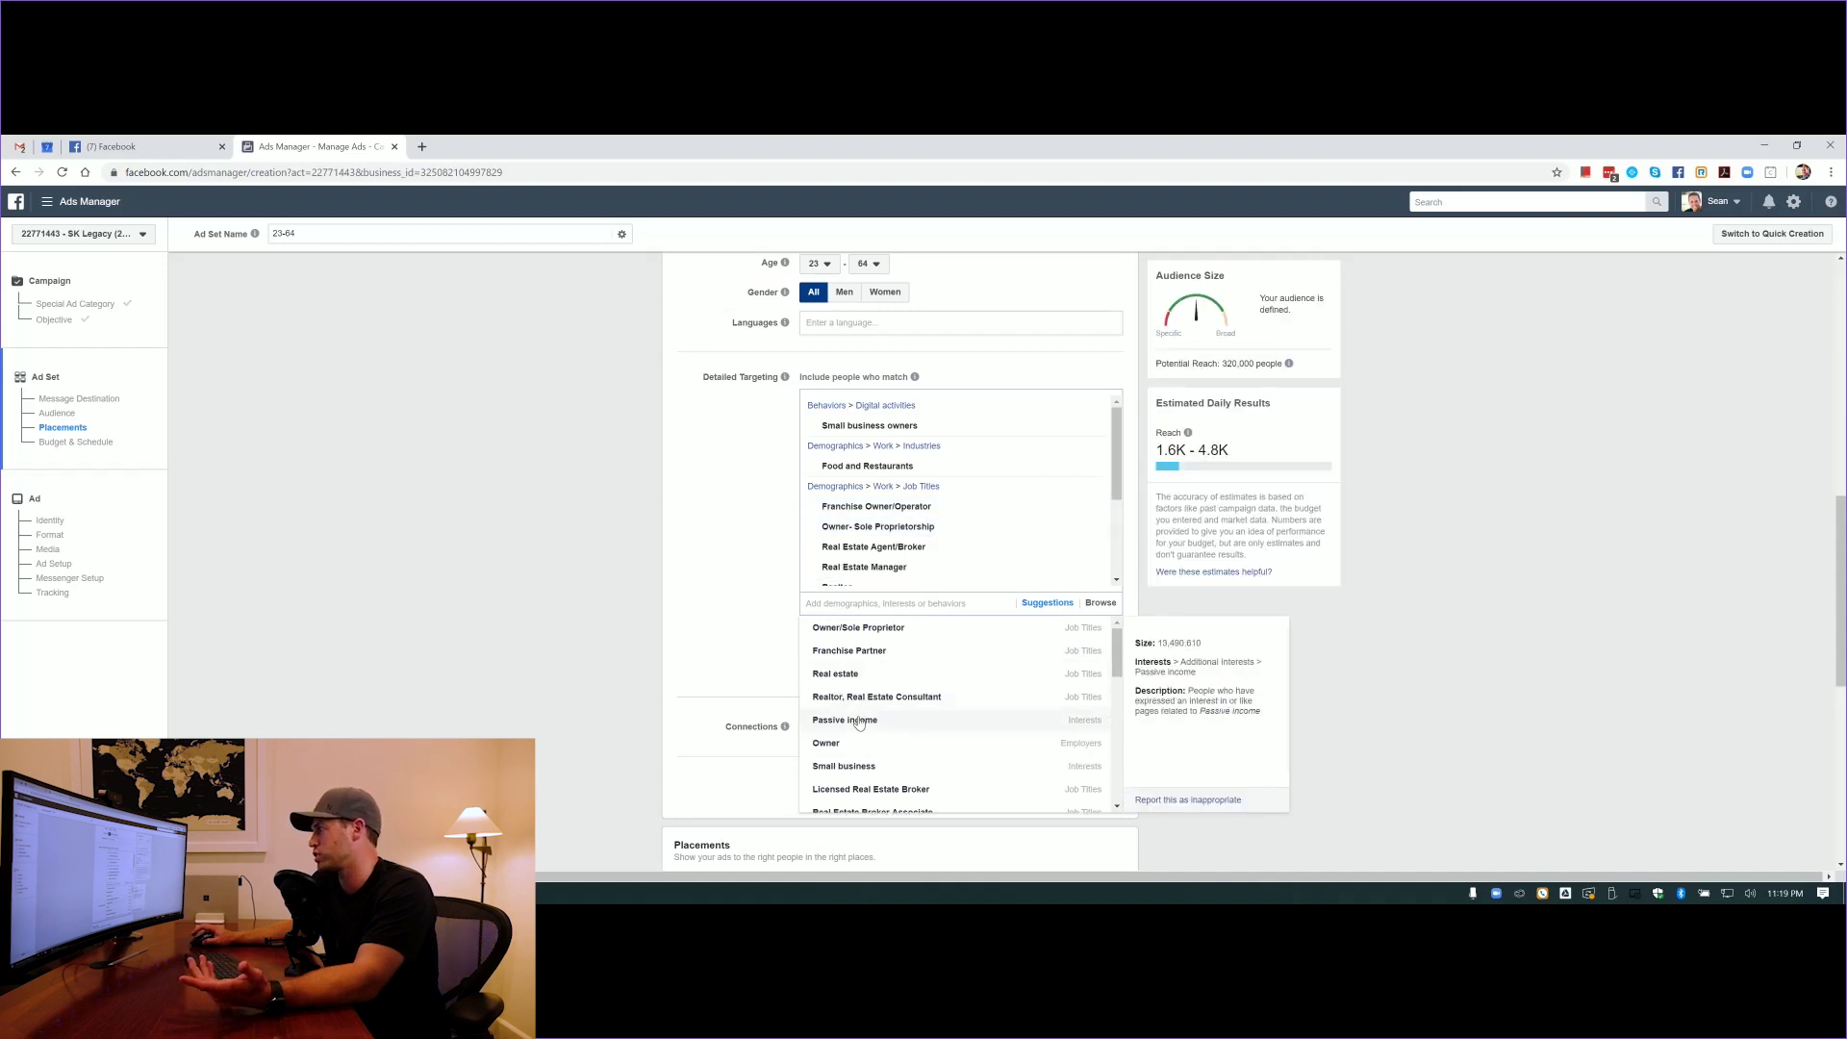
scroll(859, 723, down, 1)
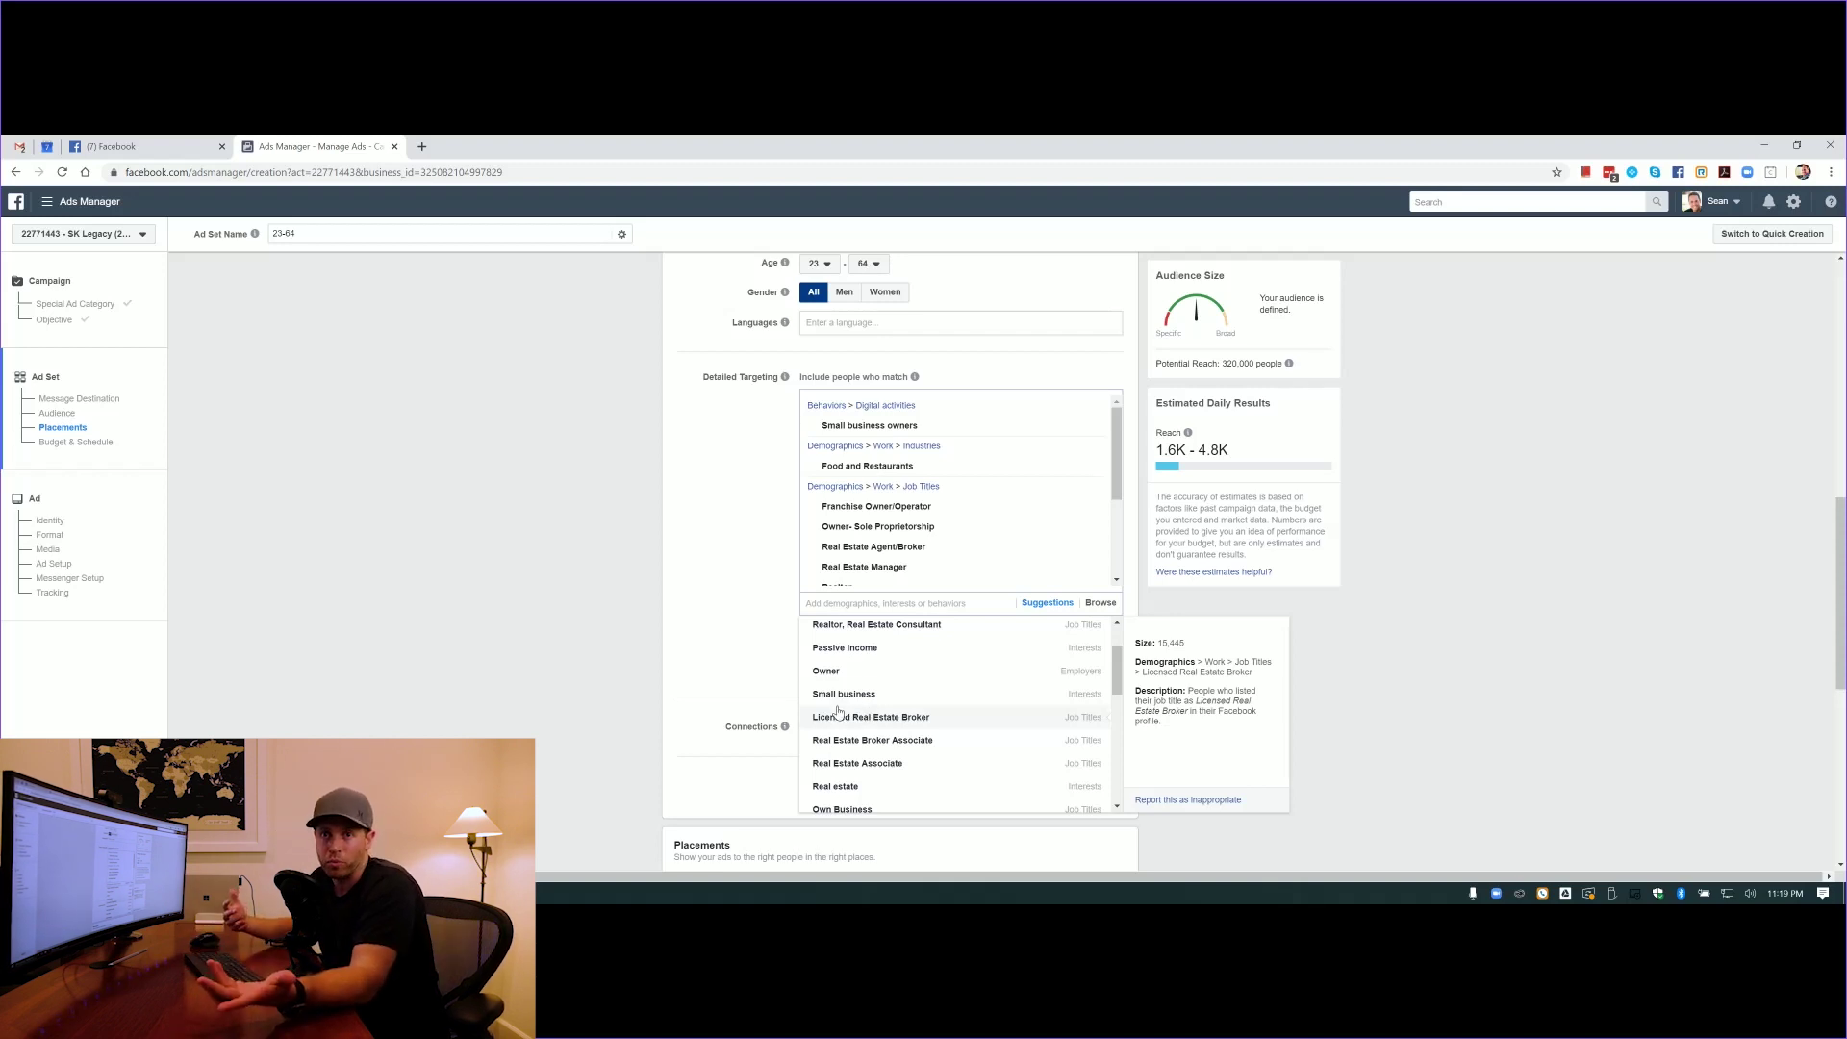
click(761, 631)
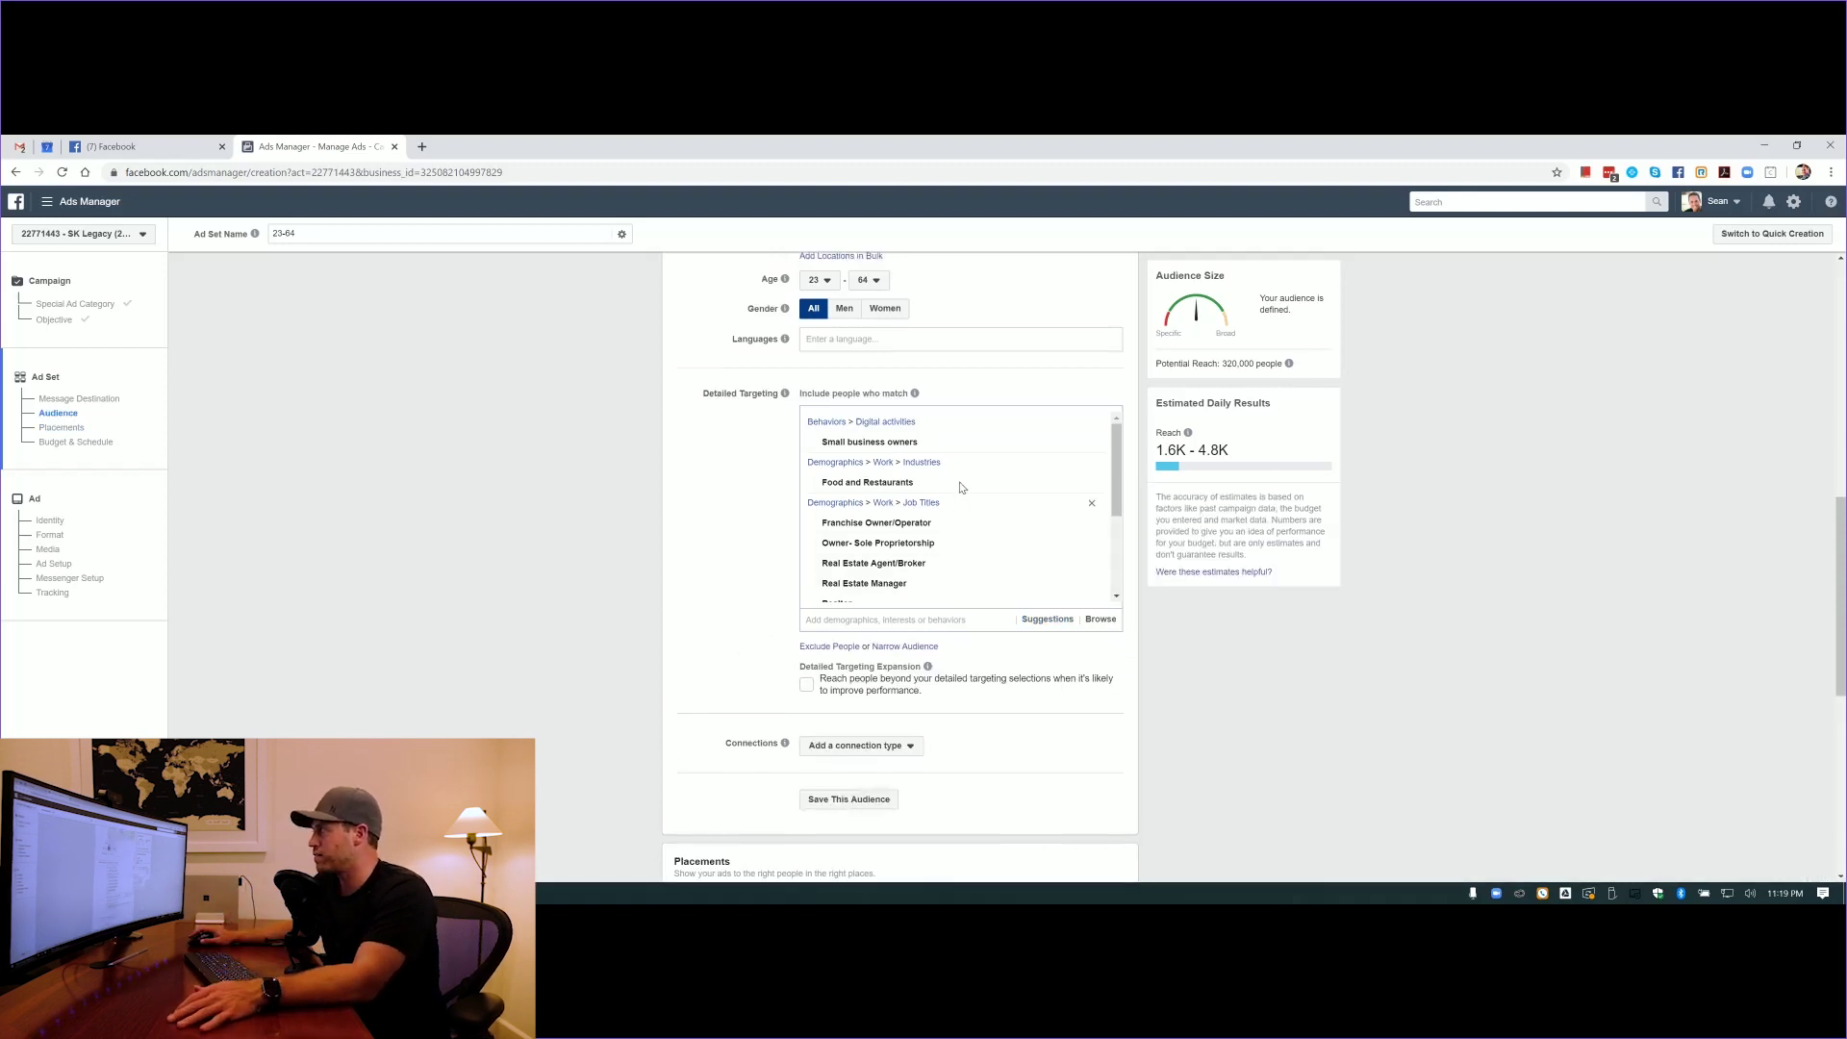
scroll(960, 487, up, 3)
Review the estimated daily reach and keep Conversations as the delivery optimization
scroll(750, 654, down, 2)
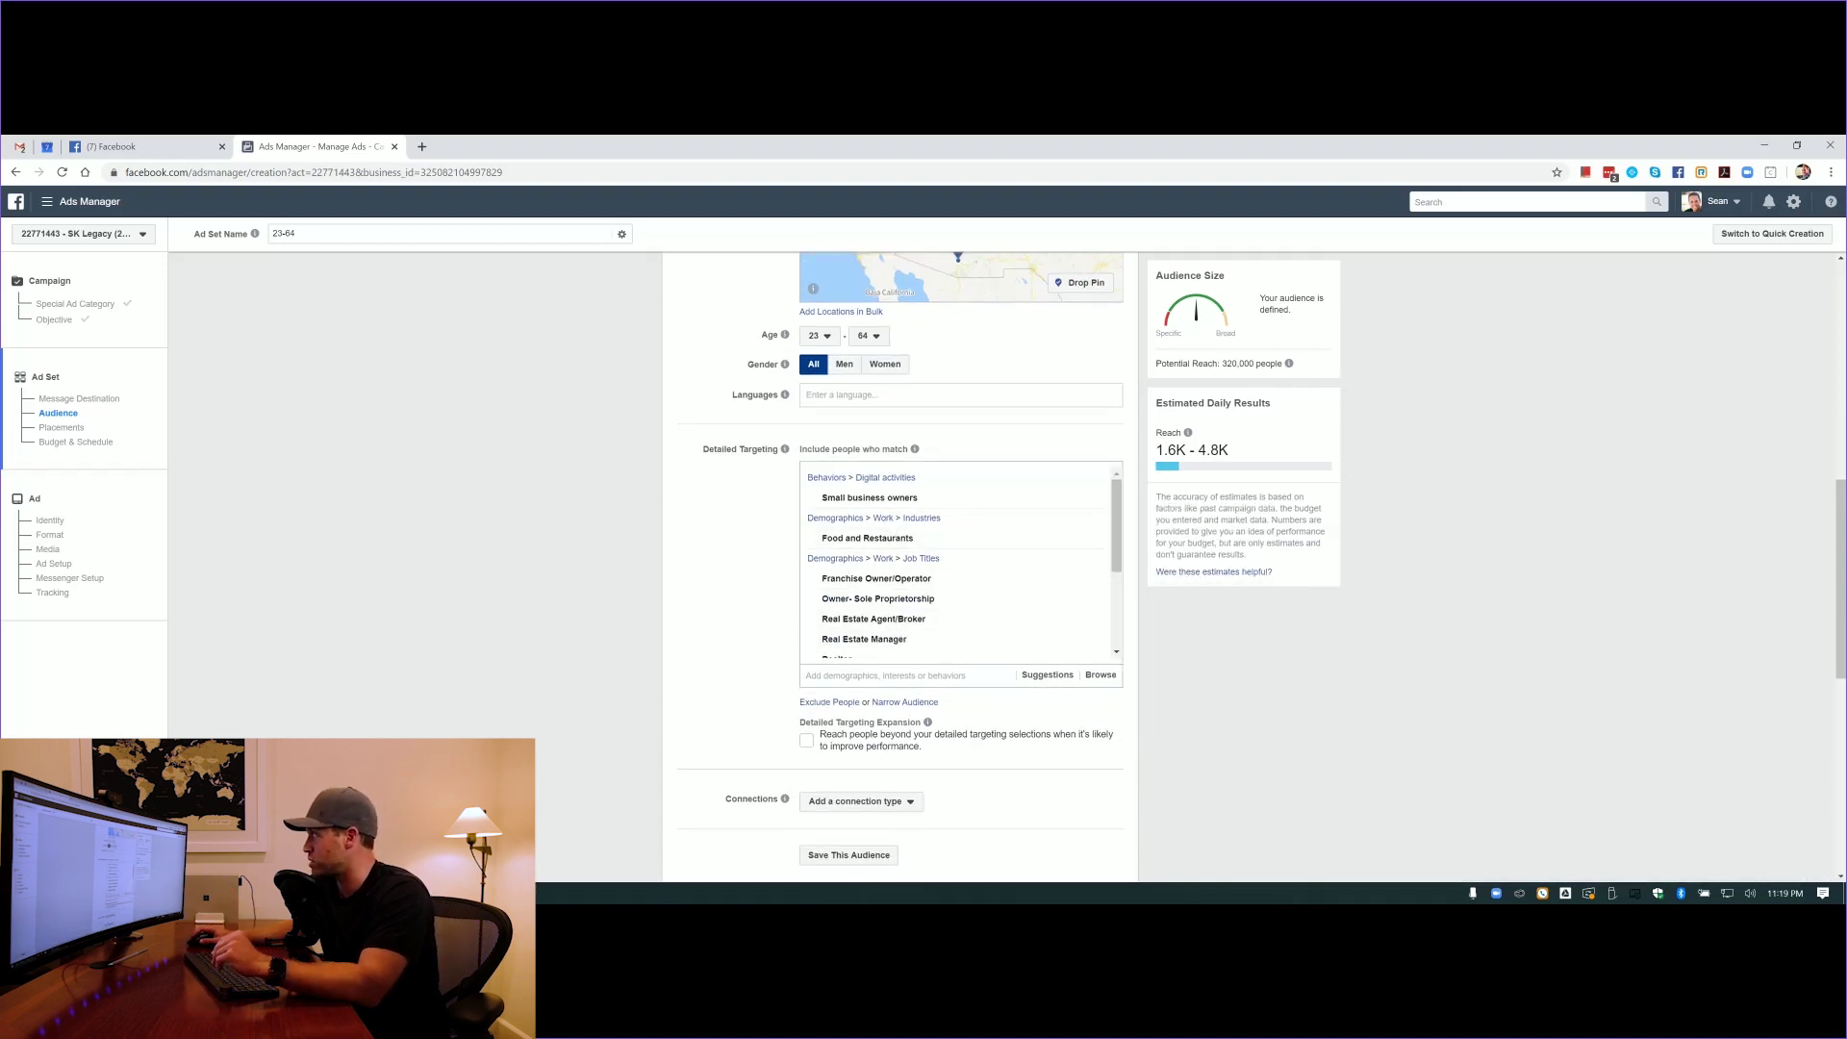
drag(1220, 451, 1157, 463)
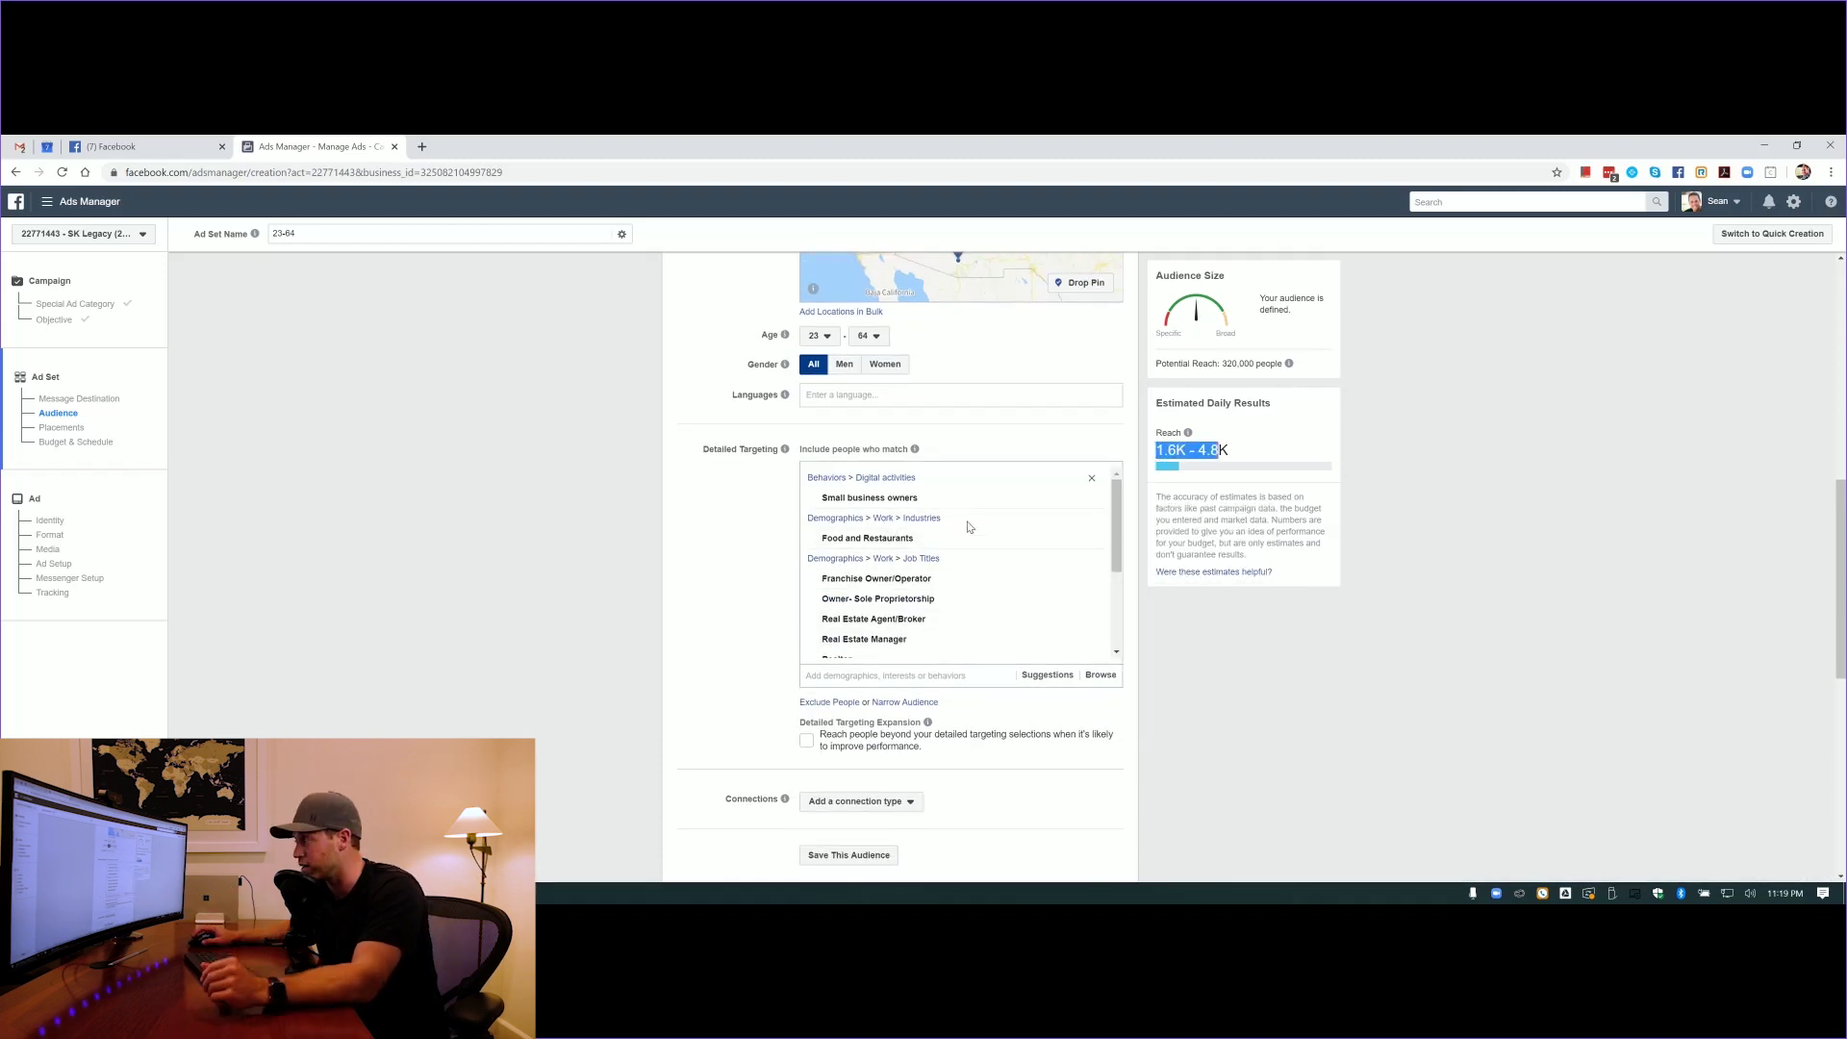
scroll(724, 630, down, 2)
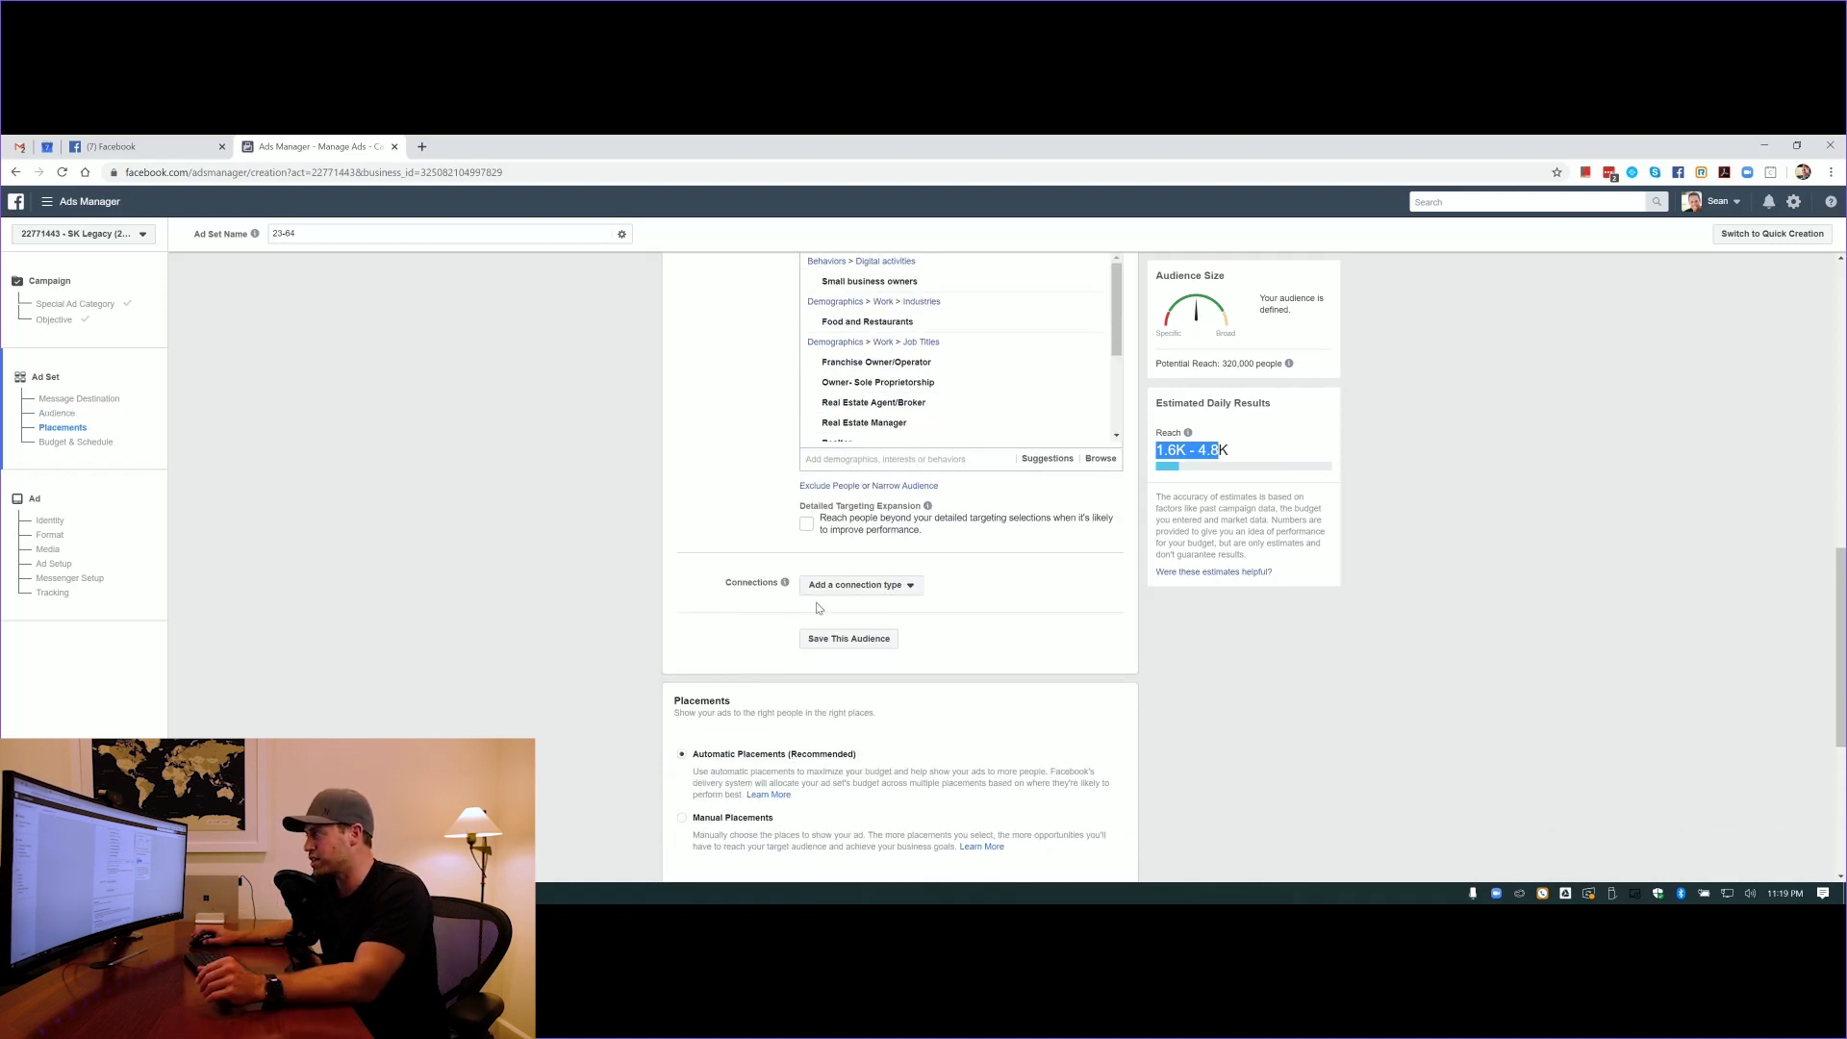
scroll(778, 617, down, 1)
scroll(777, 617, down, 2)
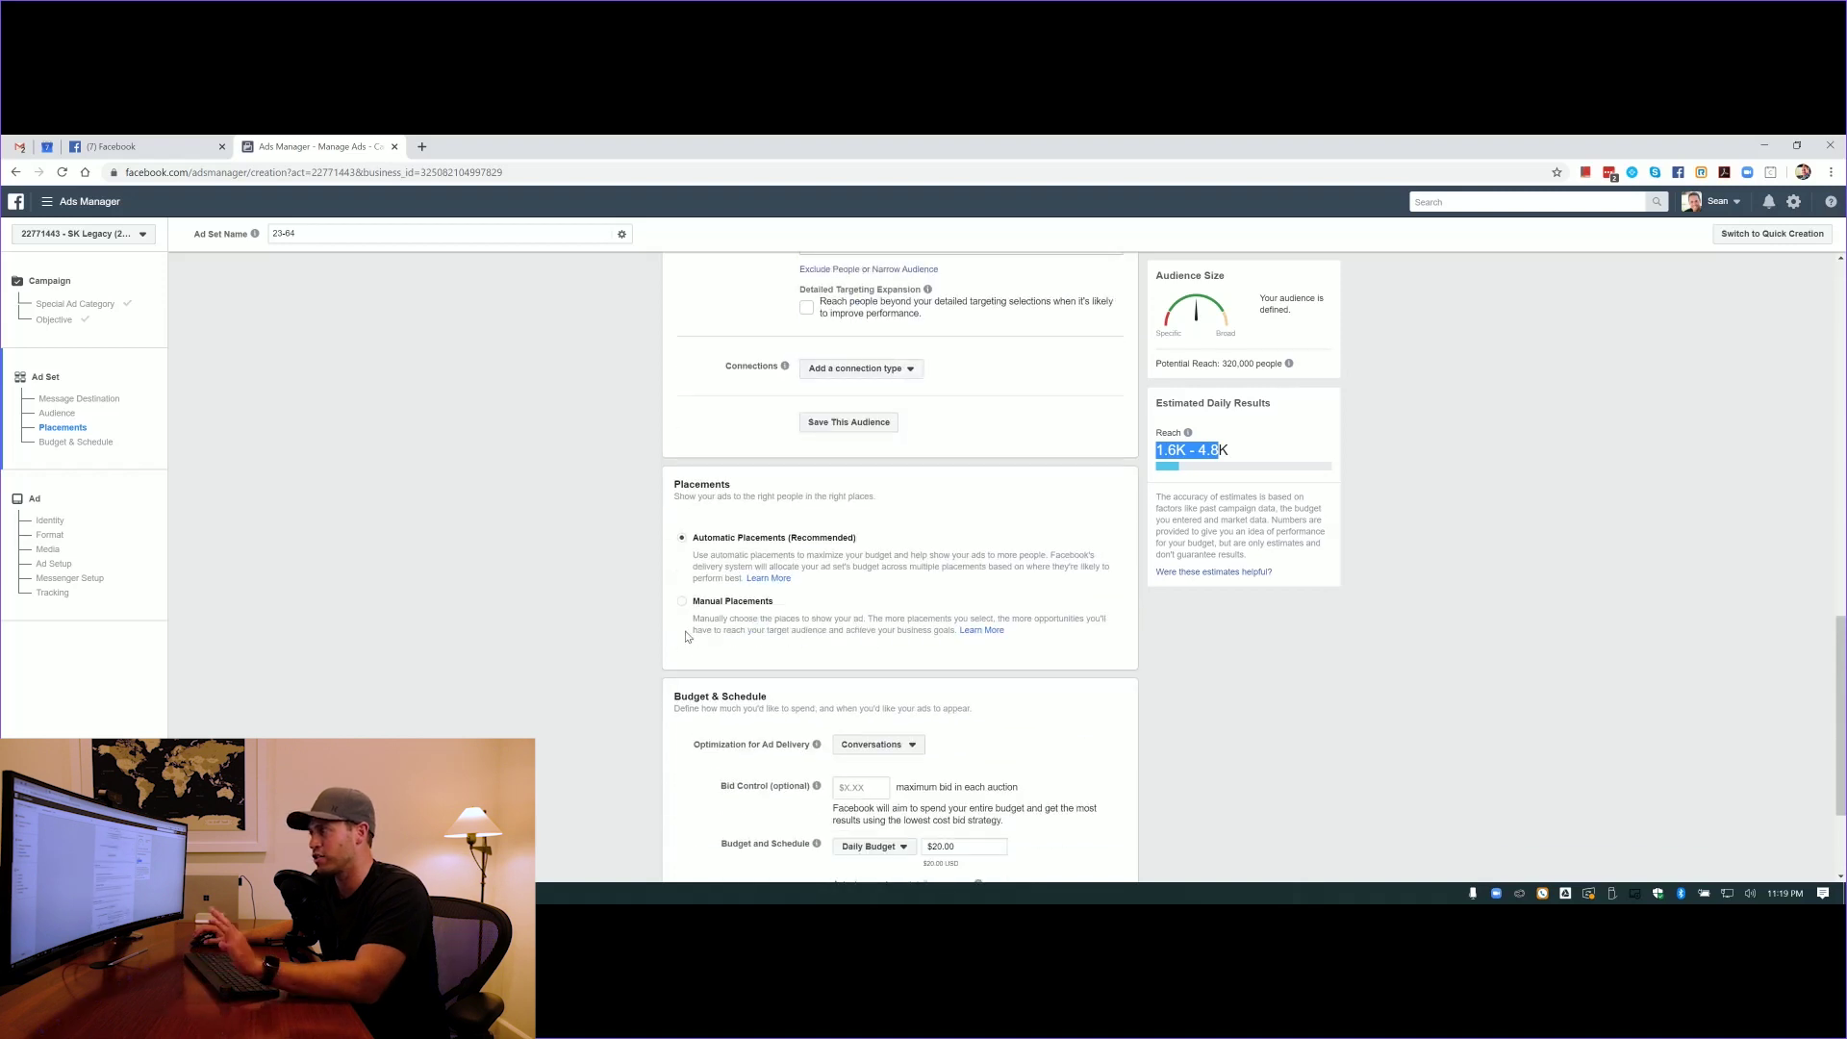
scroll(856, 573, down, 2)
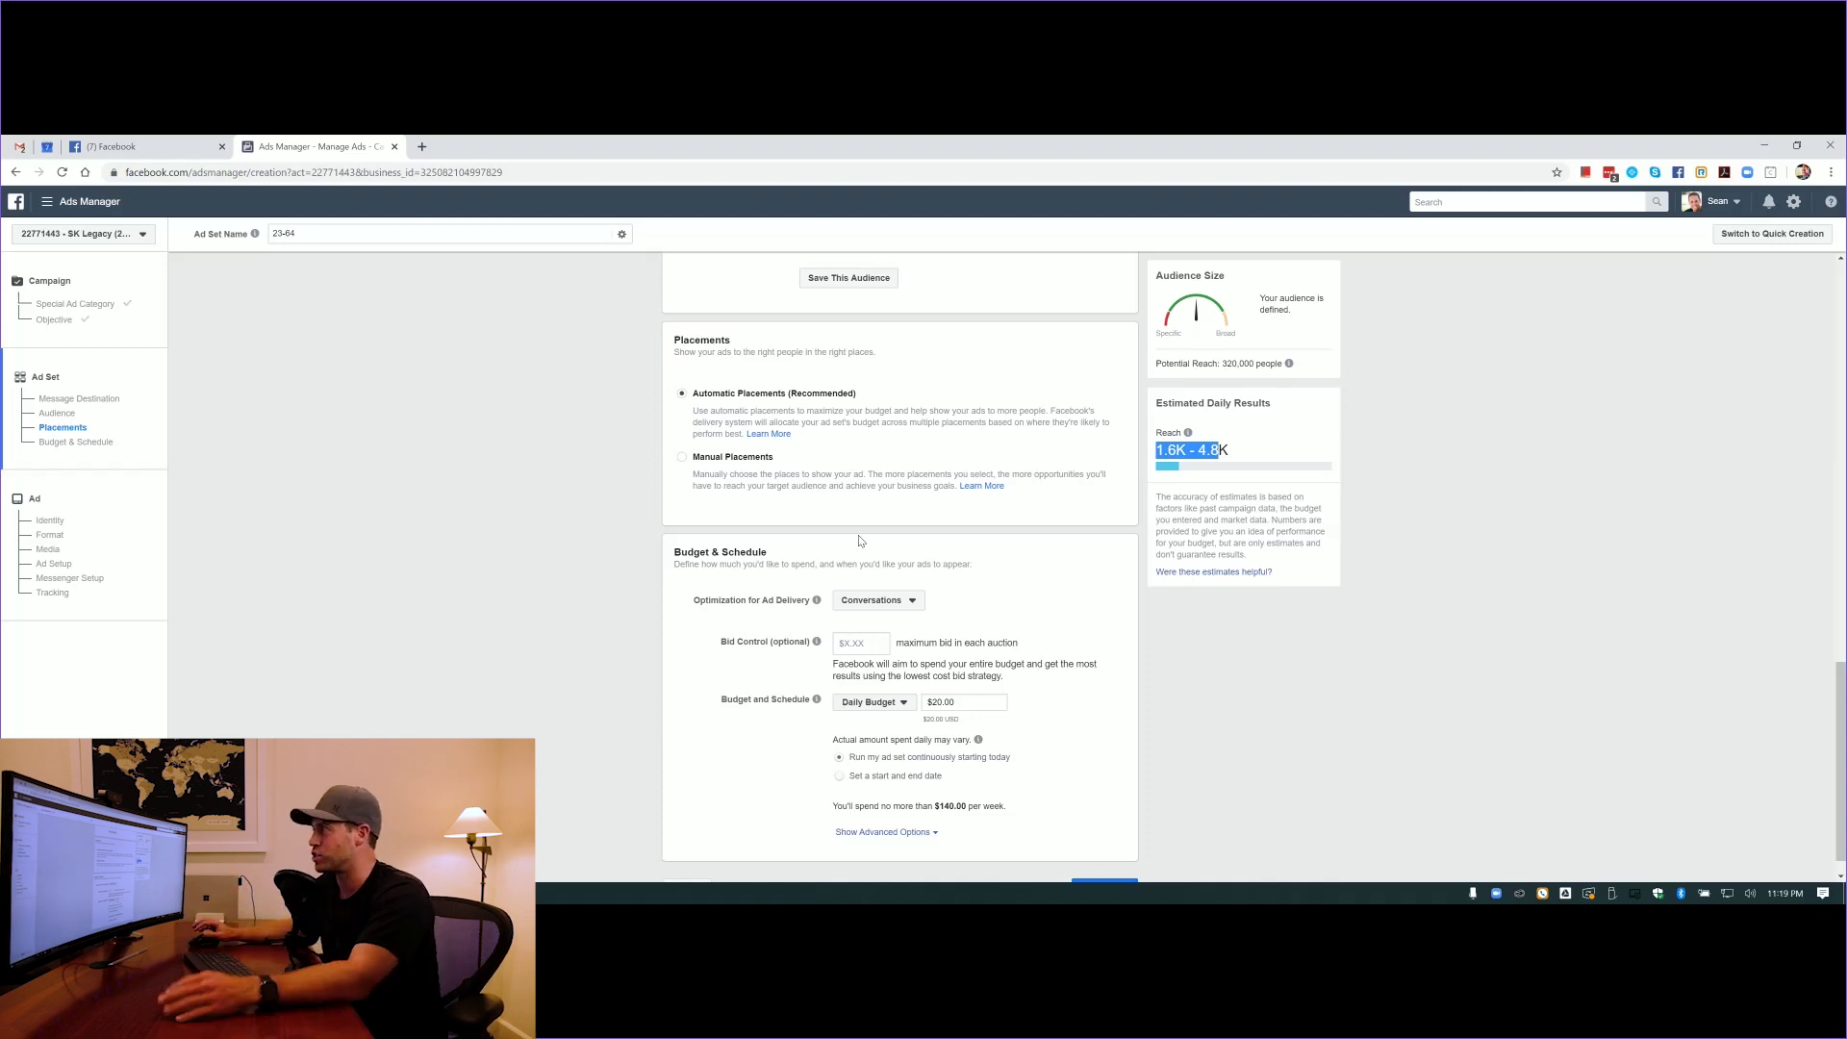
key(ctrl+Tab)
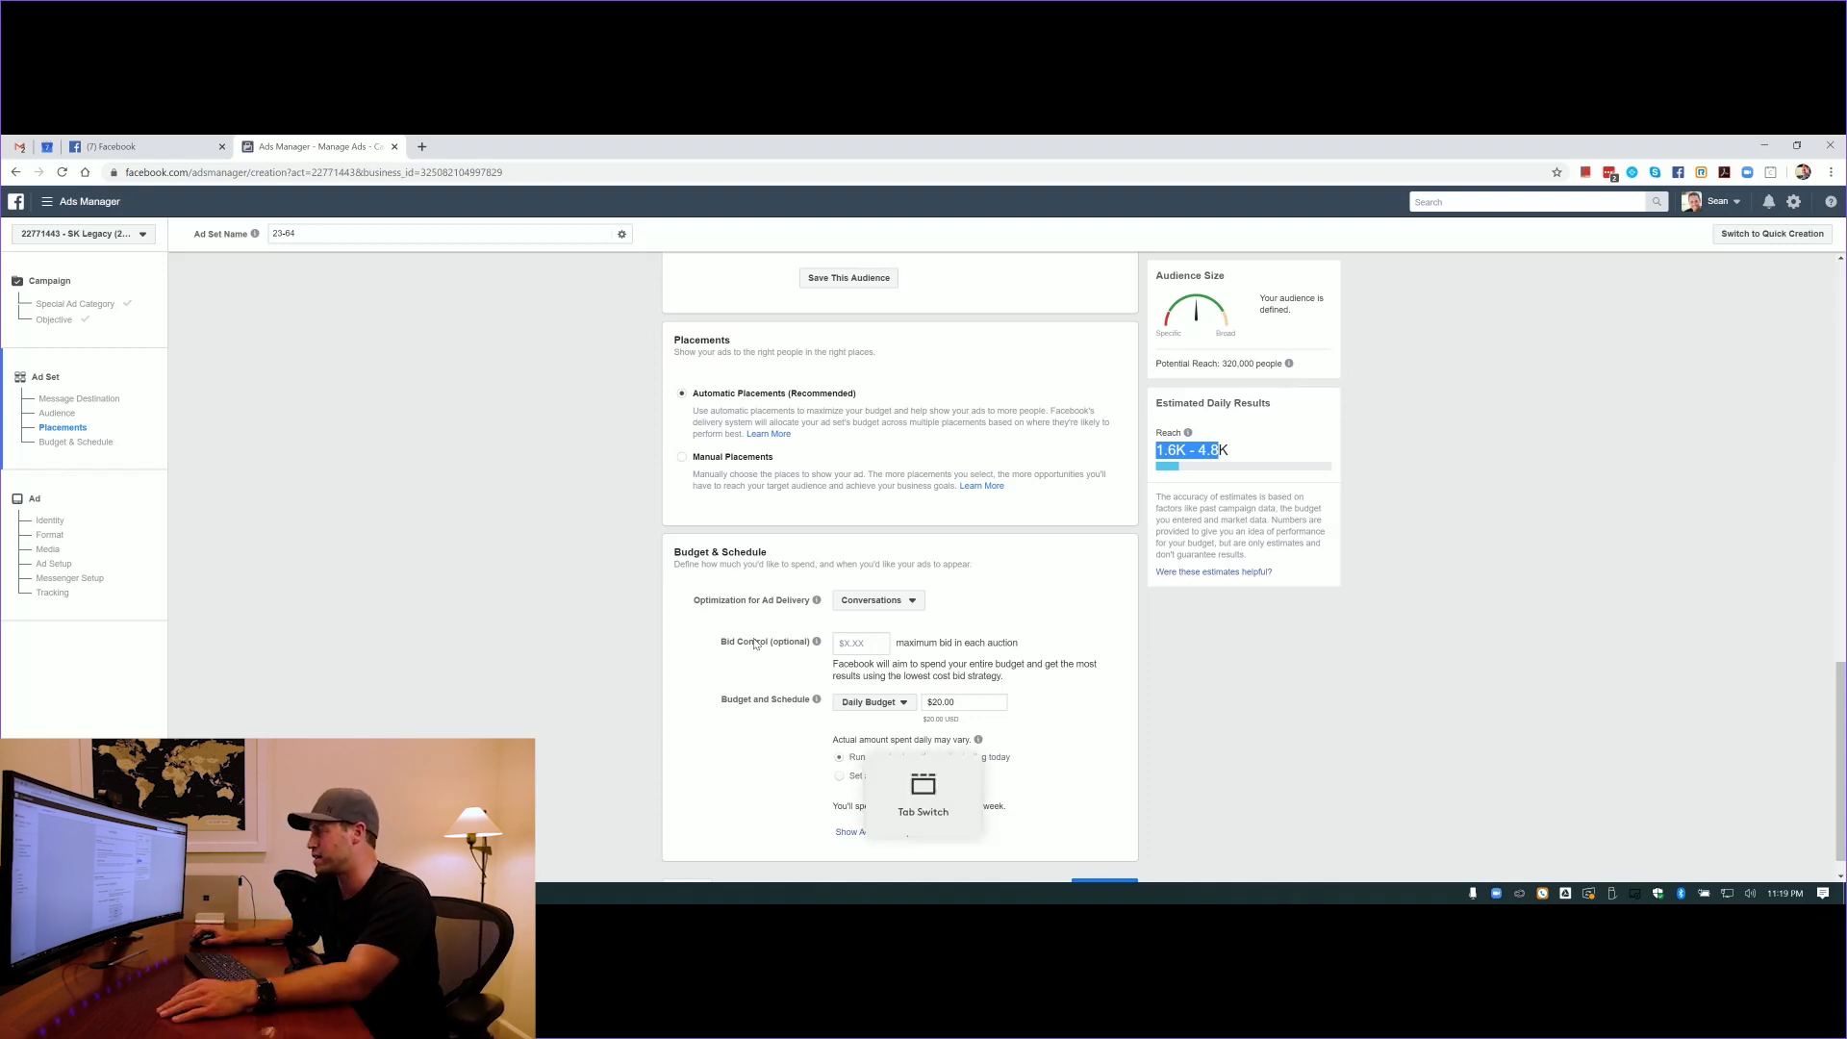
click(893, 601)
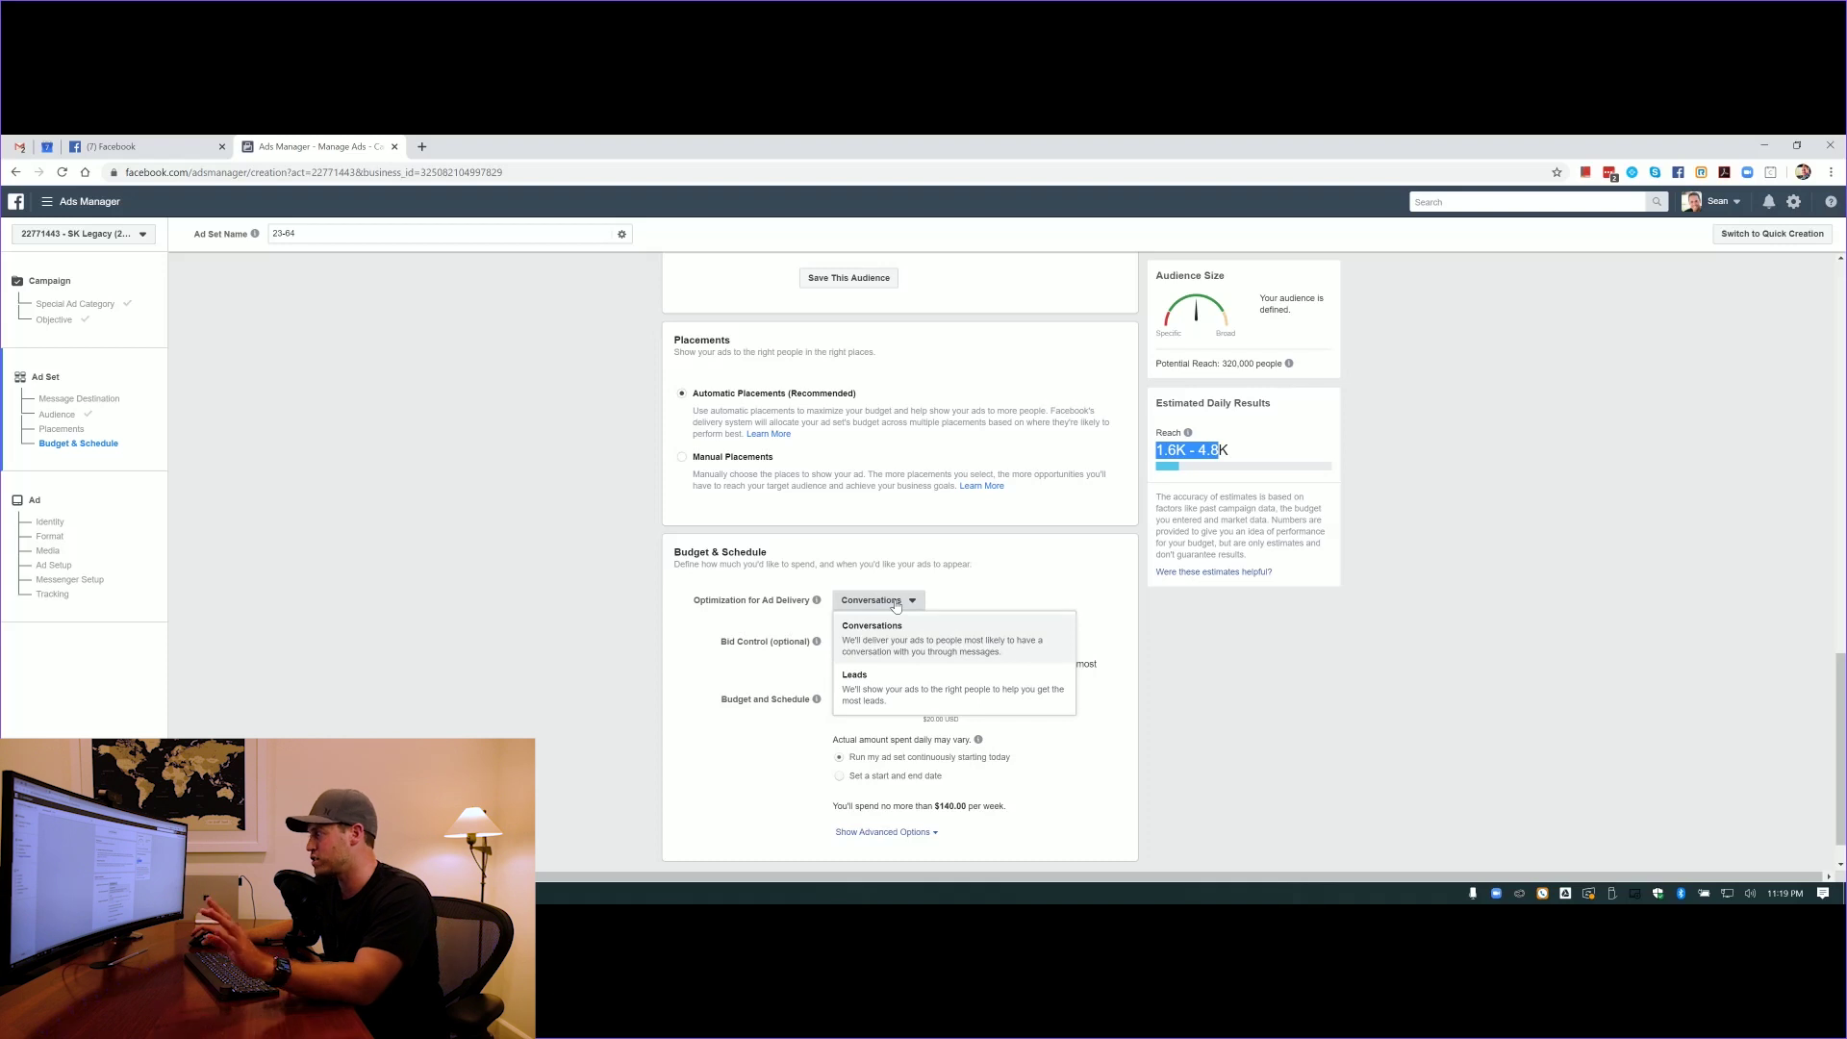
click(895, 604)
Confirm the $20.00 daily budget with its $140.00 weekly cap and continue to the ad
click(859, 645)
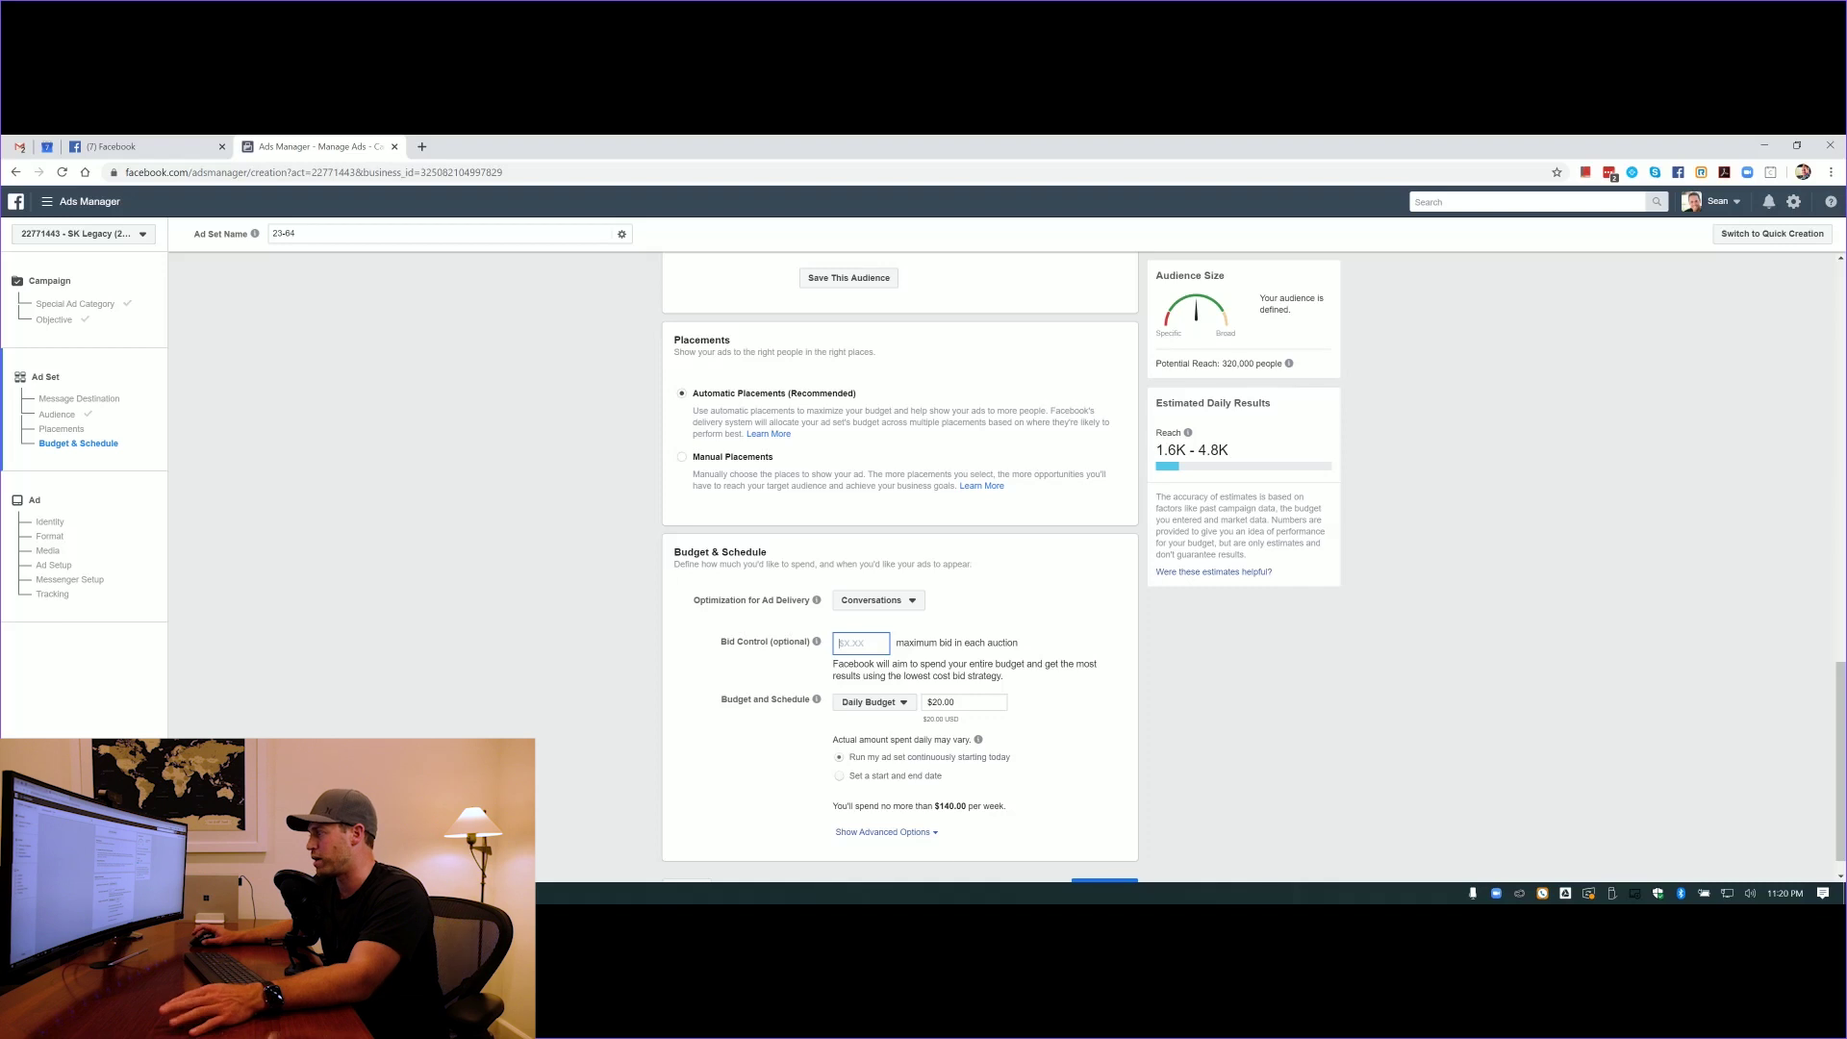
click(958, 703)
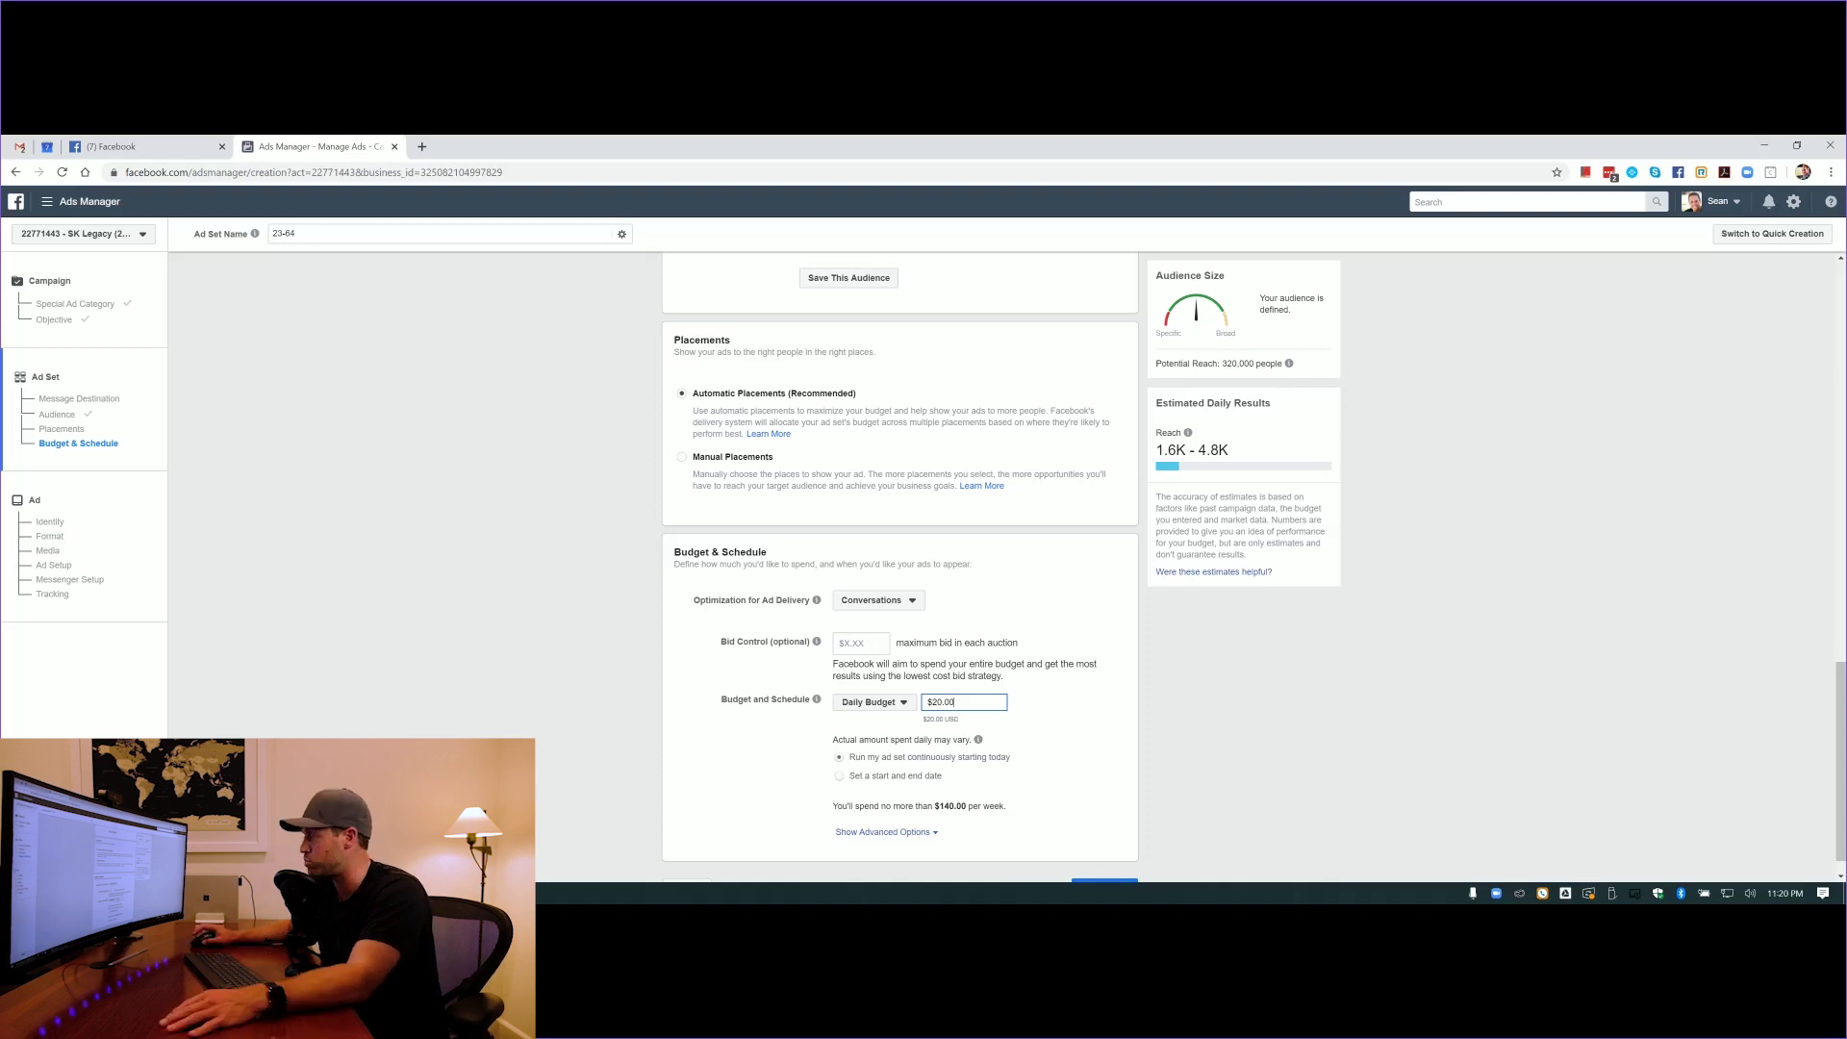
drag(939, 807, 955, 806)
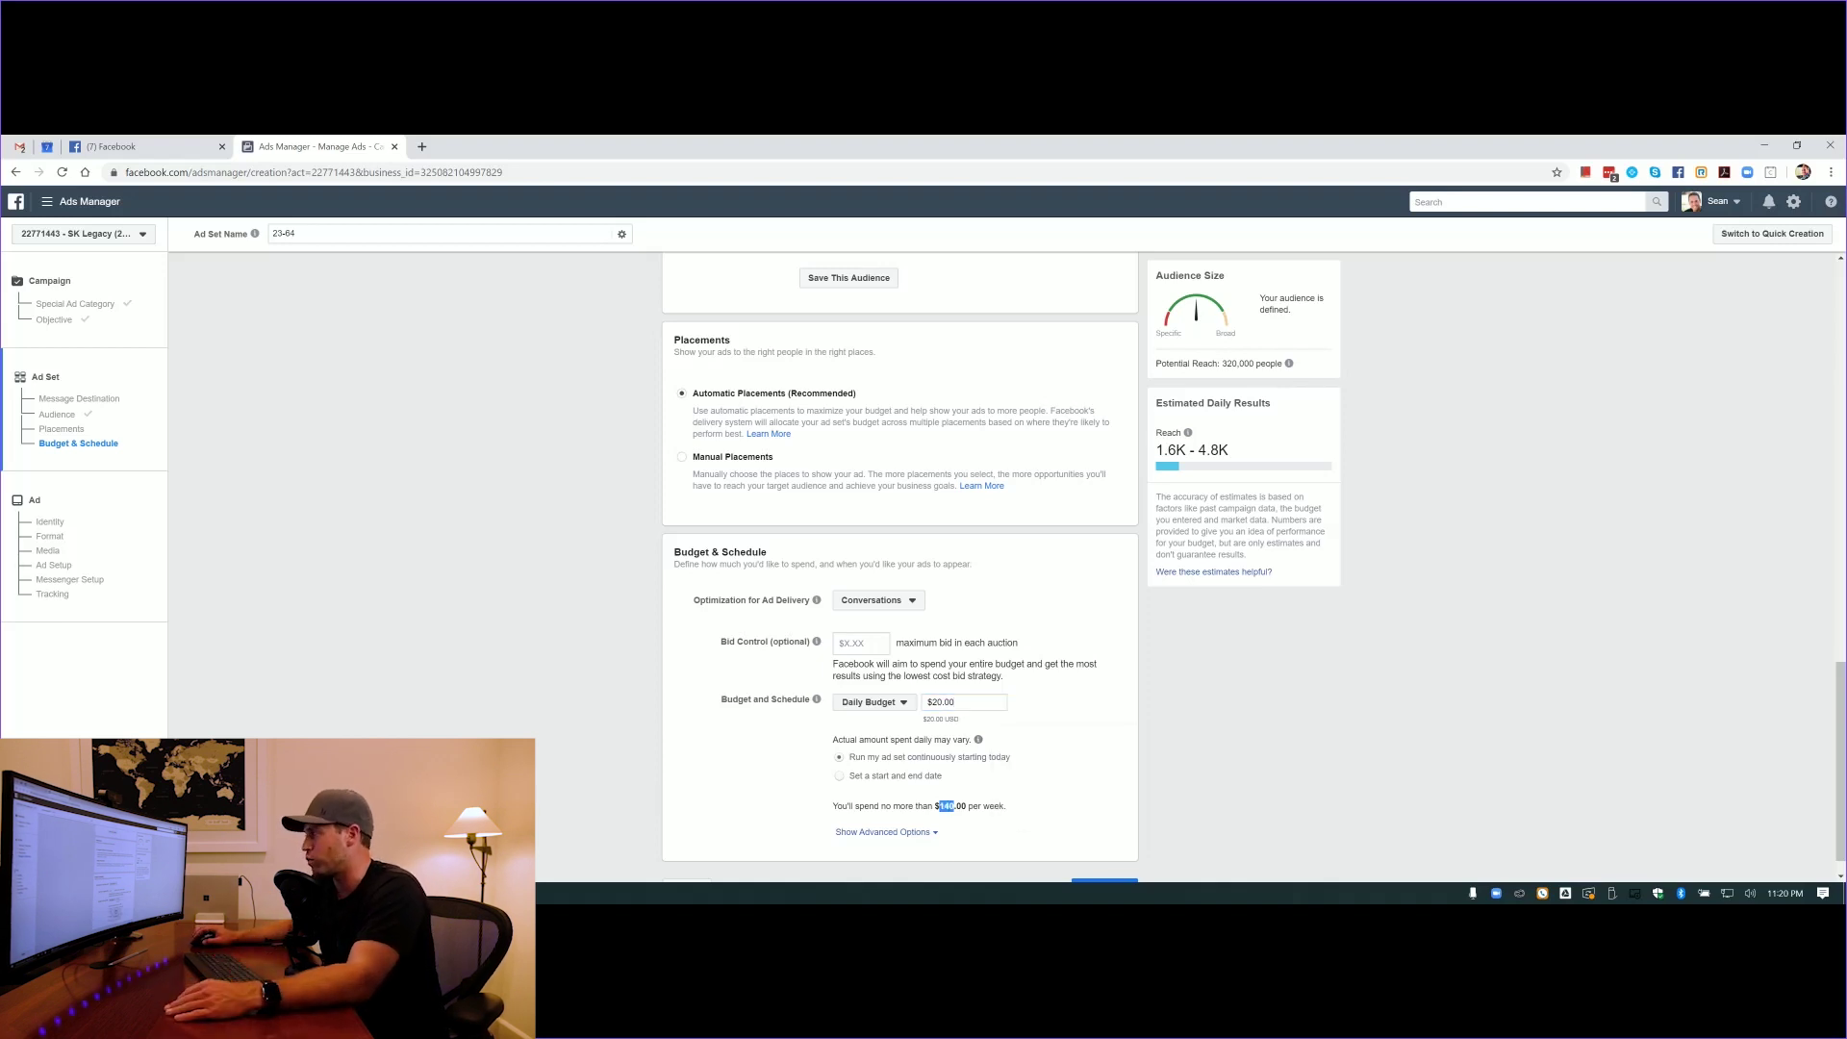
scroll(952, 806, down, 1)
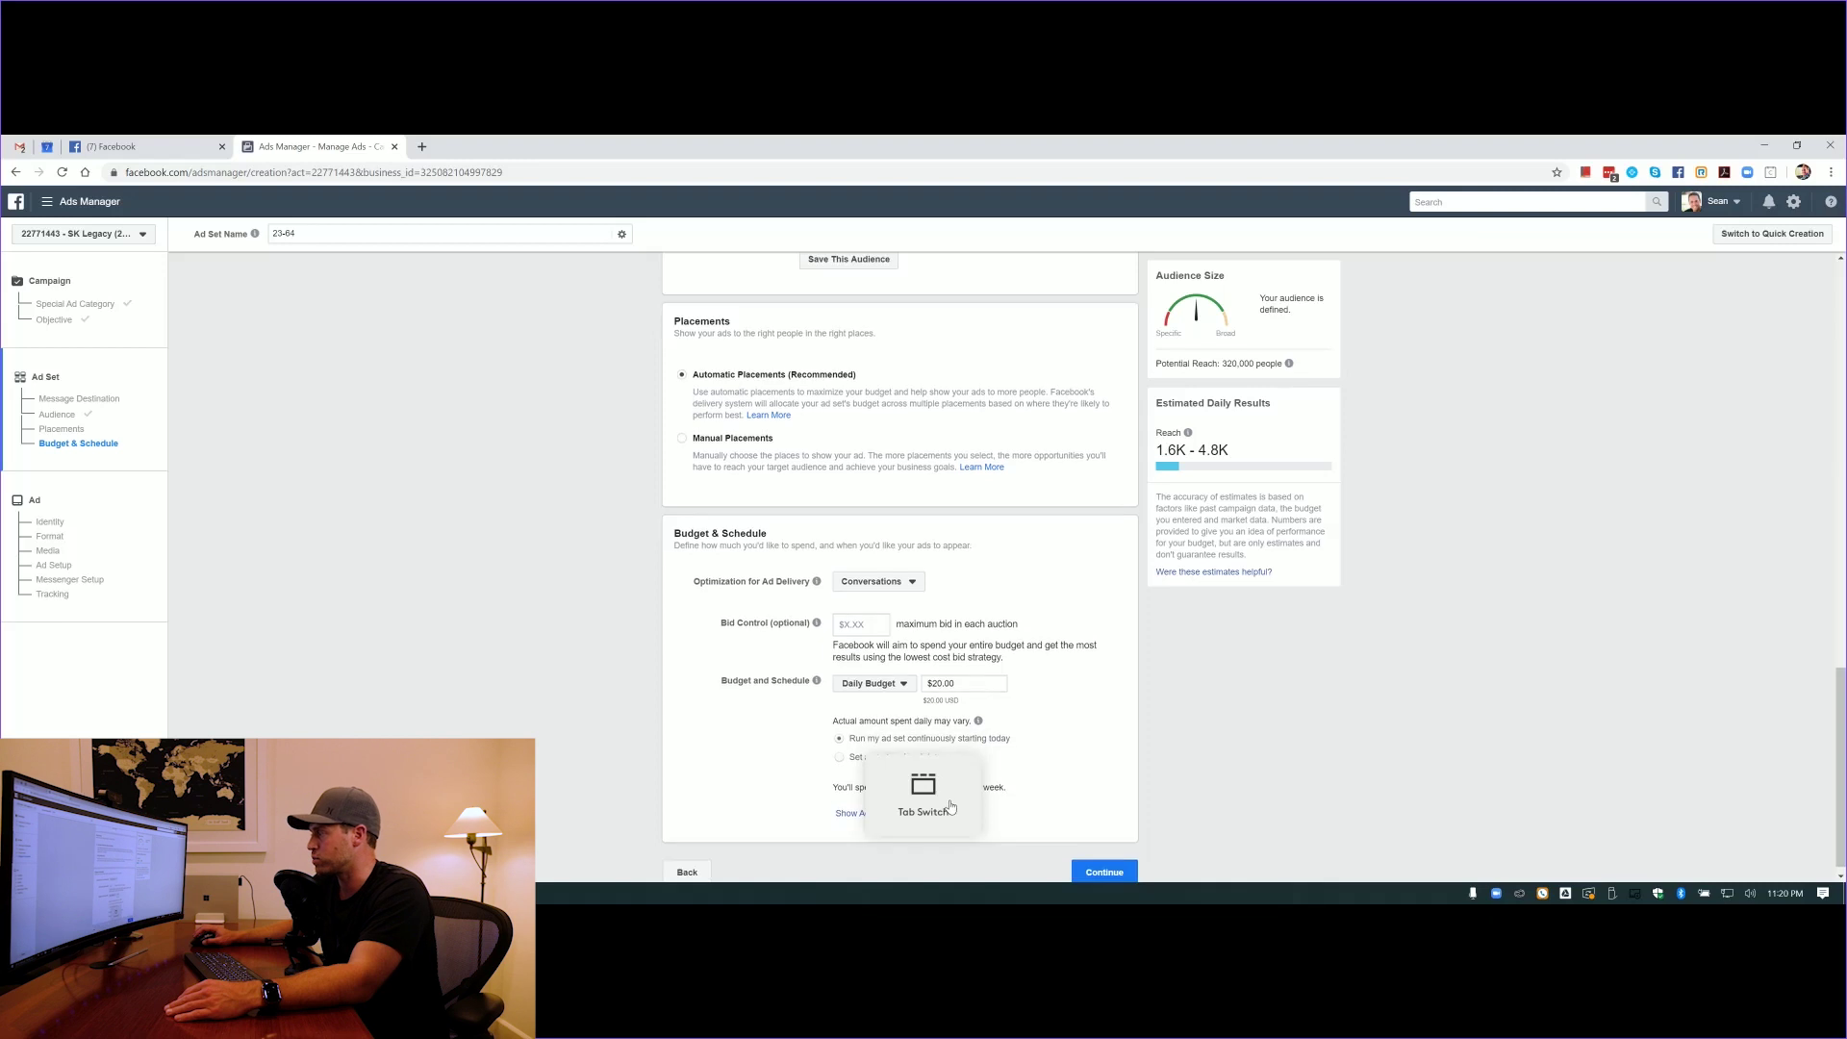
click(1103, 862)
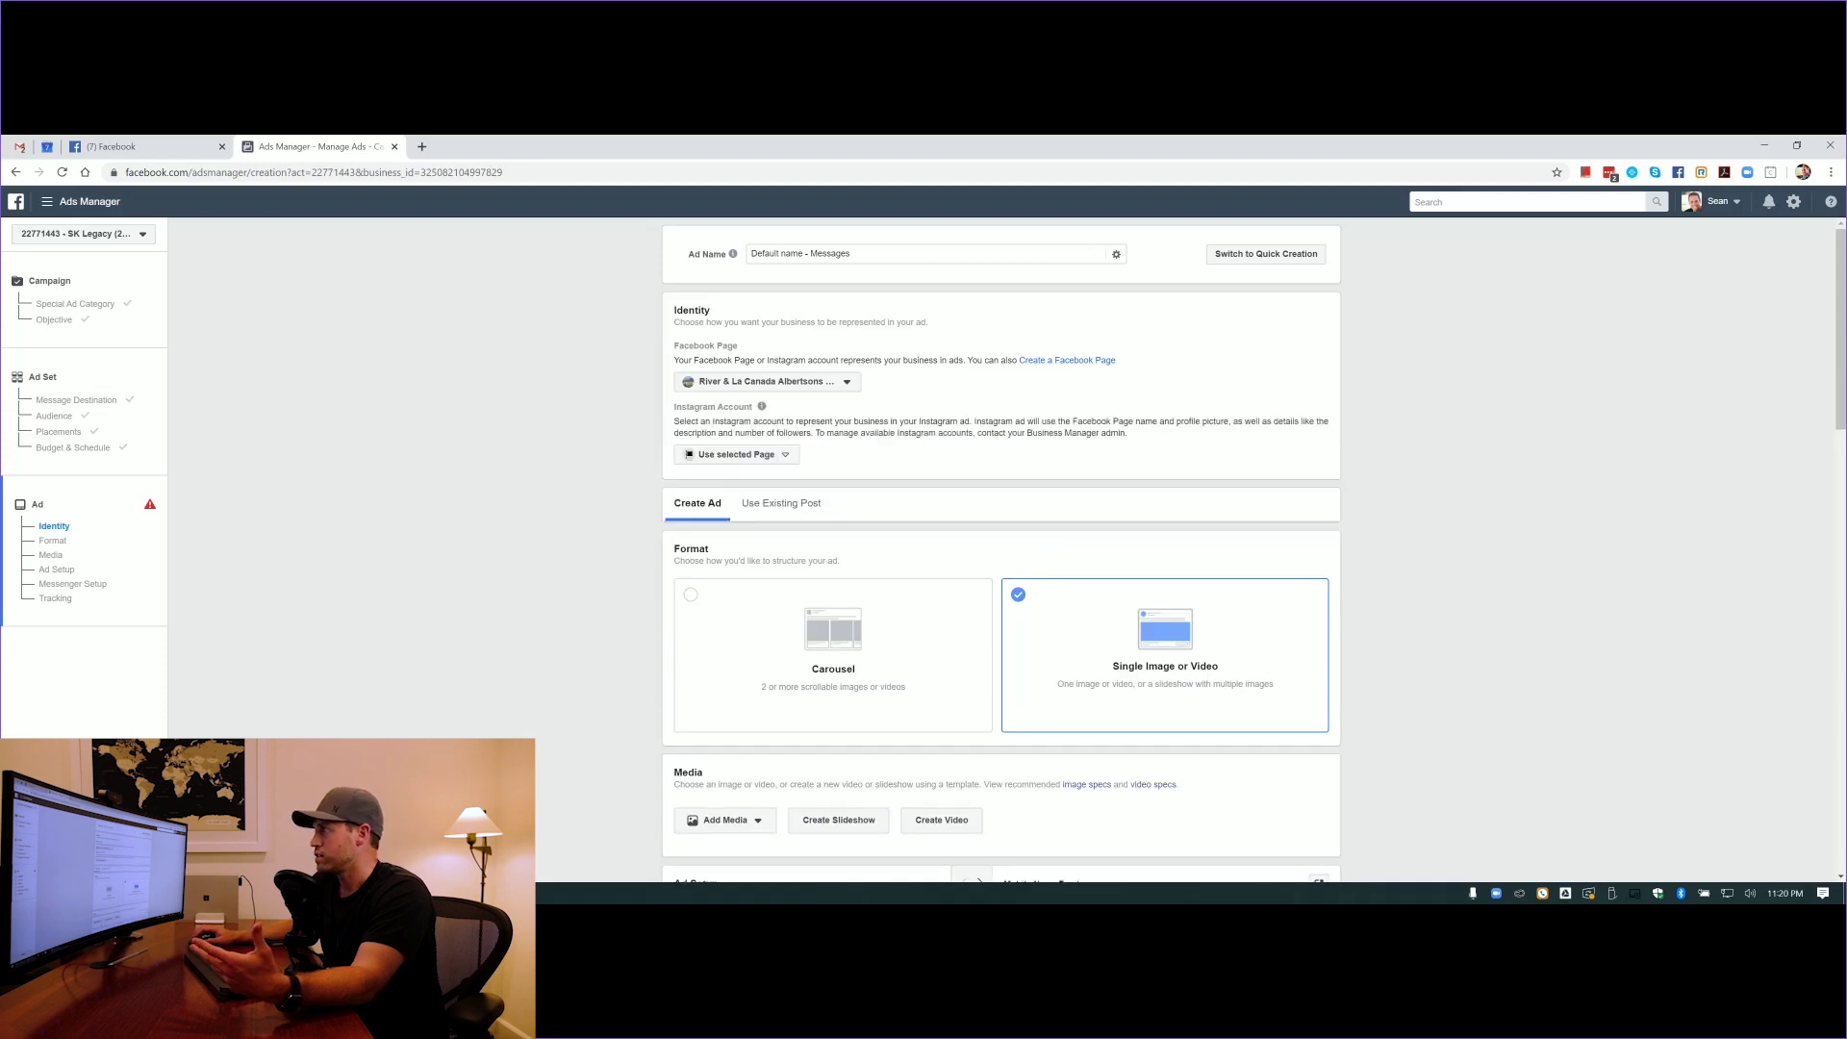
Keep River & La Canada Albertsons Shops as the ad's Facebook Page identity
click(790, 383)
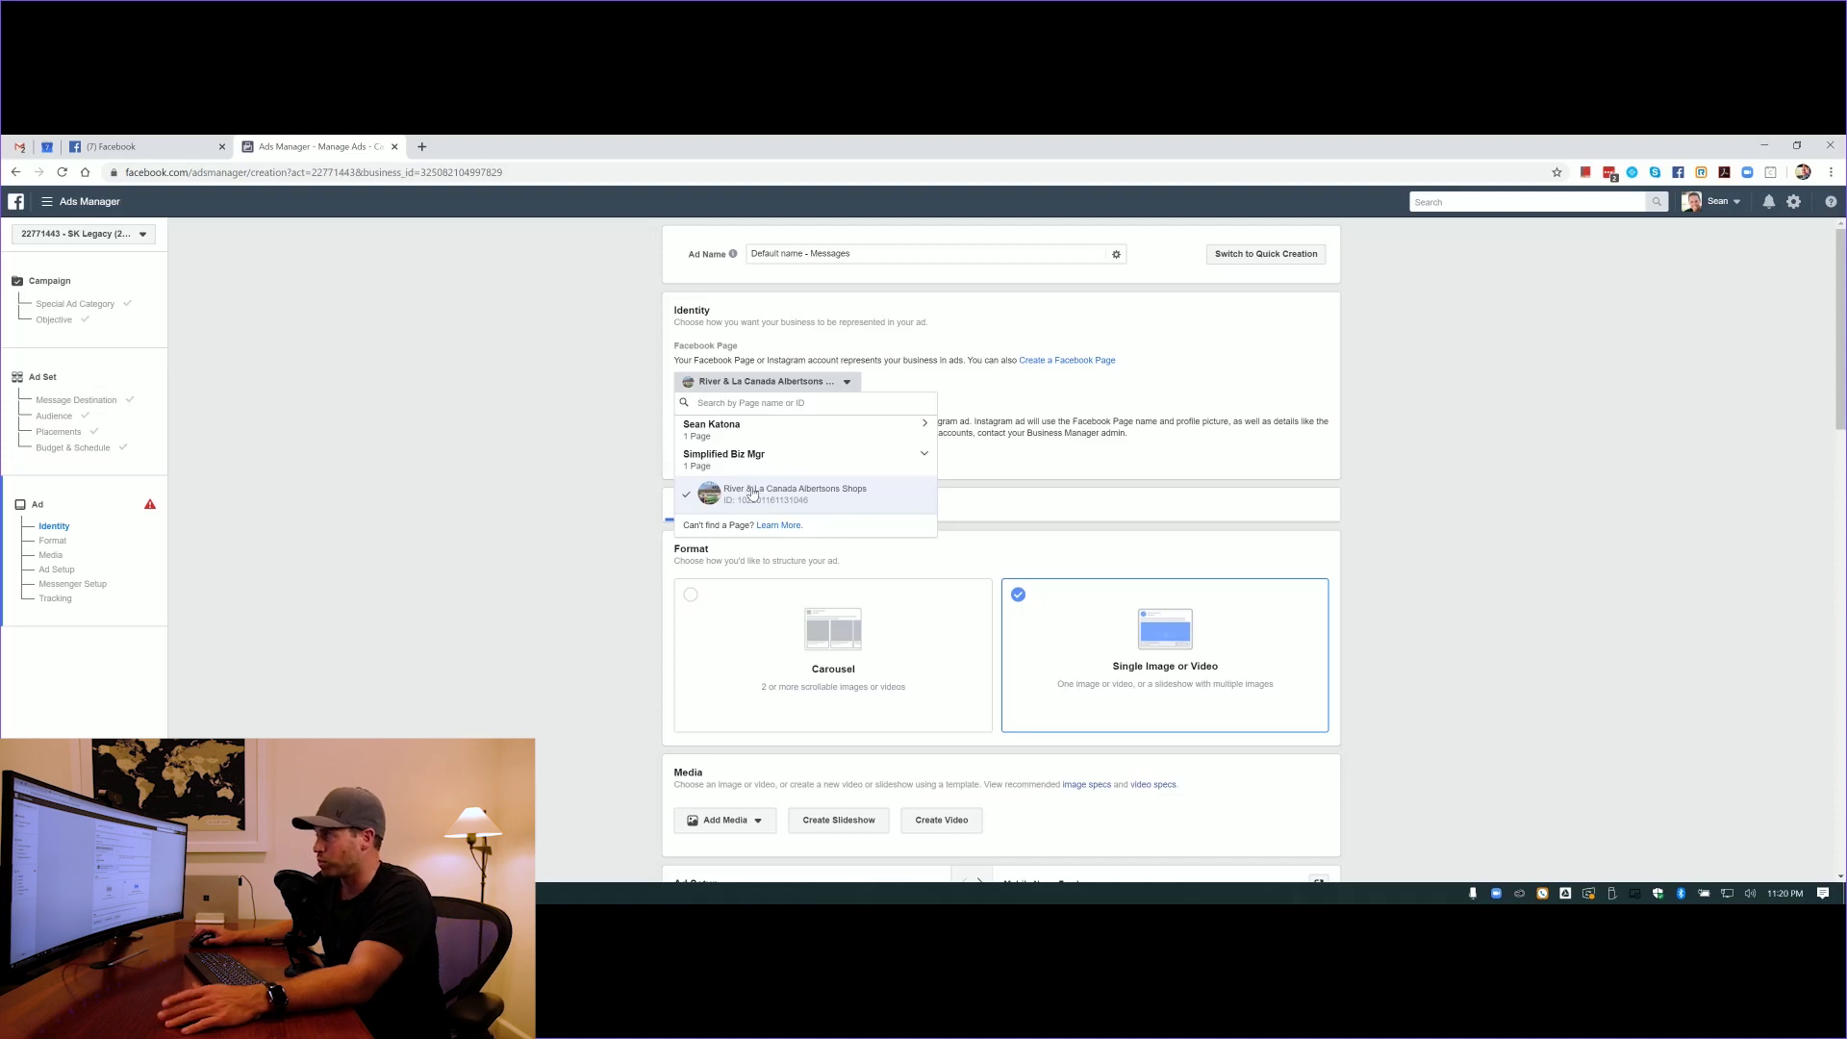
click(994, 462)
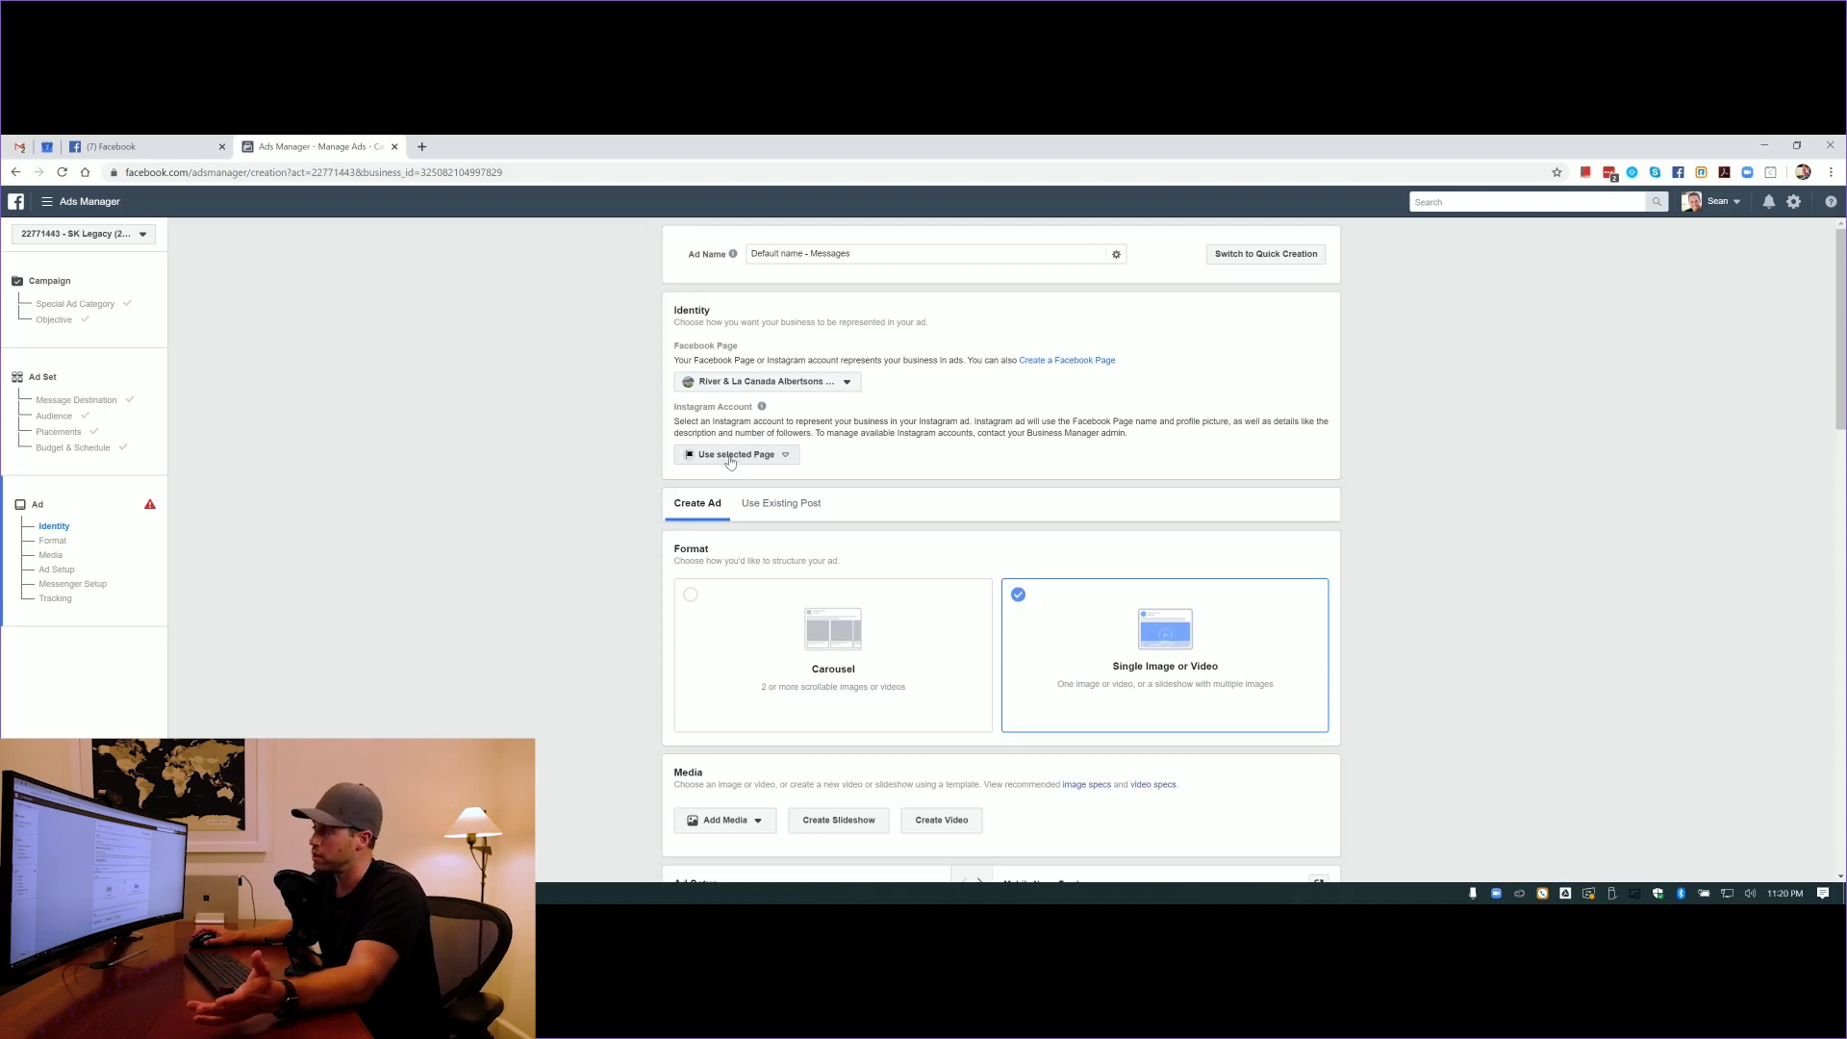
scroll(846, 449, down, 2)
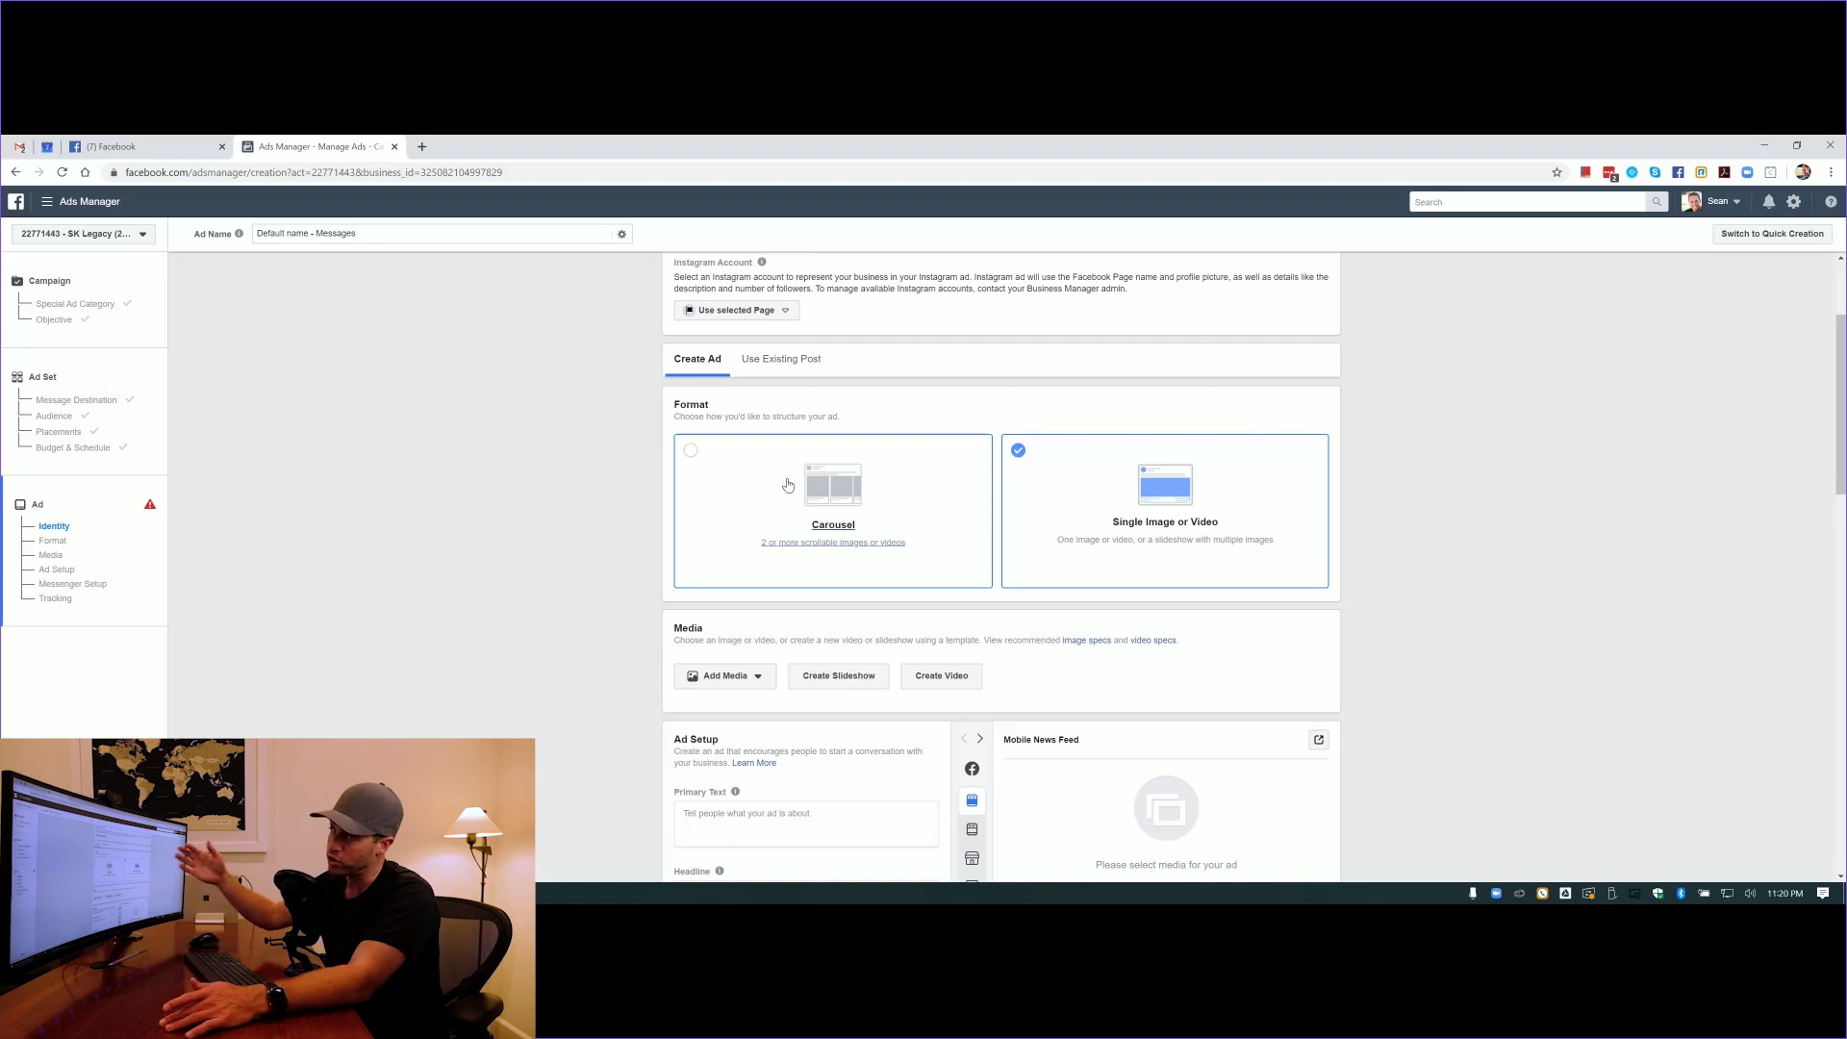
Switch the ad format to Carousel and add cards until there are six
click(689, 453)
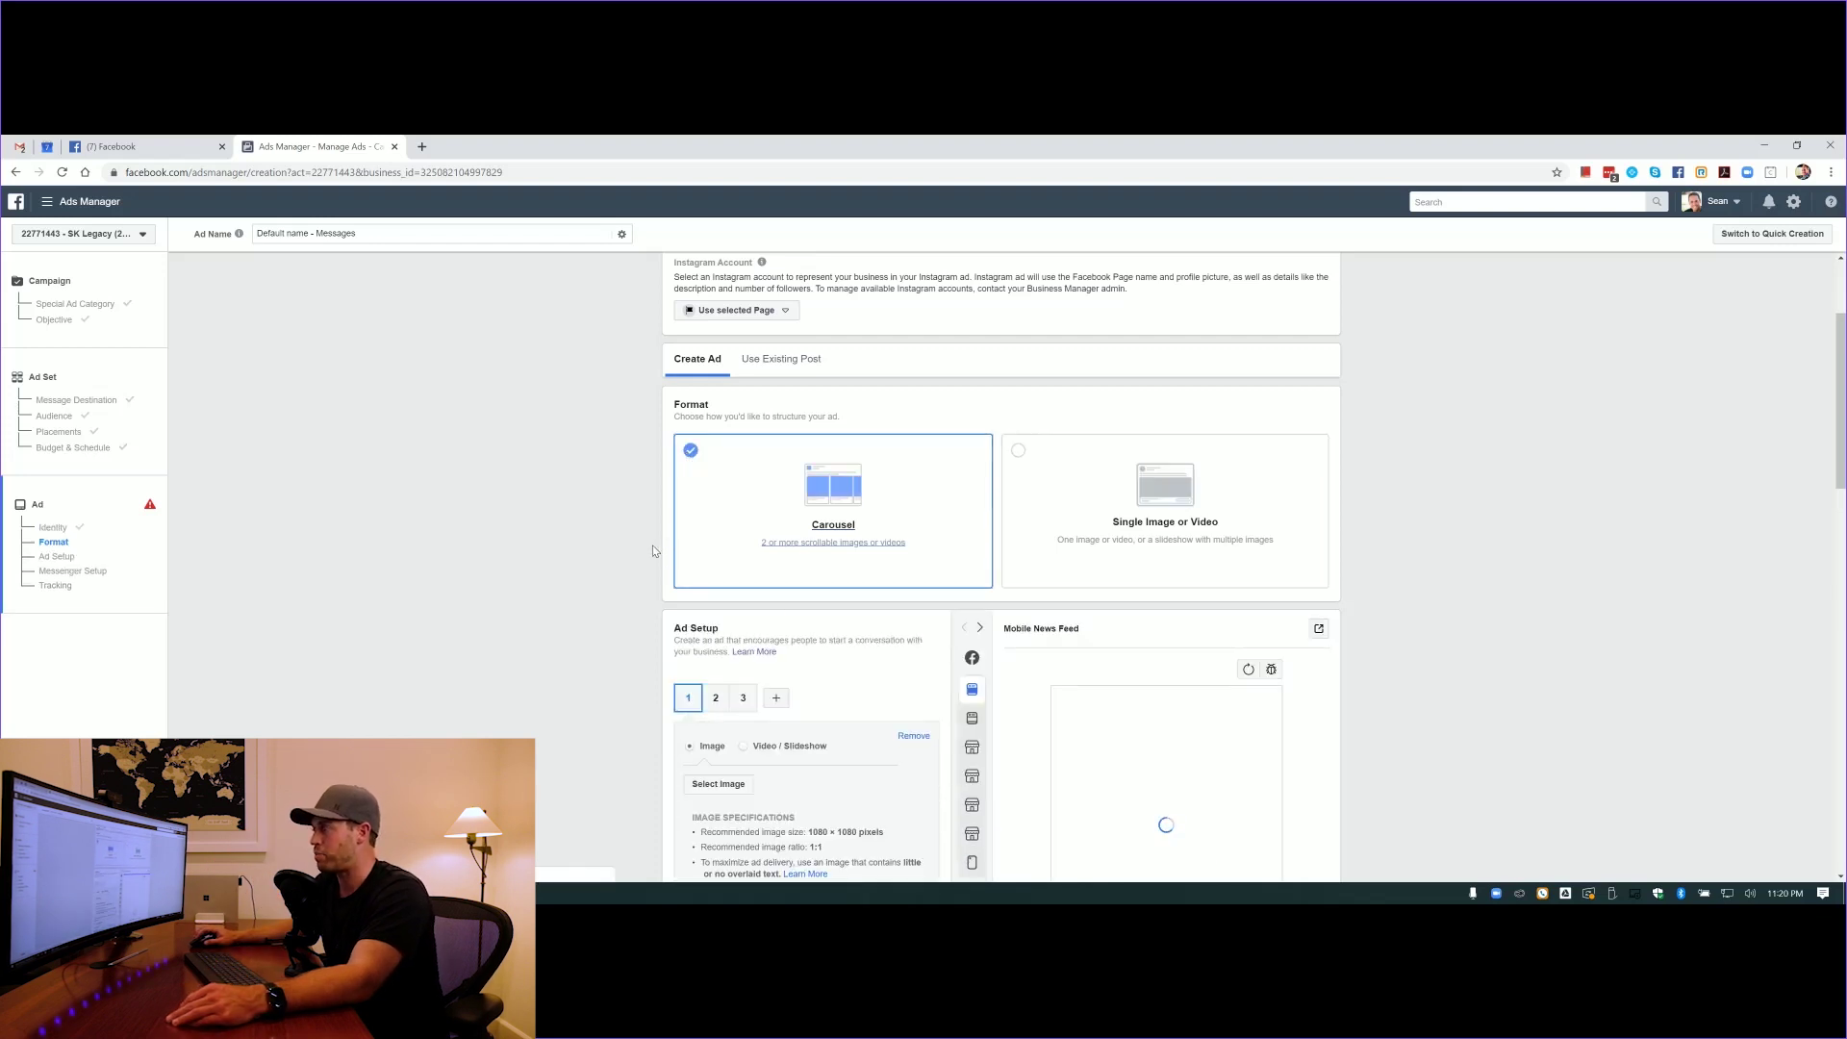
scroll(766, 545, down, 3)
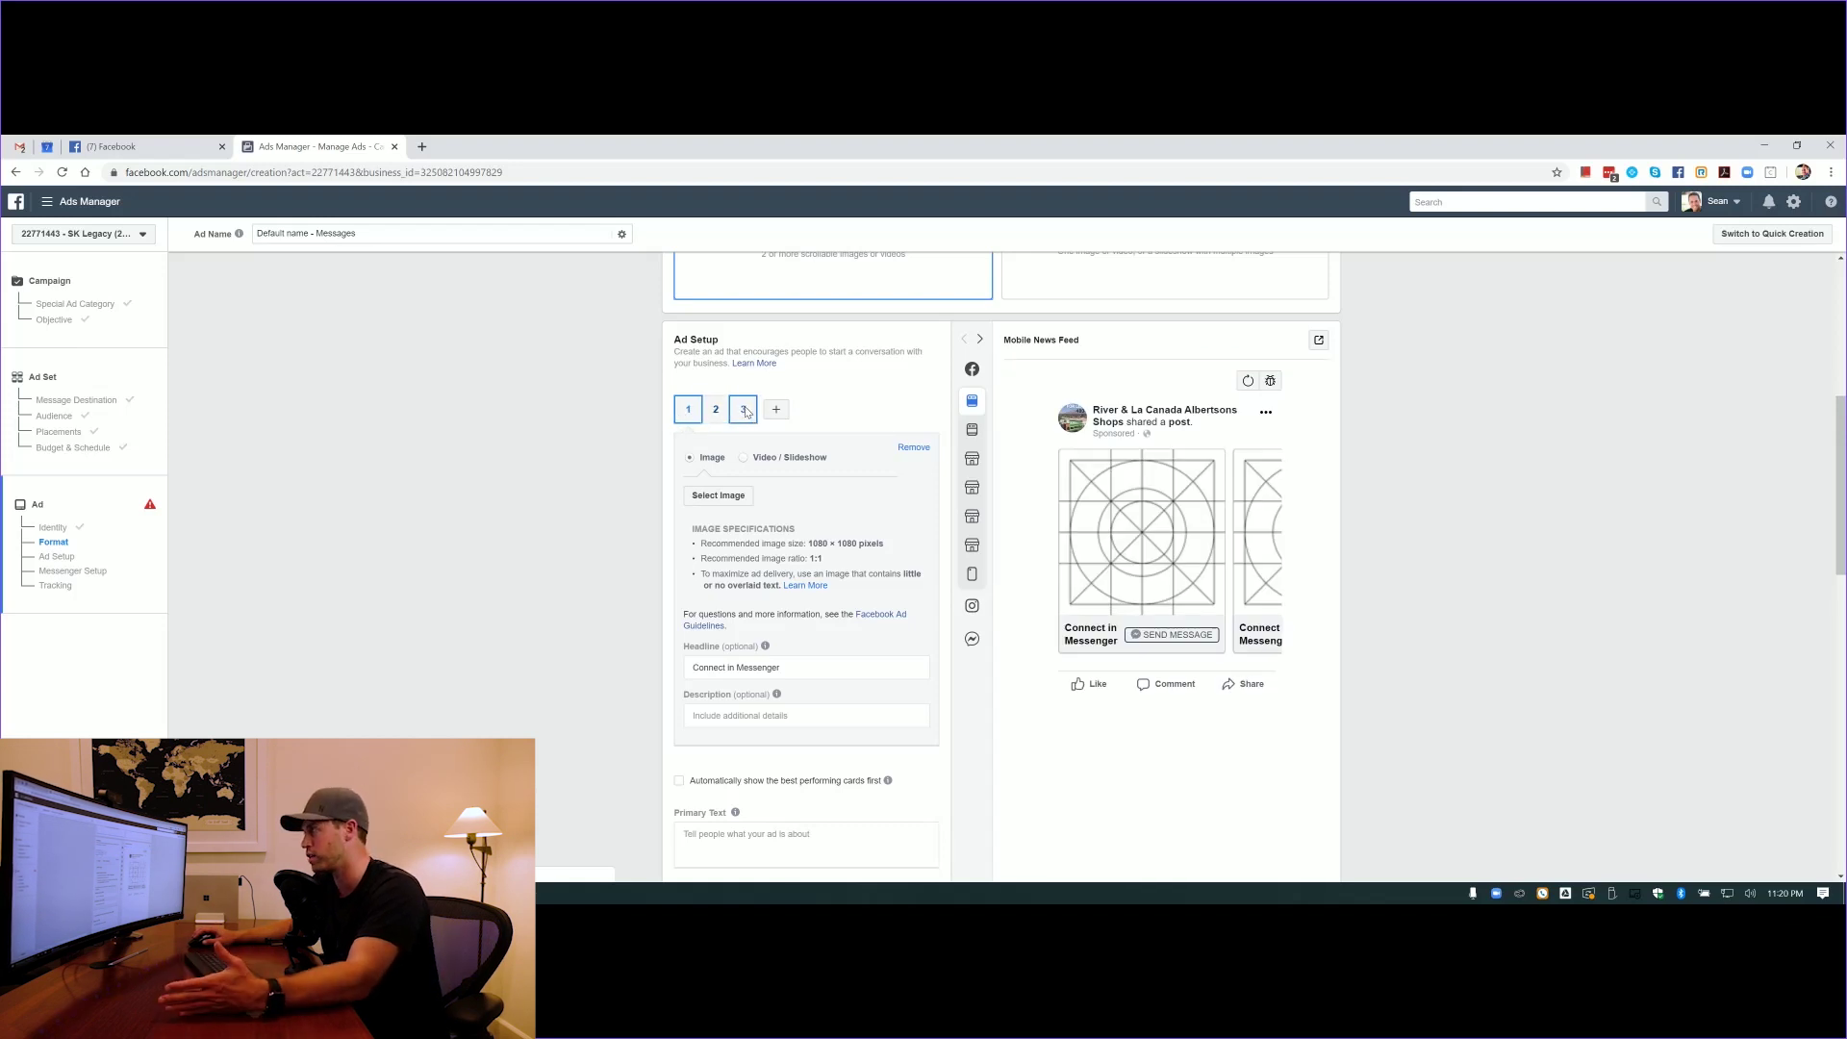
click(775, 408)
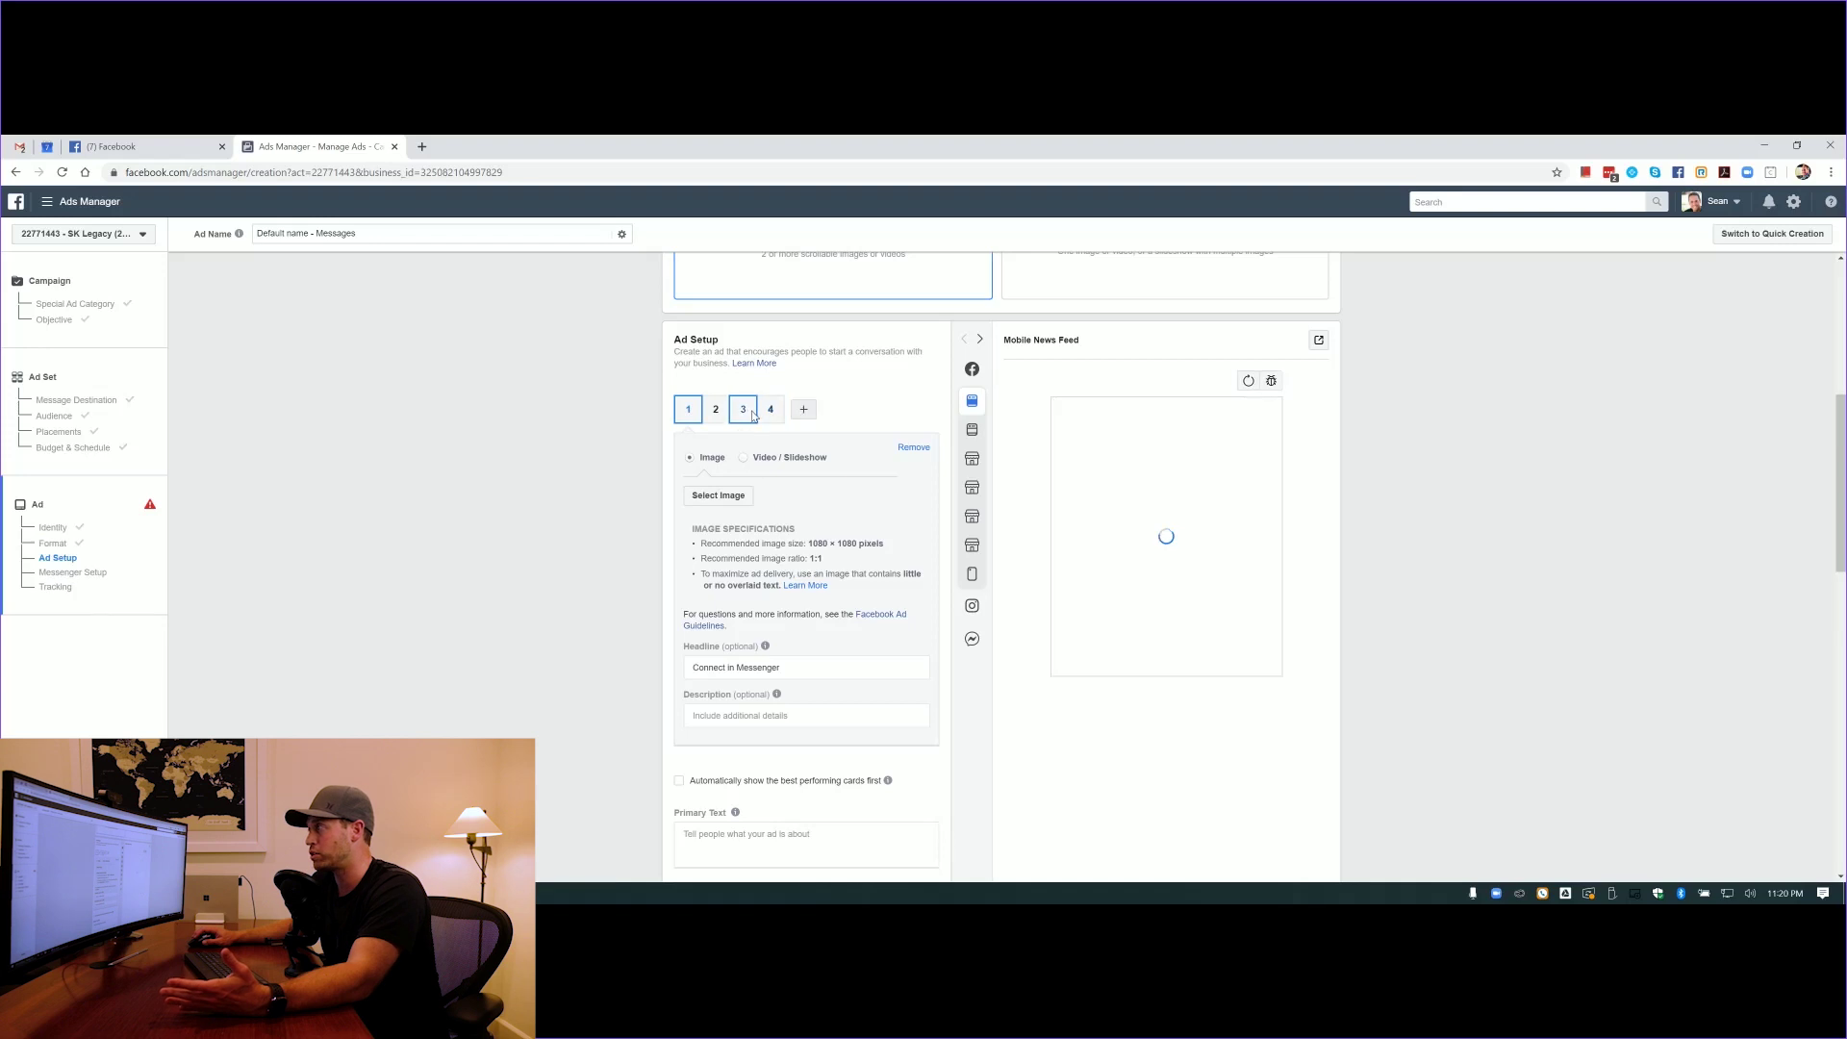
click(803, 409)
click(827, 414)
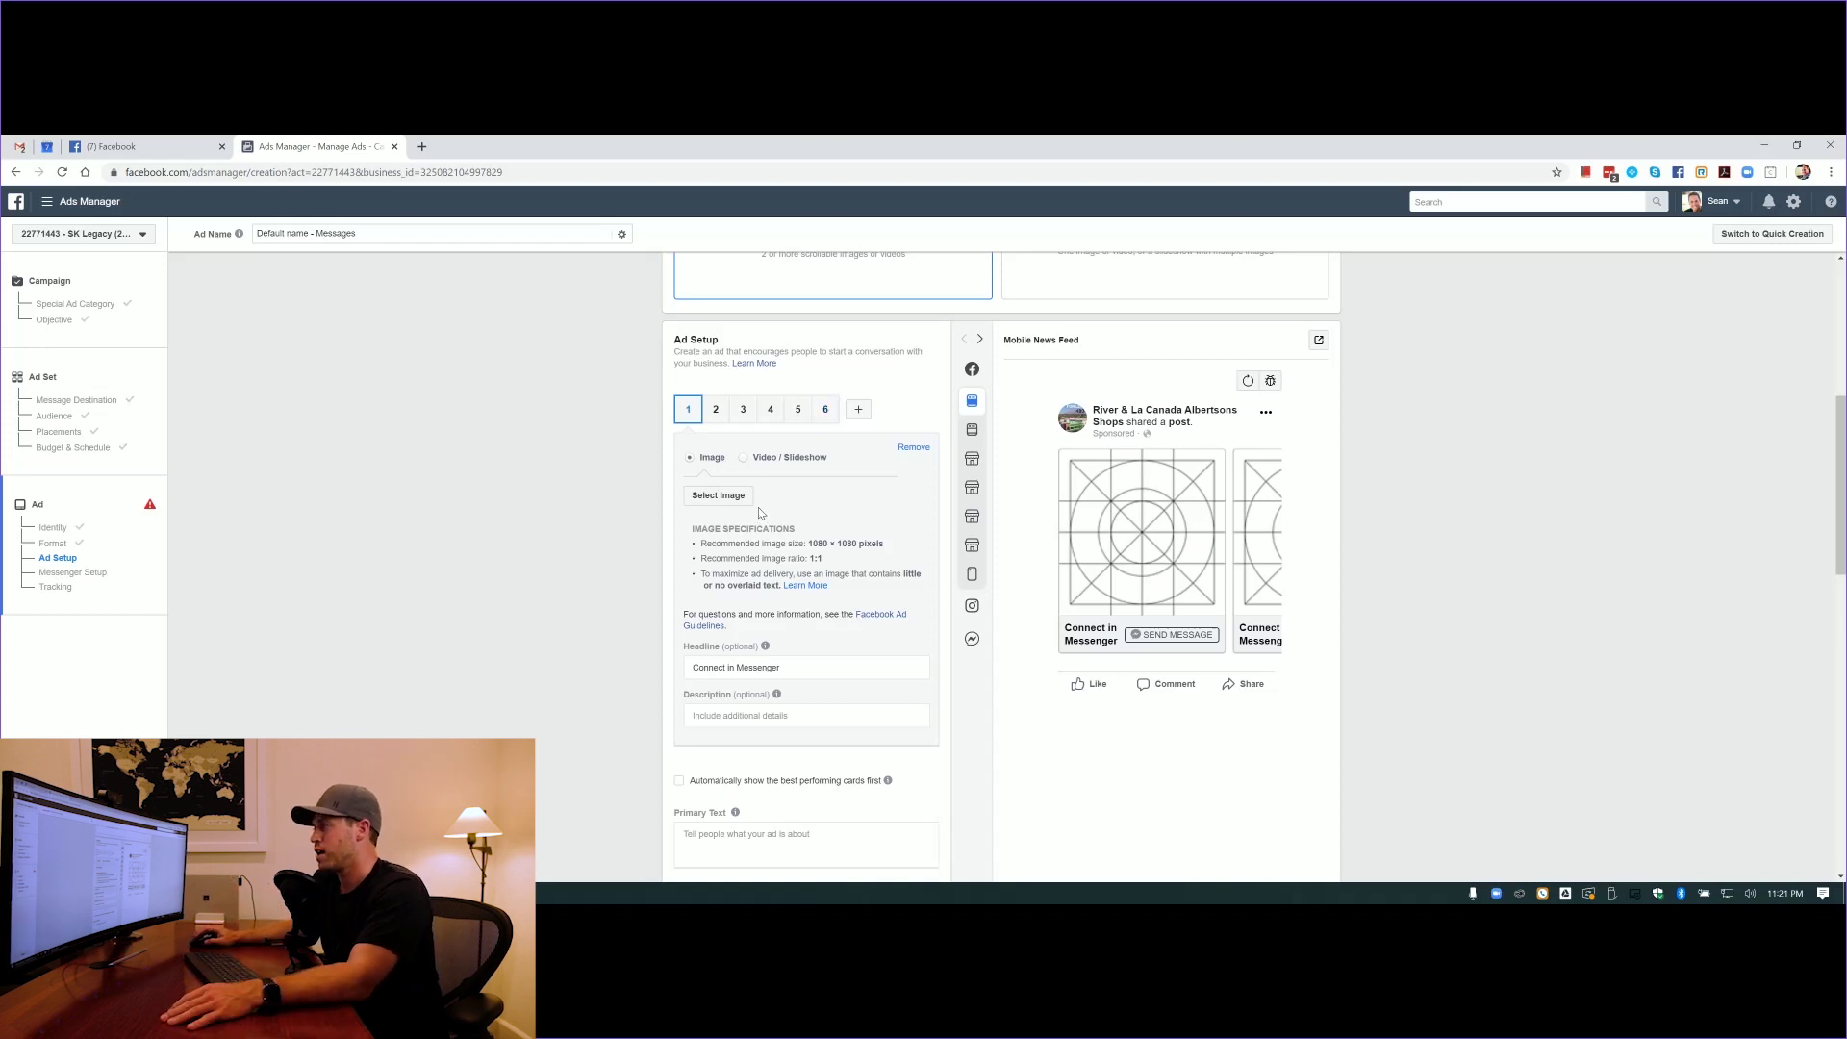
Review the card's recommended image specs, then go through its Headline and Description fields
key(ctrl+Tab)
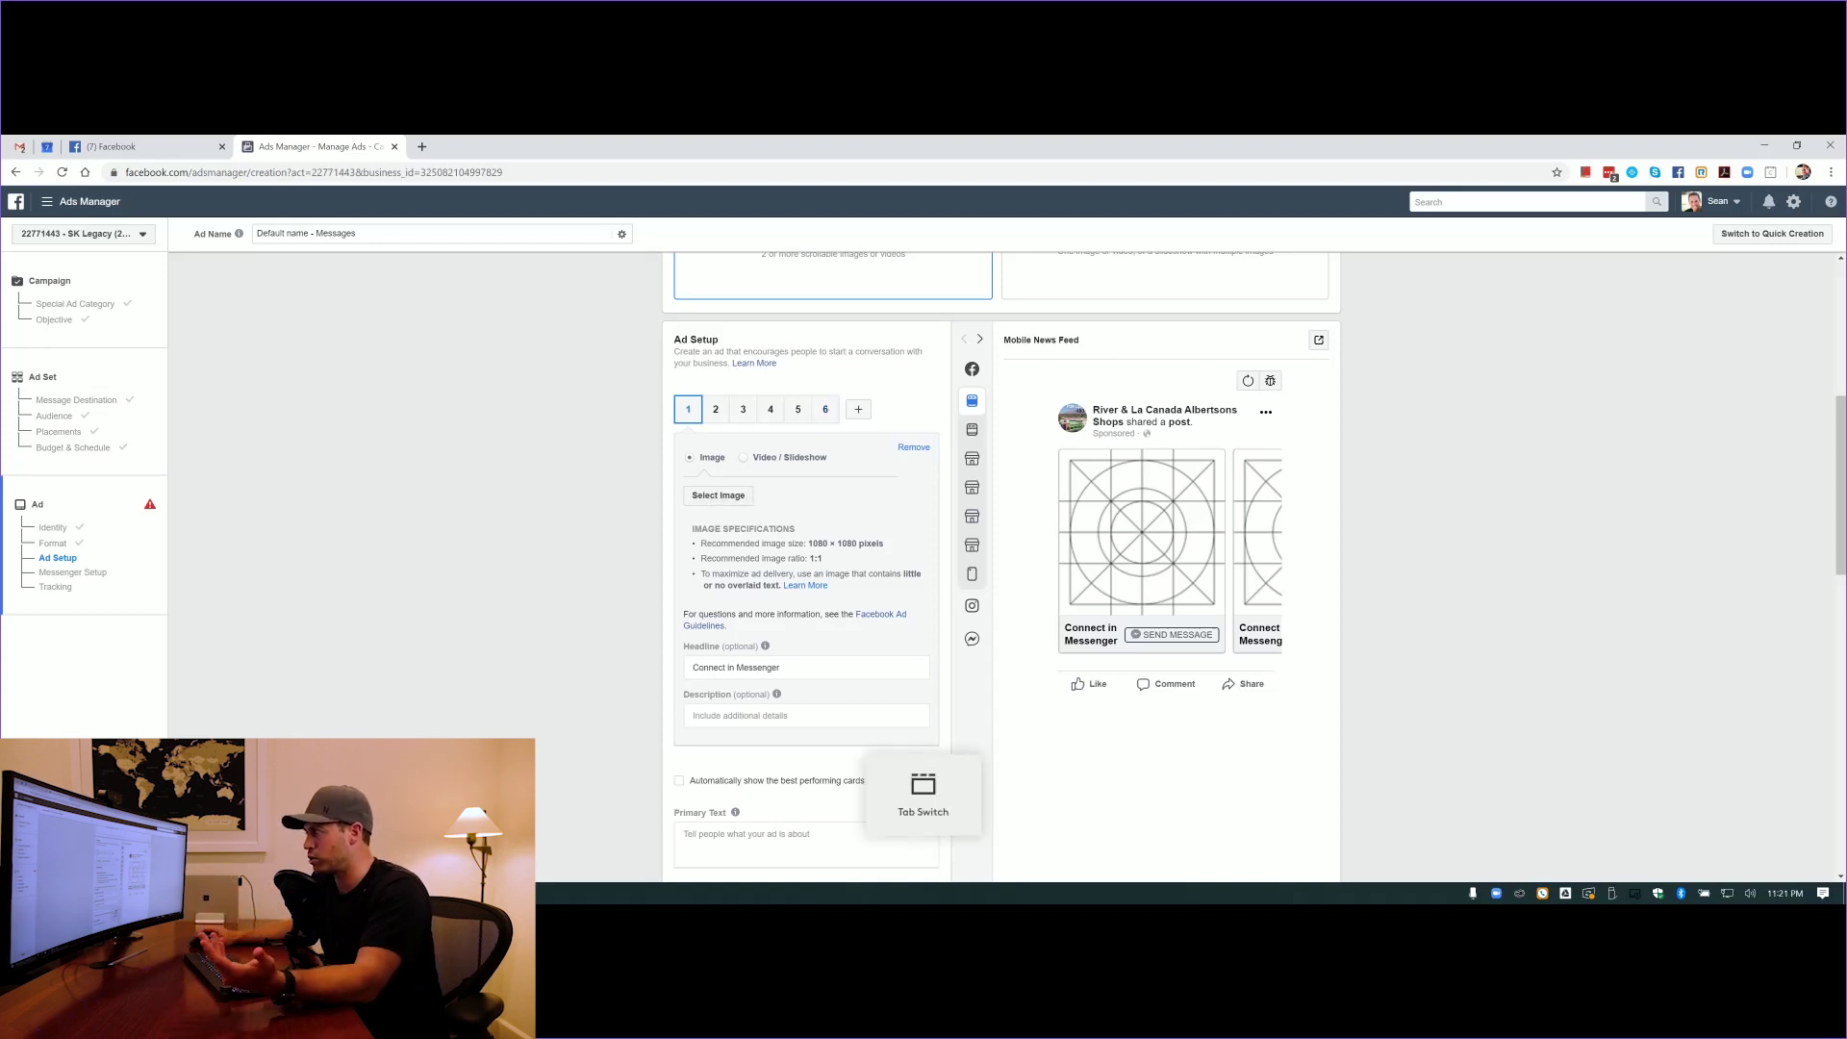
drag(734, 543, 862, 590)
click(814, 613)
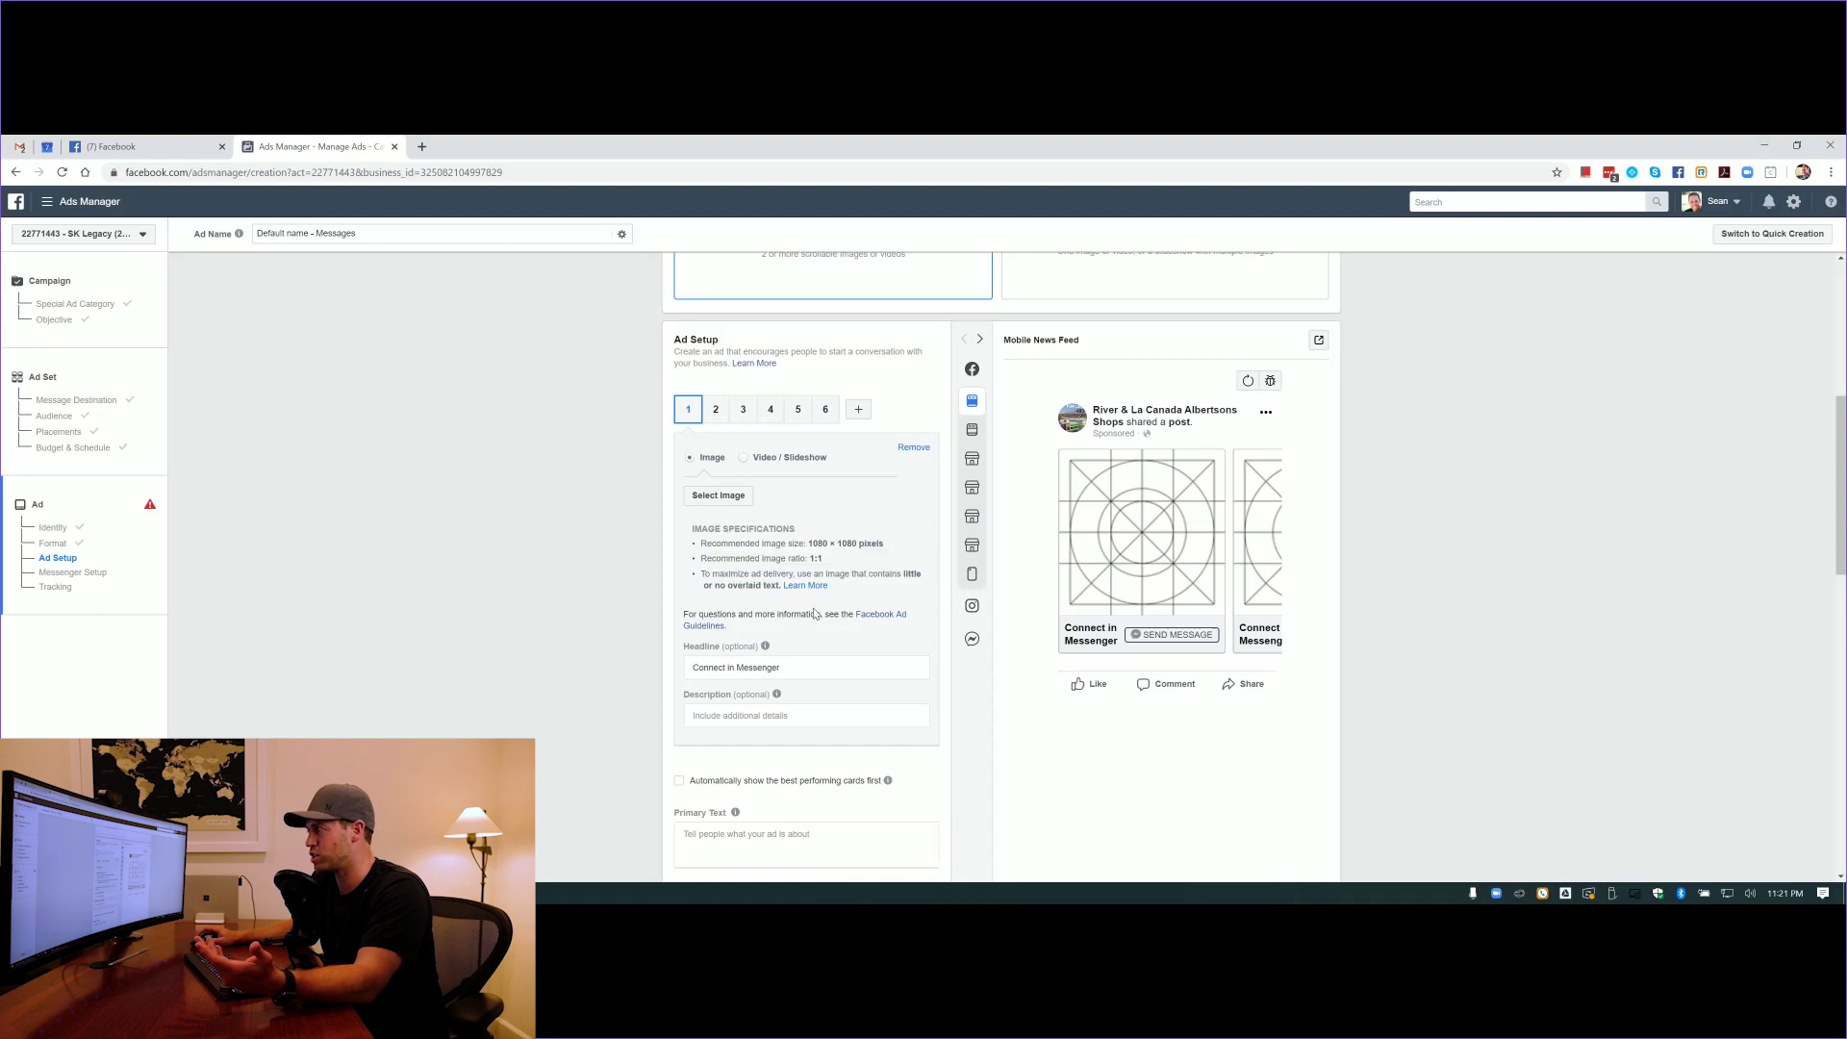
click(736, 666)
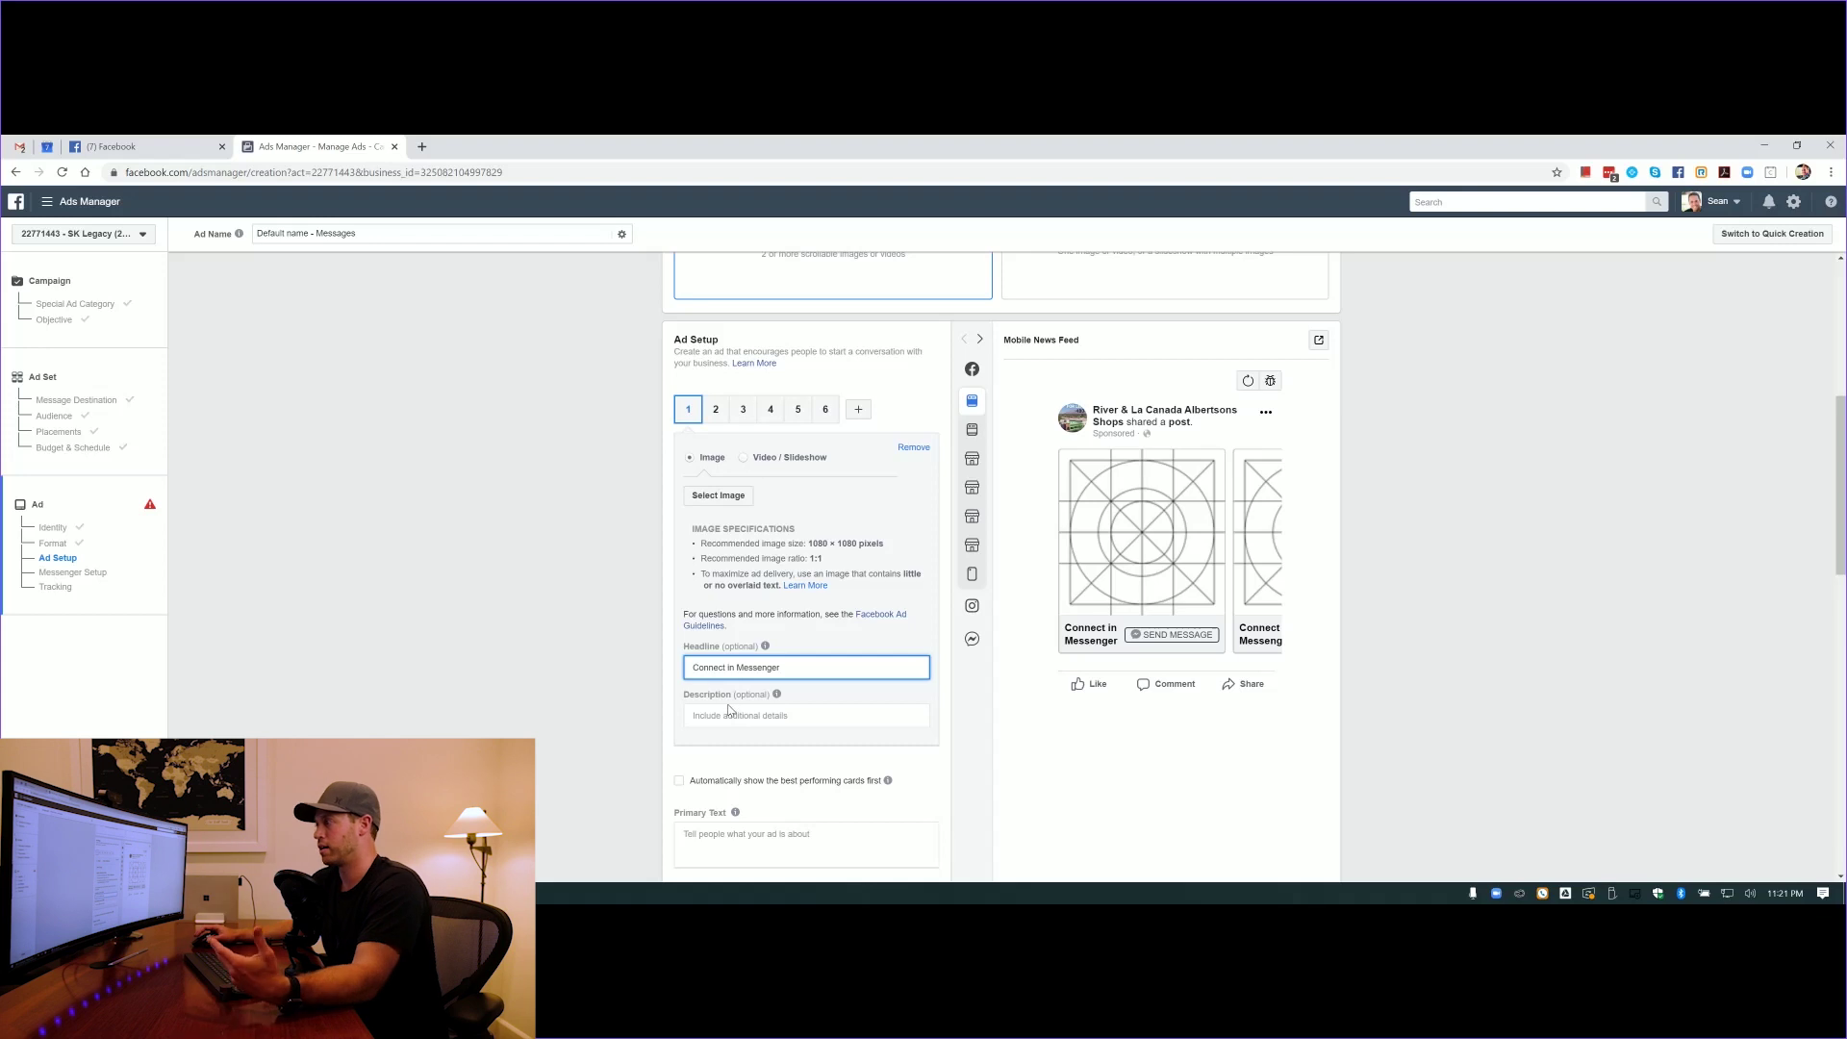
click(767, 715)
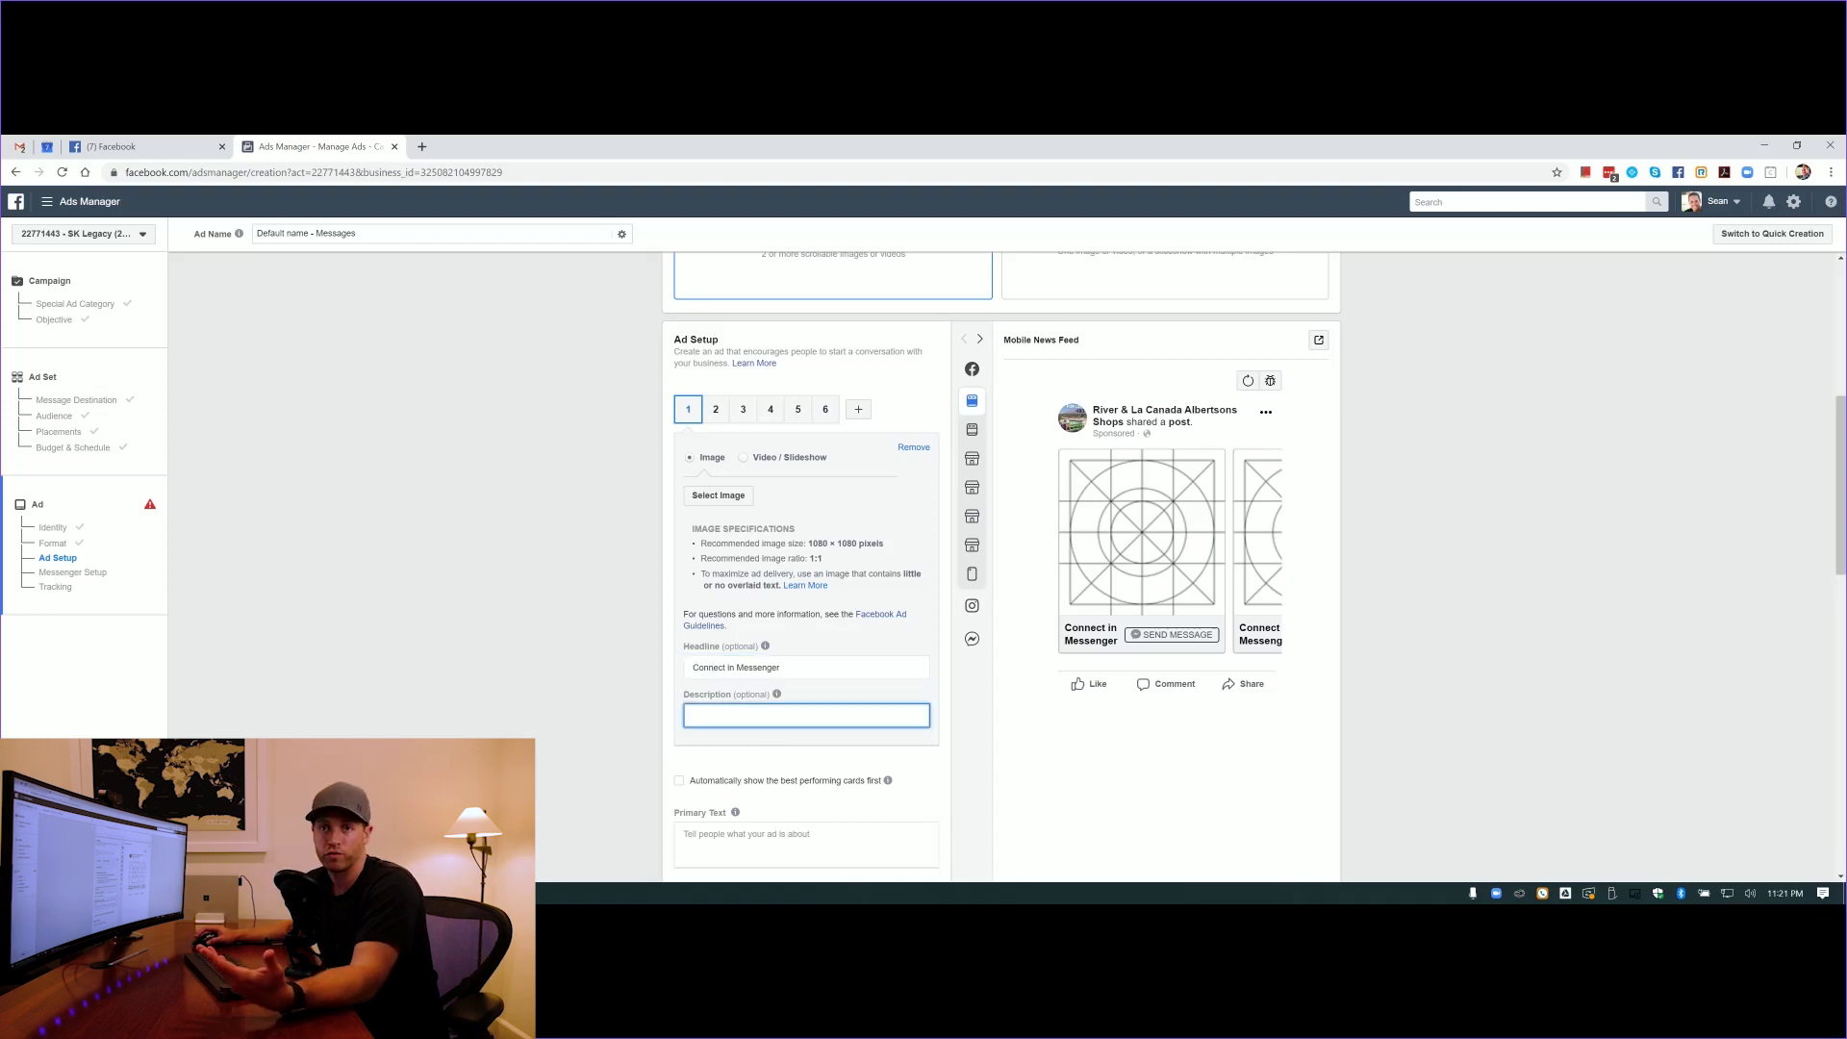
Enable 'Automatically show the best performing cards first' for the carousel
key(ctrl+Tab)
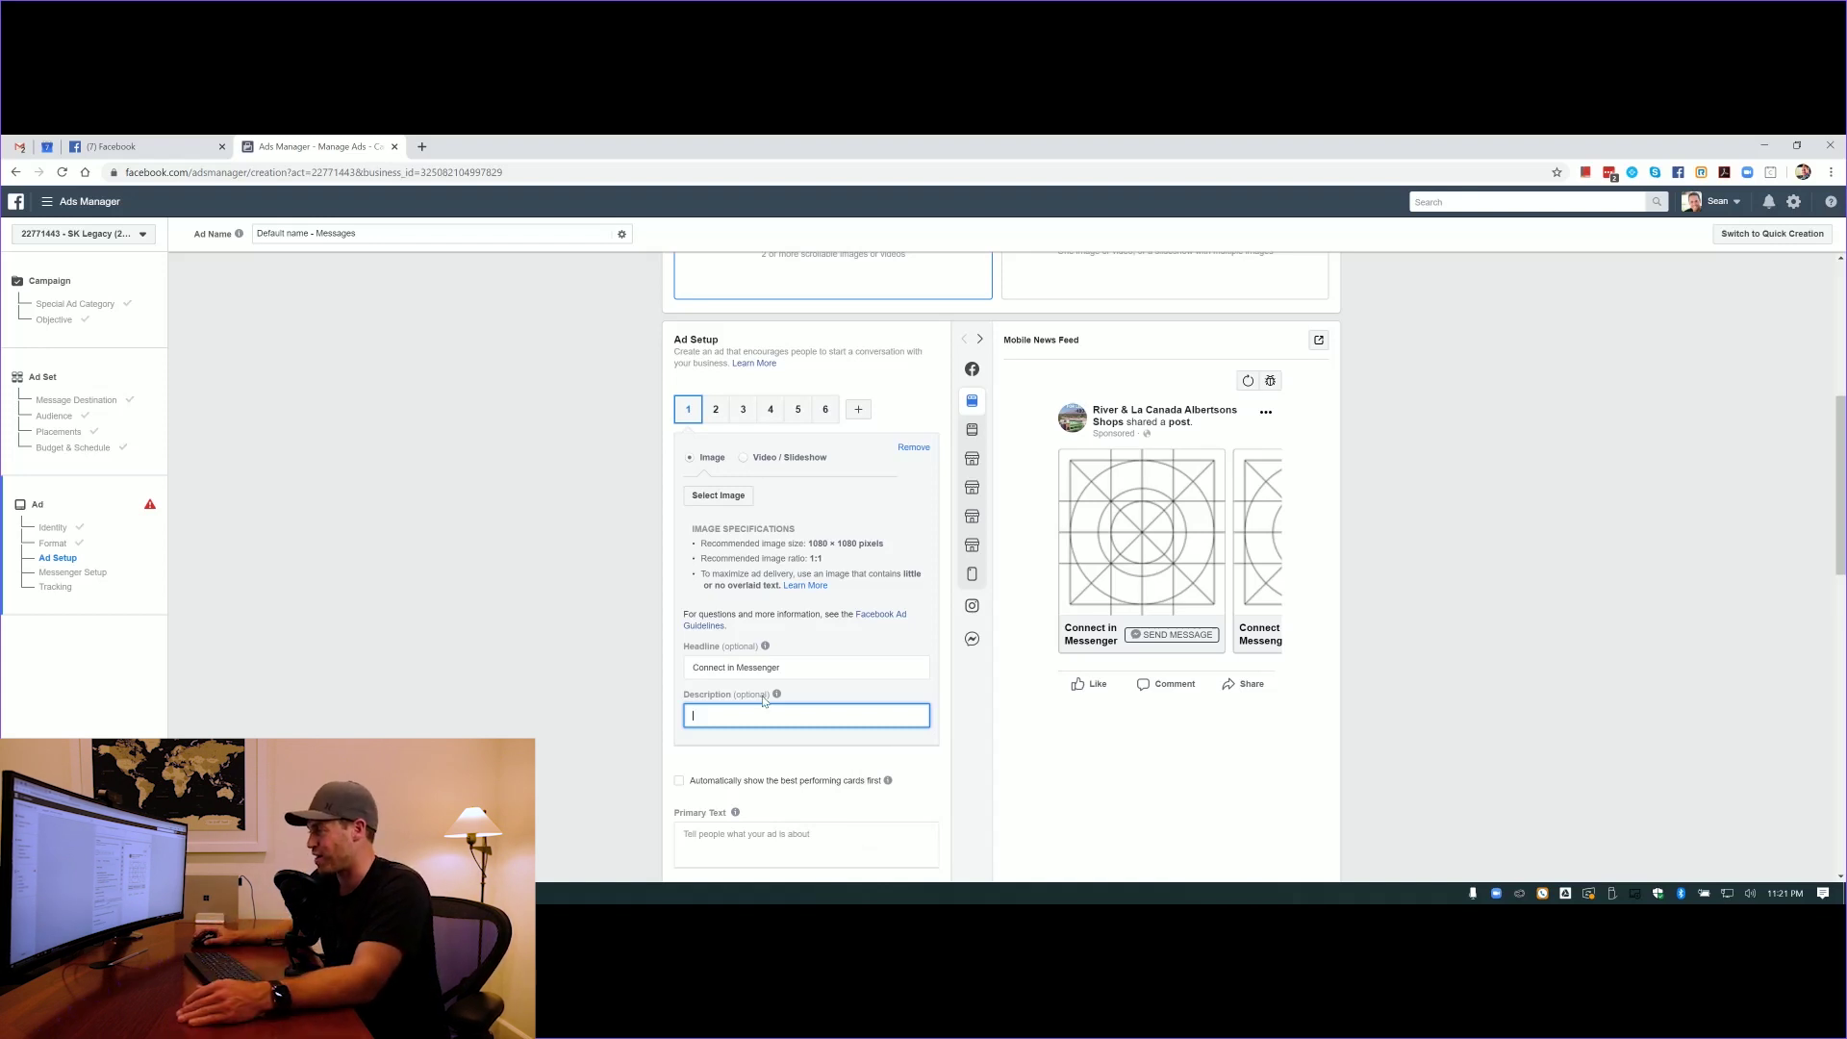
scroll(763, 700, down, 3)
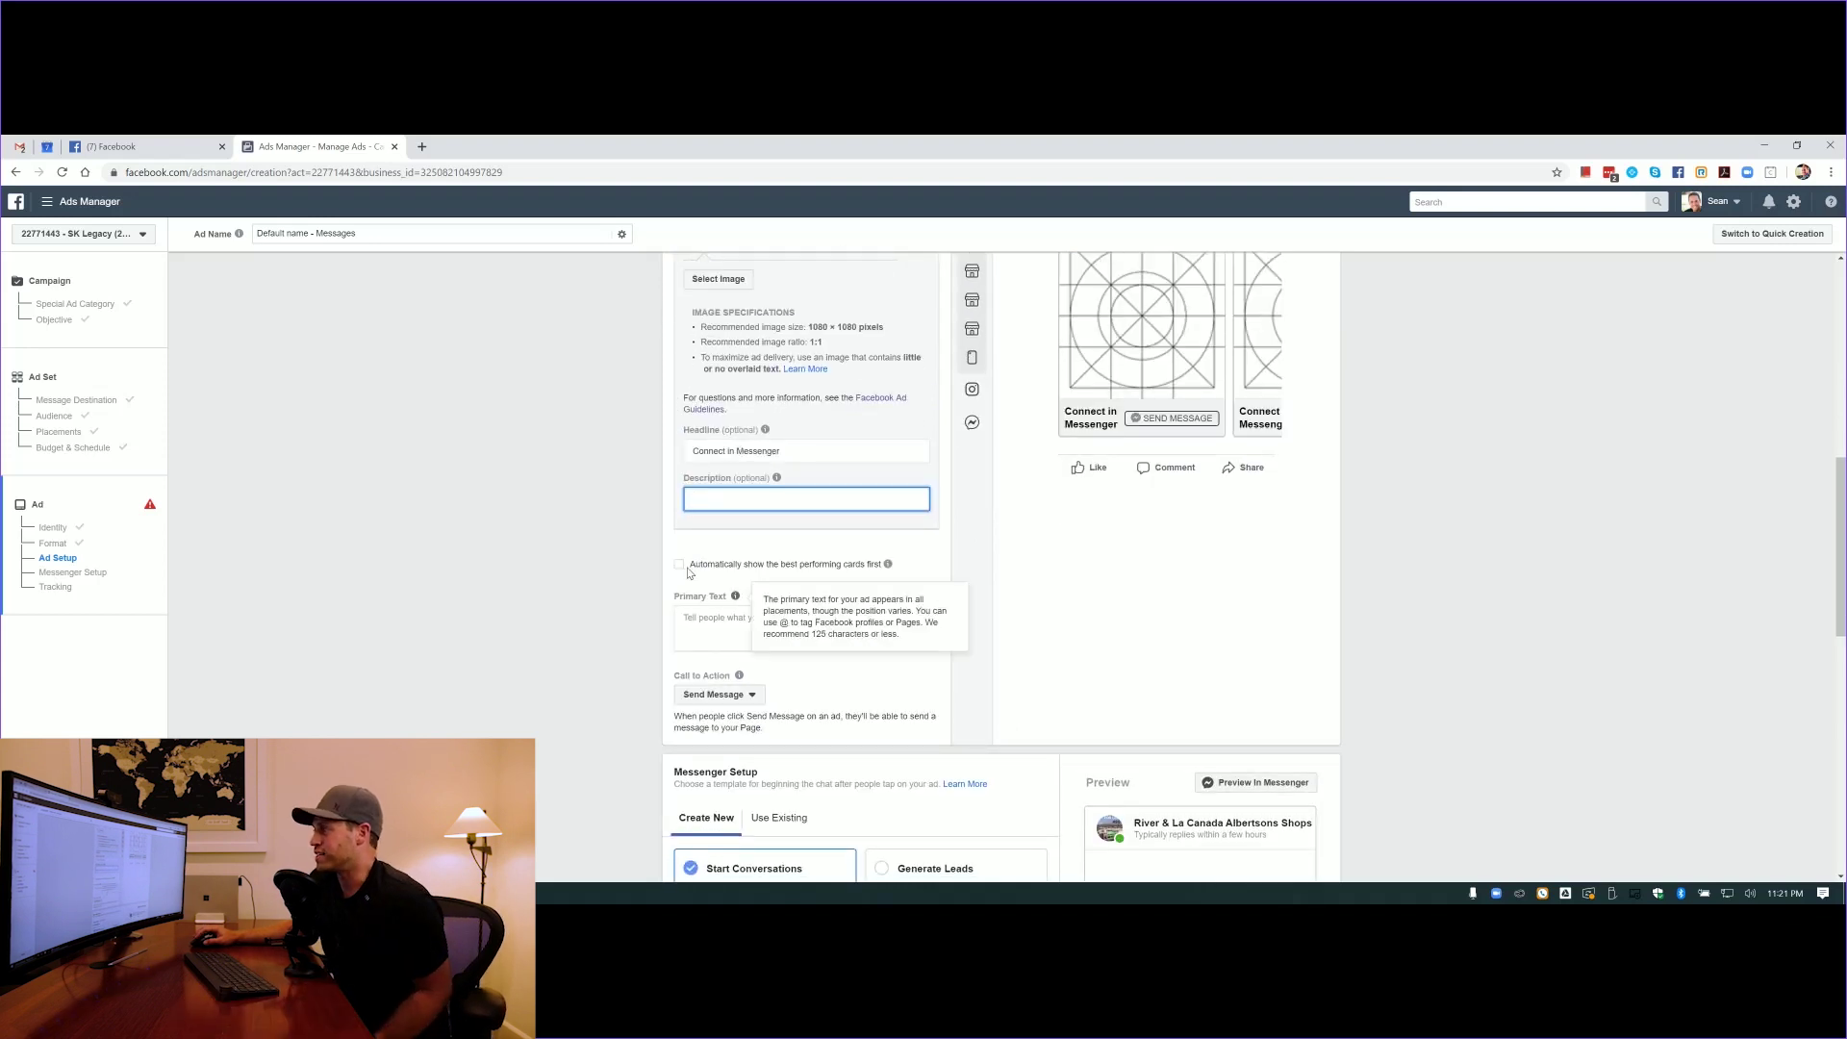
click(679, 566)
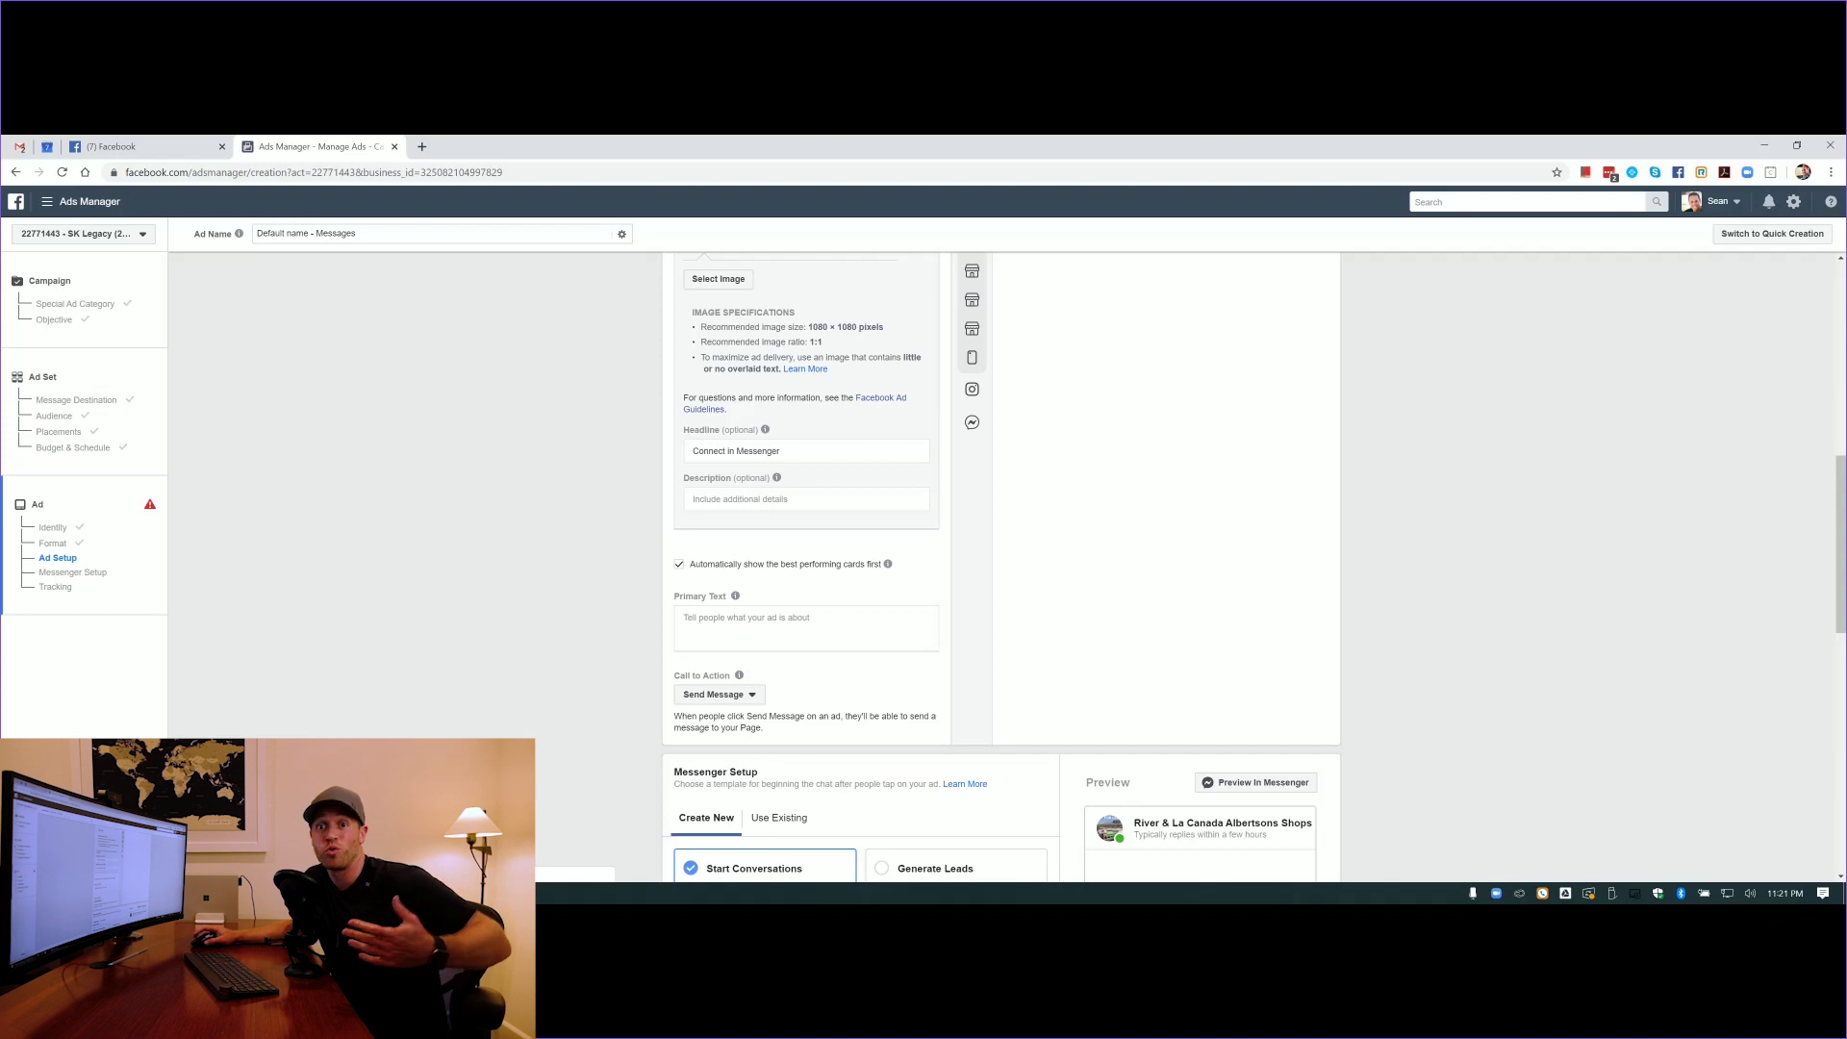
key(ctrl+Tab)
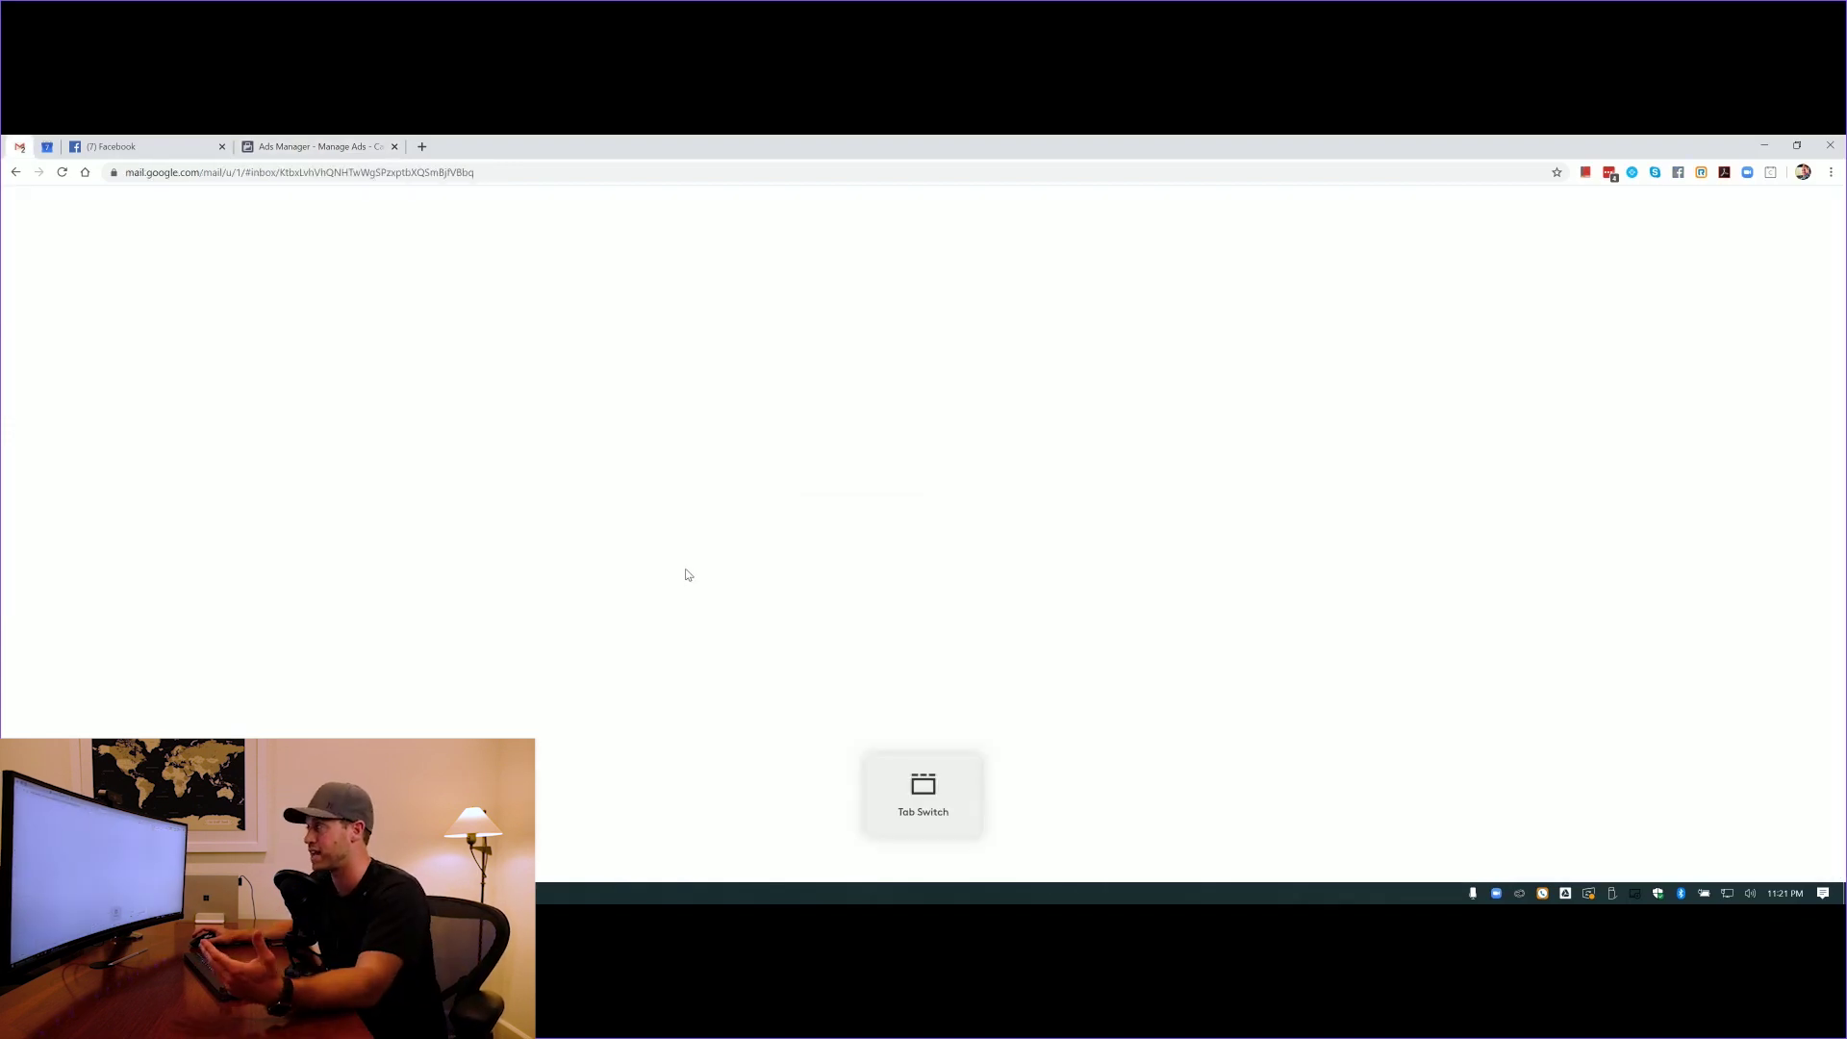
click(273, 146)
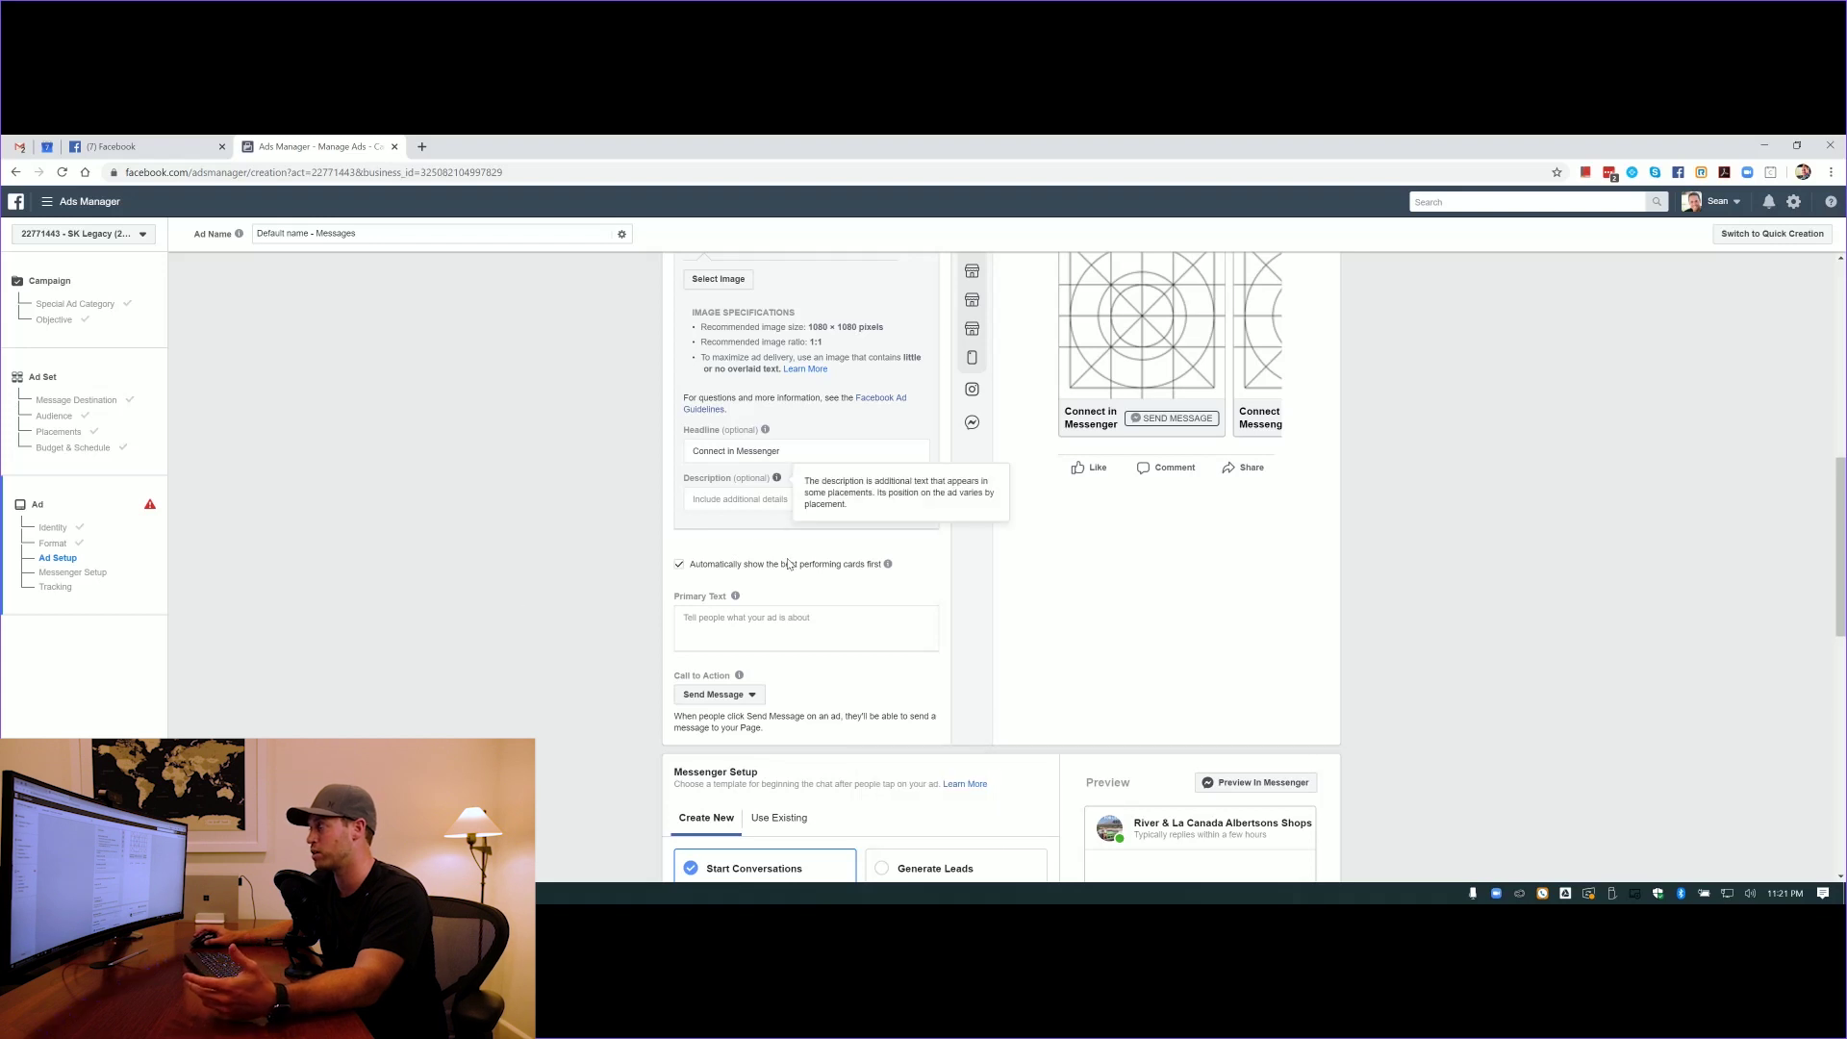
mouse_move(735, 597)
scroll(635, 544, down, 2)
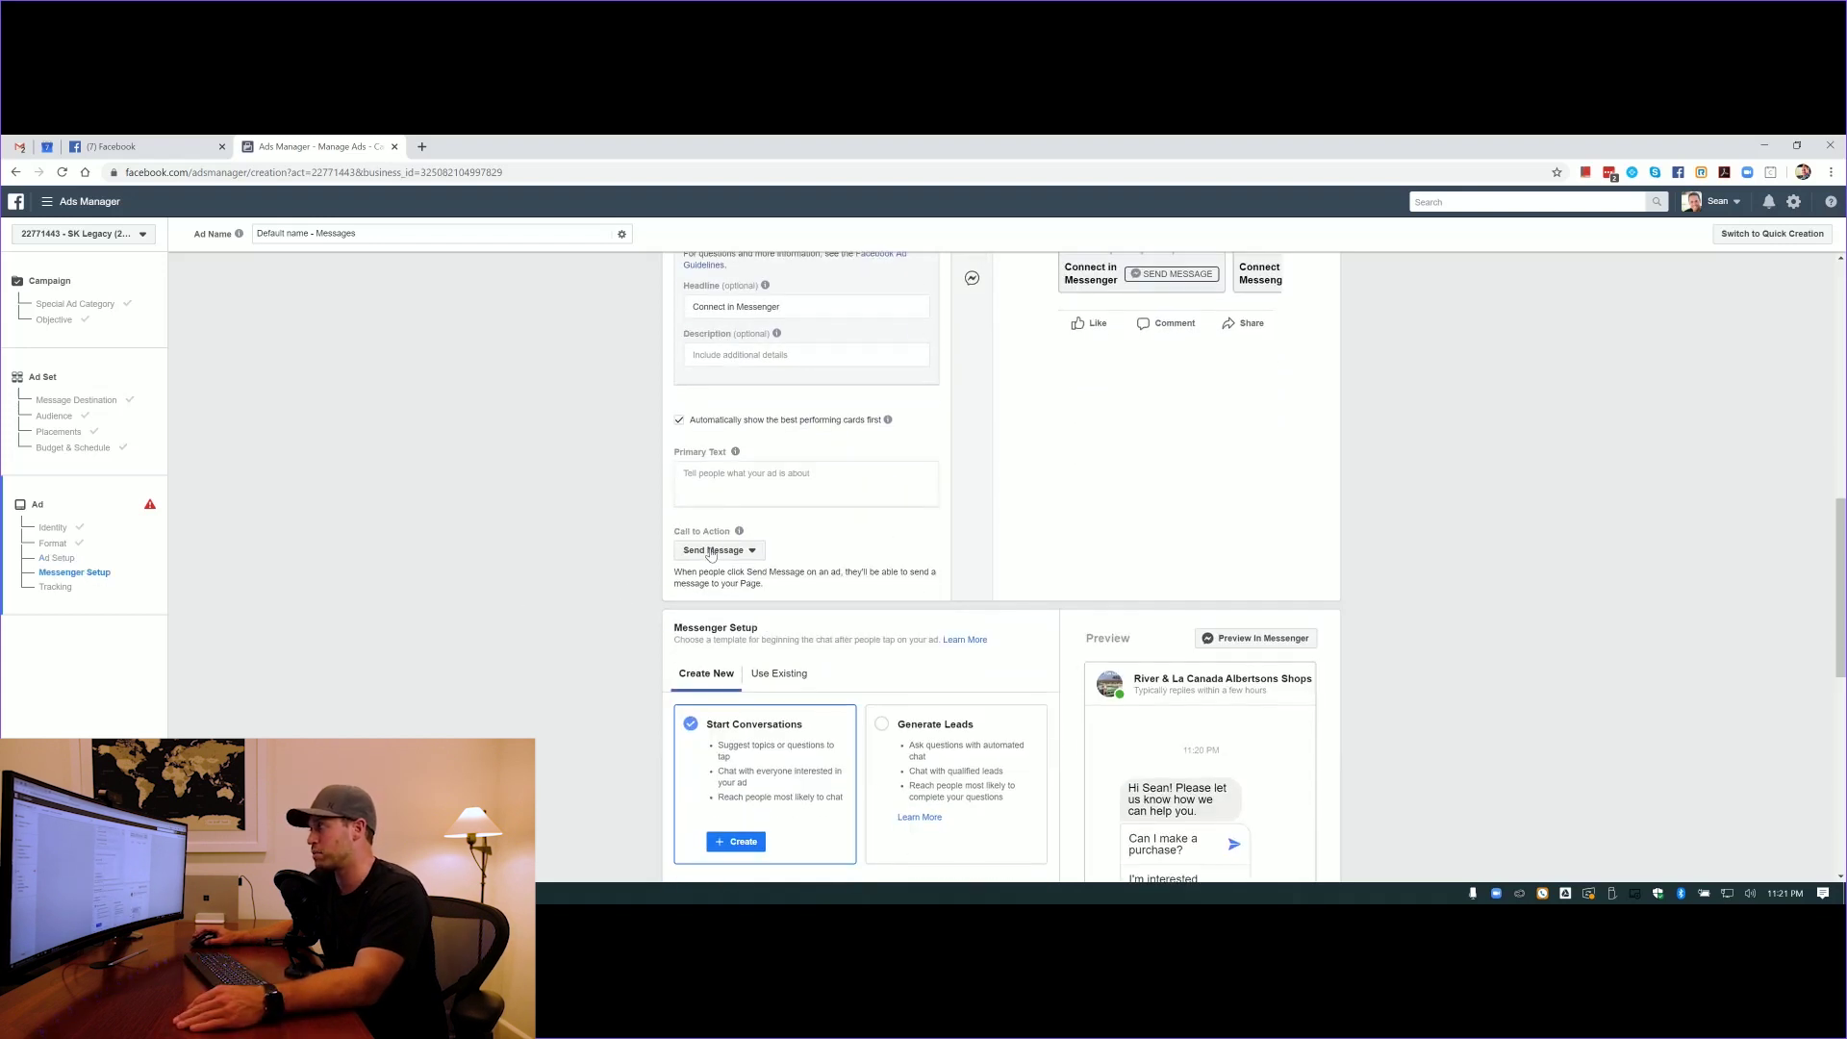
scroll(635, 545, down, 3)
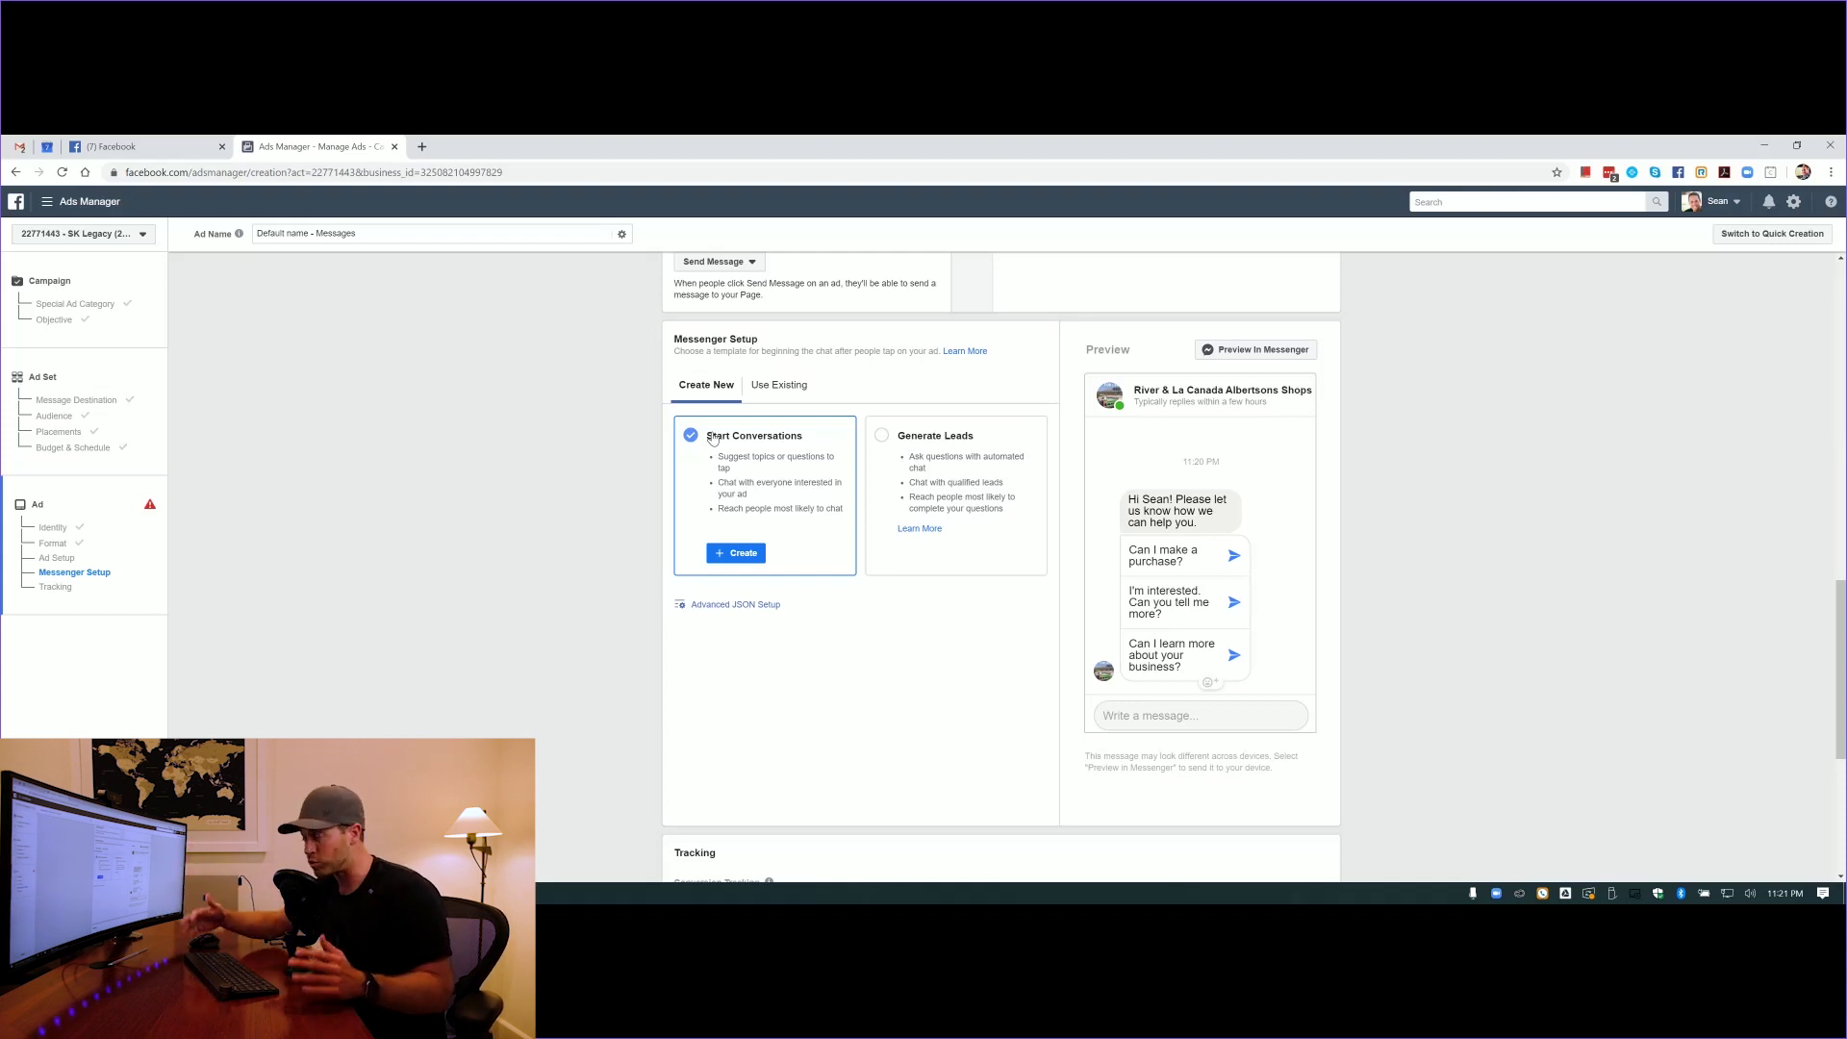
scroll(814, 490, down, 4)
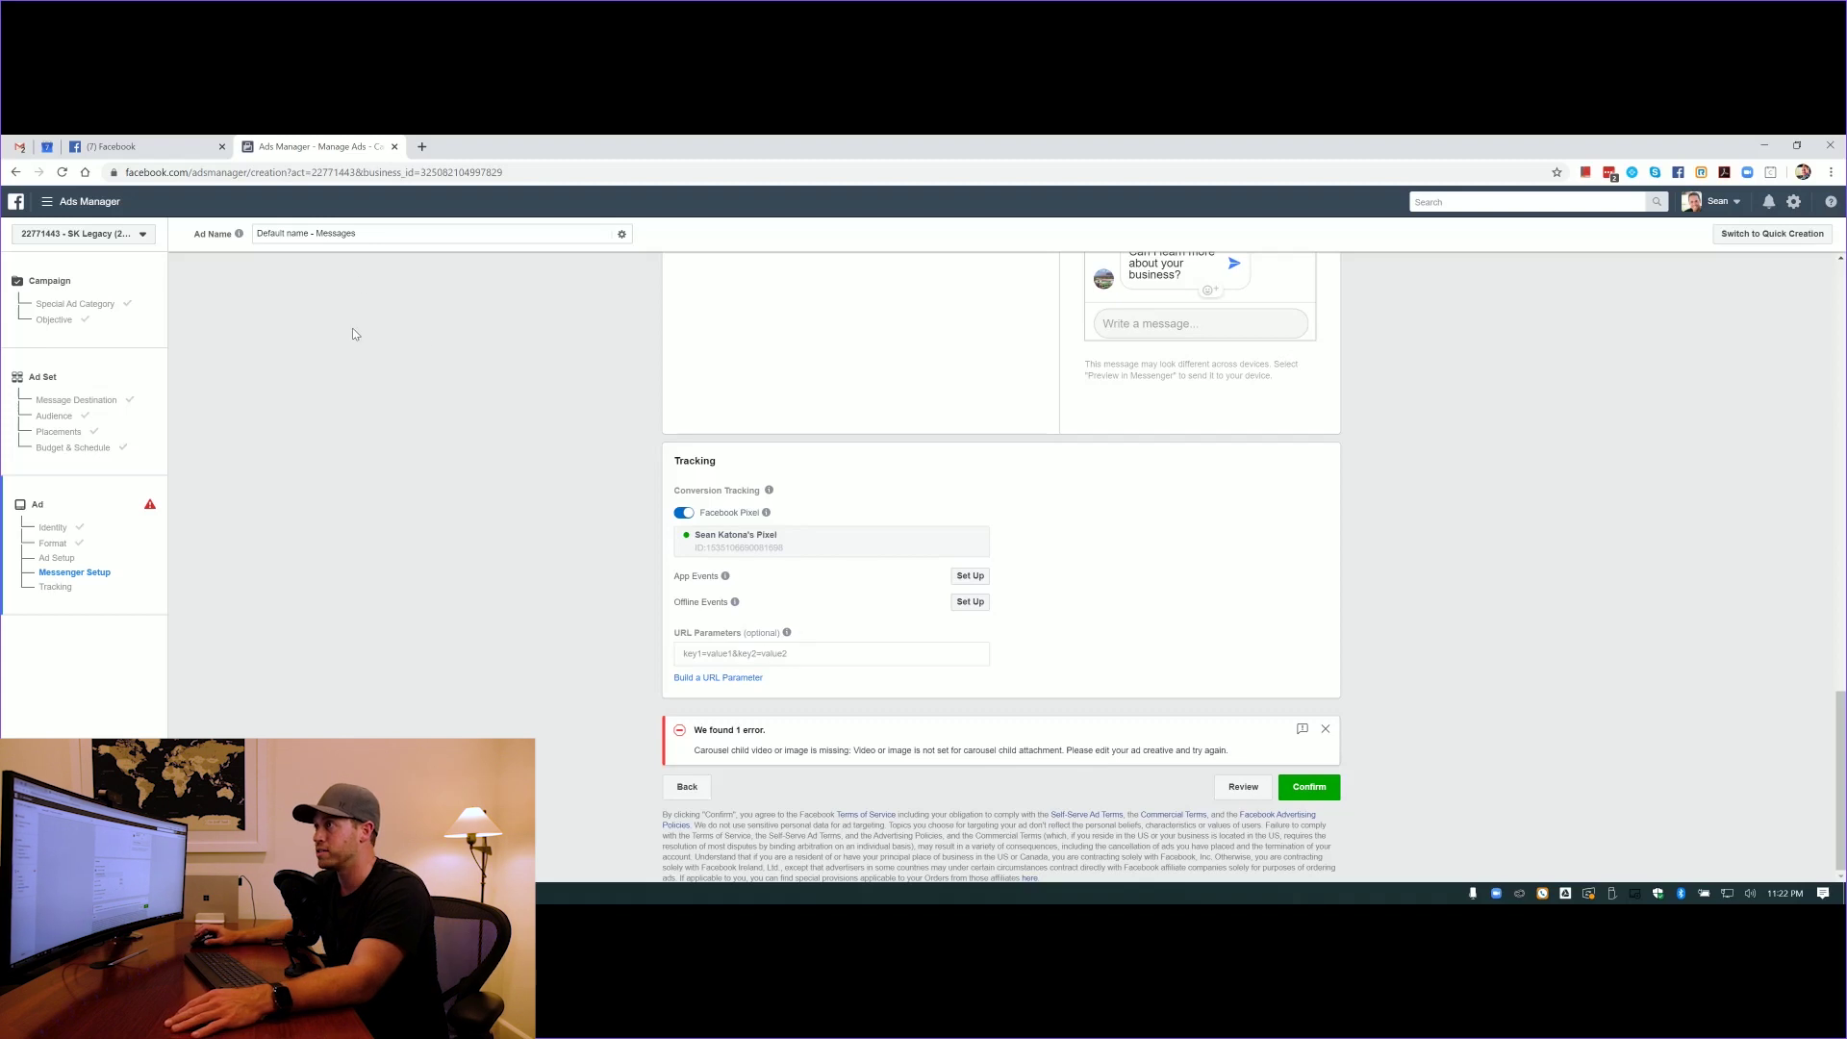
scroll(262, 302, up, 5)
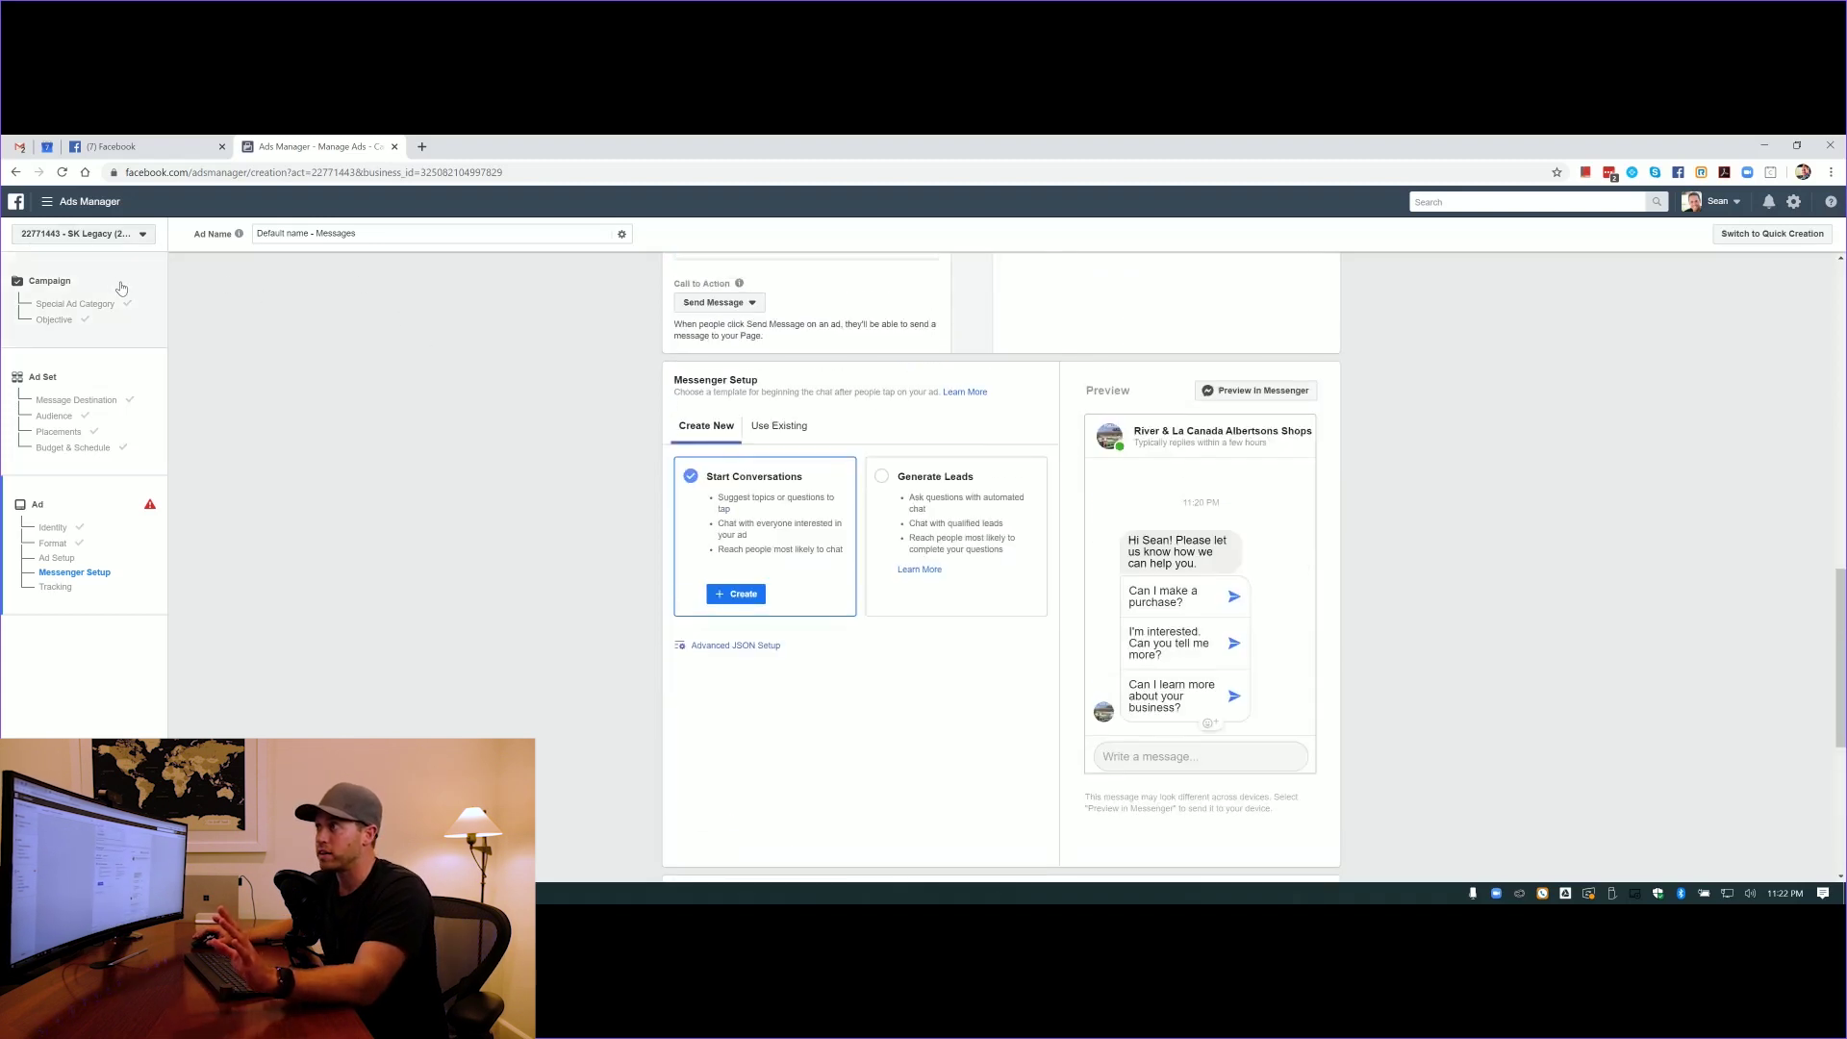
scroll(314, 337, up, 3)
key(alt+Left)
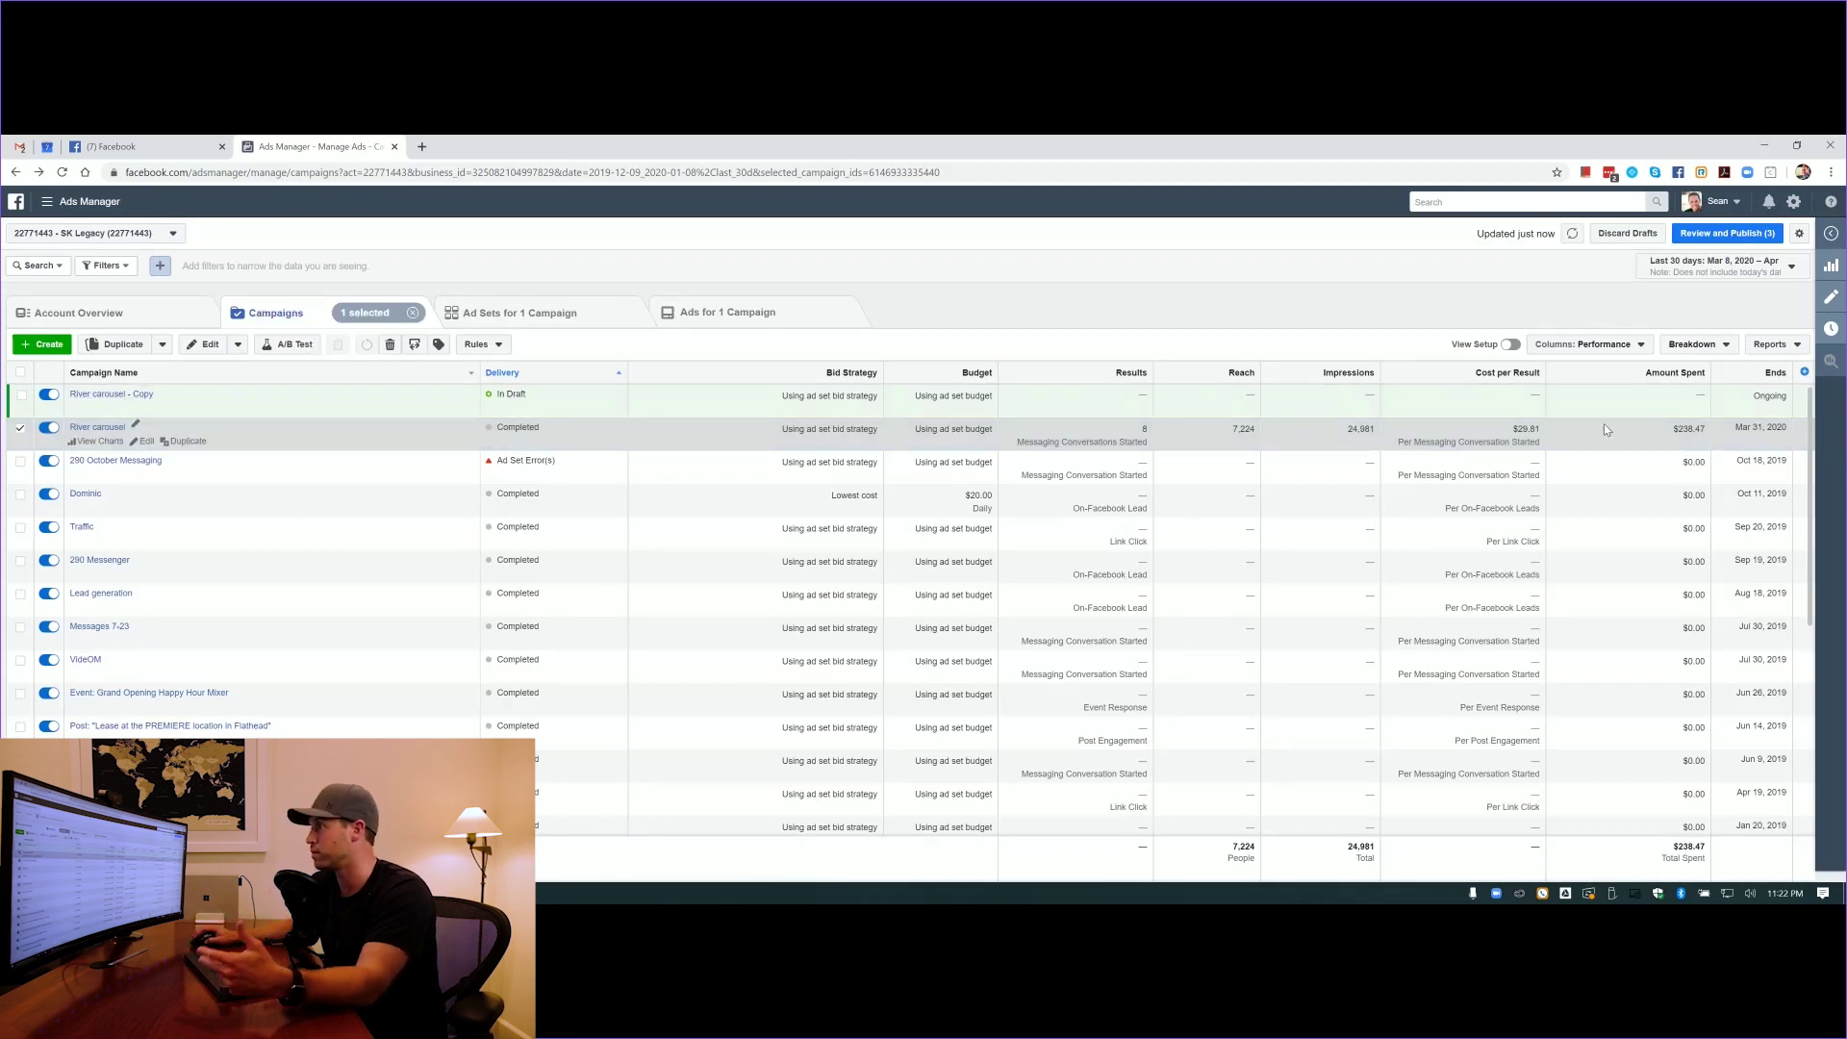
Note the River carousel's cost per result, 24,981 impressions and 7,224 reach, then open the campaign
mouse_move(1498, 430)
mouse_down()
mouse_move(1558, 438)
mouse_move(1530, 430)
mouse_up()
click(1528, 430)
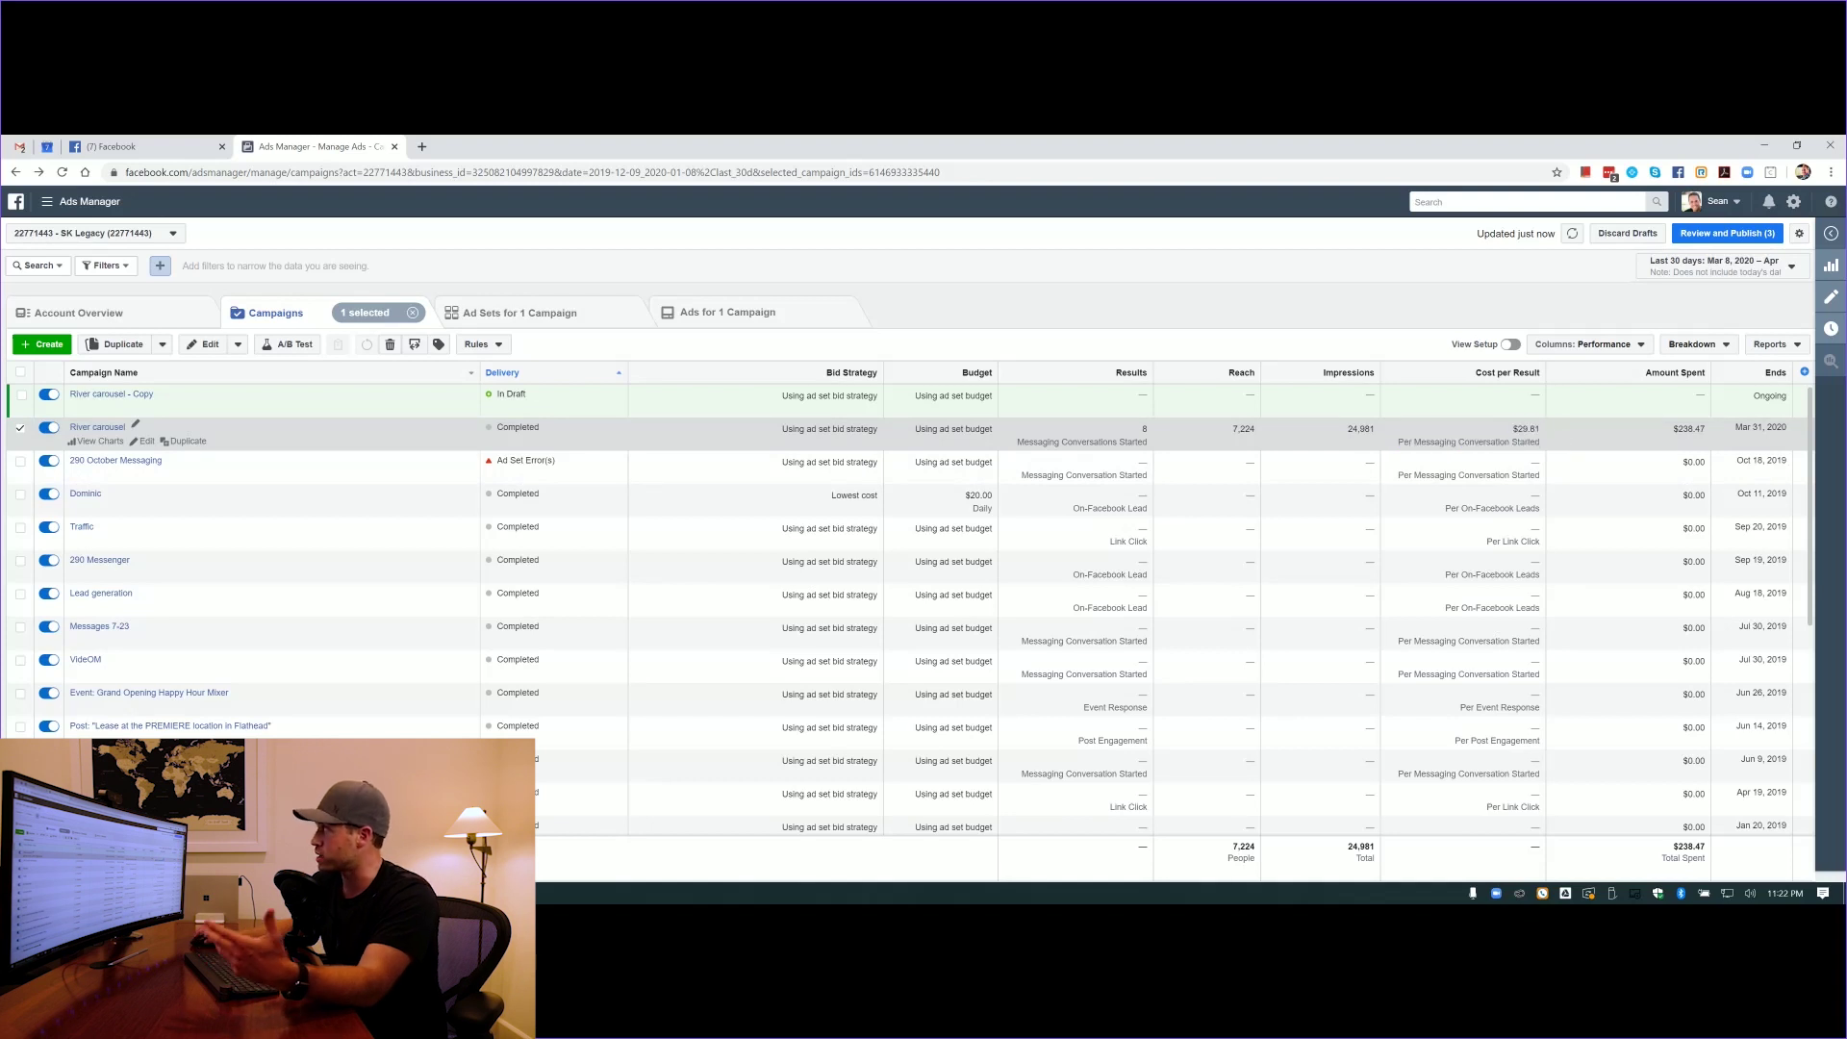
double_click(1359, 429)
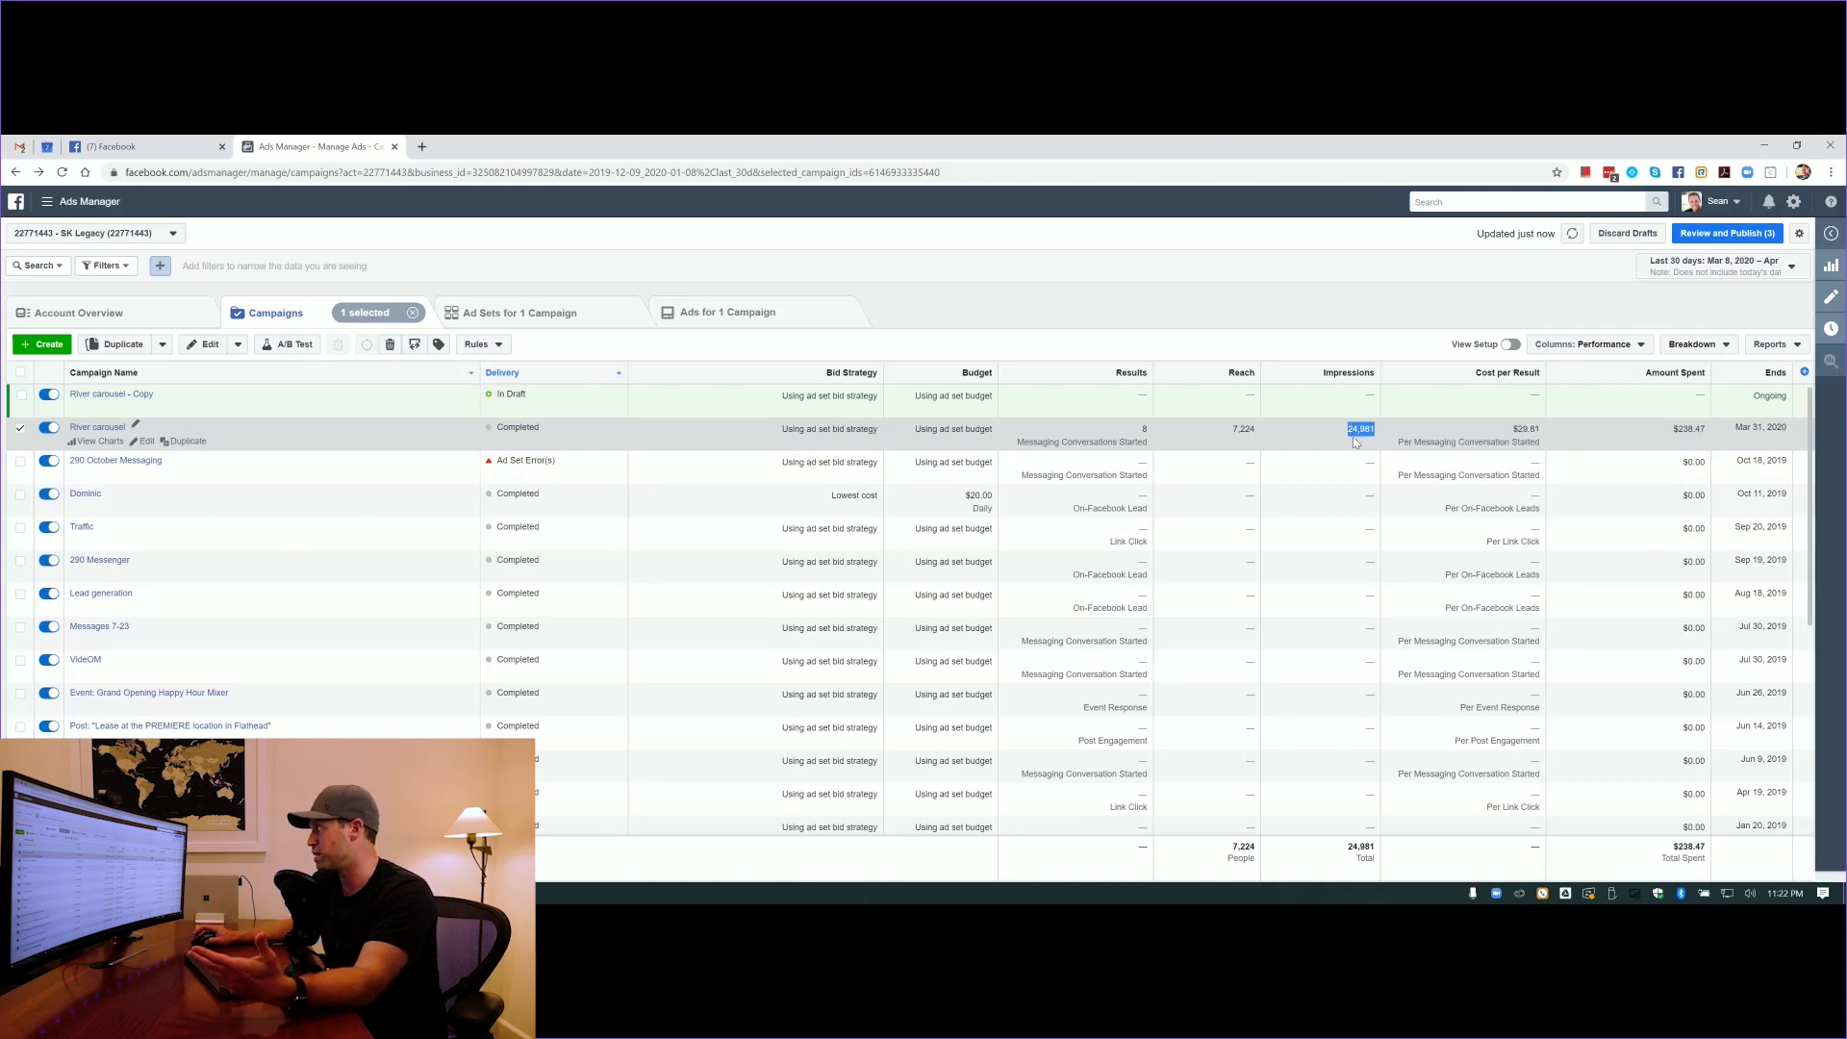
click(1354, 436)
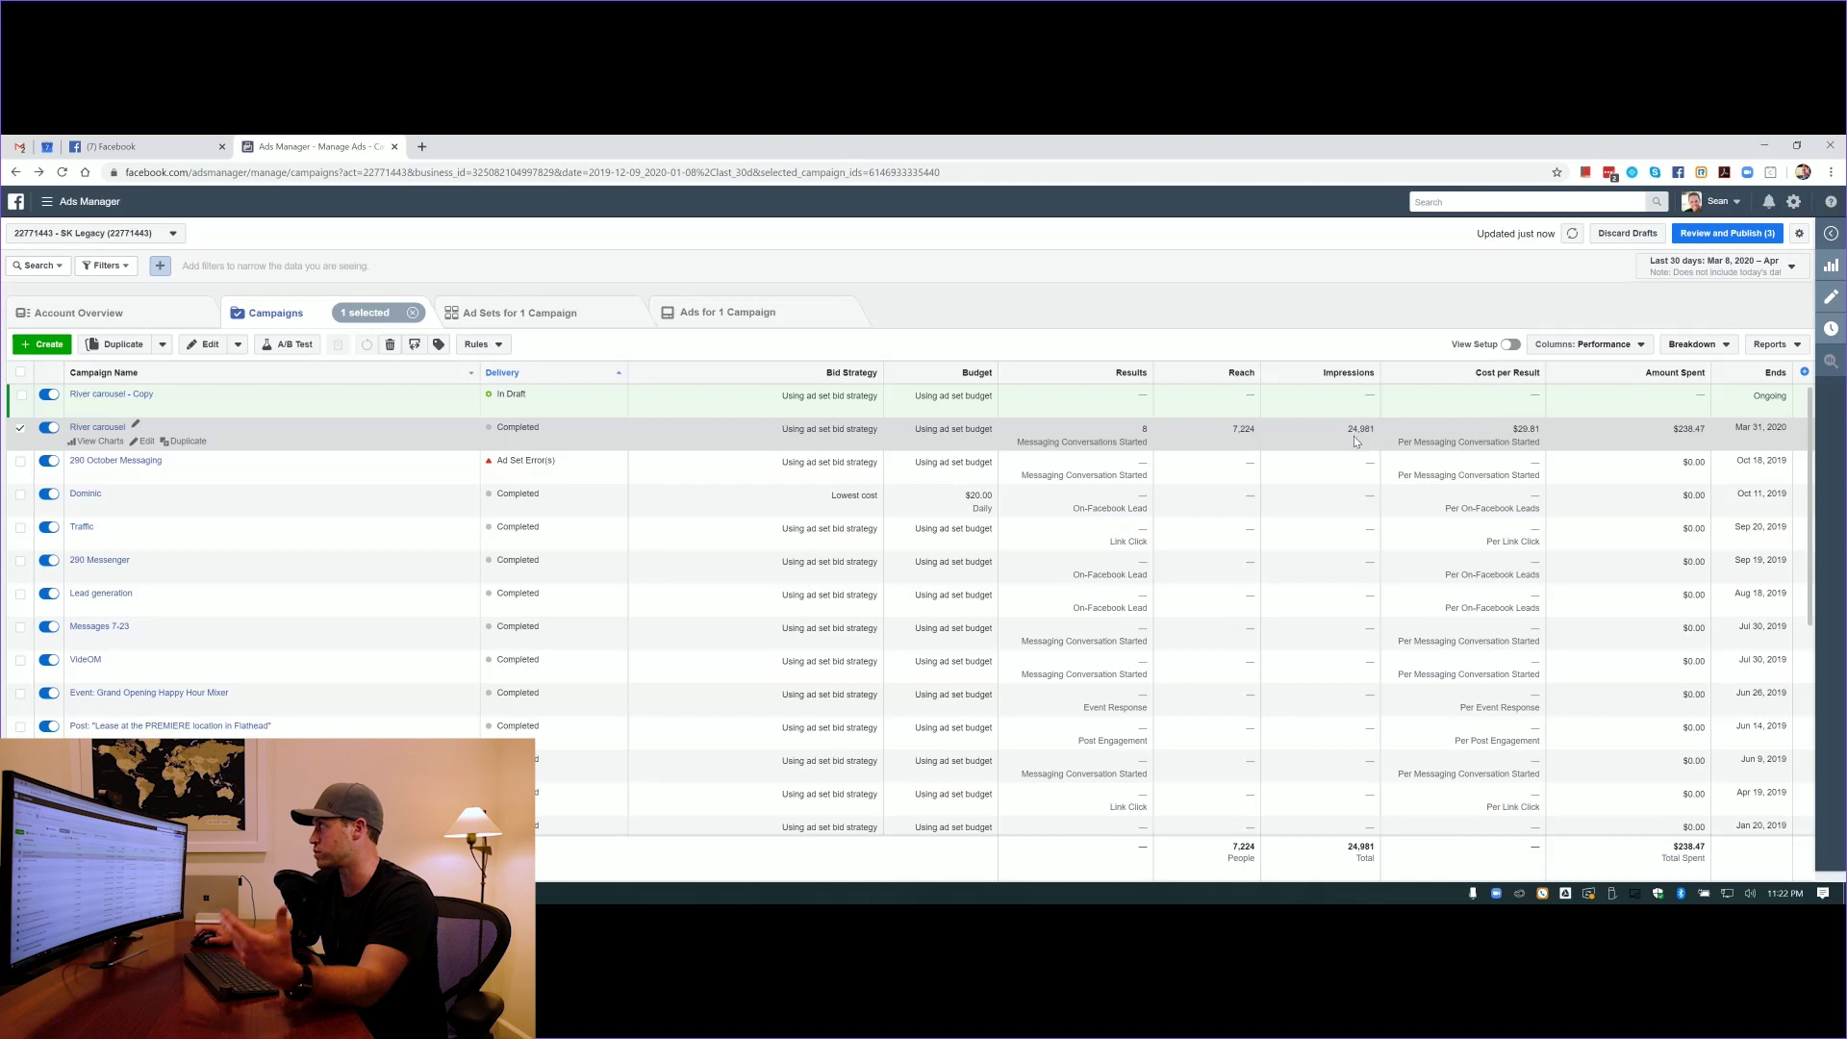
double_click(1240, 433)
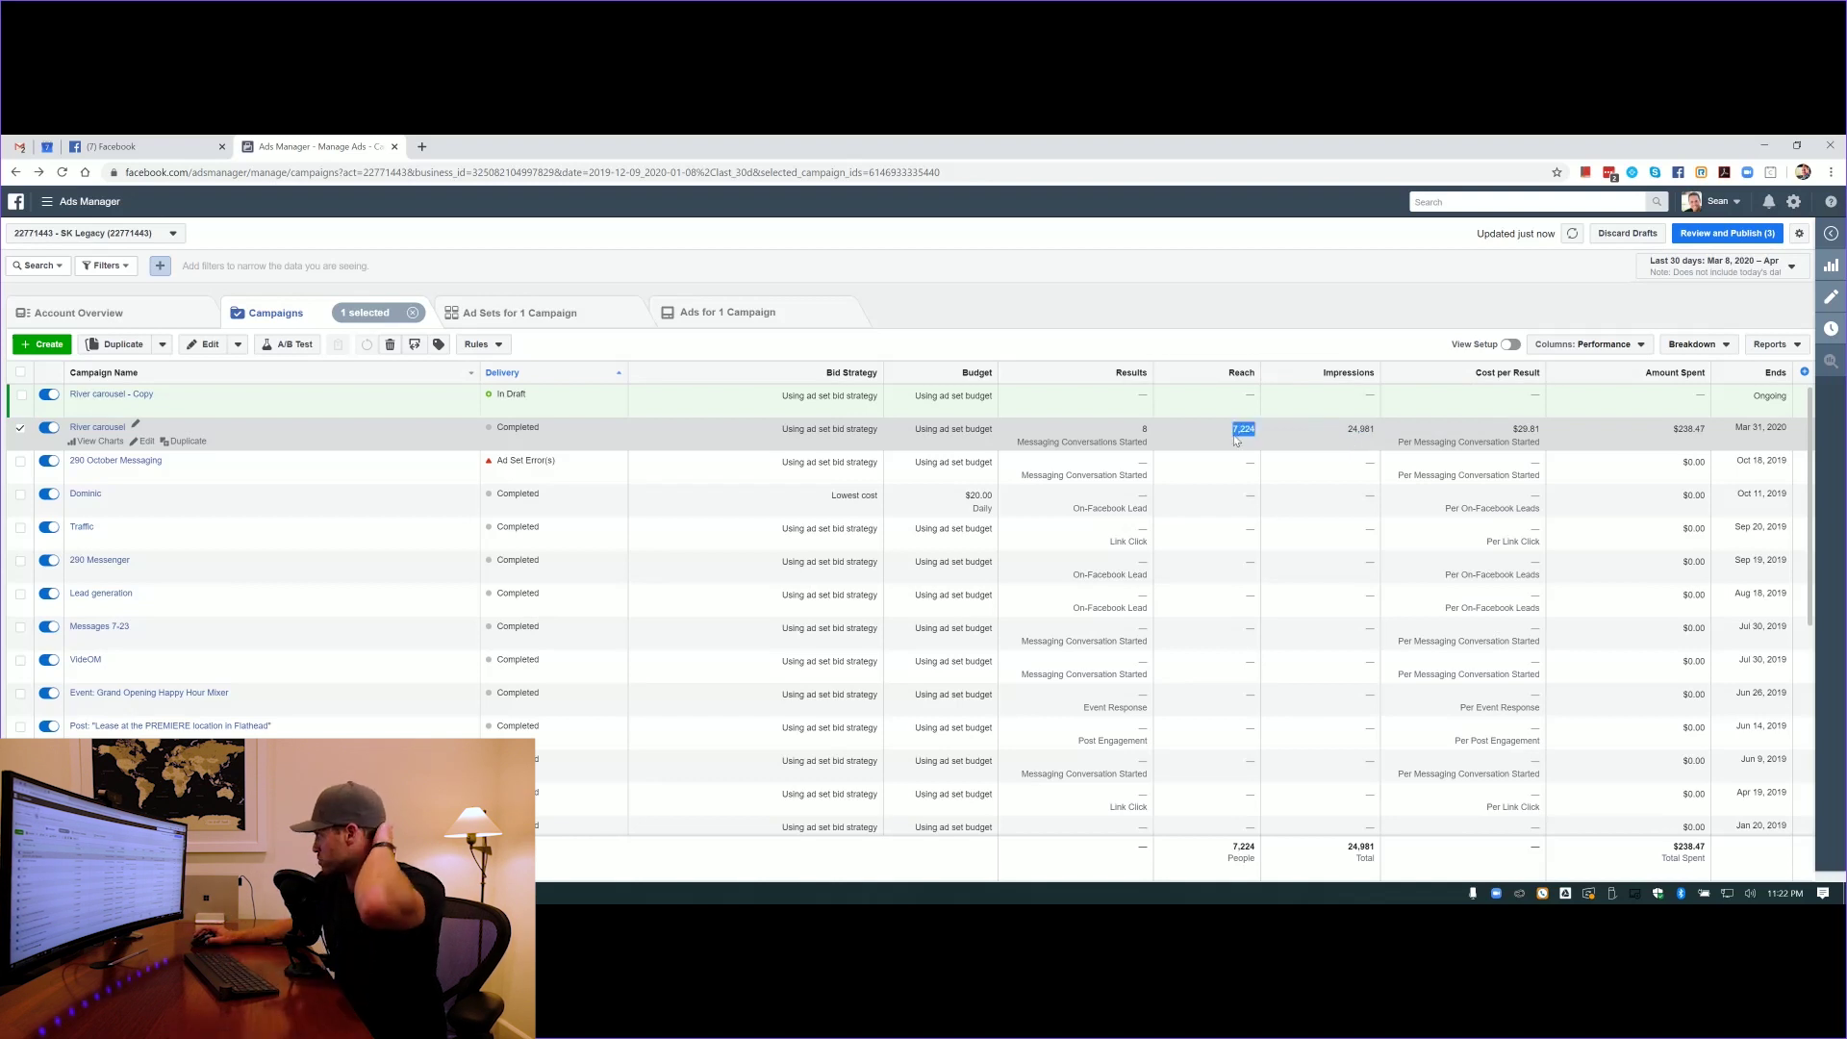
click(144, 444)
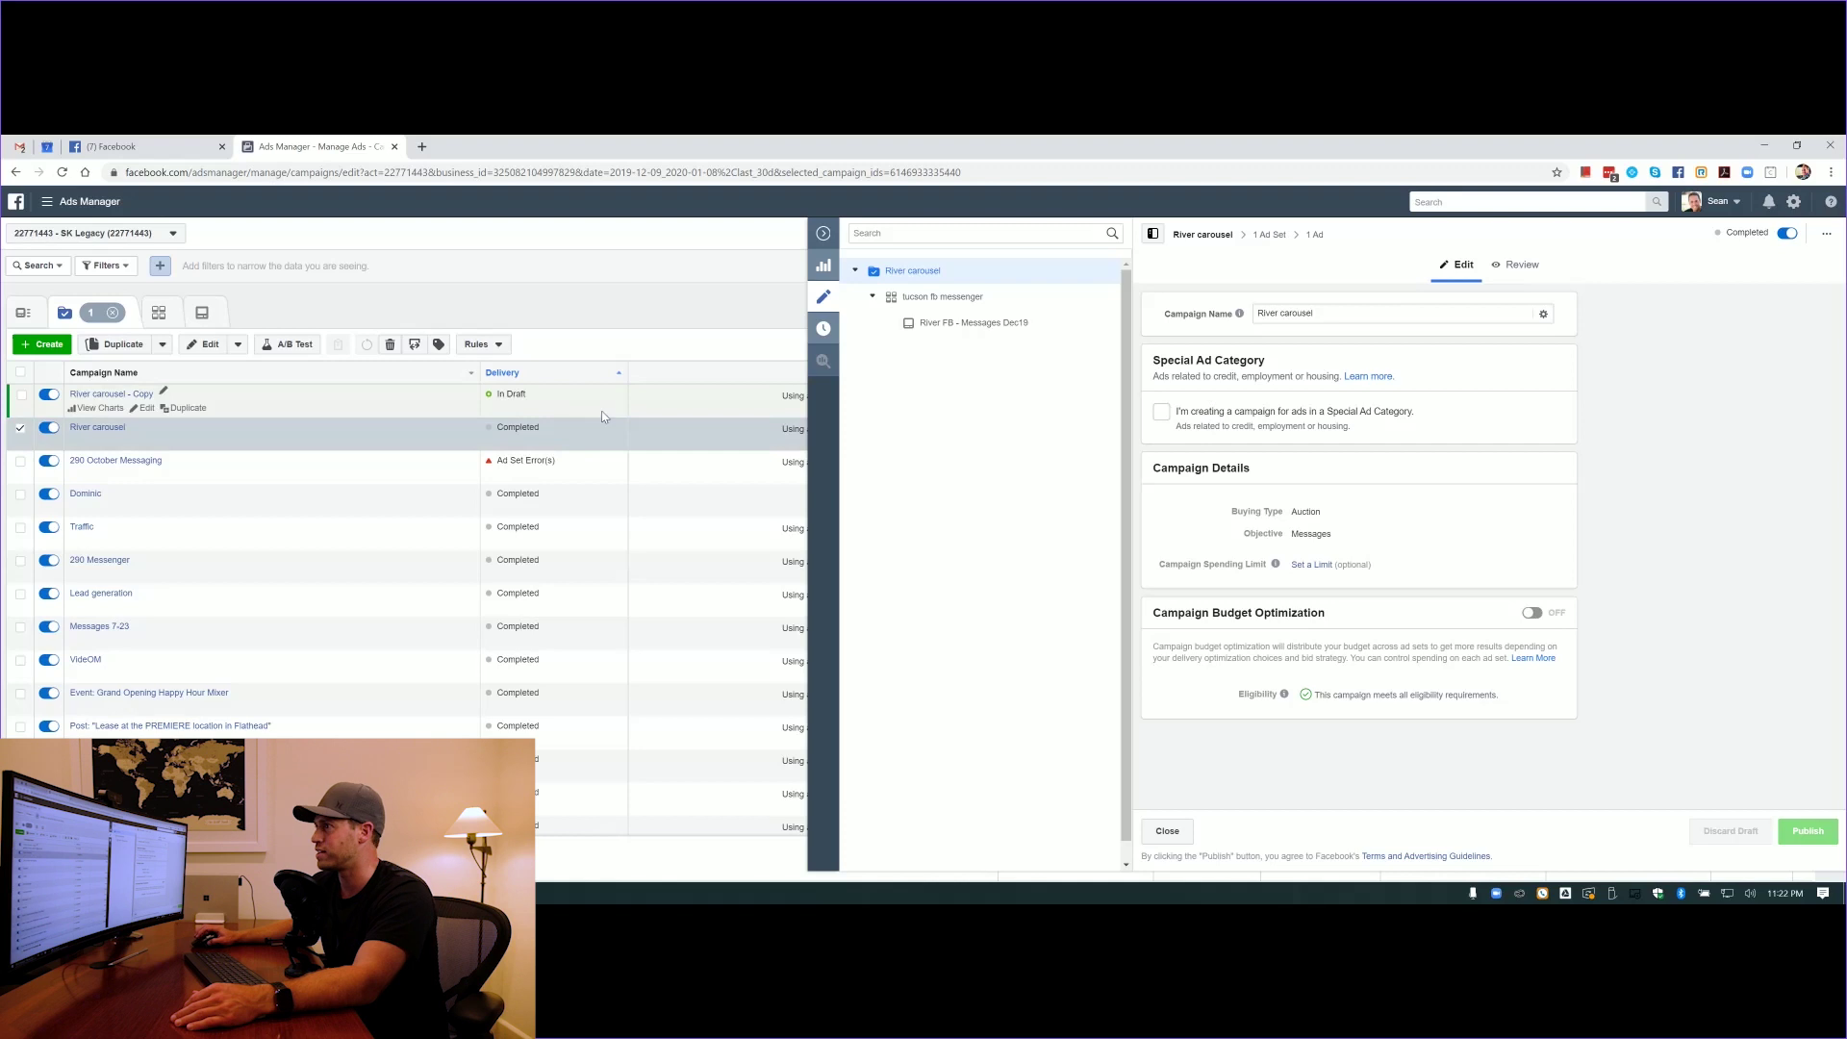
Check the campaign name, Auction buying type and Messages objective, then open the 'tucson fb messenger' ad set
click(1314, 313)
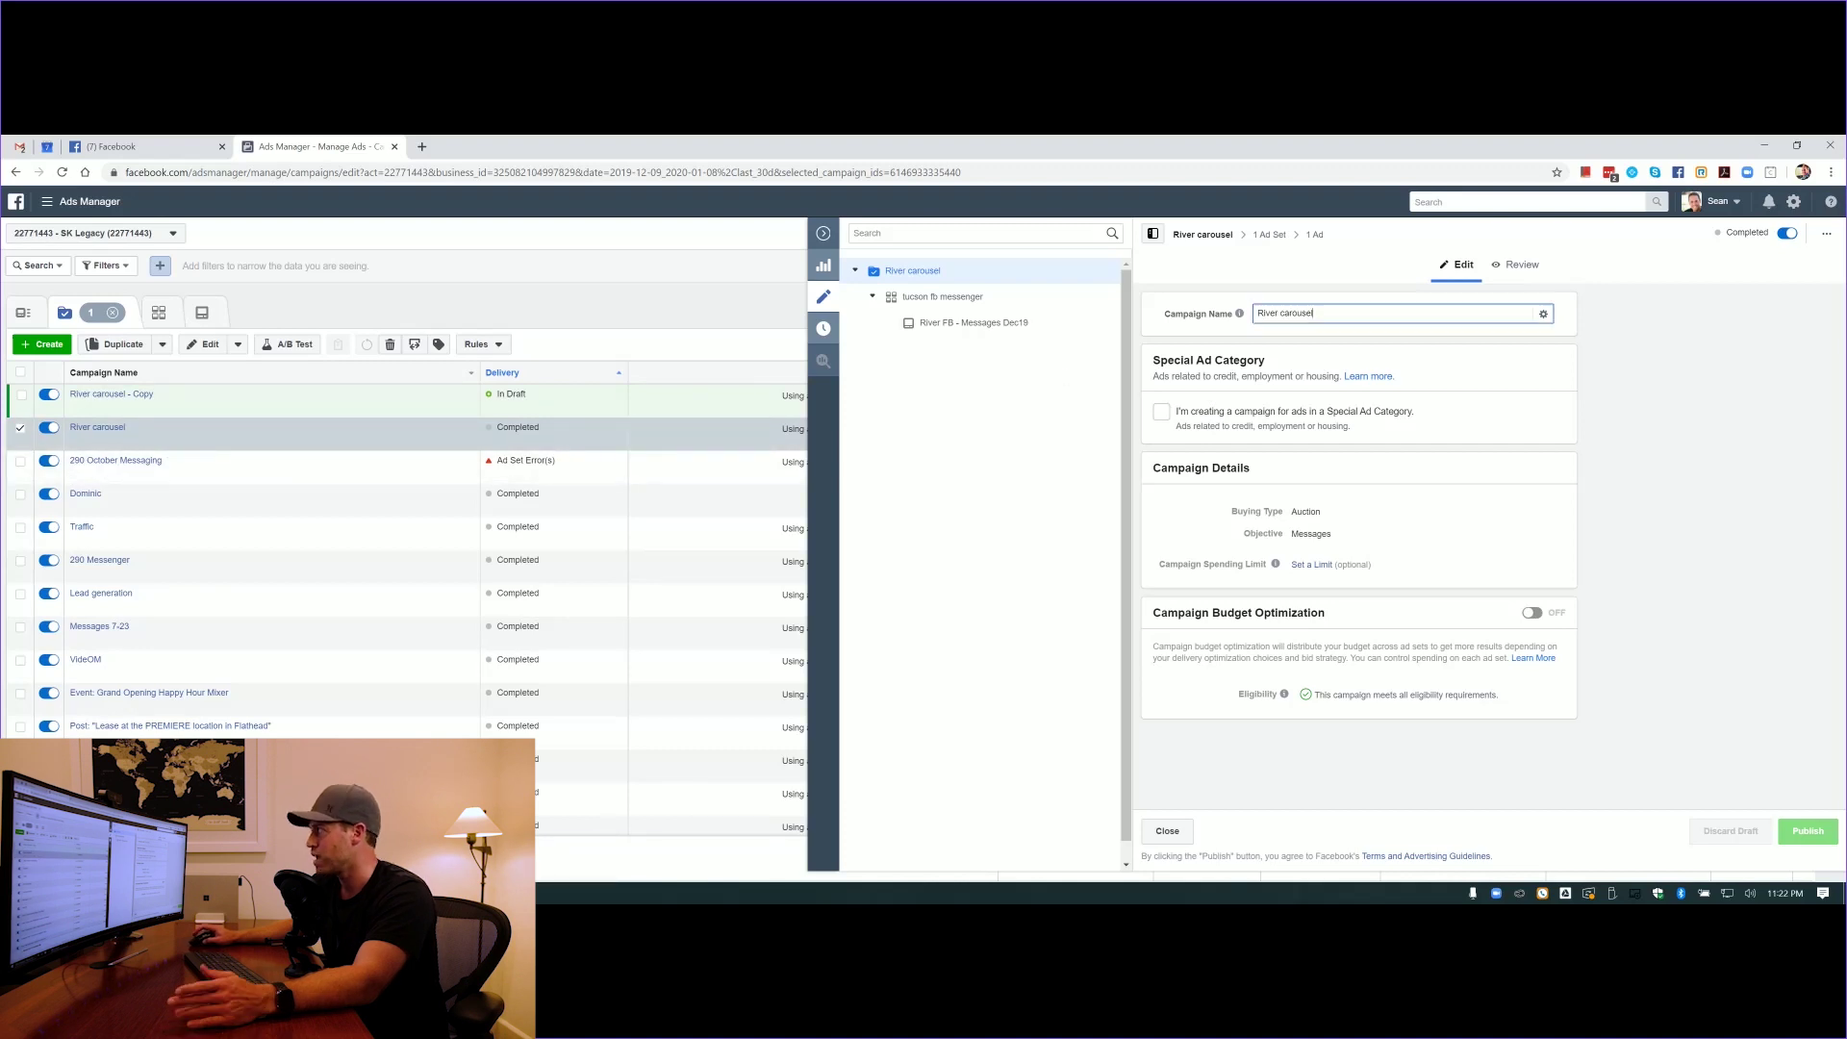
key(ctrl+a)
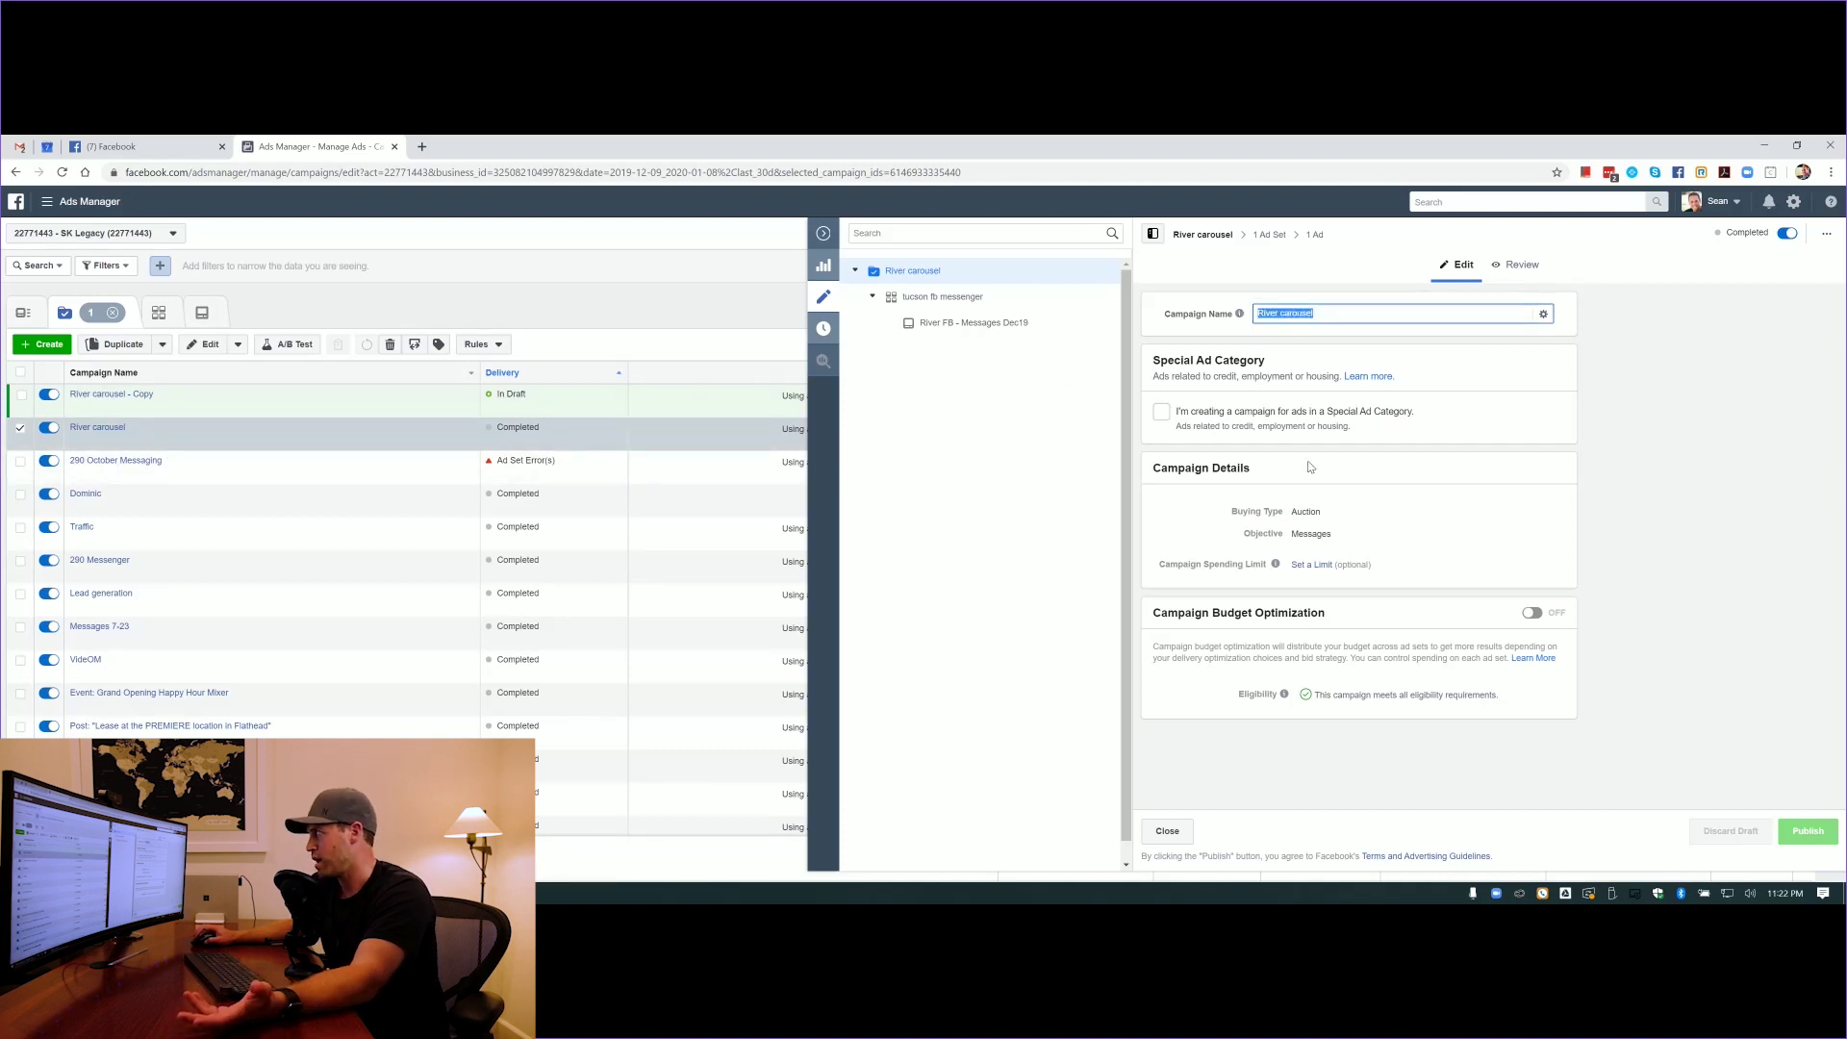
double_click(1311, 534)
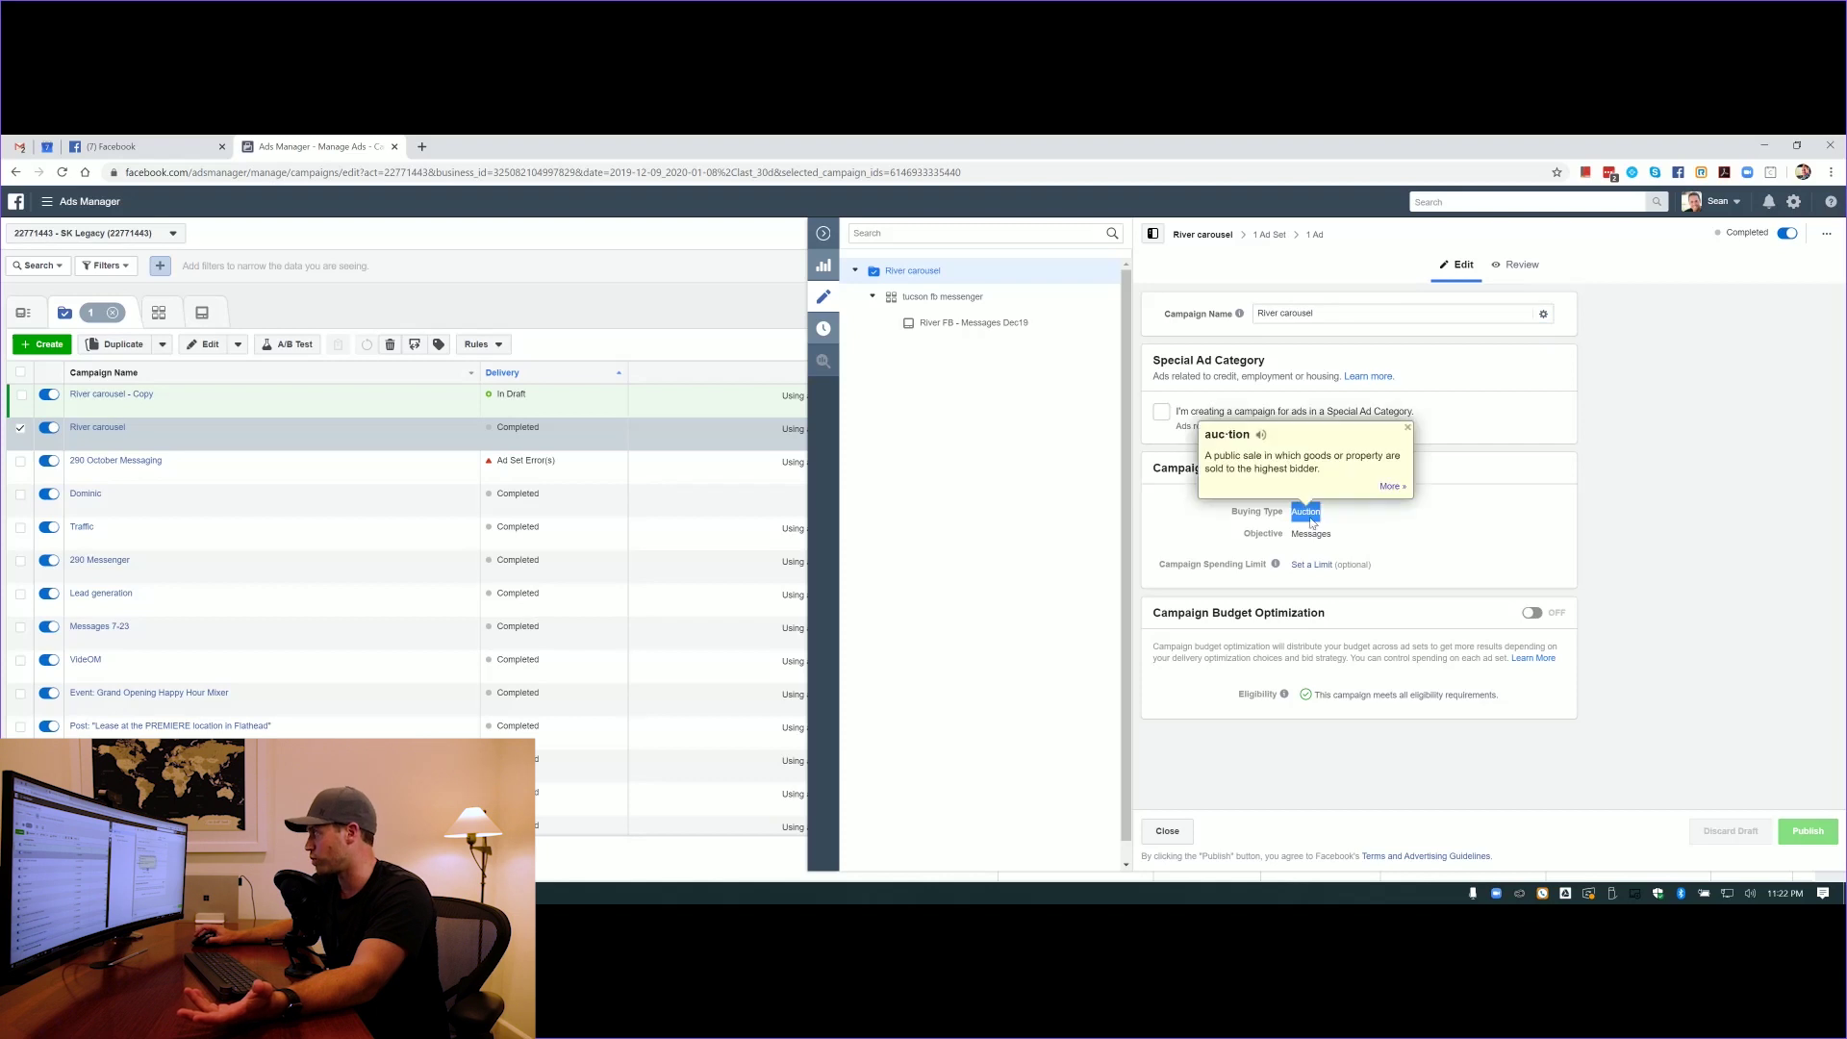
double_click(1311, 534)
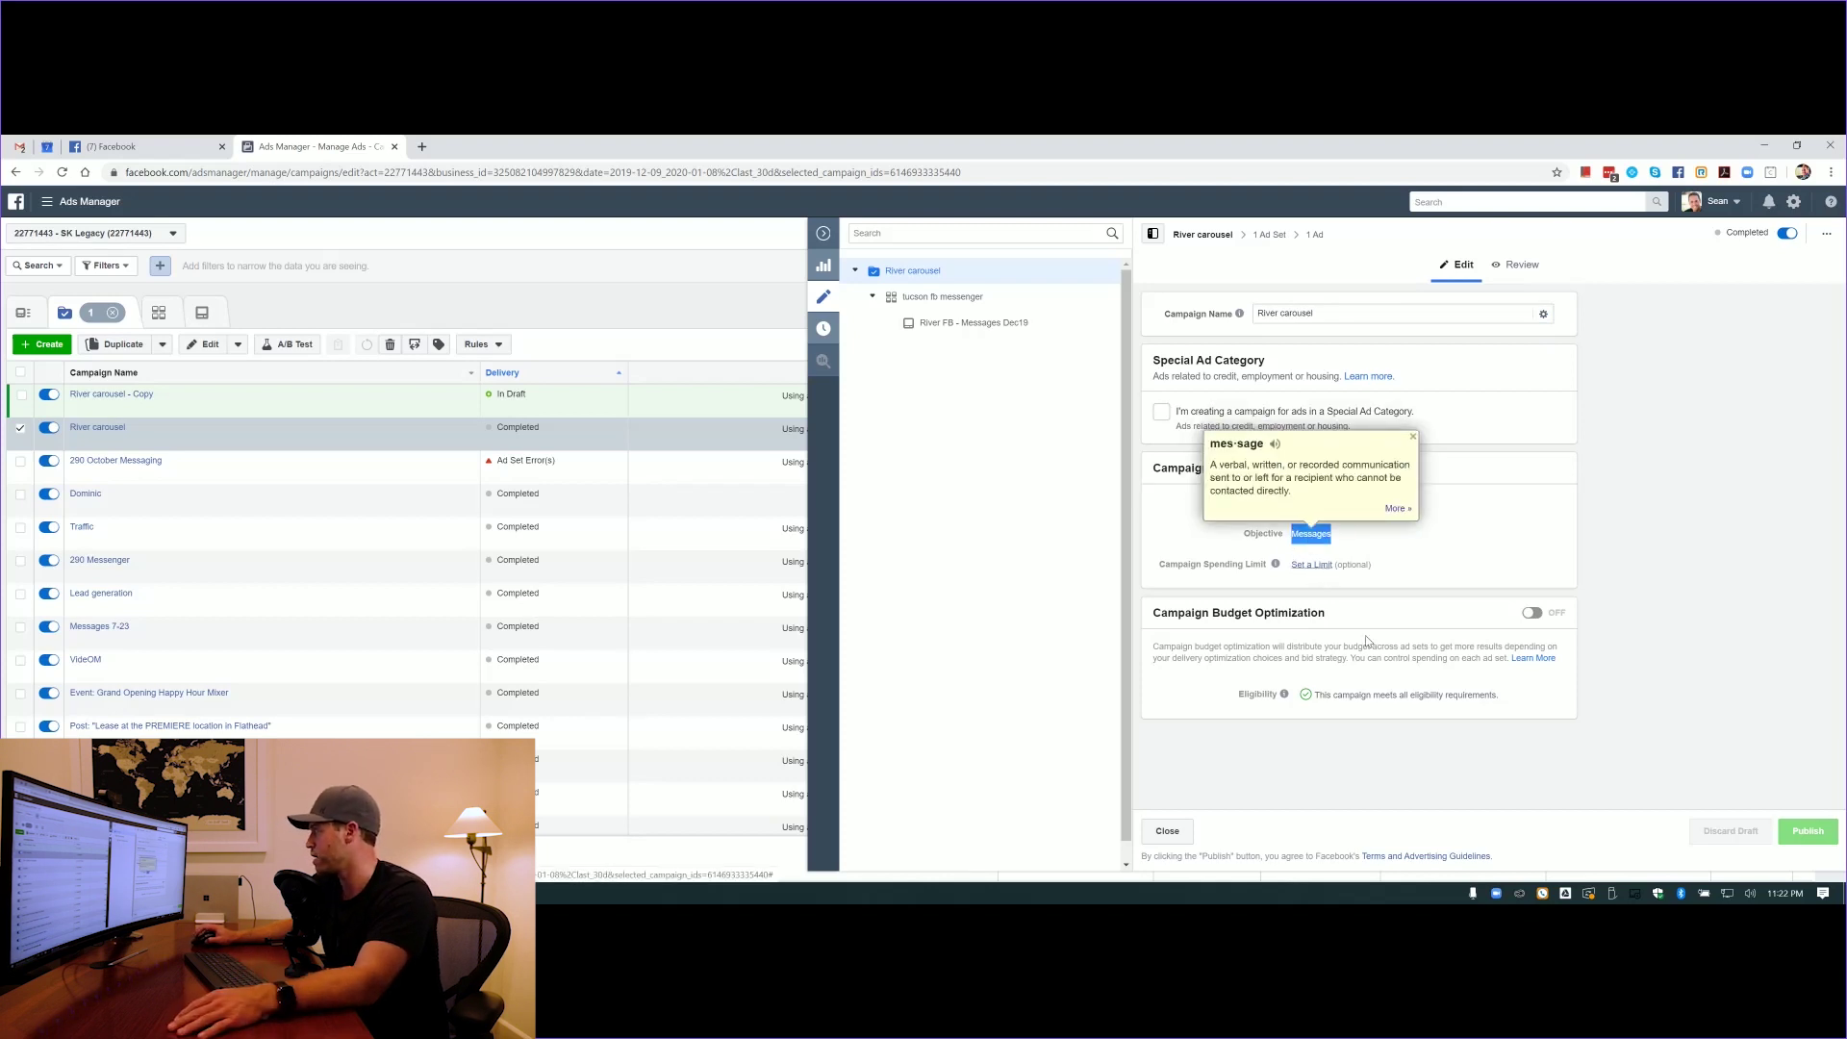
click(930, 304)
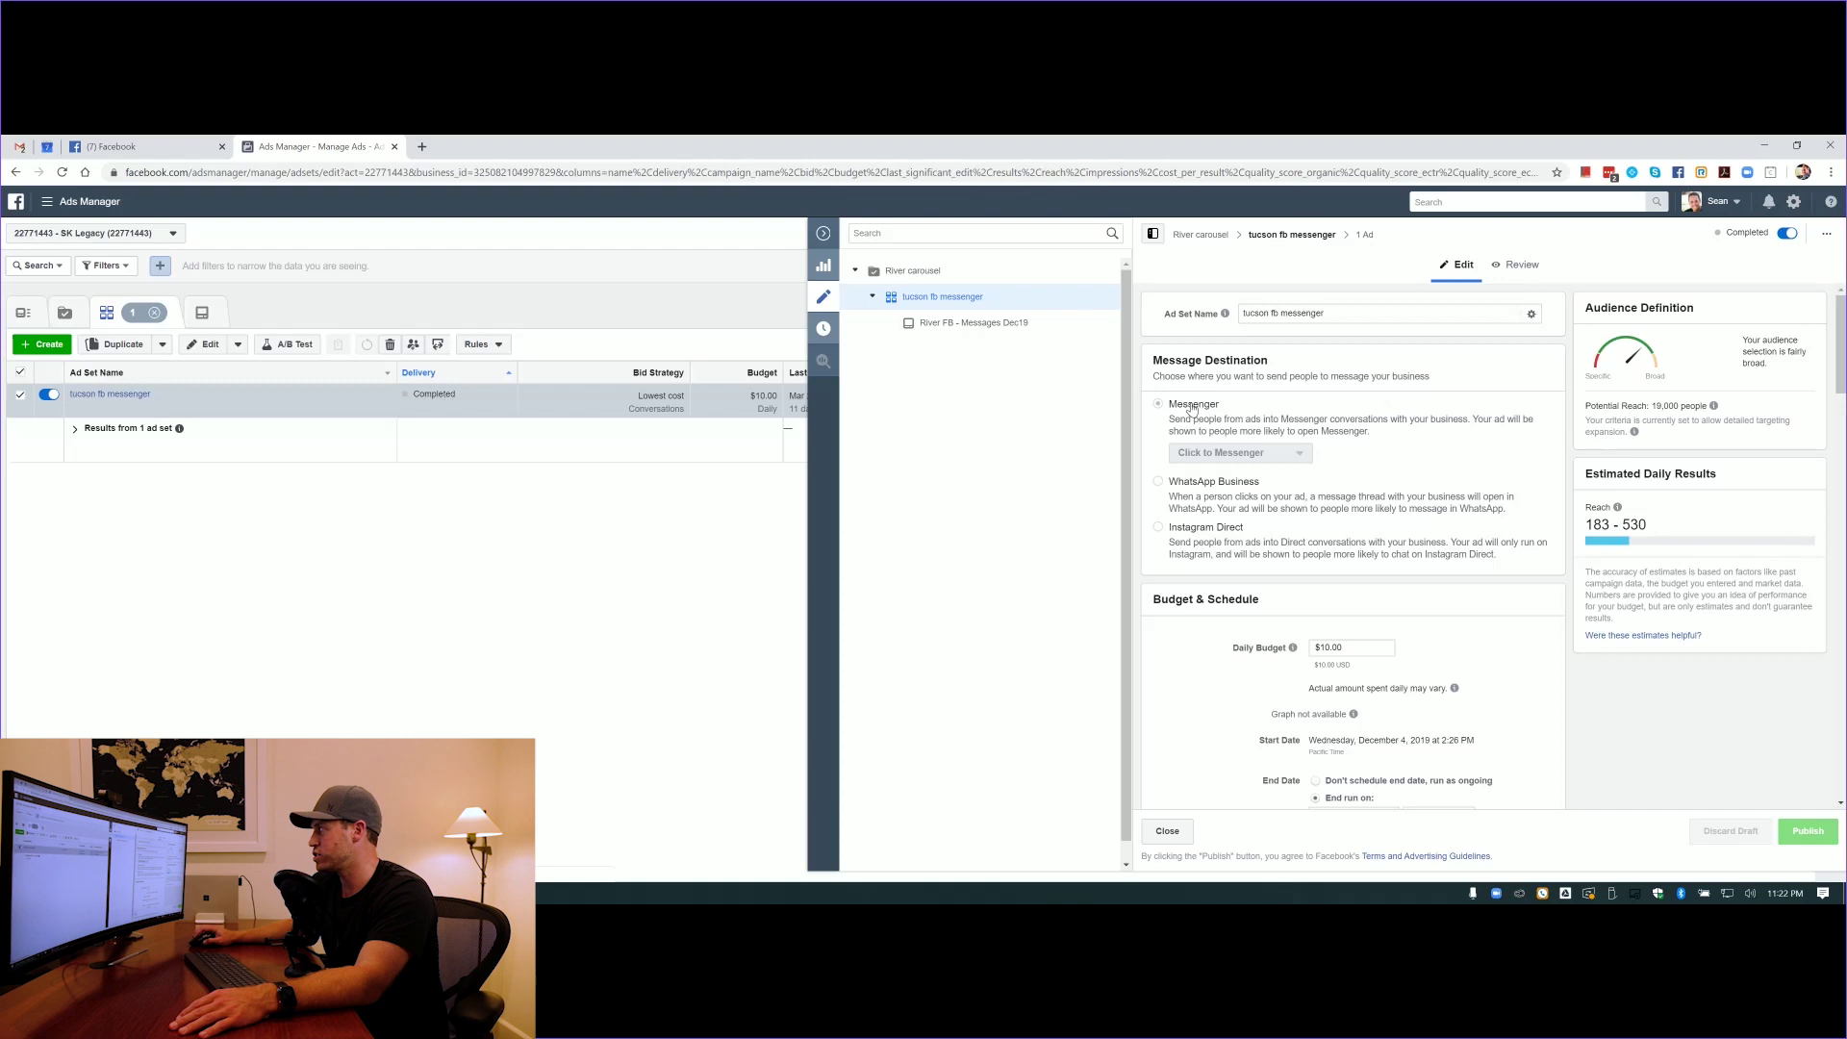
scroll(1347, 628, down, 1)
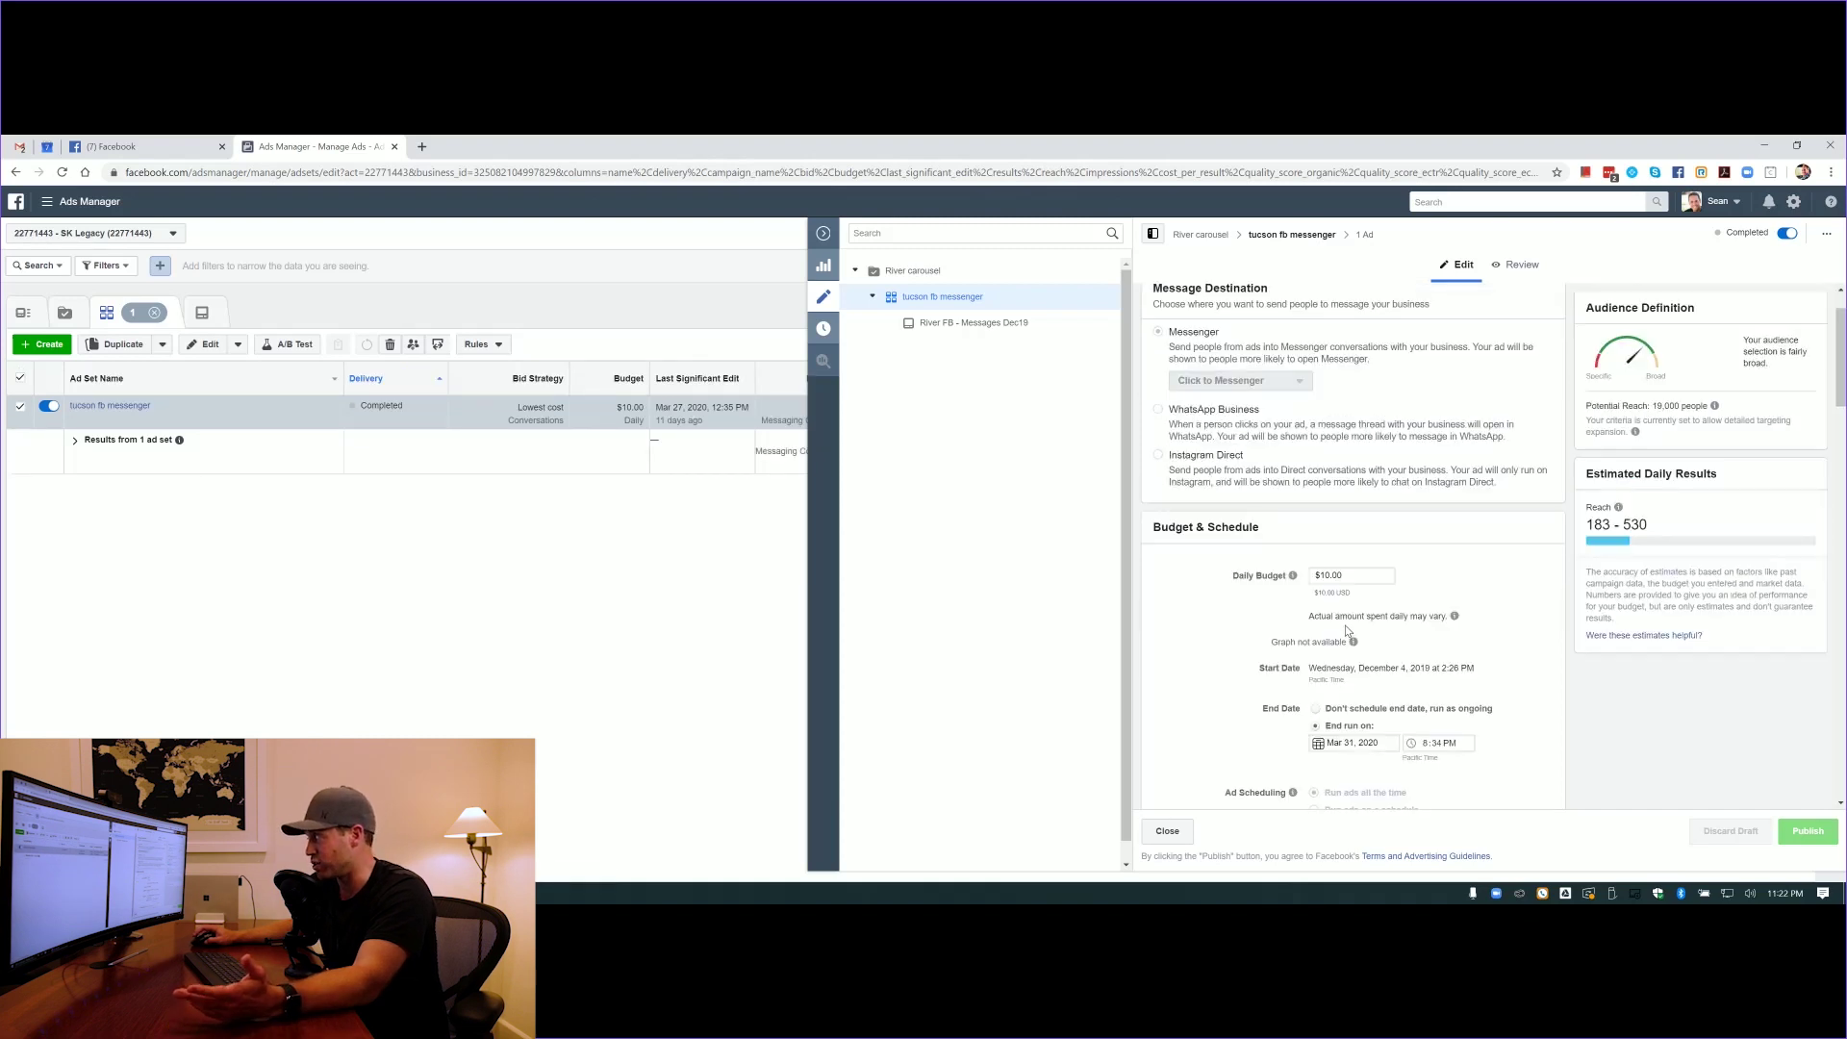
scroll(1347, 630, down, 2)
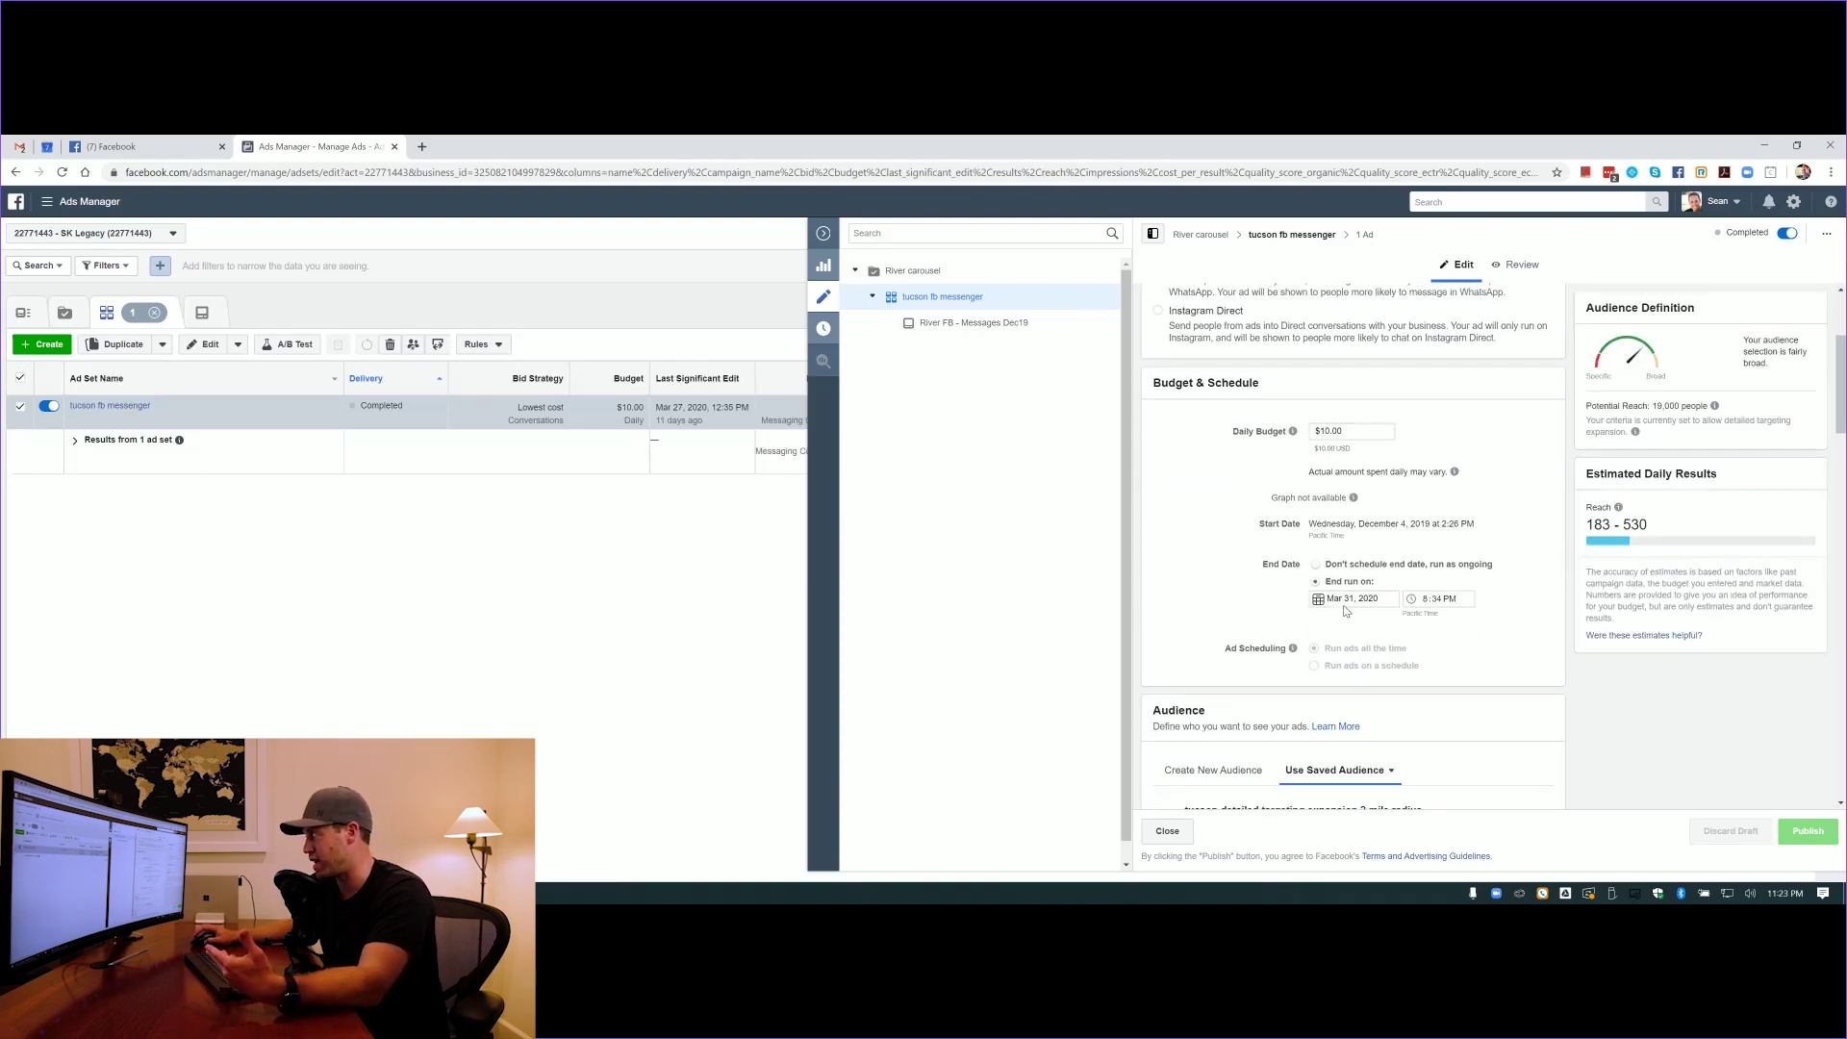
scroll(1347, 631, down, 3)
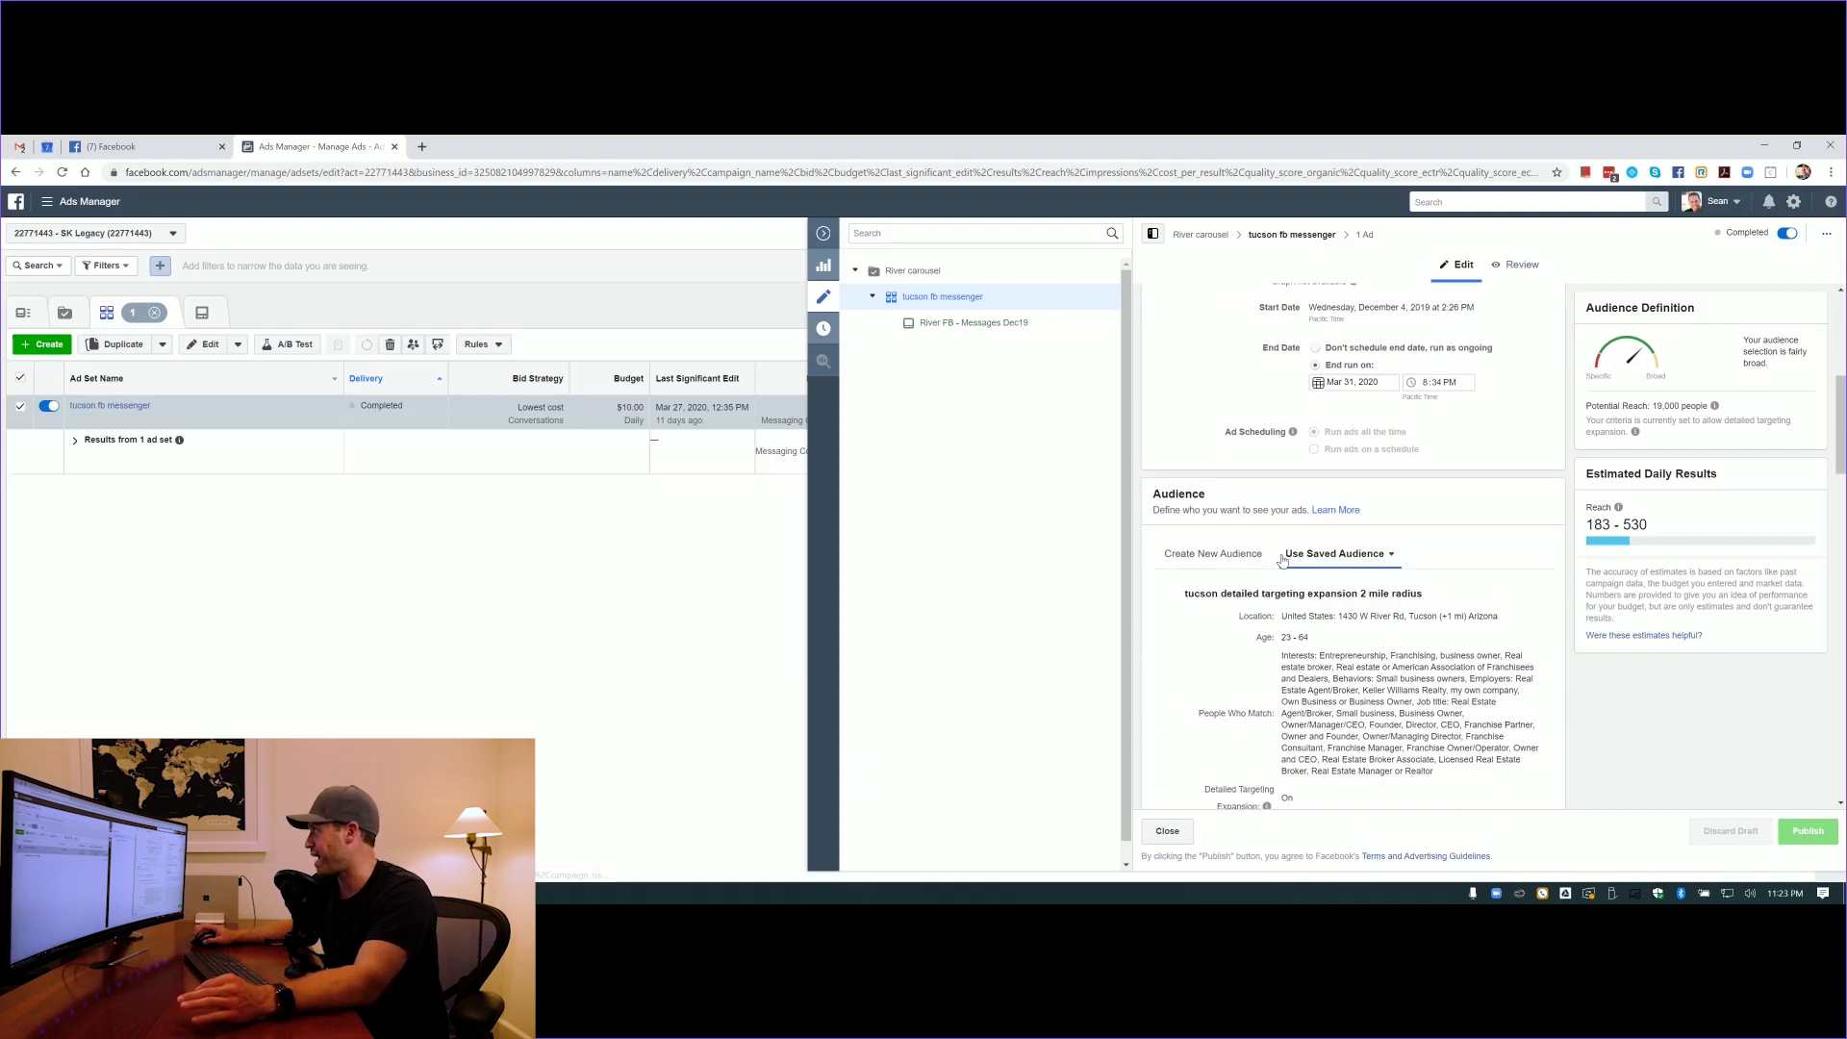
scroll(1323, 514, down, 1)
scroll(1325, 512, down, 2)
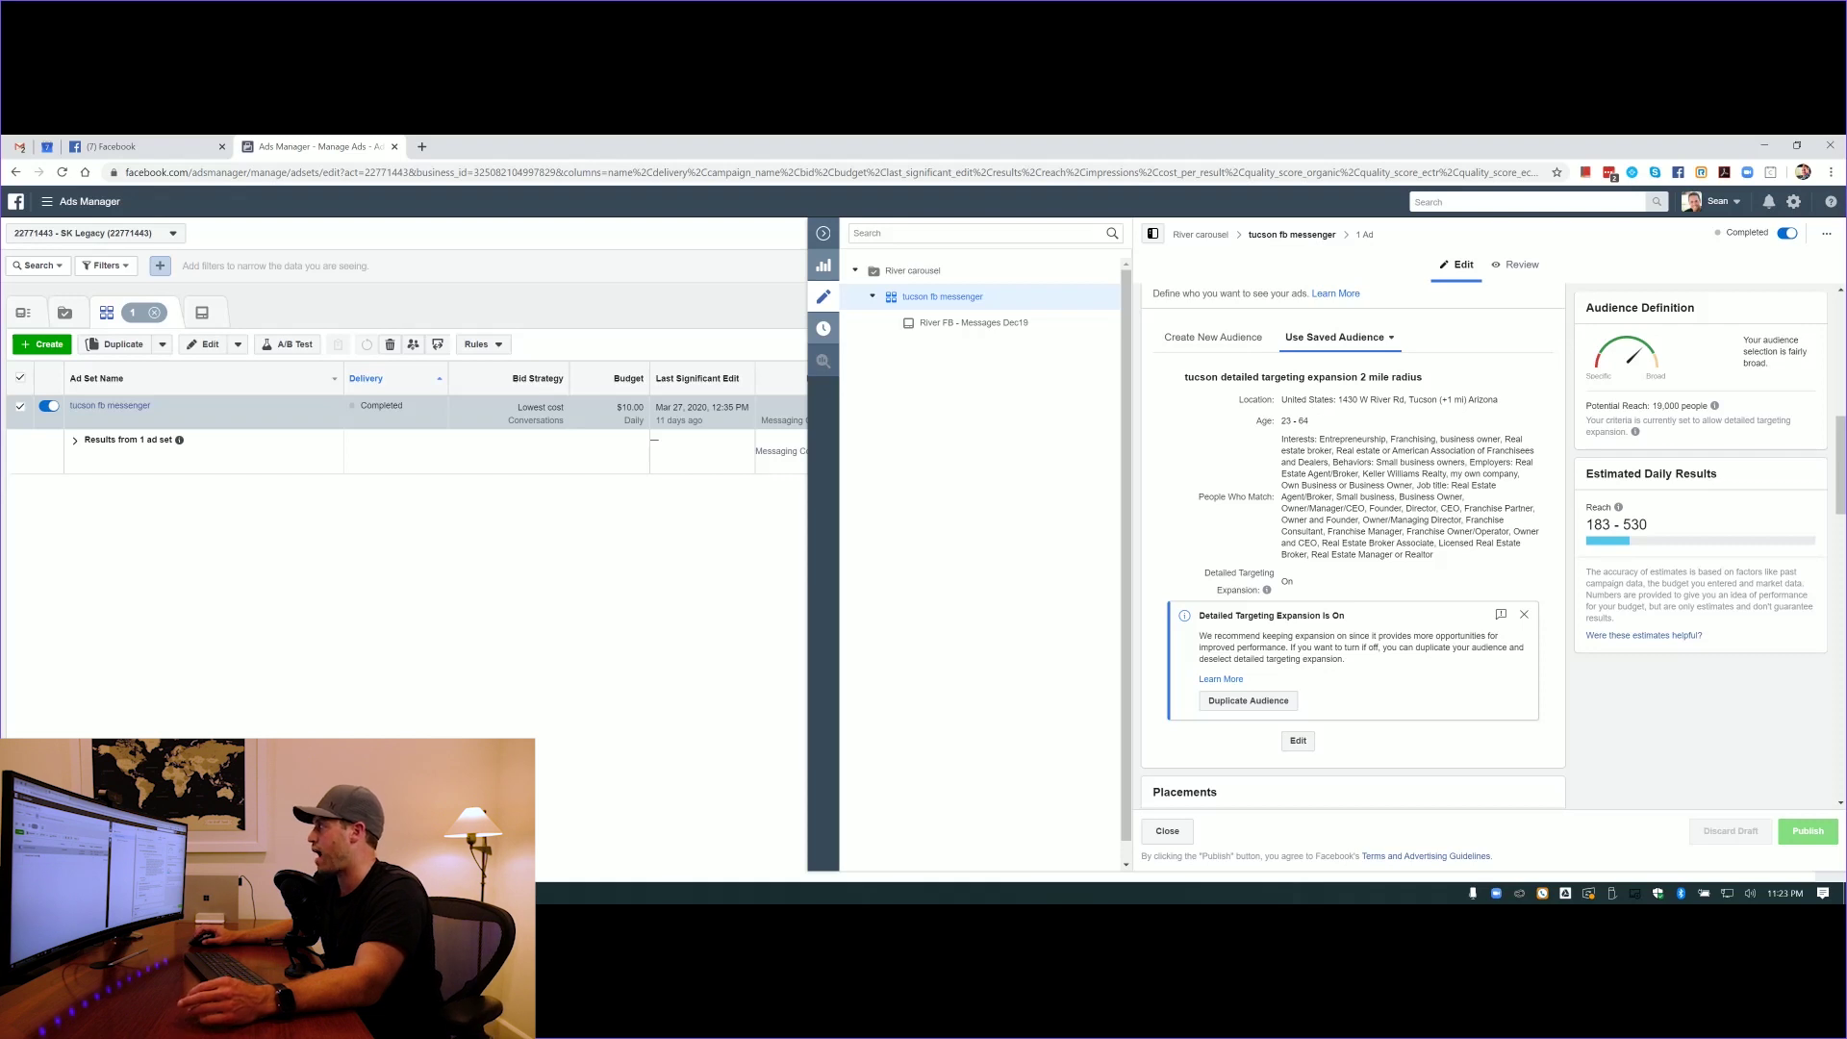
drag(1281, 399, 1449, 400)
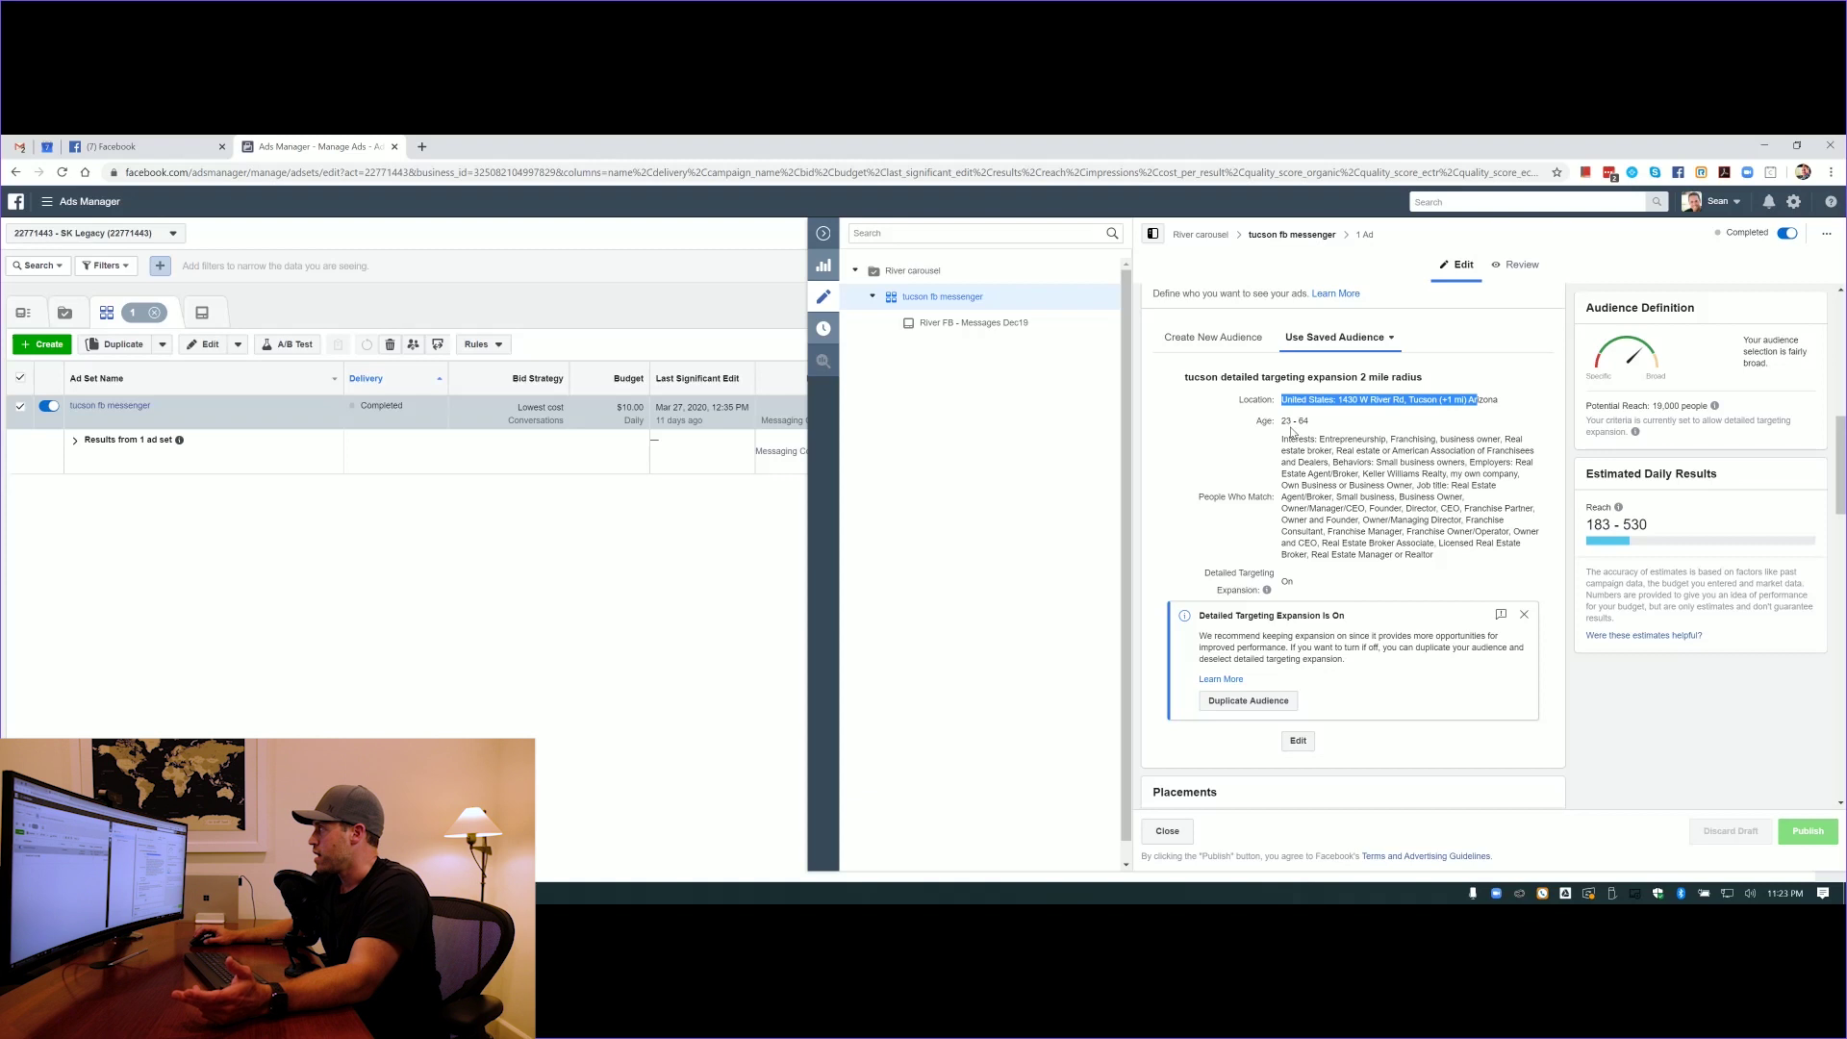
drag(1285, 421, 1510, 490)
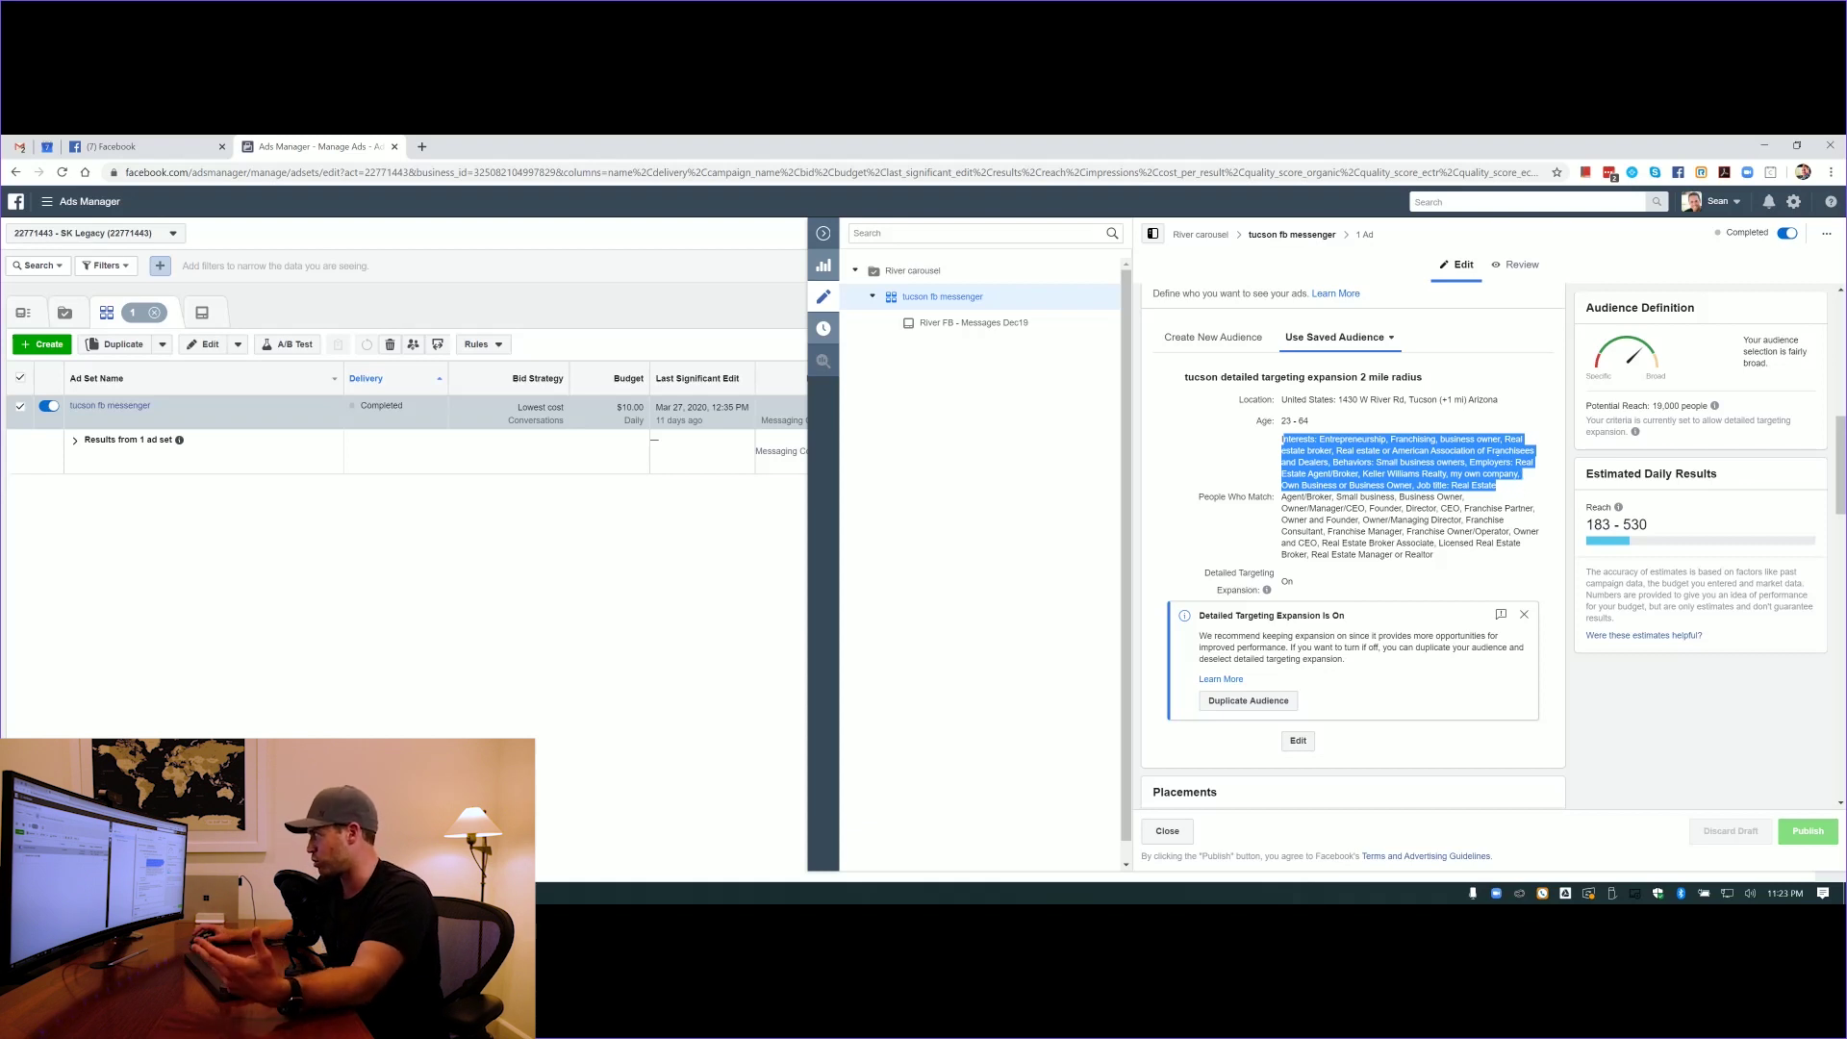
click(1499, 452)
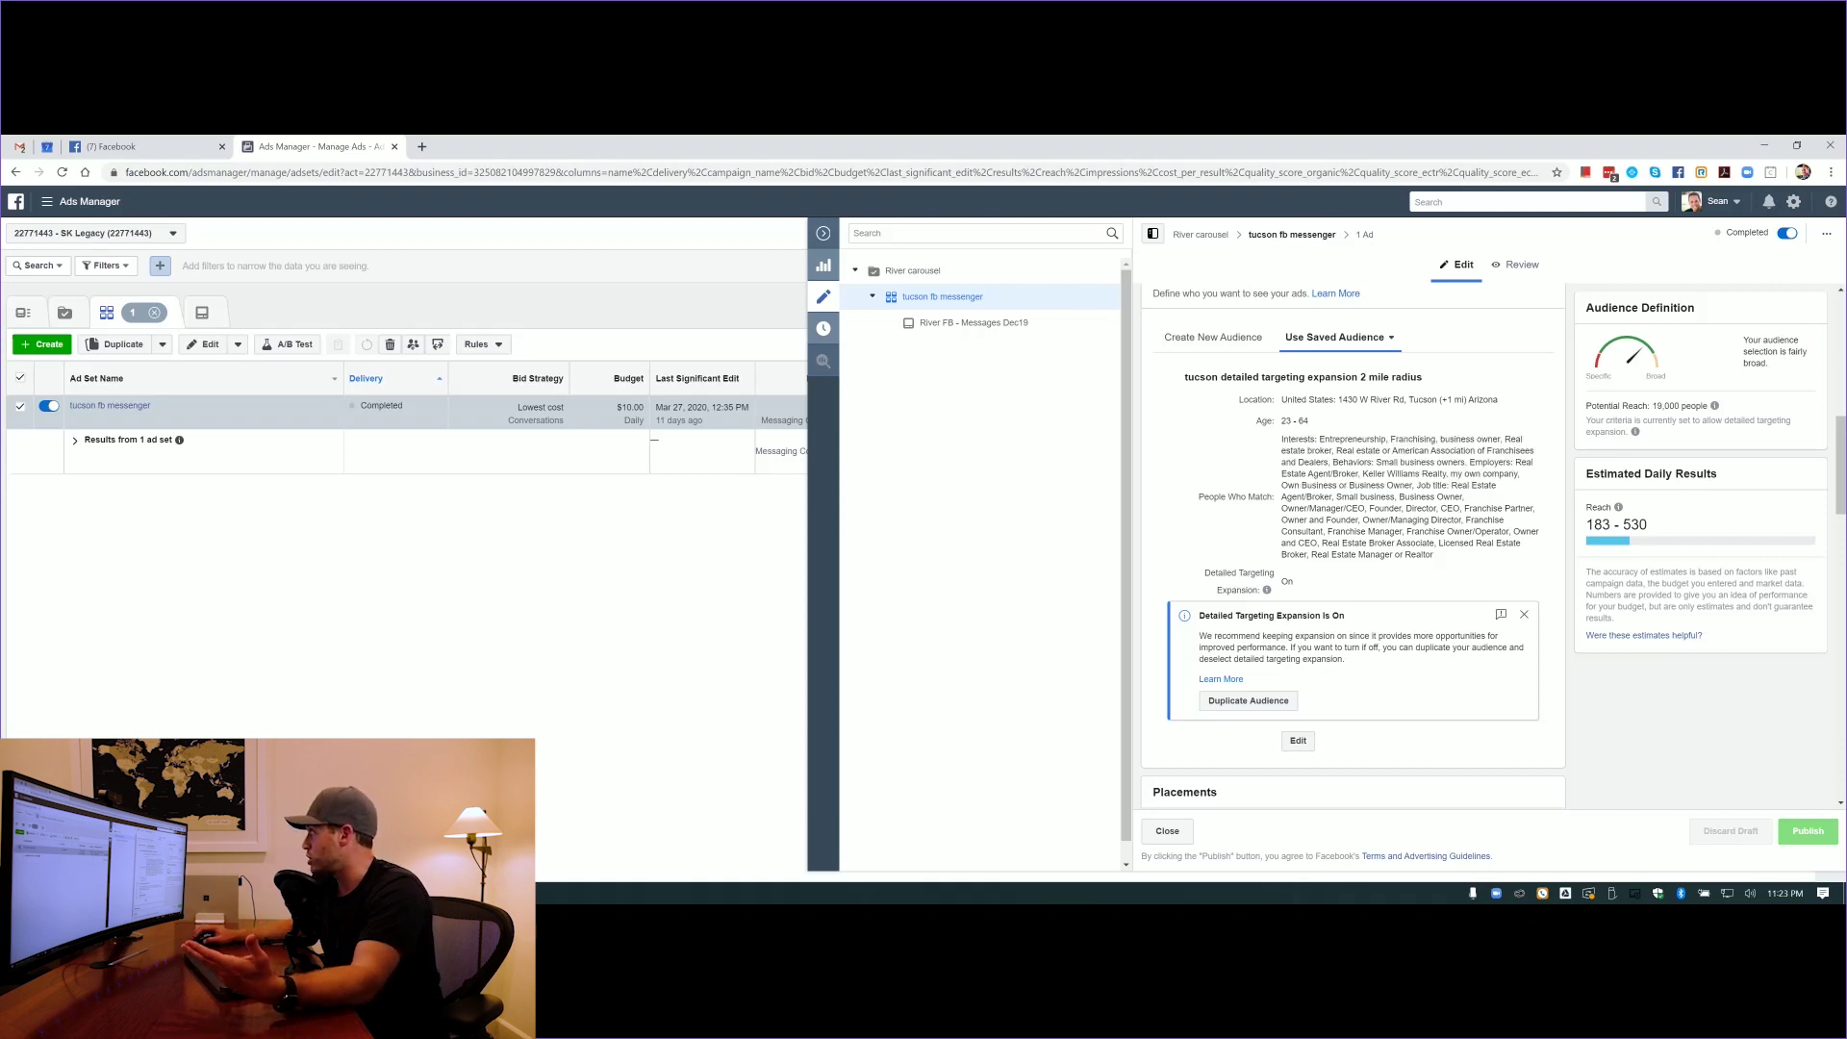
drag(1405, 452, 1507, 463)
drag(1344, 463, 1512, 463)
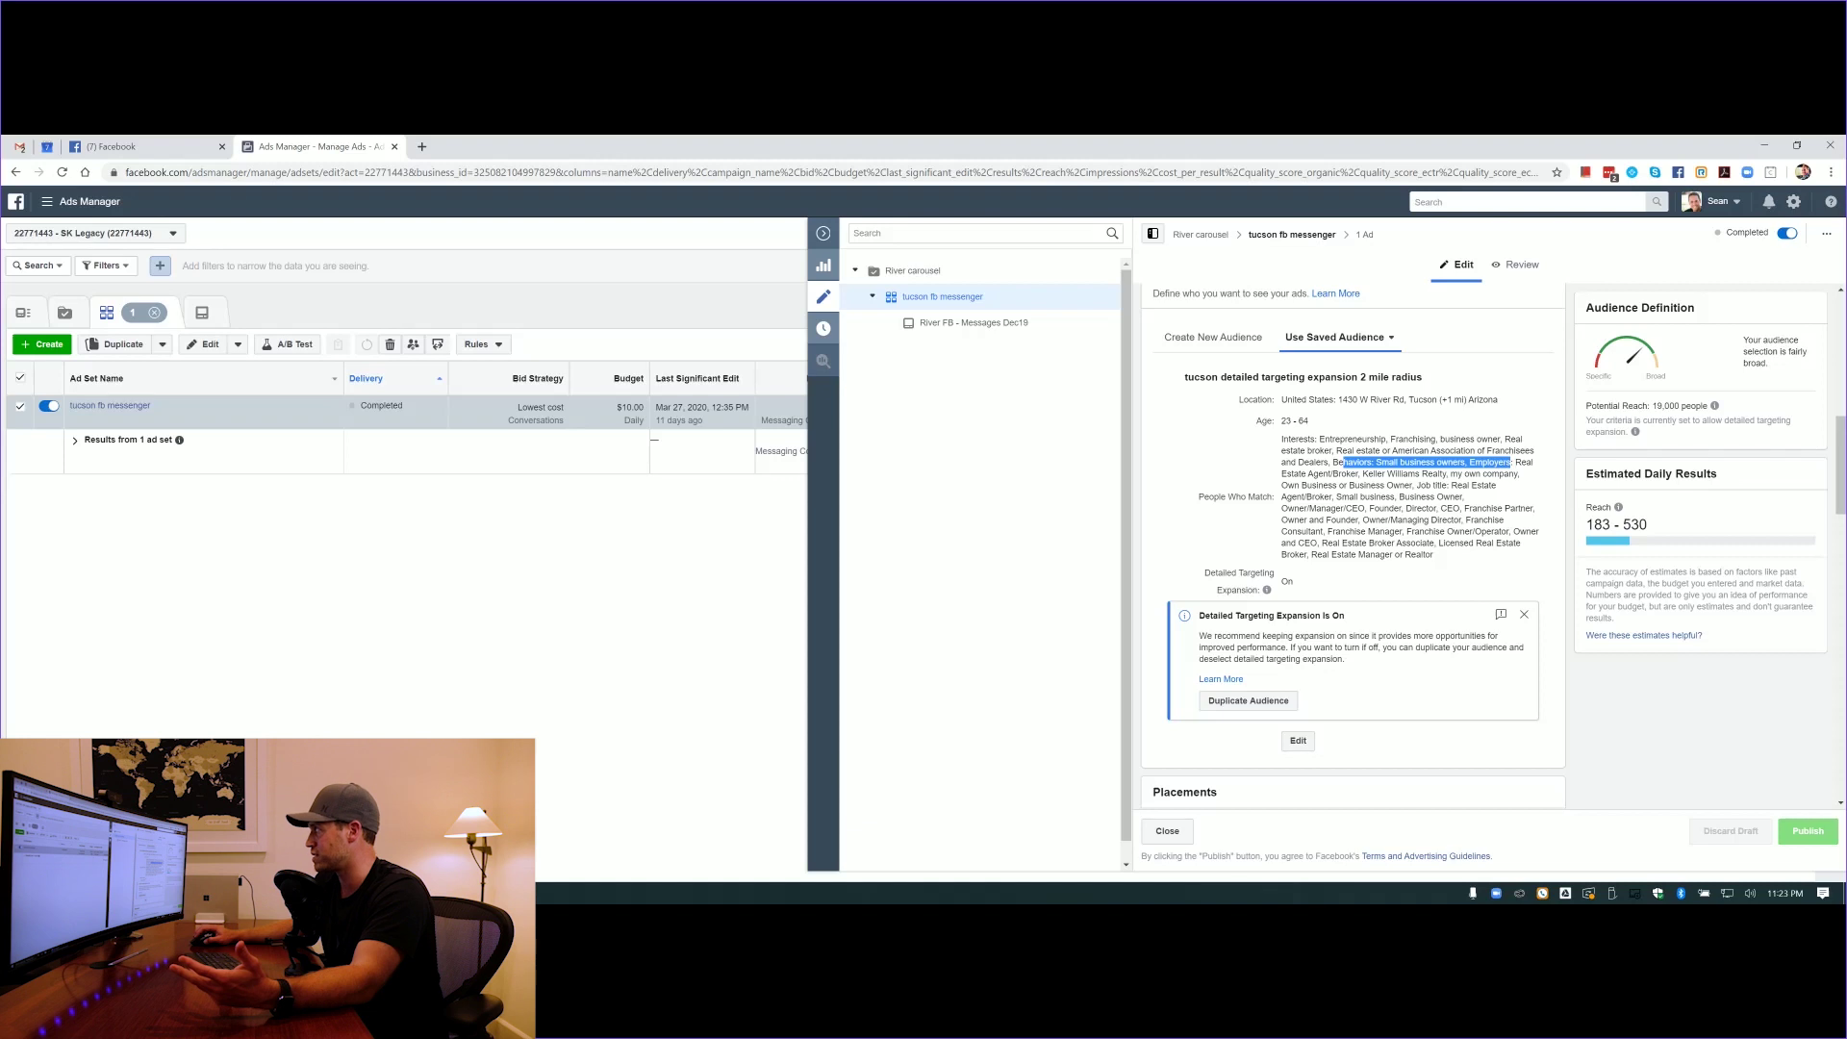
drag(1301, 474, 1360, 475)
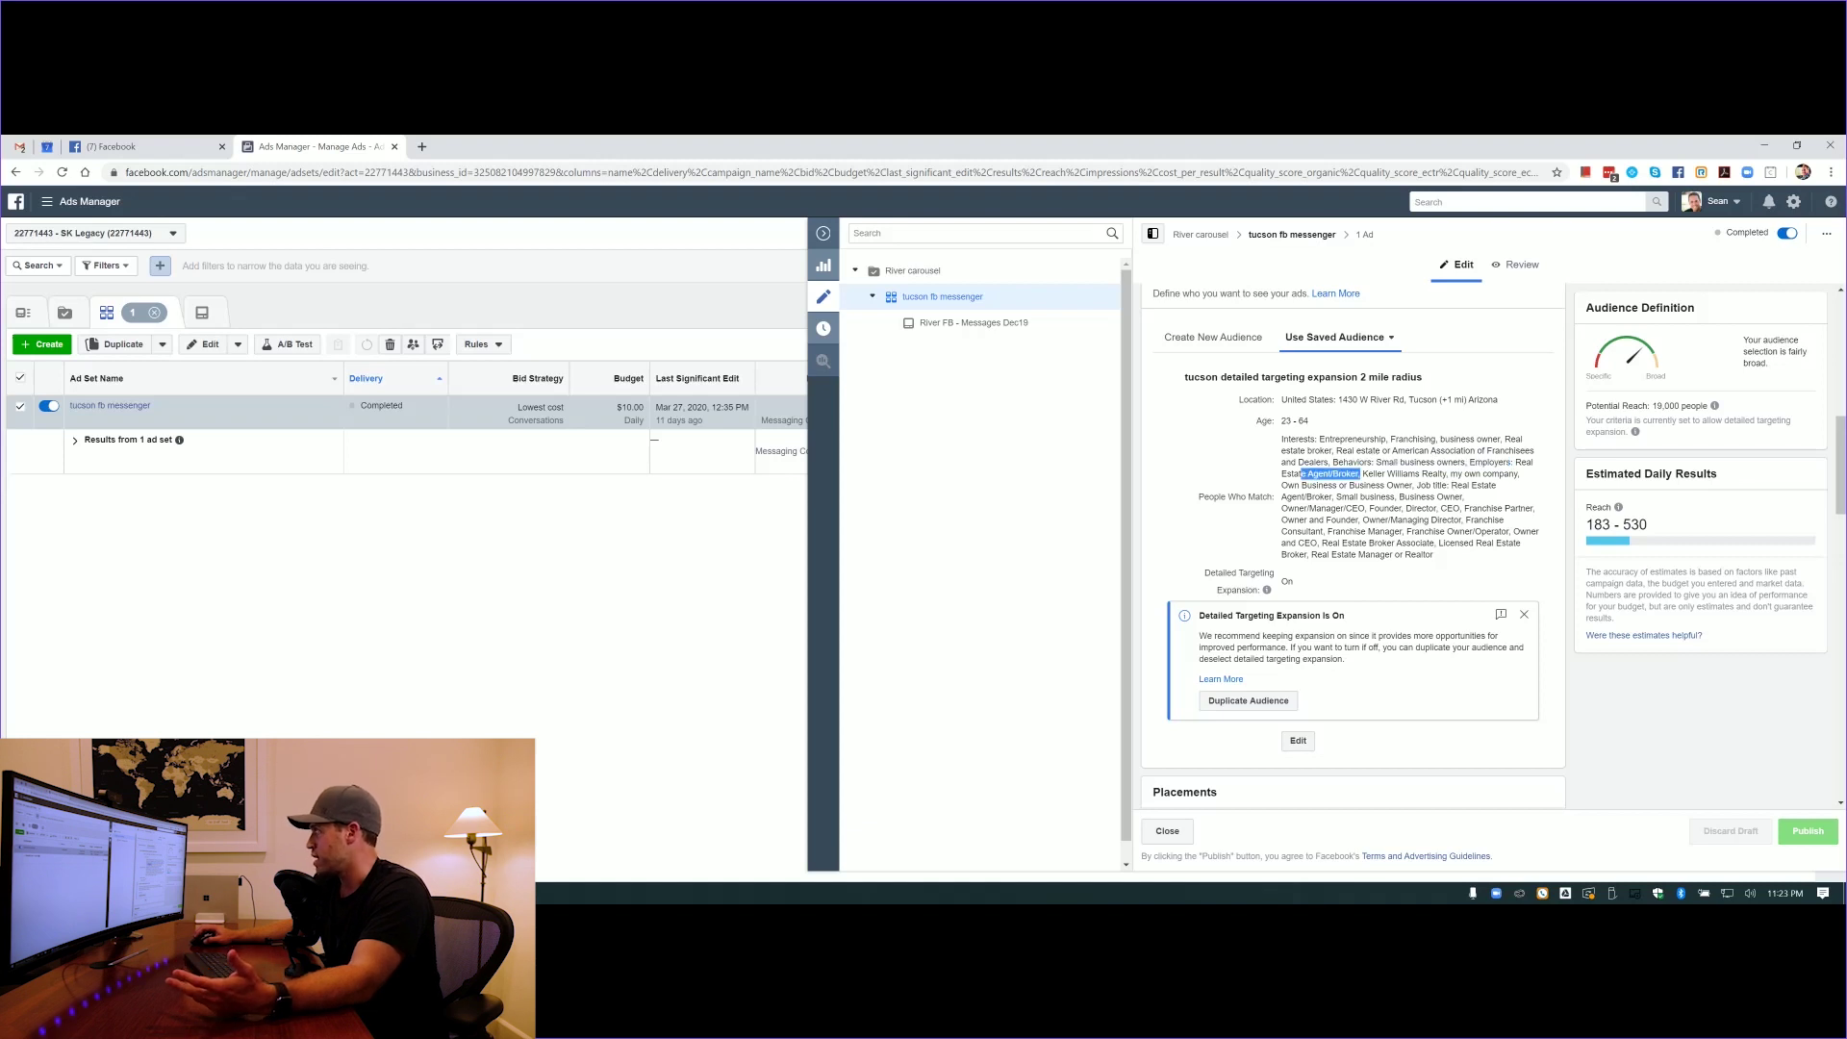
drag(1294, 508, 1403, 542)
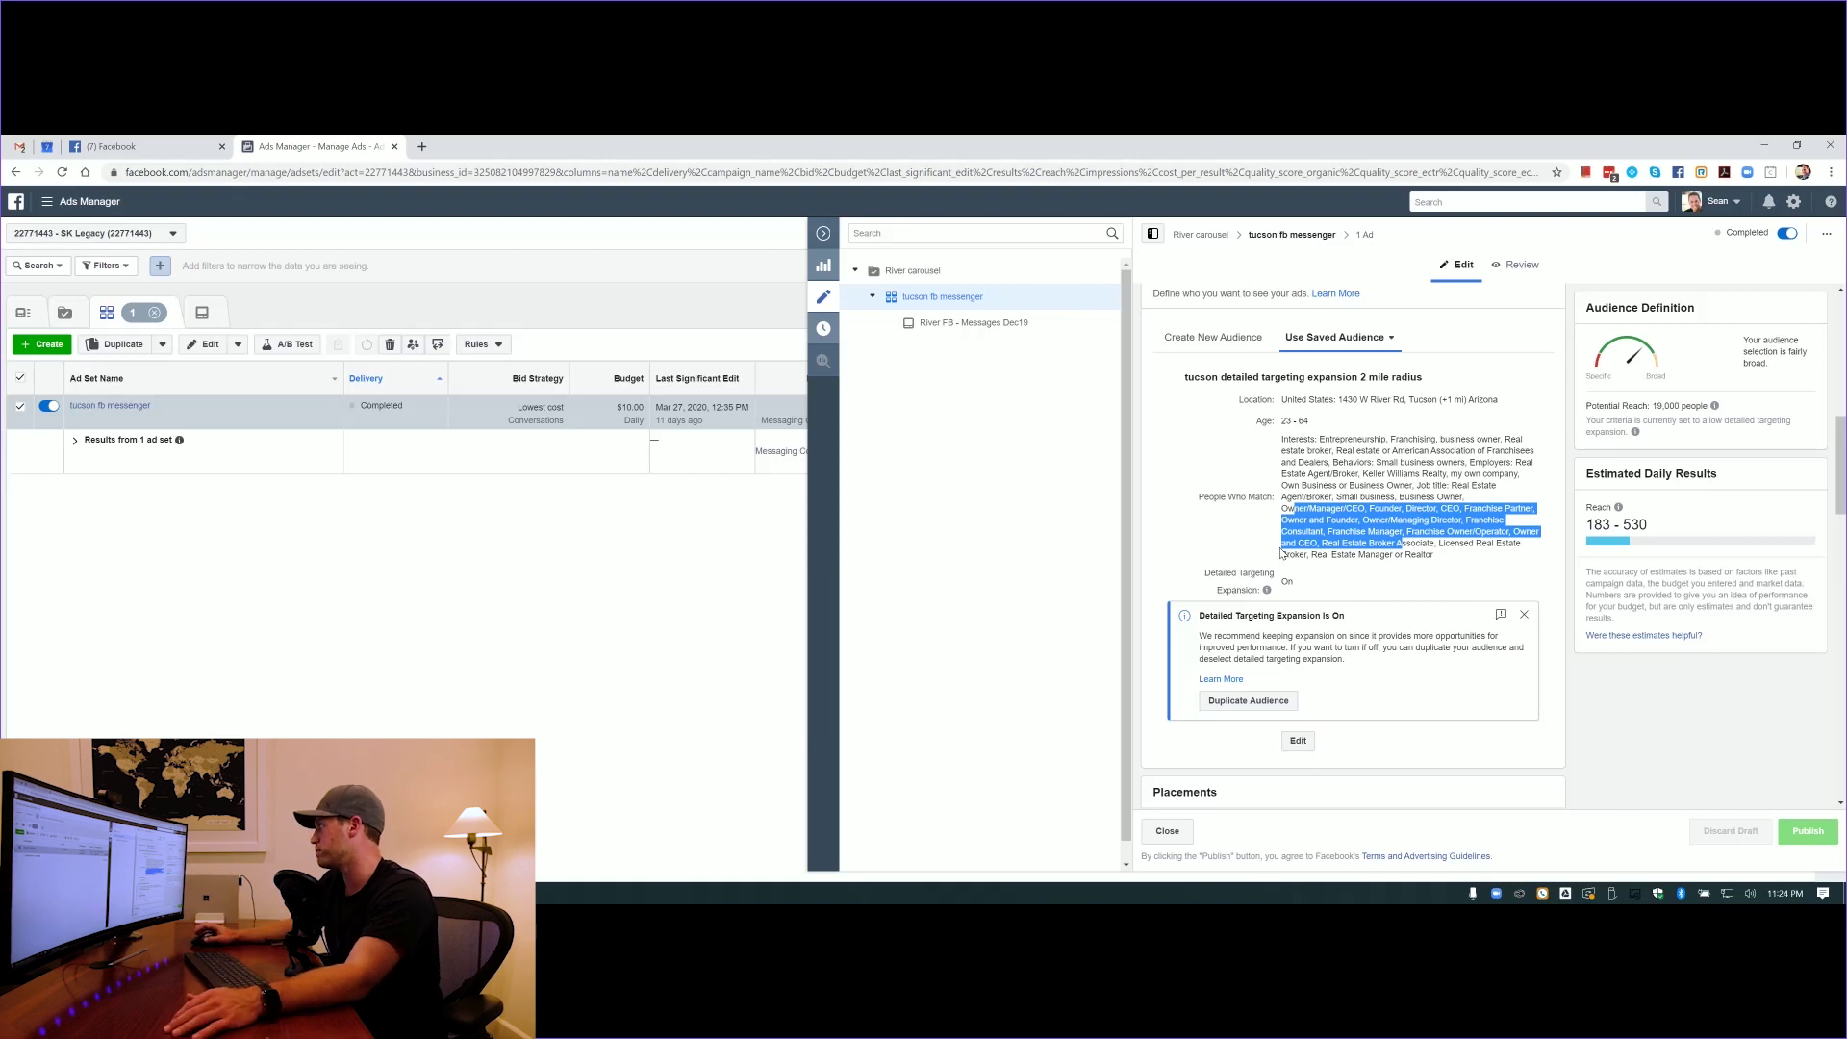
scroll(1333, 706, down, 2)
Look over the ad set's placements and delivery optimisation, then open the 'River FB - Messages Dec19' ad
scroll(1333, 706, down, 4)
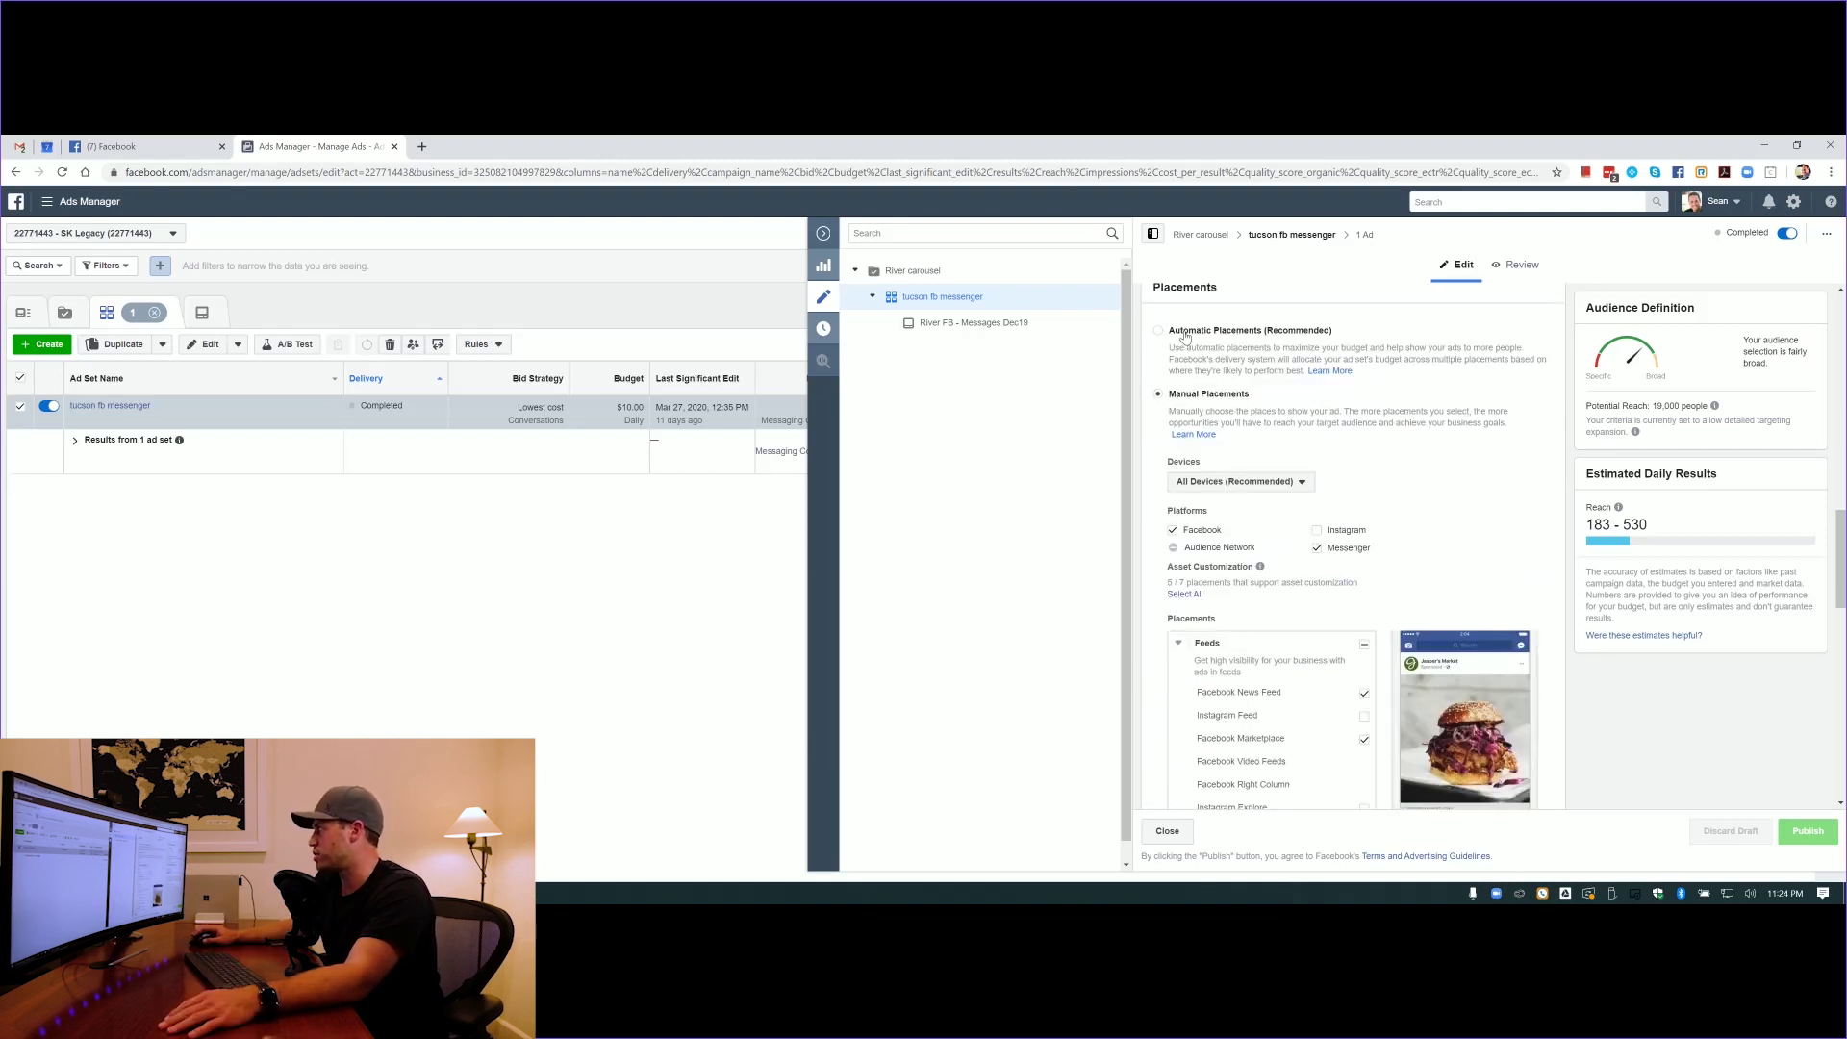
scroll(1185, 336, down, 4)
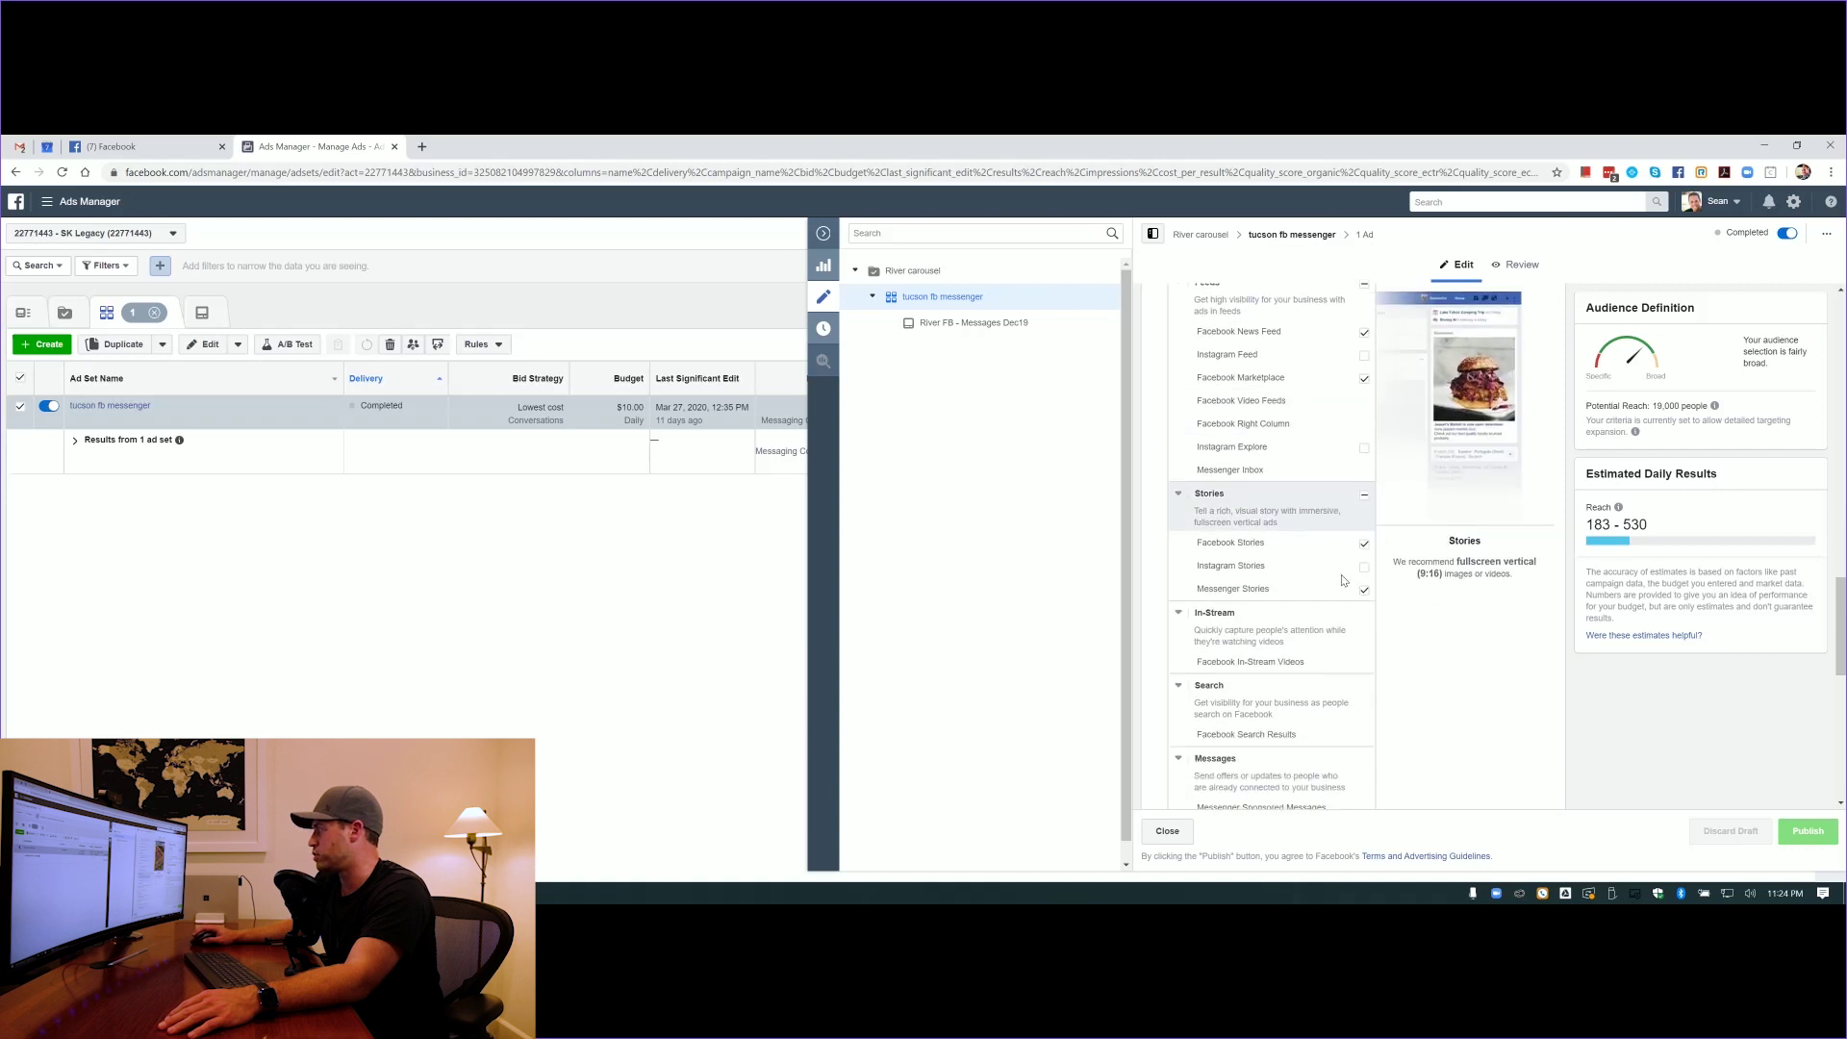
scroll(1343, 580, down, 8)
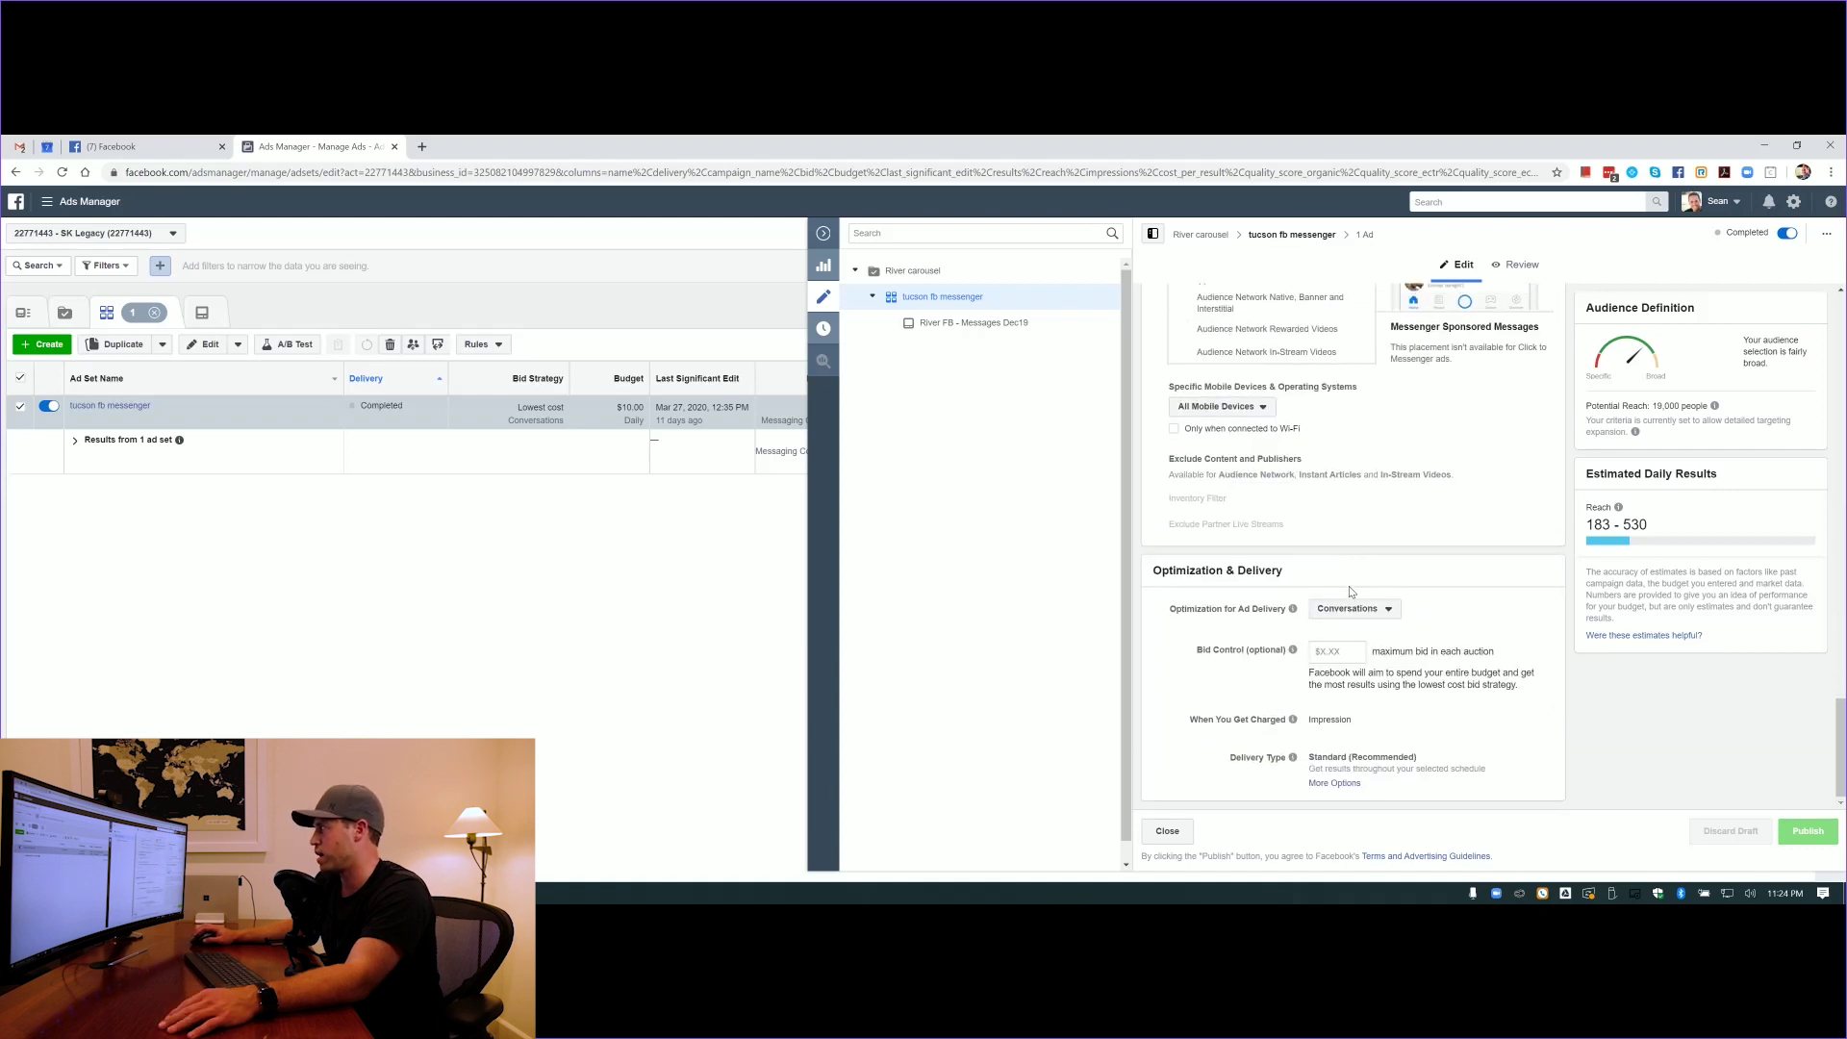
scroll(1250, 539, up, 3)
click(973, 325)
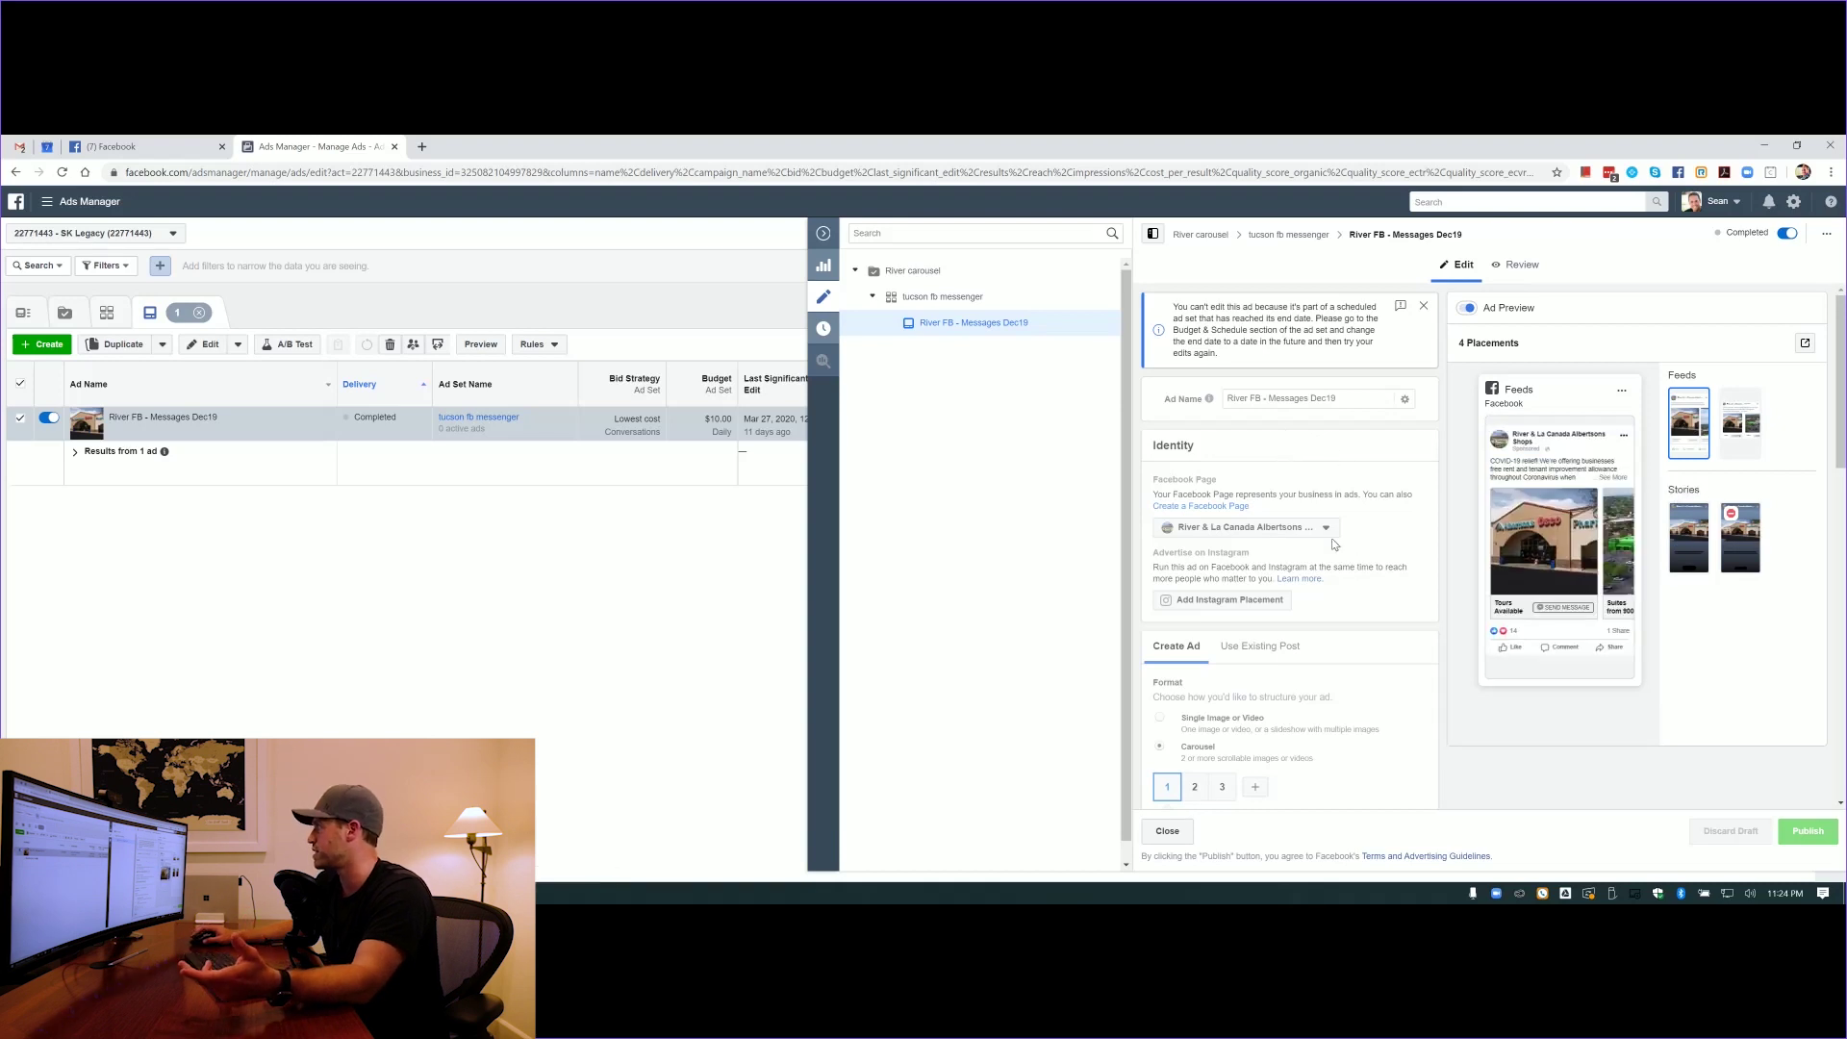
Look over the ad's carousel cards and text, then preview it in the Facebook Desktop News Feed
scroll(1331, 539, down, 1)
scroll(1331, 539, down, 3)
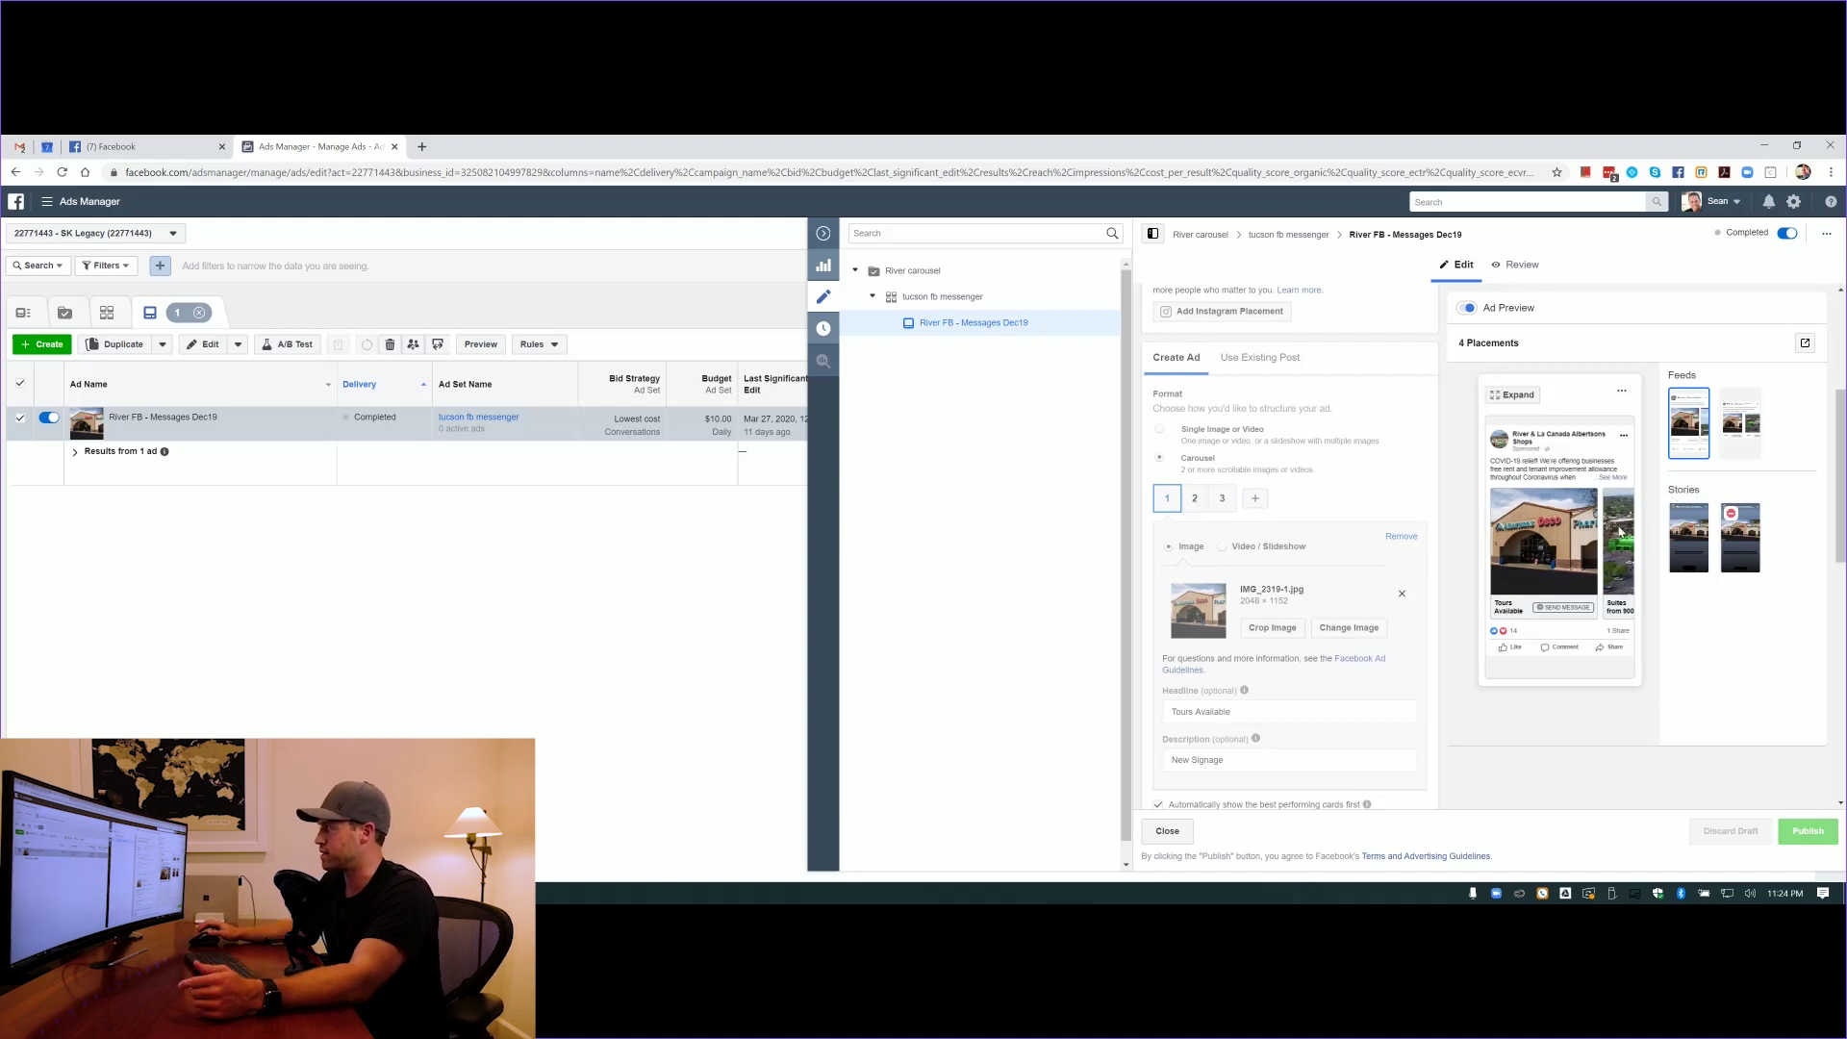
scroll(1343, 585, down, 2)
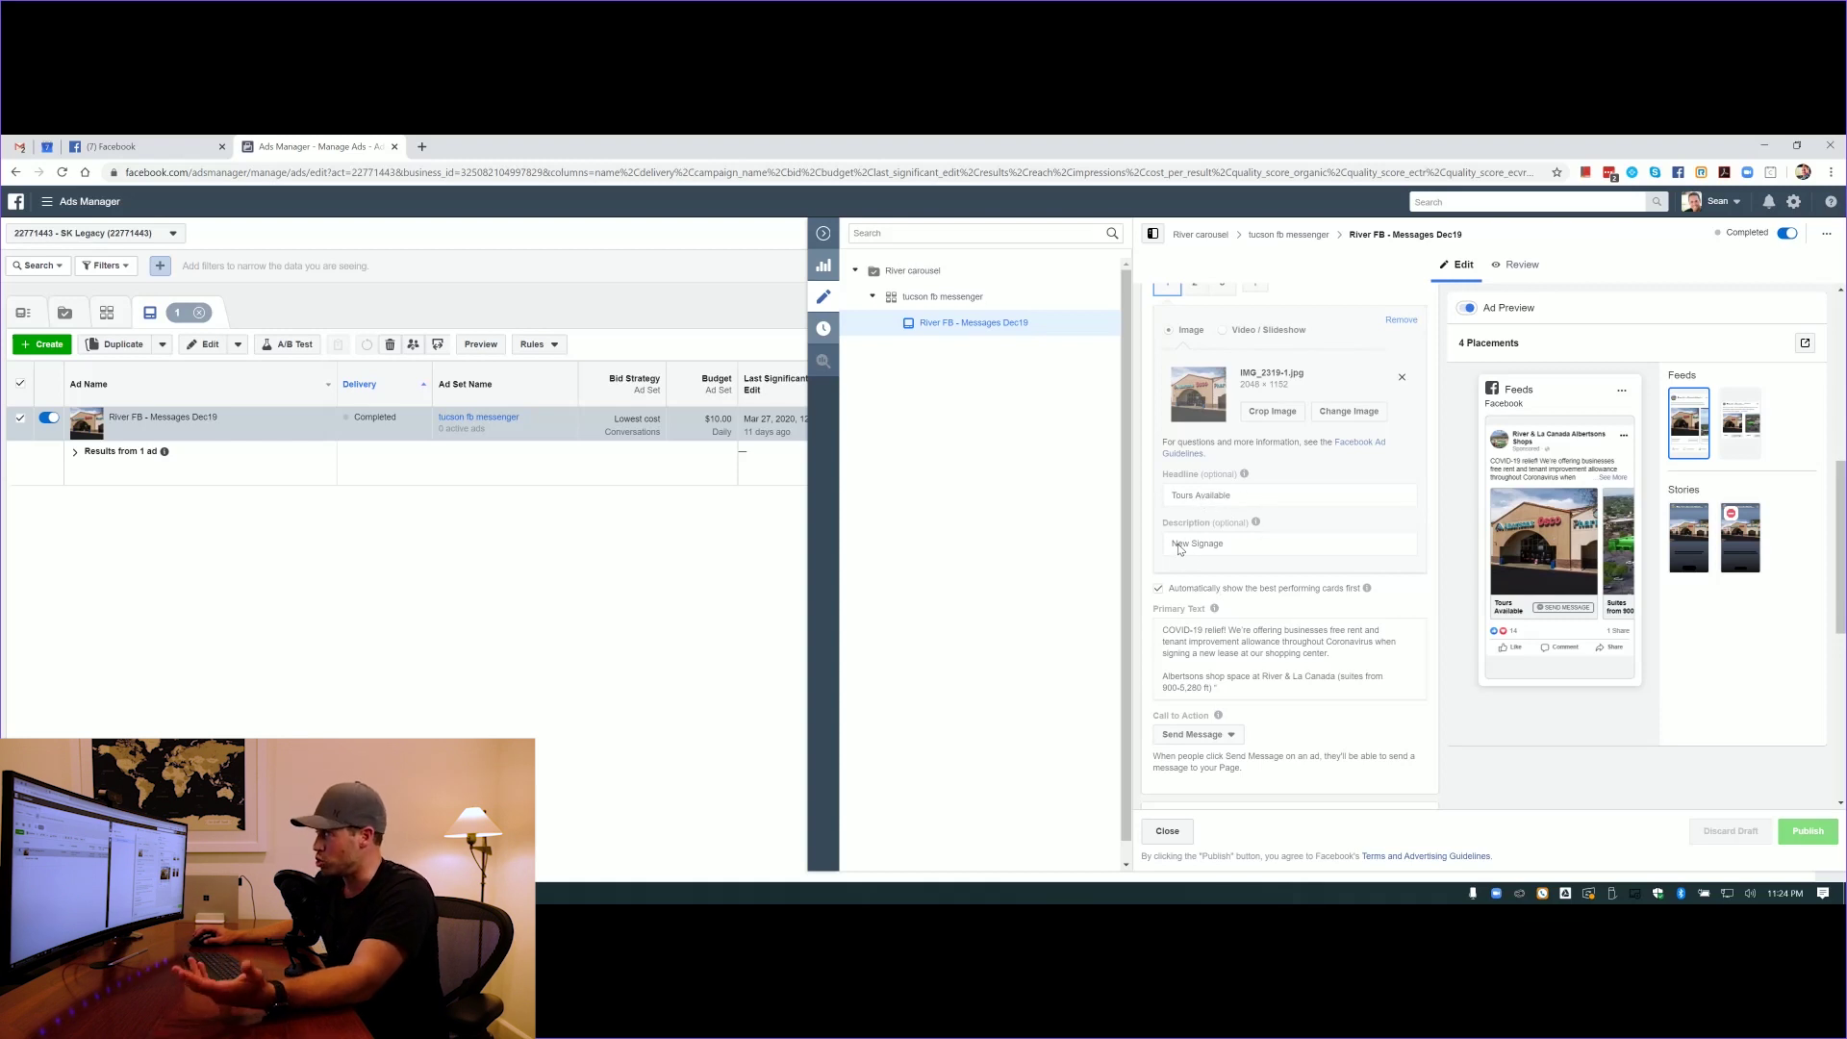
scroll(1220, 657, down, 1)
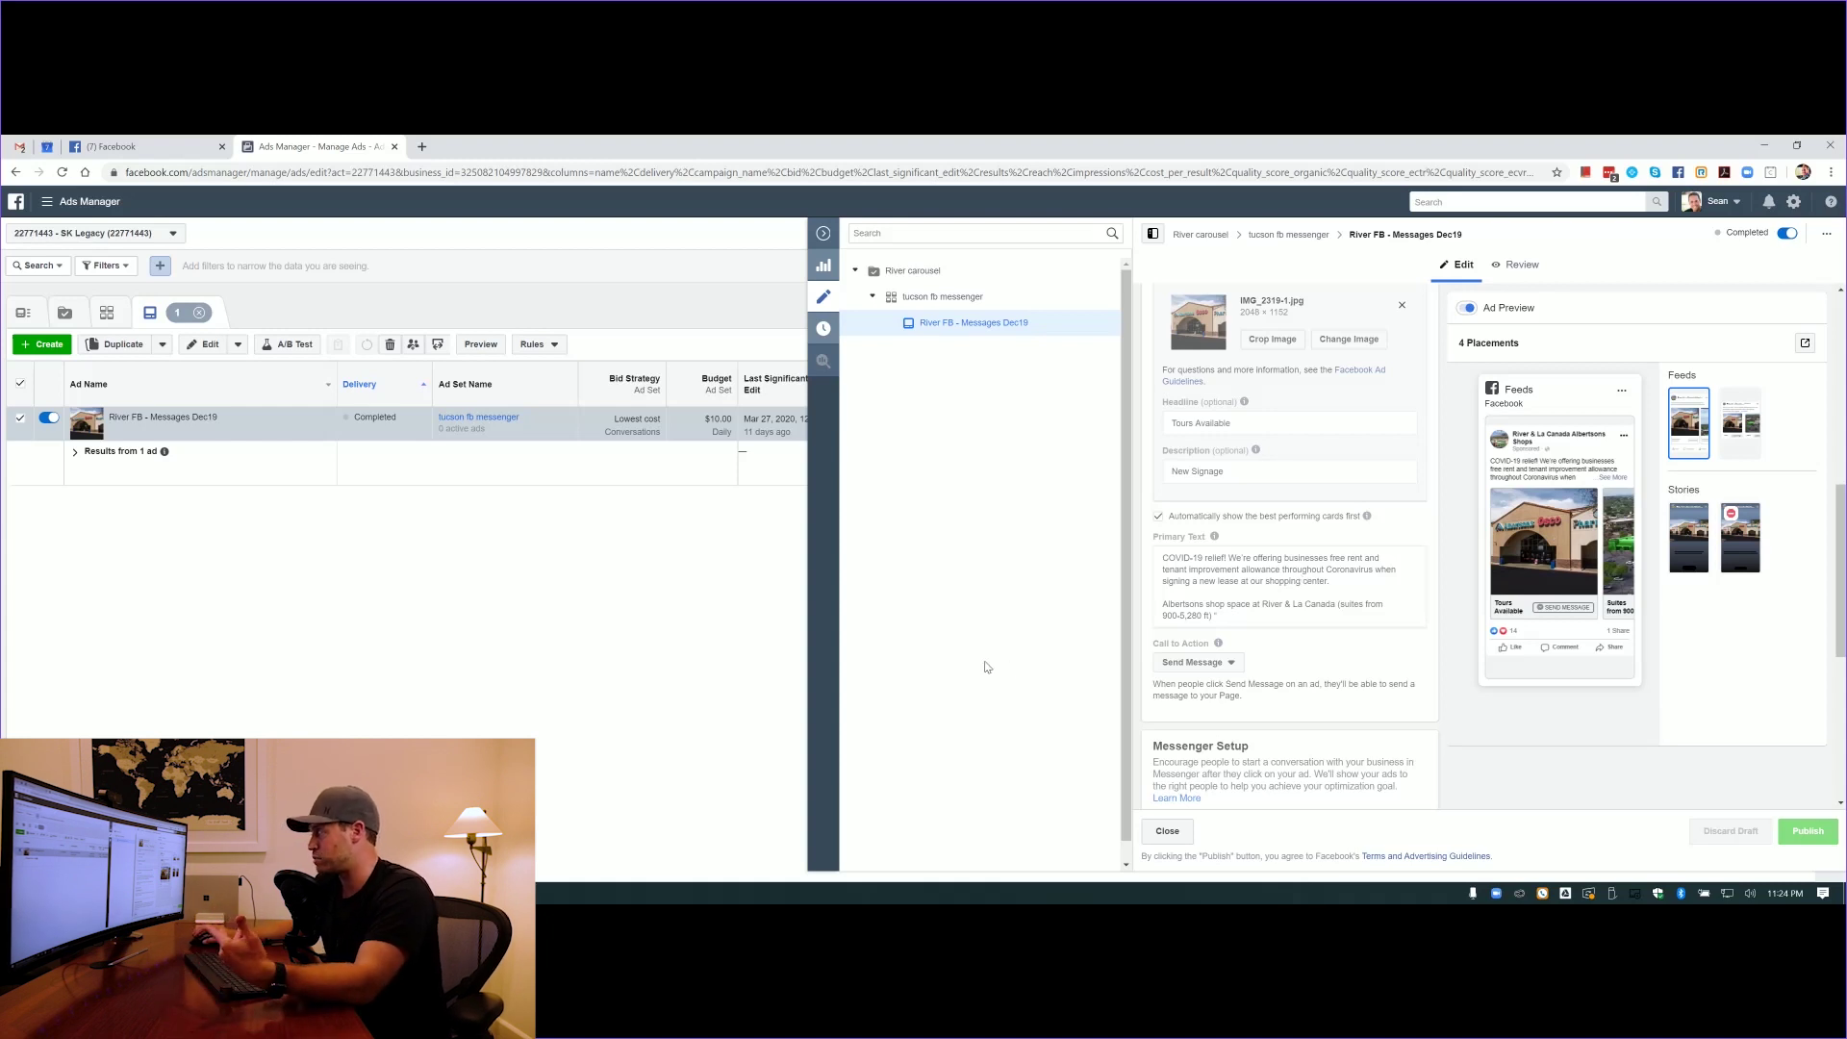
scroll(1351, 617, right, 1)
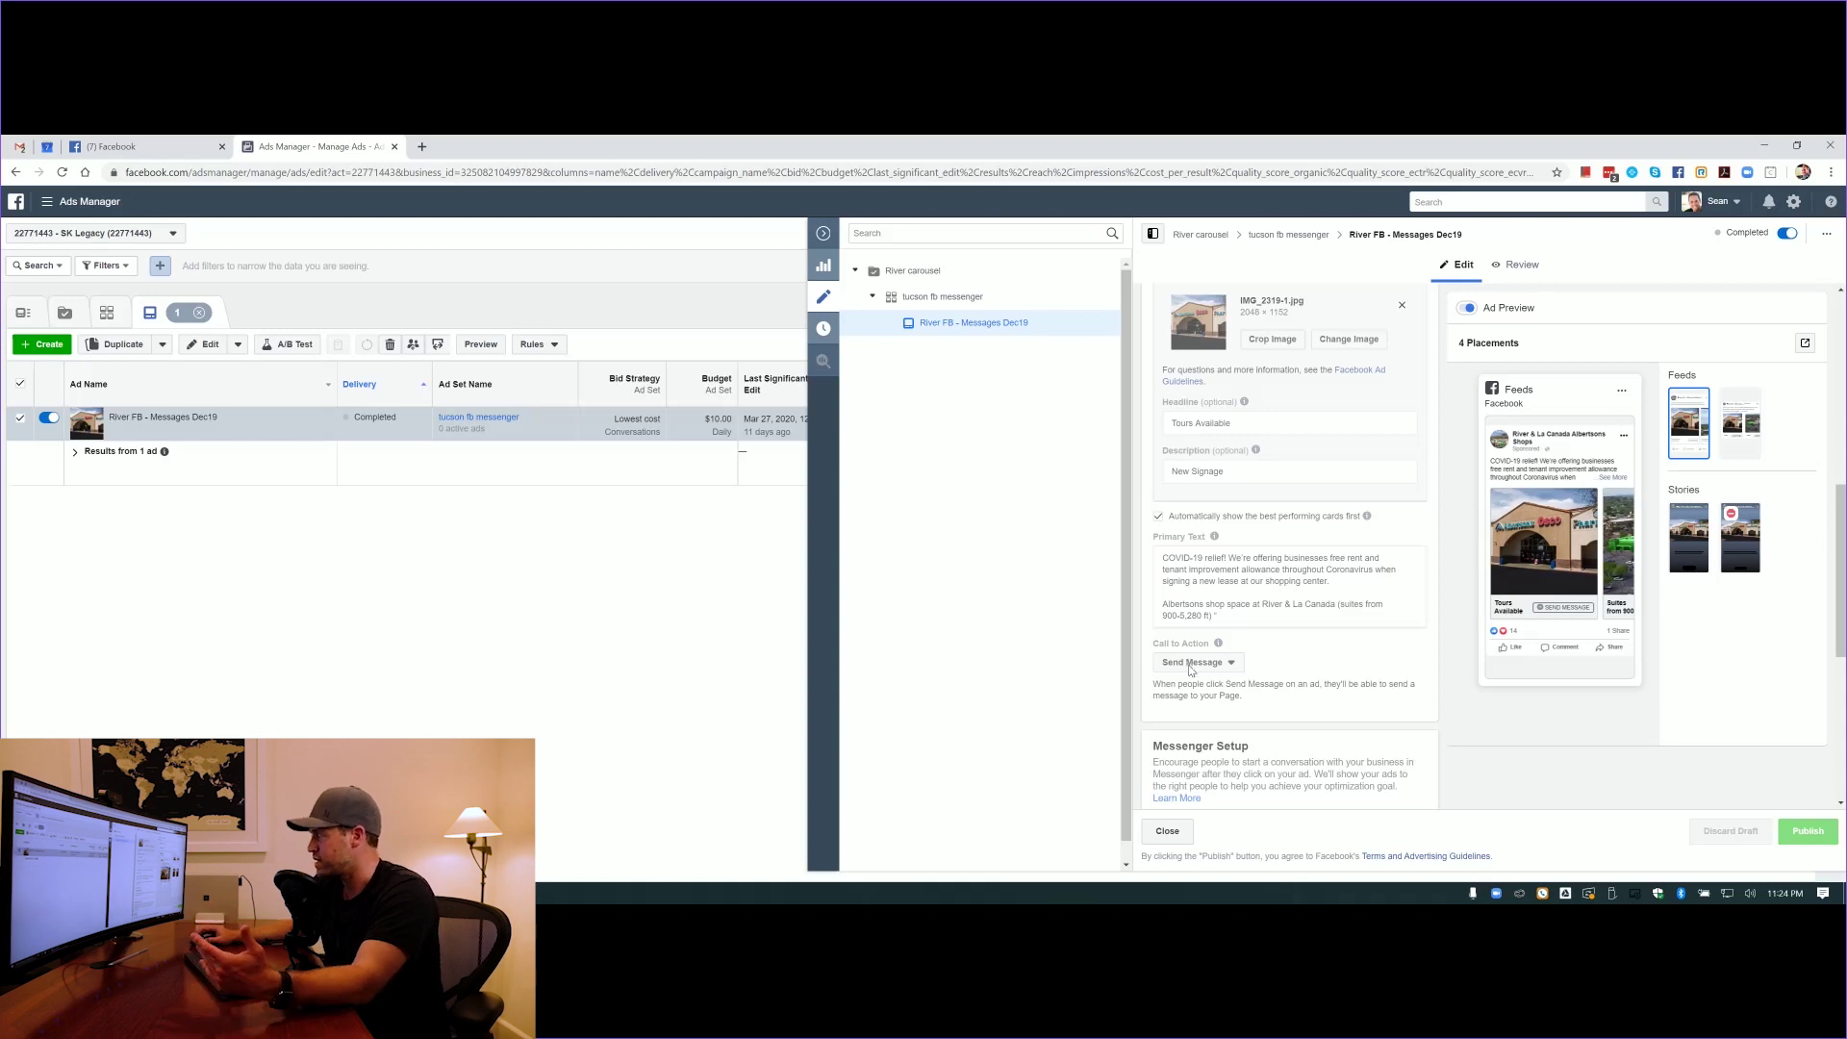
scroll(1251, 655, up, 2)
scroll(1270, 462, up, 2)
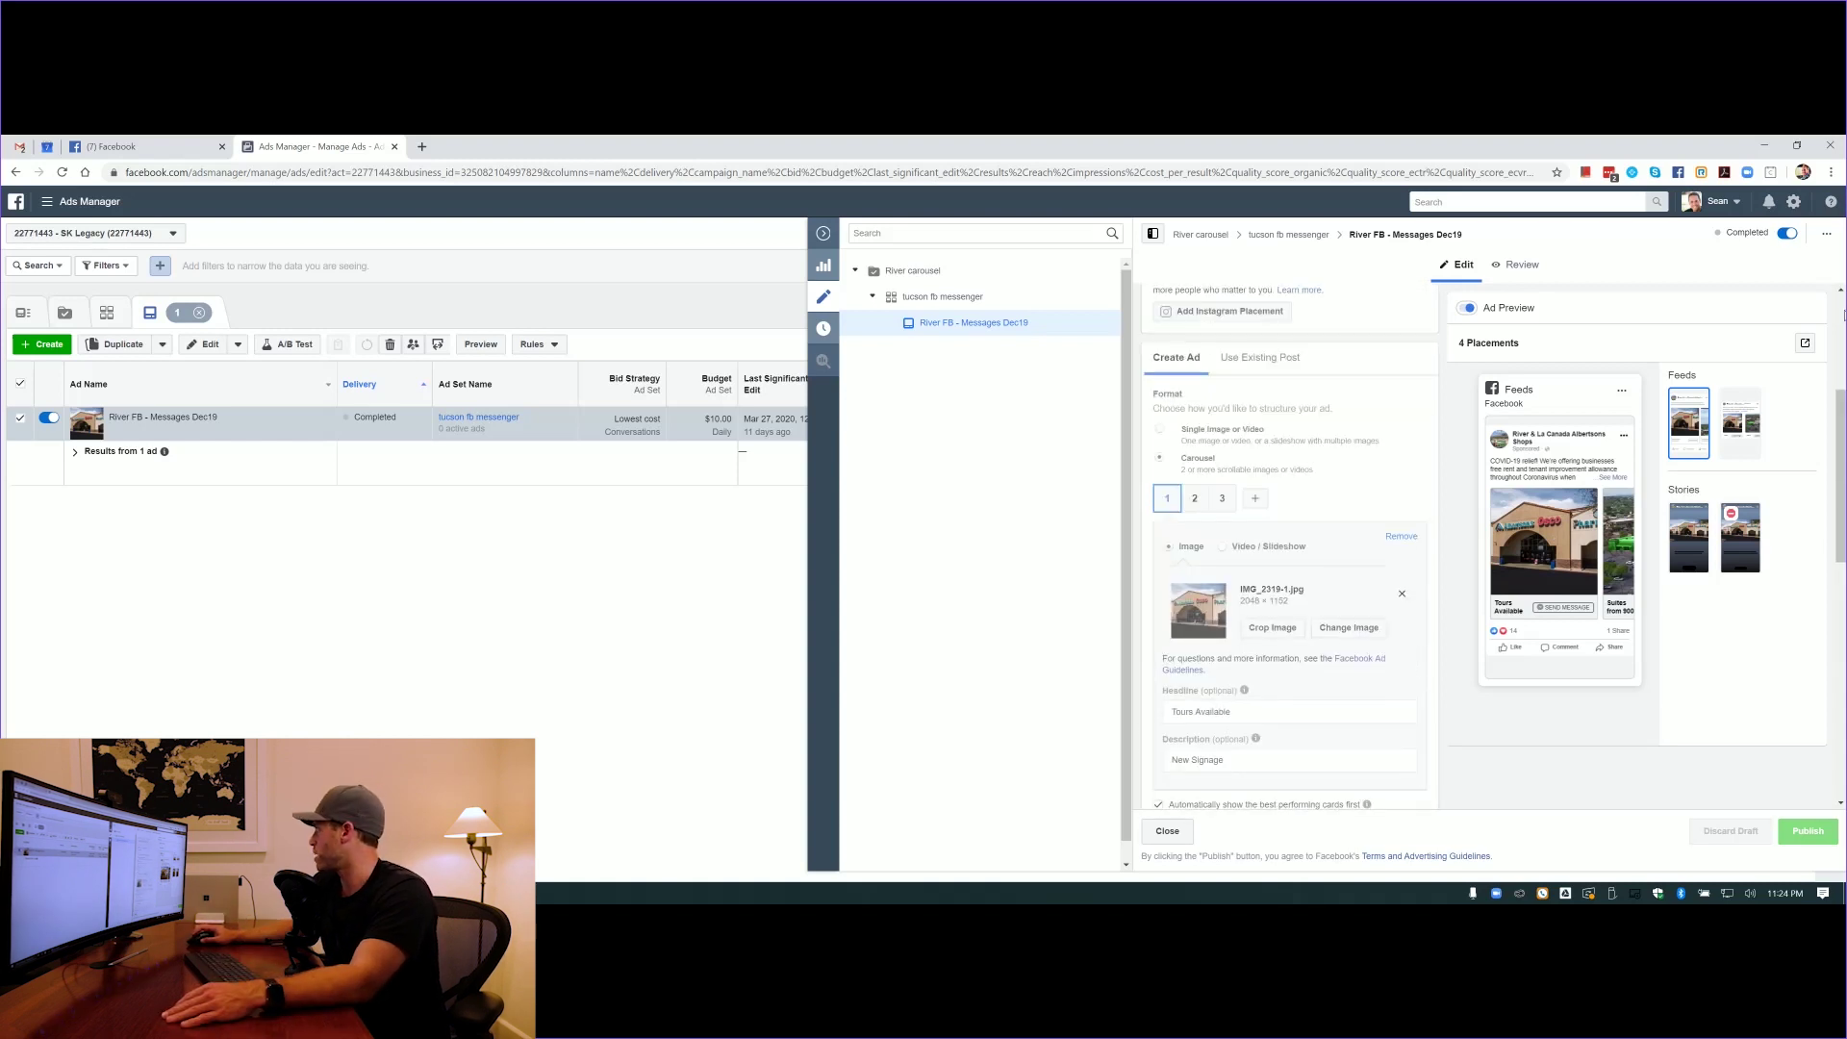
click(1806, 345)
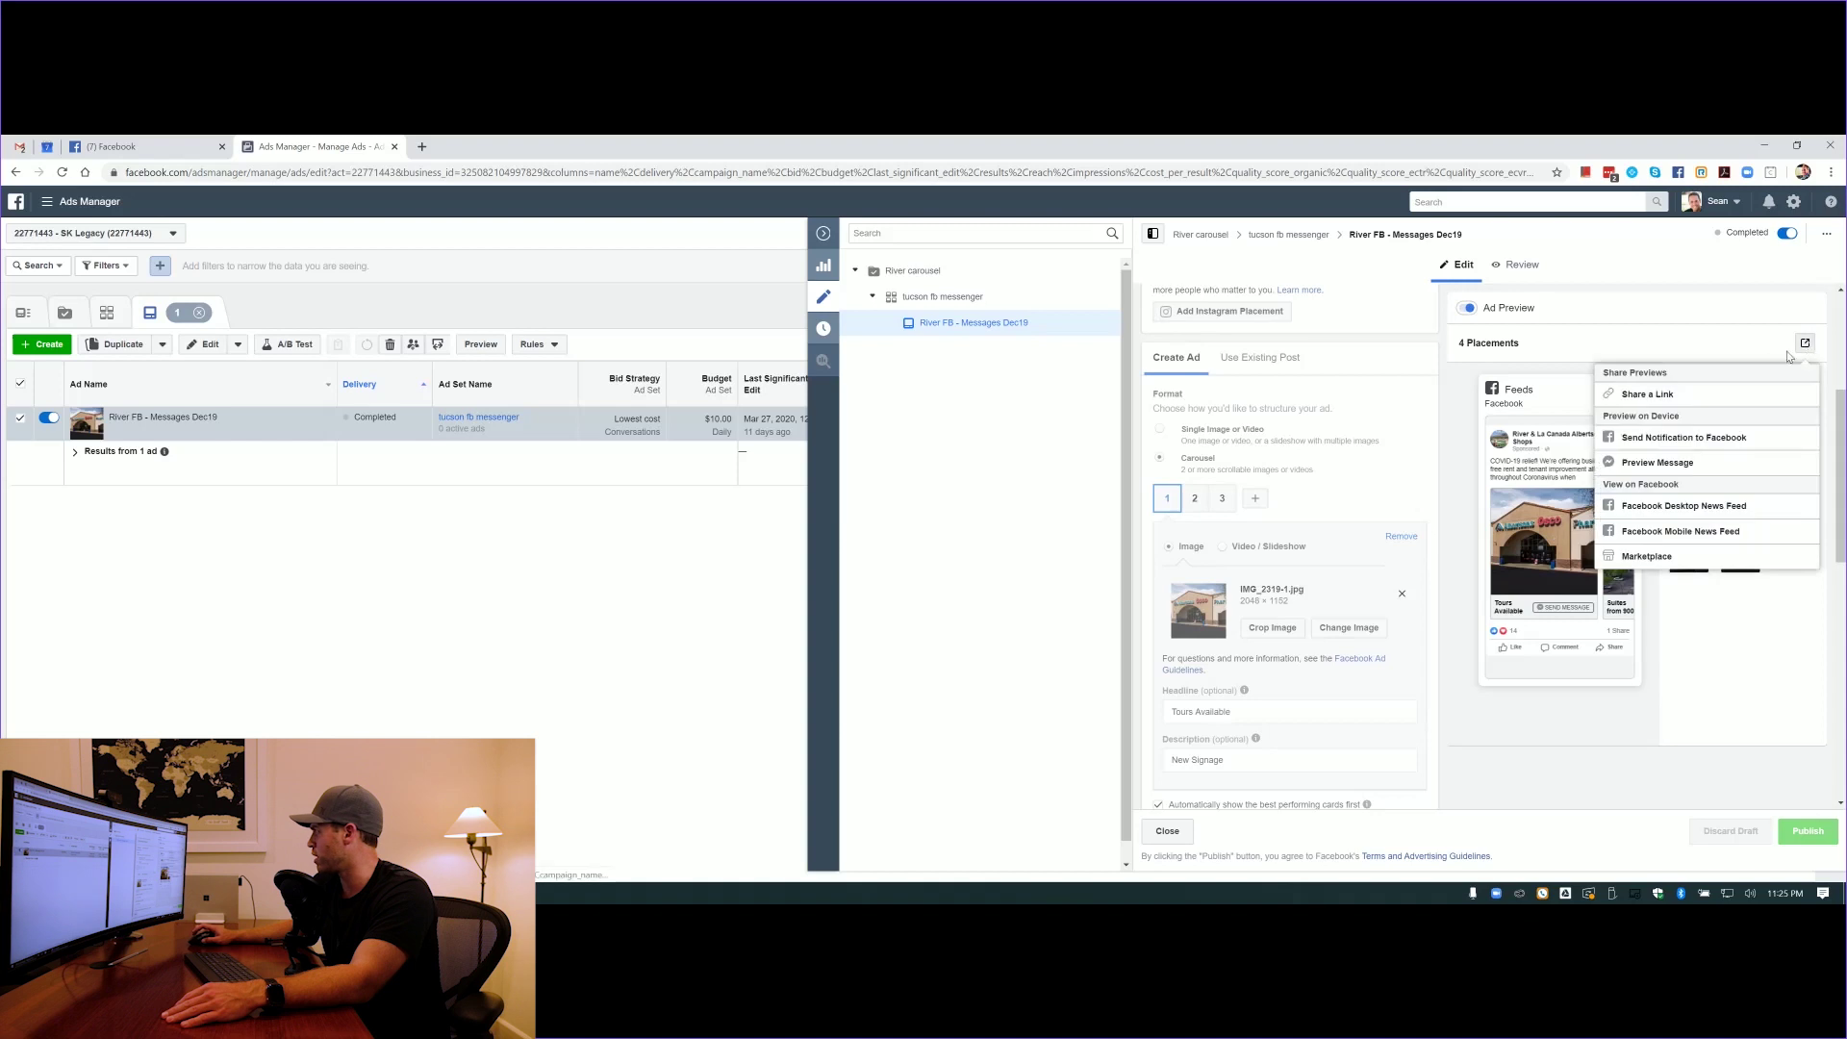
click(1660, 507)
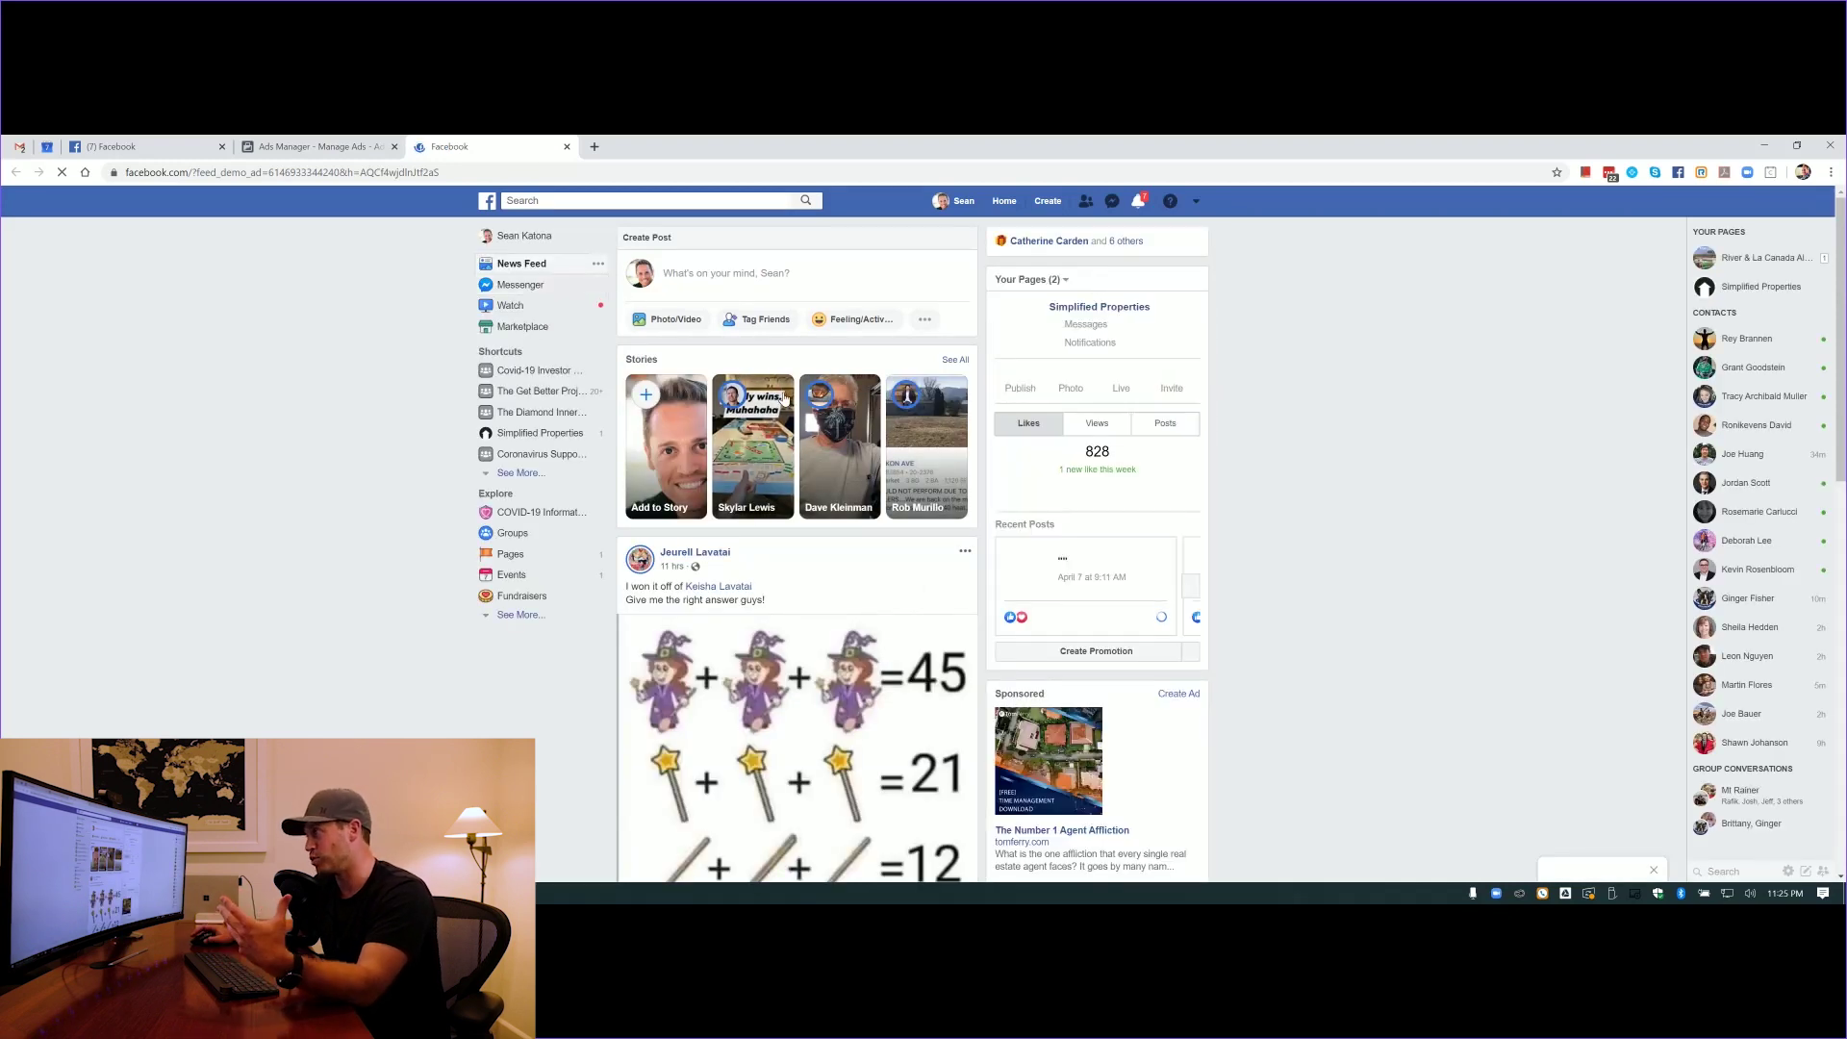
Scroll to the sponsored Albertsons carousel post and advance it to the New Signage card
scroll(784, 399, down, 10)
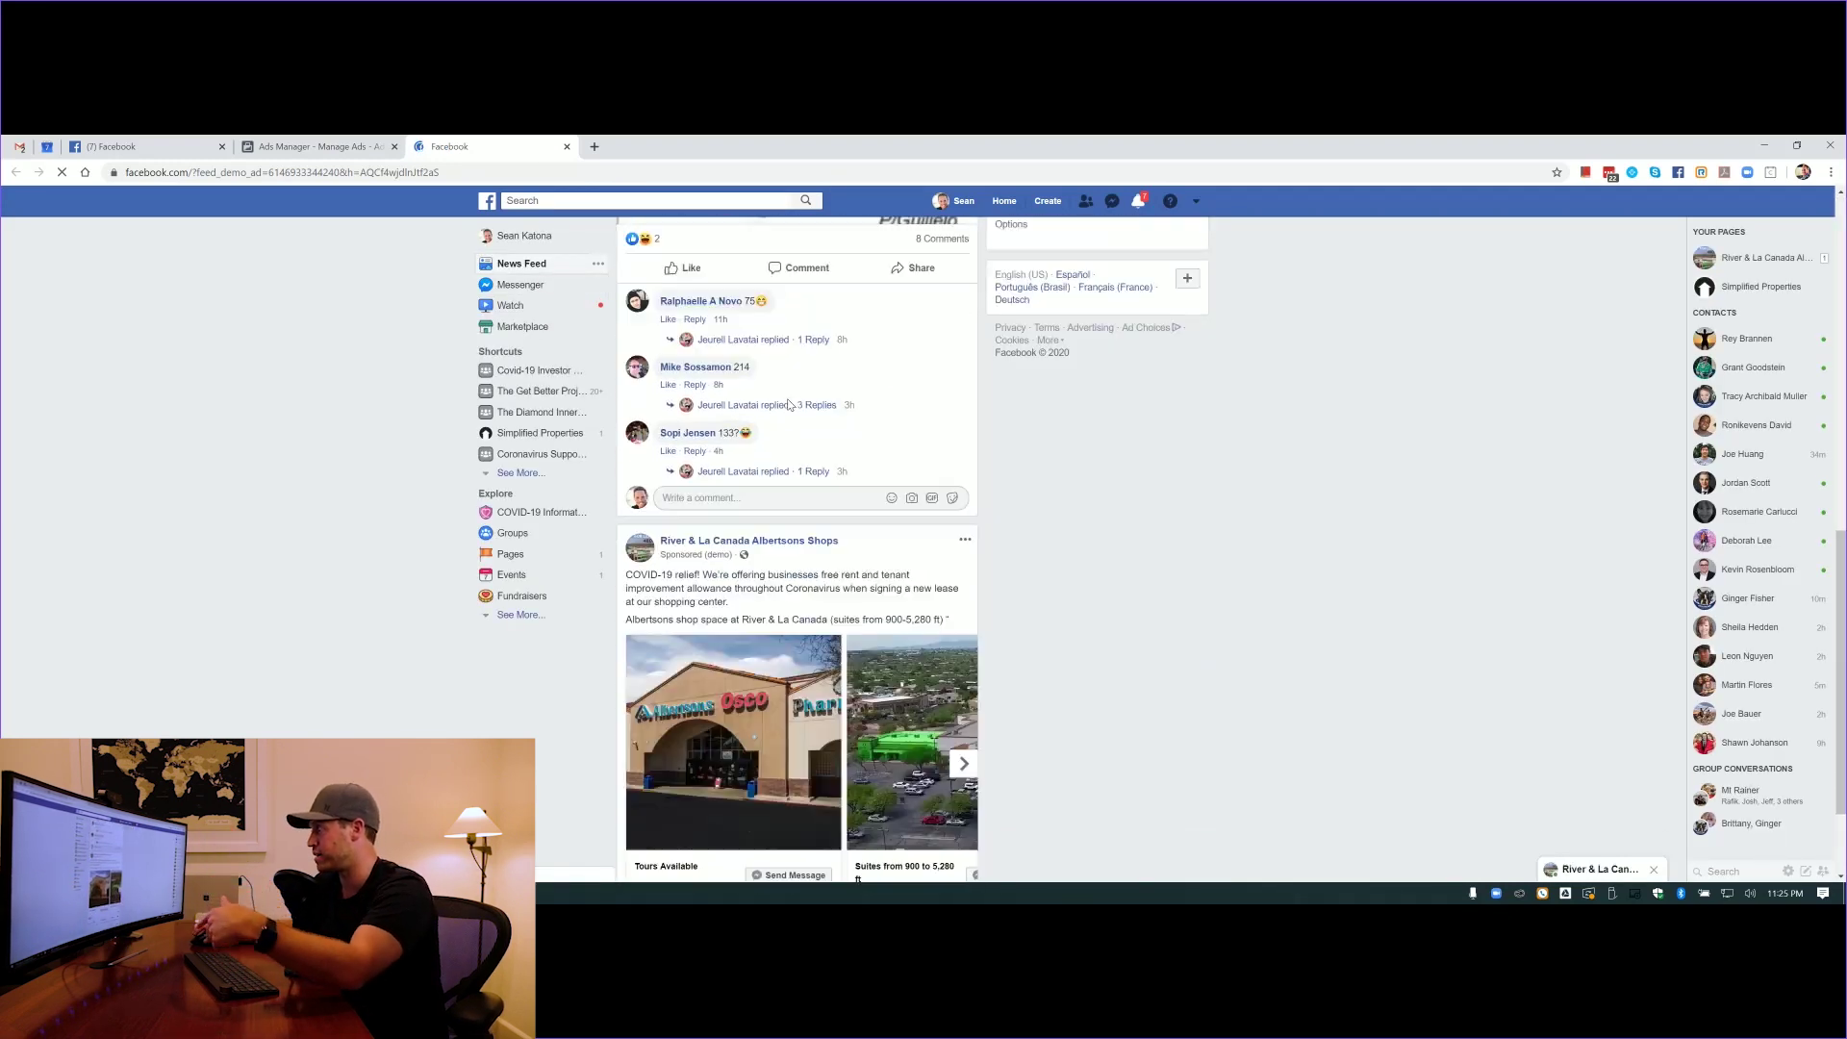
scroll(788, 404, down, 1)
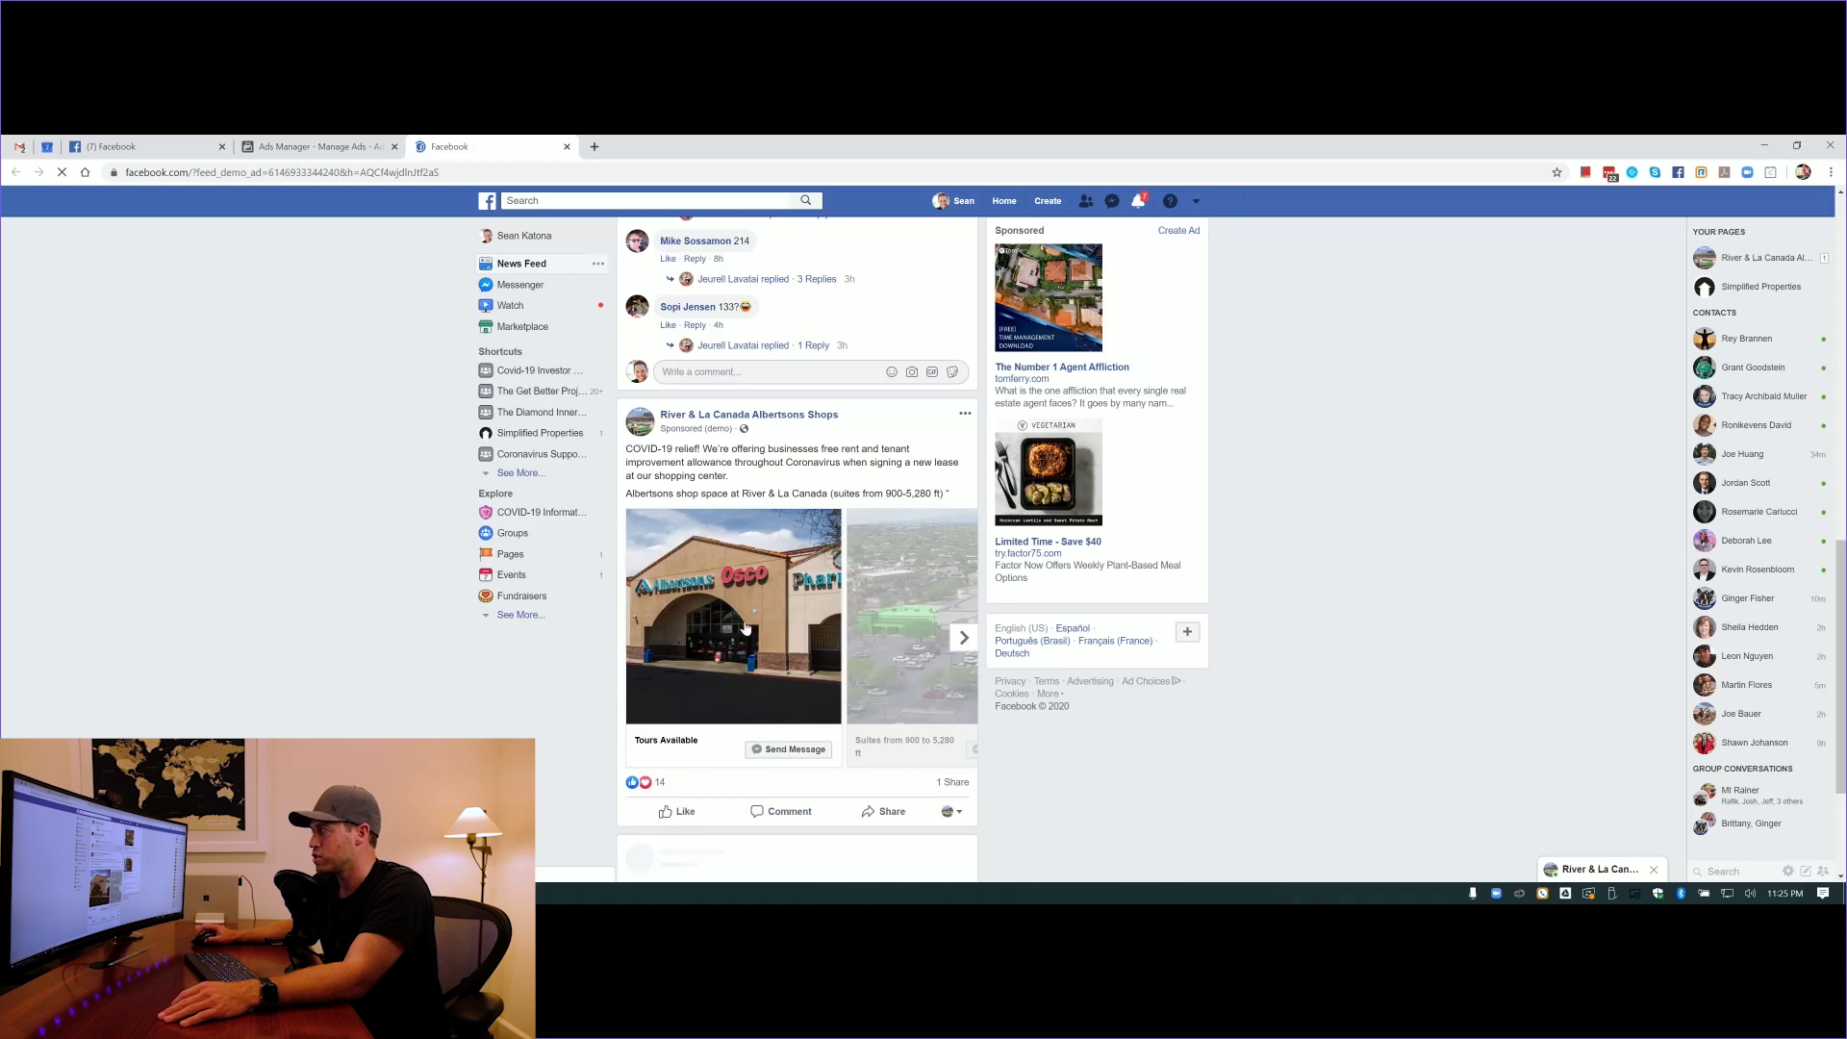
scroll(765, 613, right, 3)
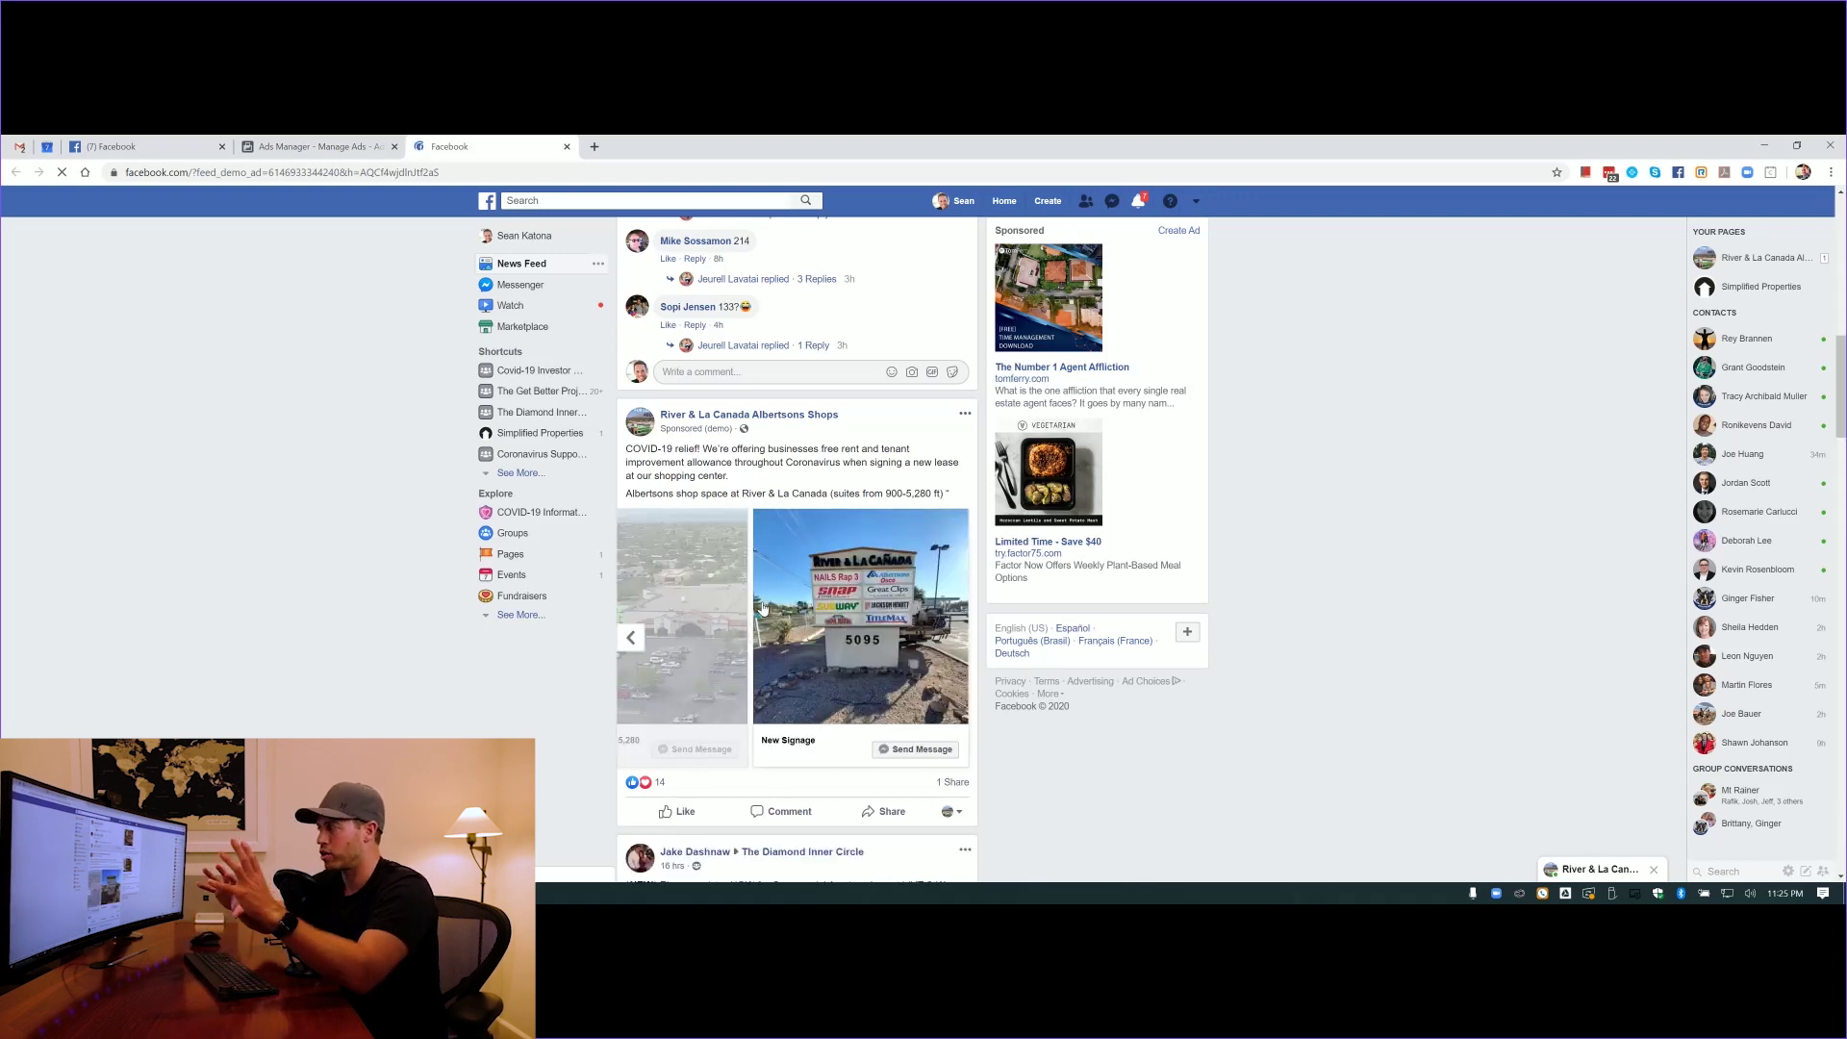
scroll(736, 616, left, 3)
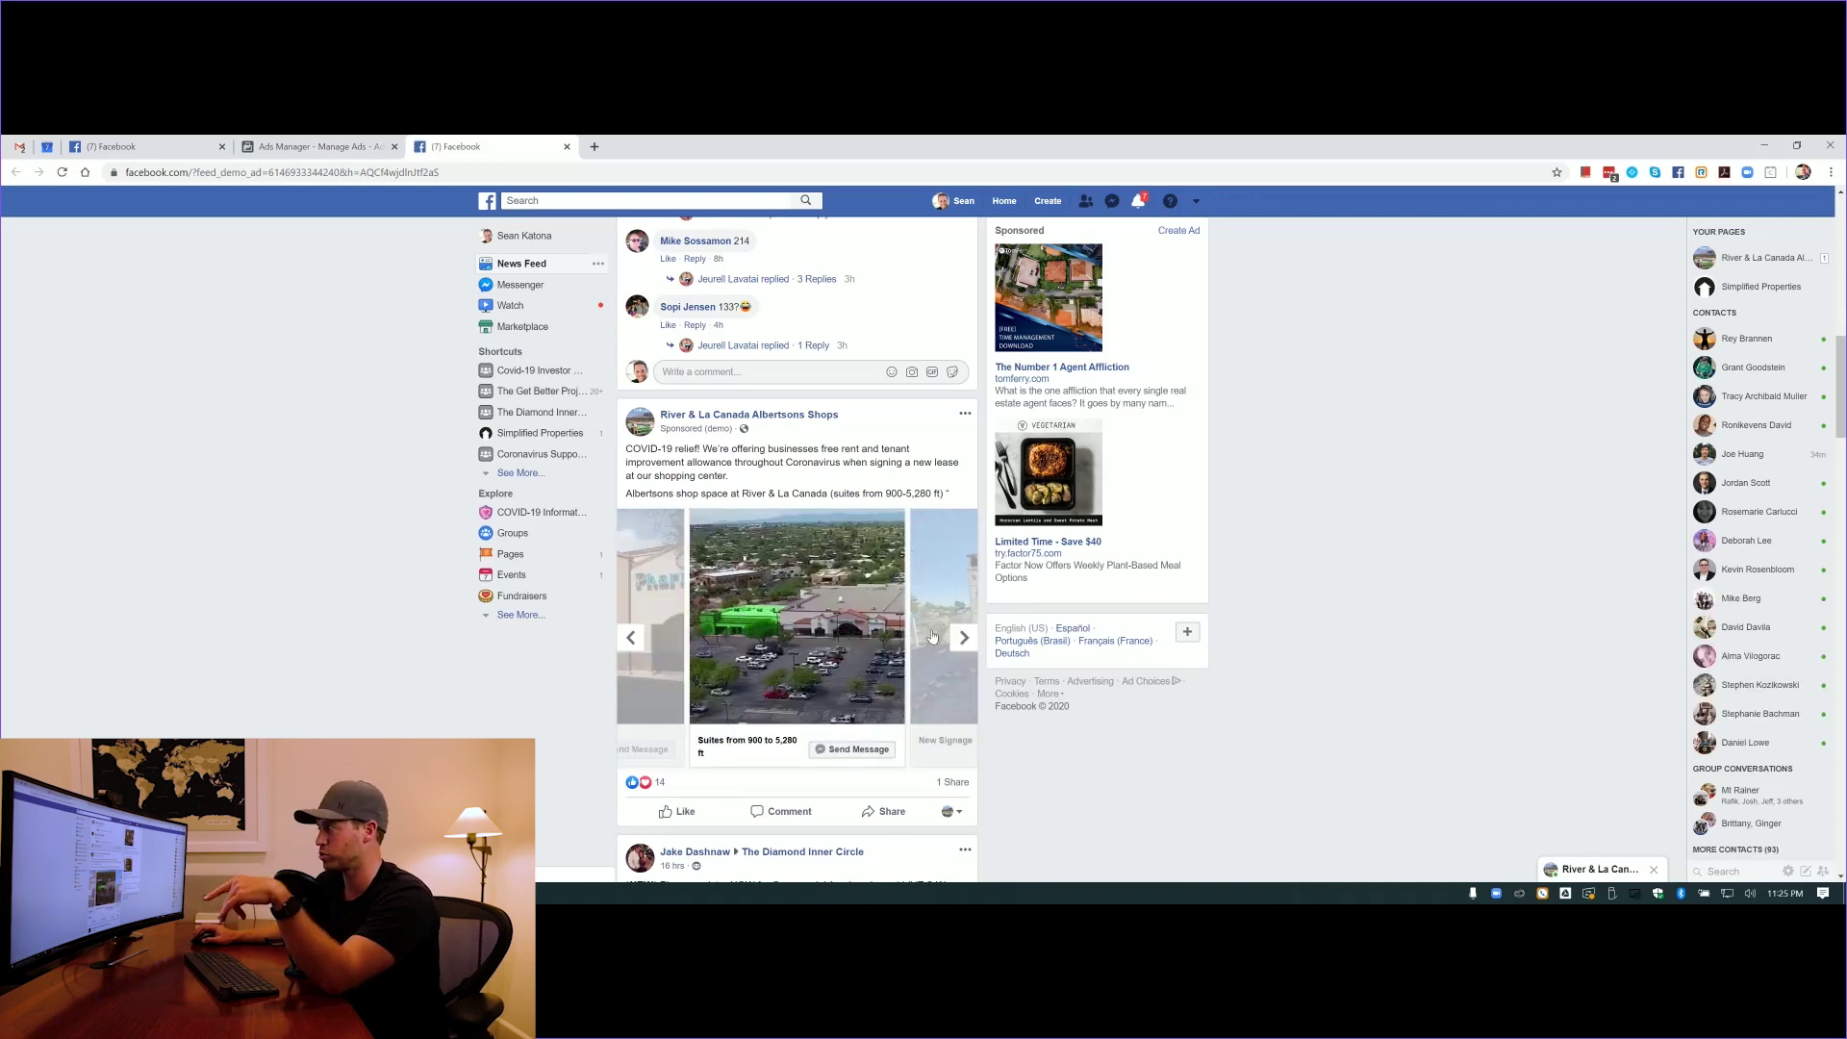
click(963, 640)
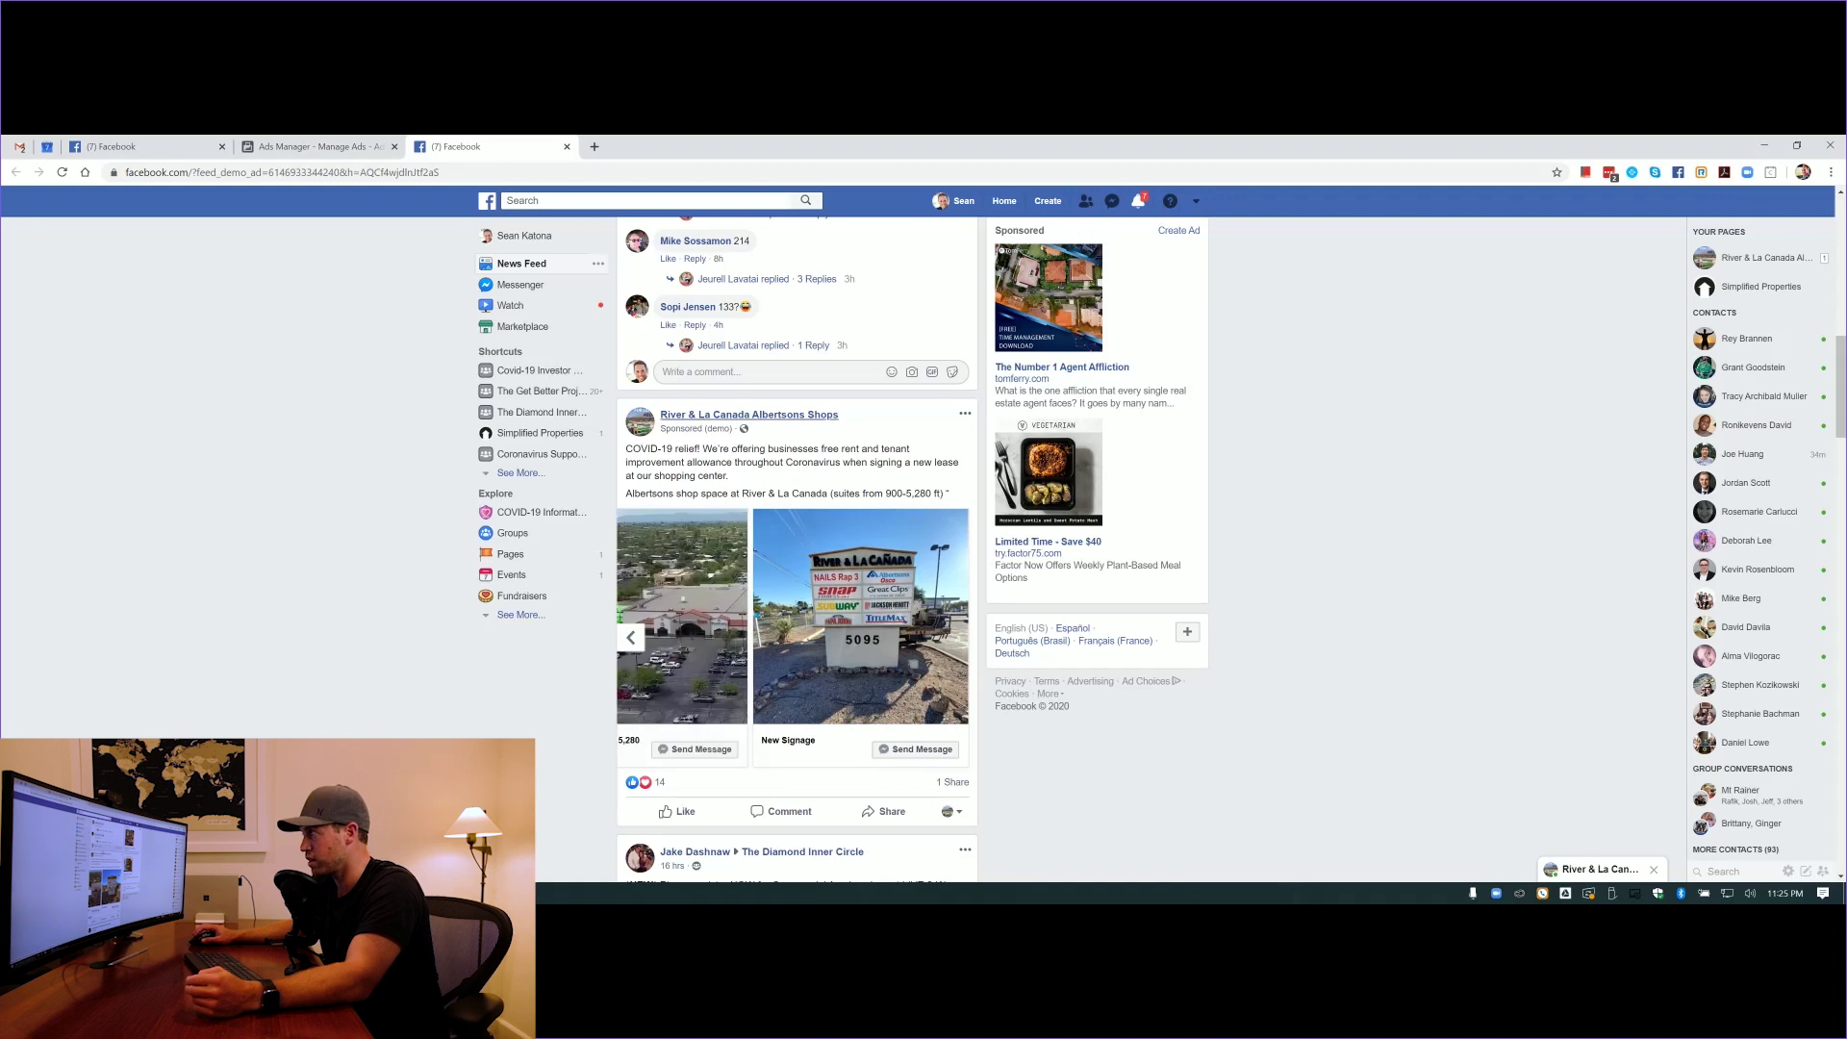
Start a Messenger chat from the ad card and read the page's greeting and suite-size reply
click(921, 749)
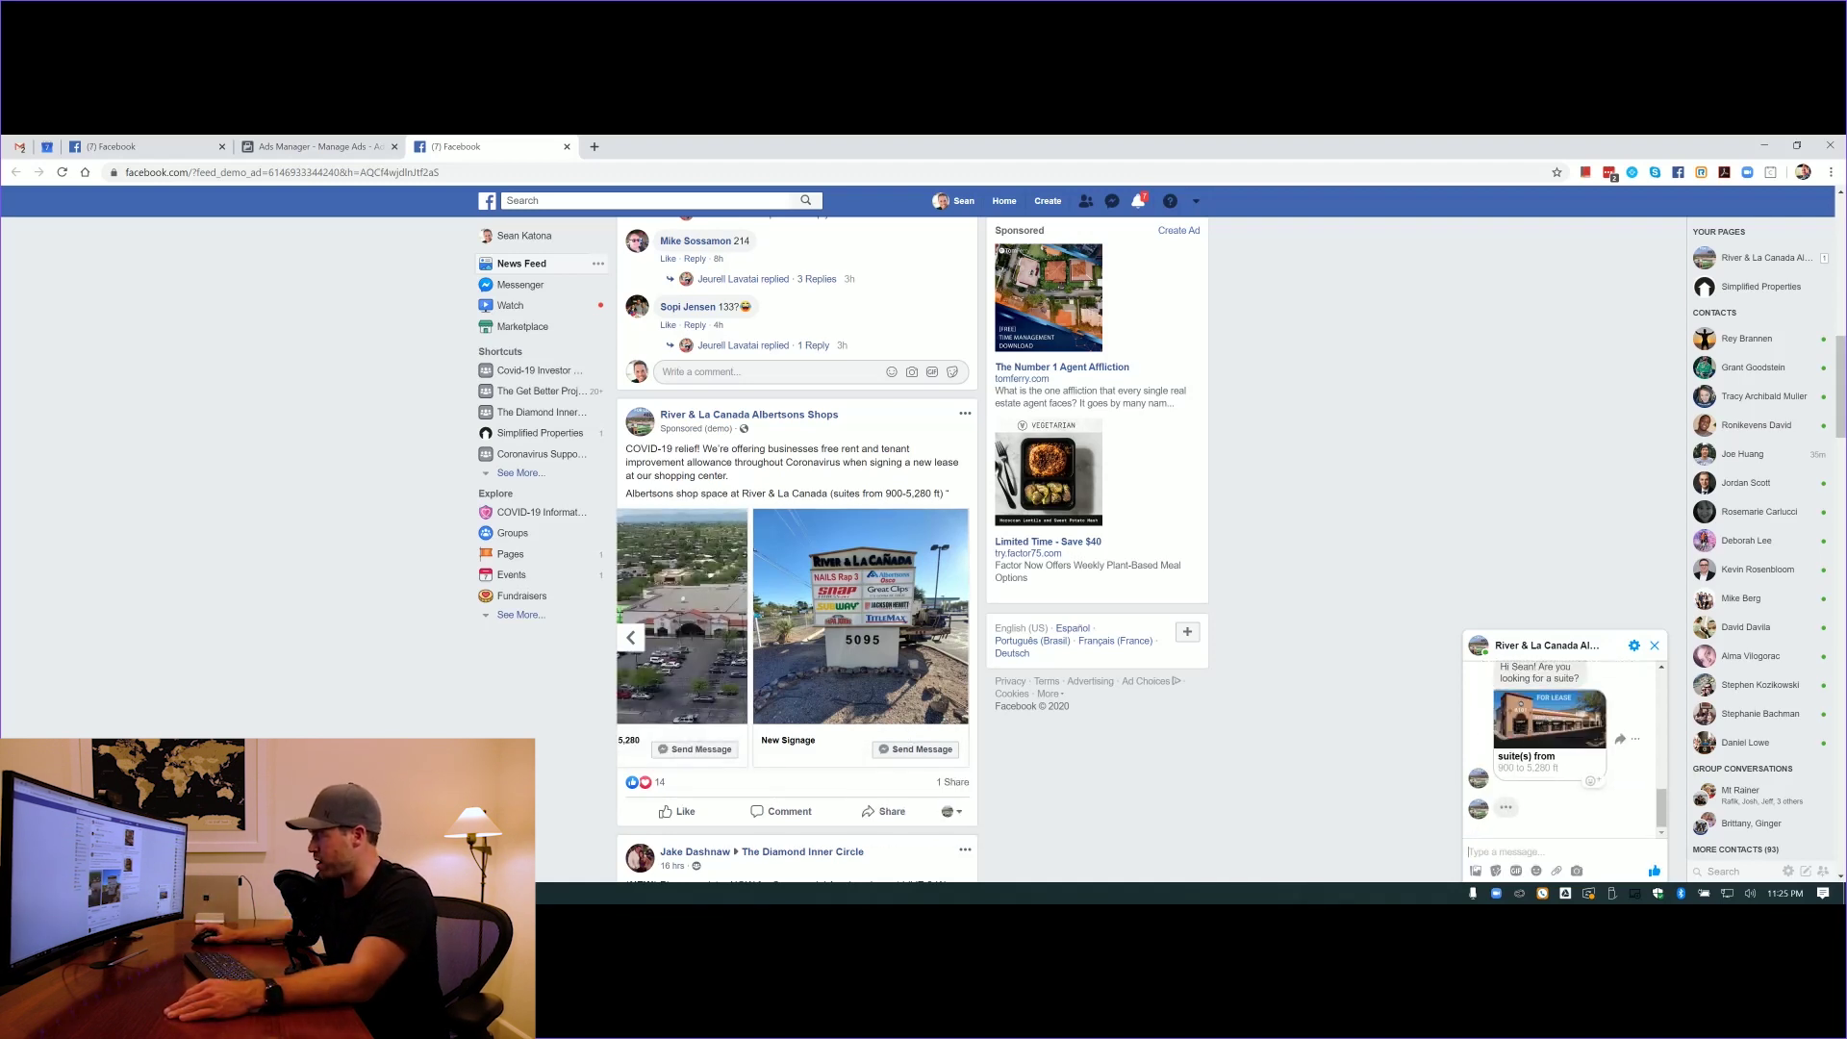
drag(1498, 756, 1519, 768)
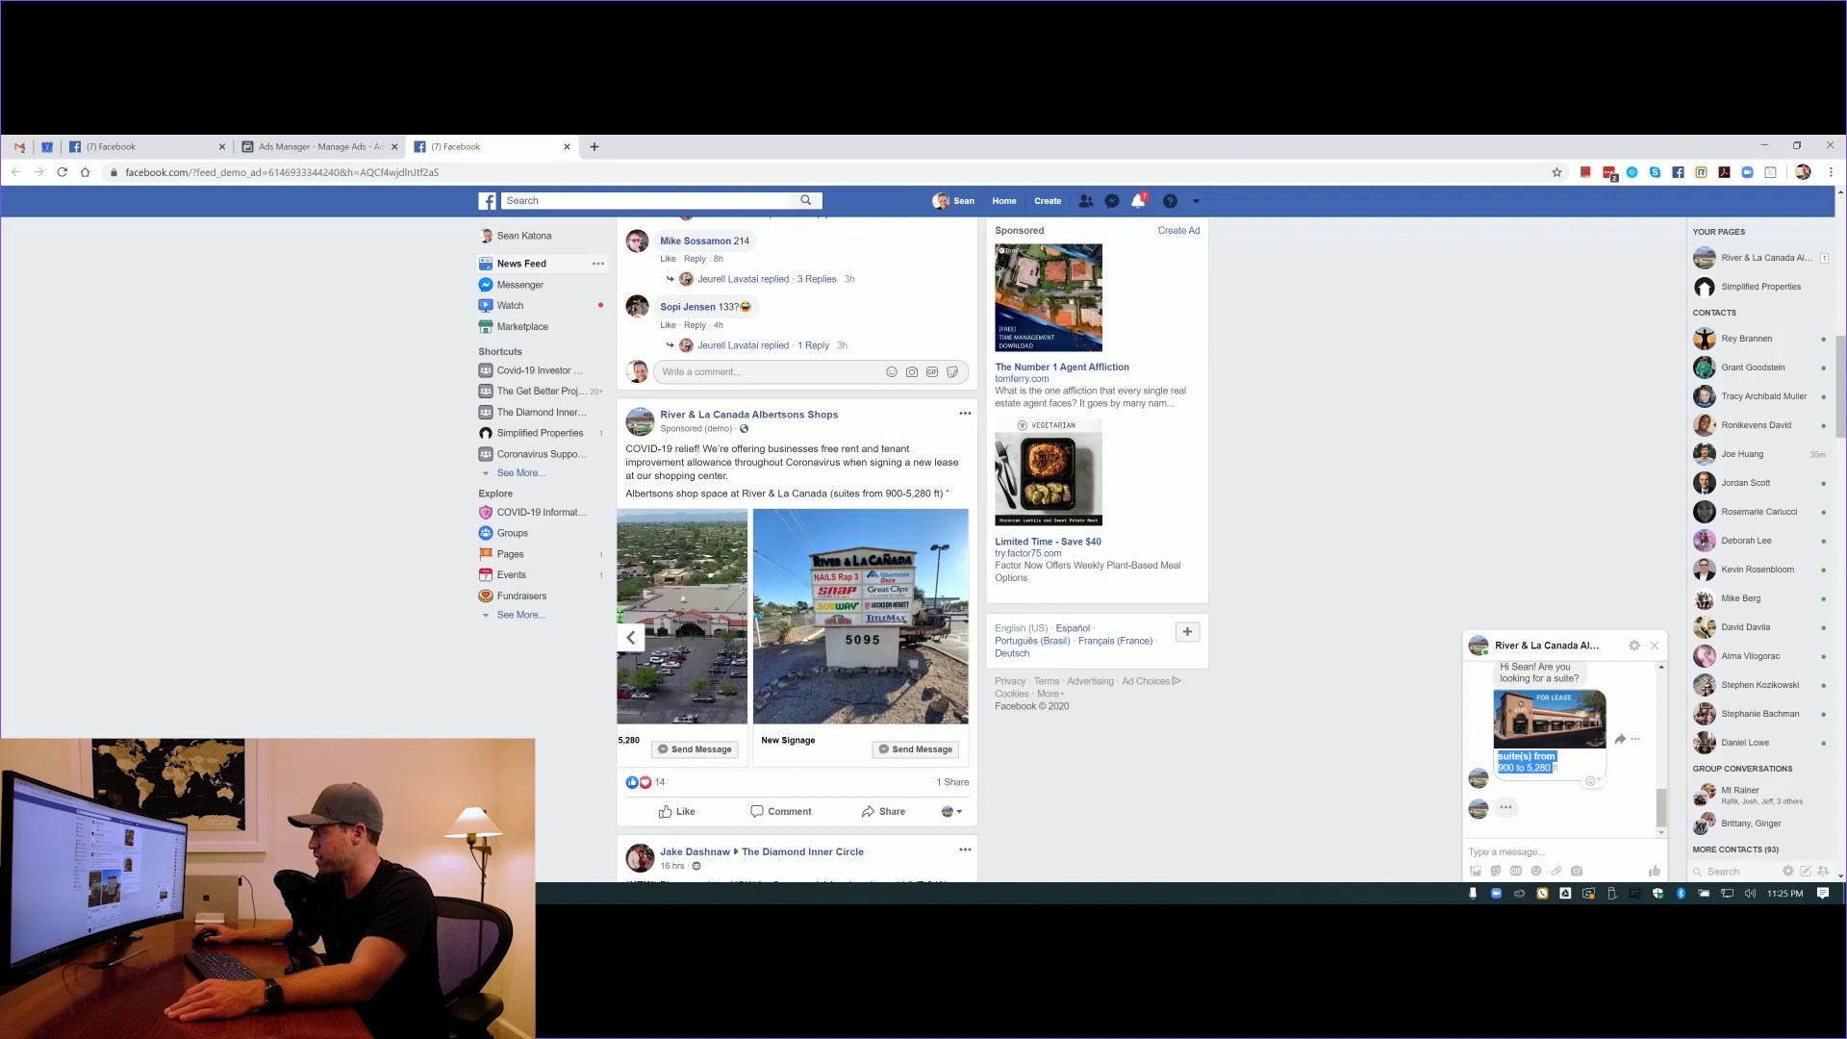
click(1509, 813)
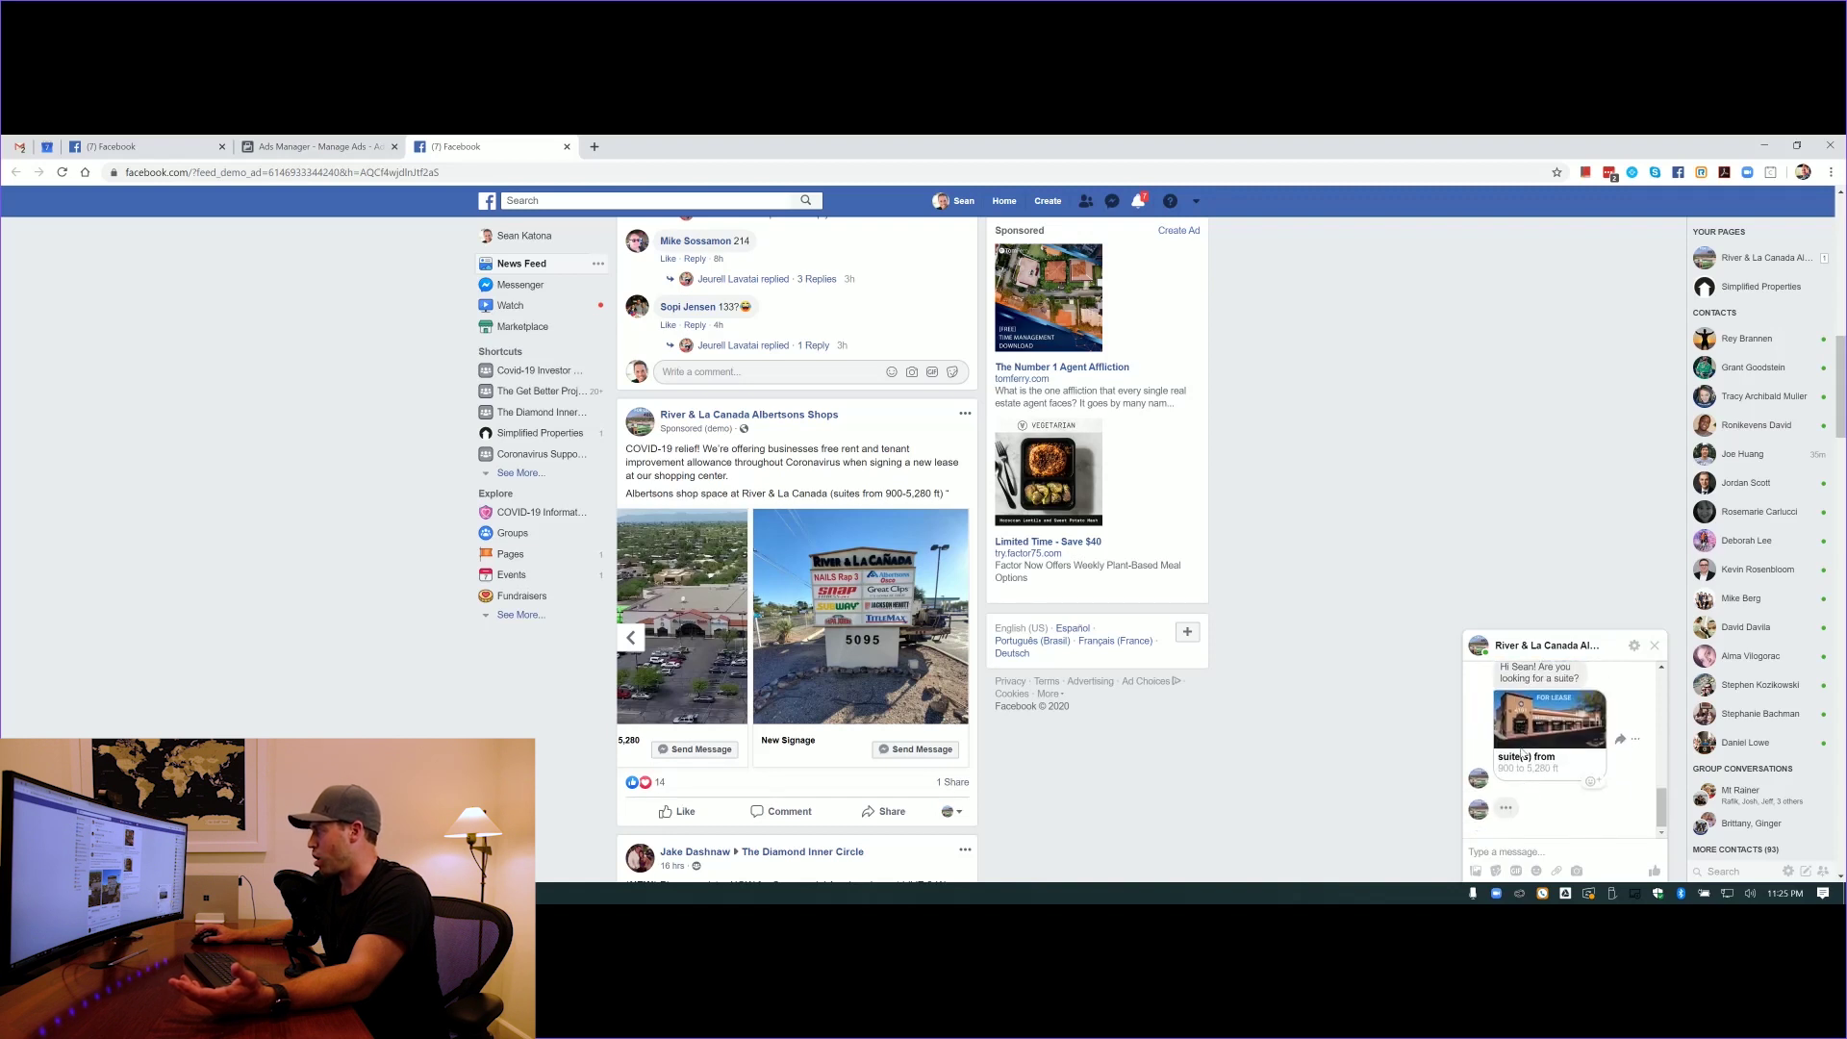
drag(1522, 674, 1524, 689)
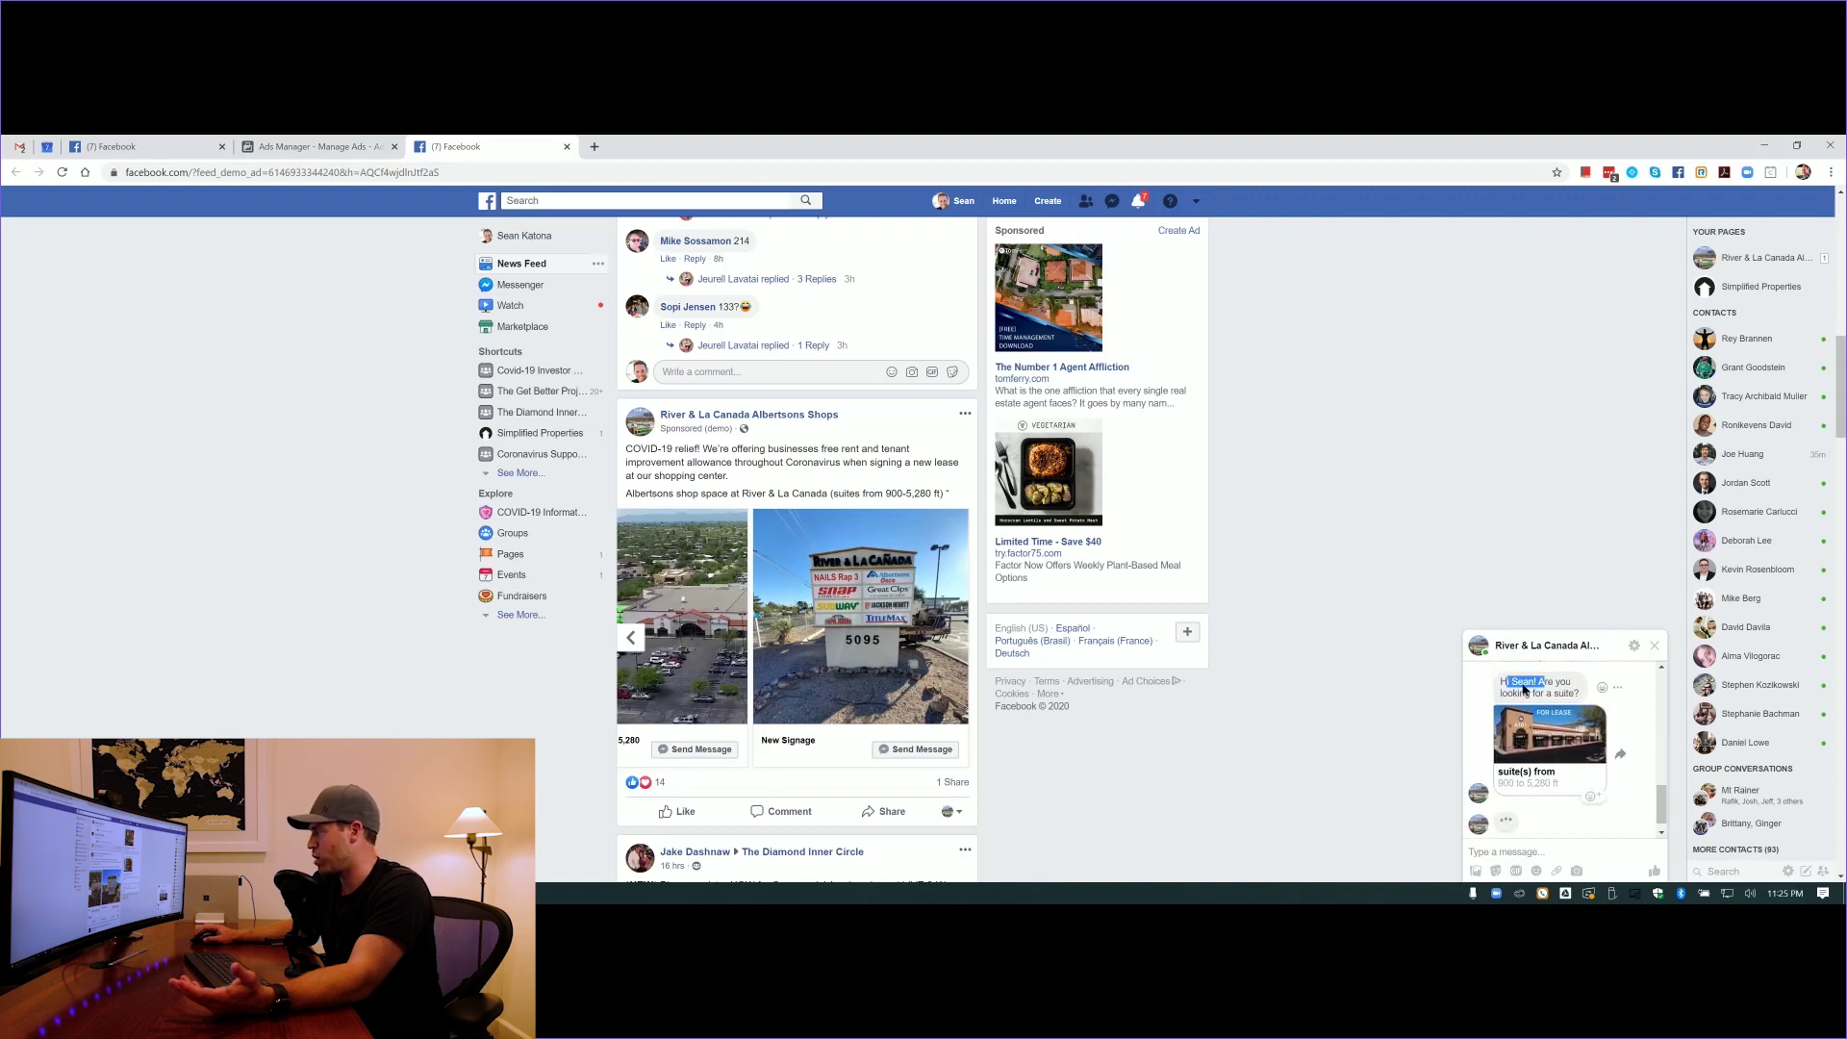
Send the reply 'ya. i own a insurance brokerage' and return to the Ads Manager editor
click(1539, 851)
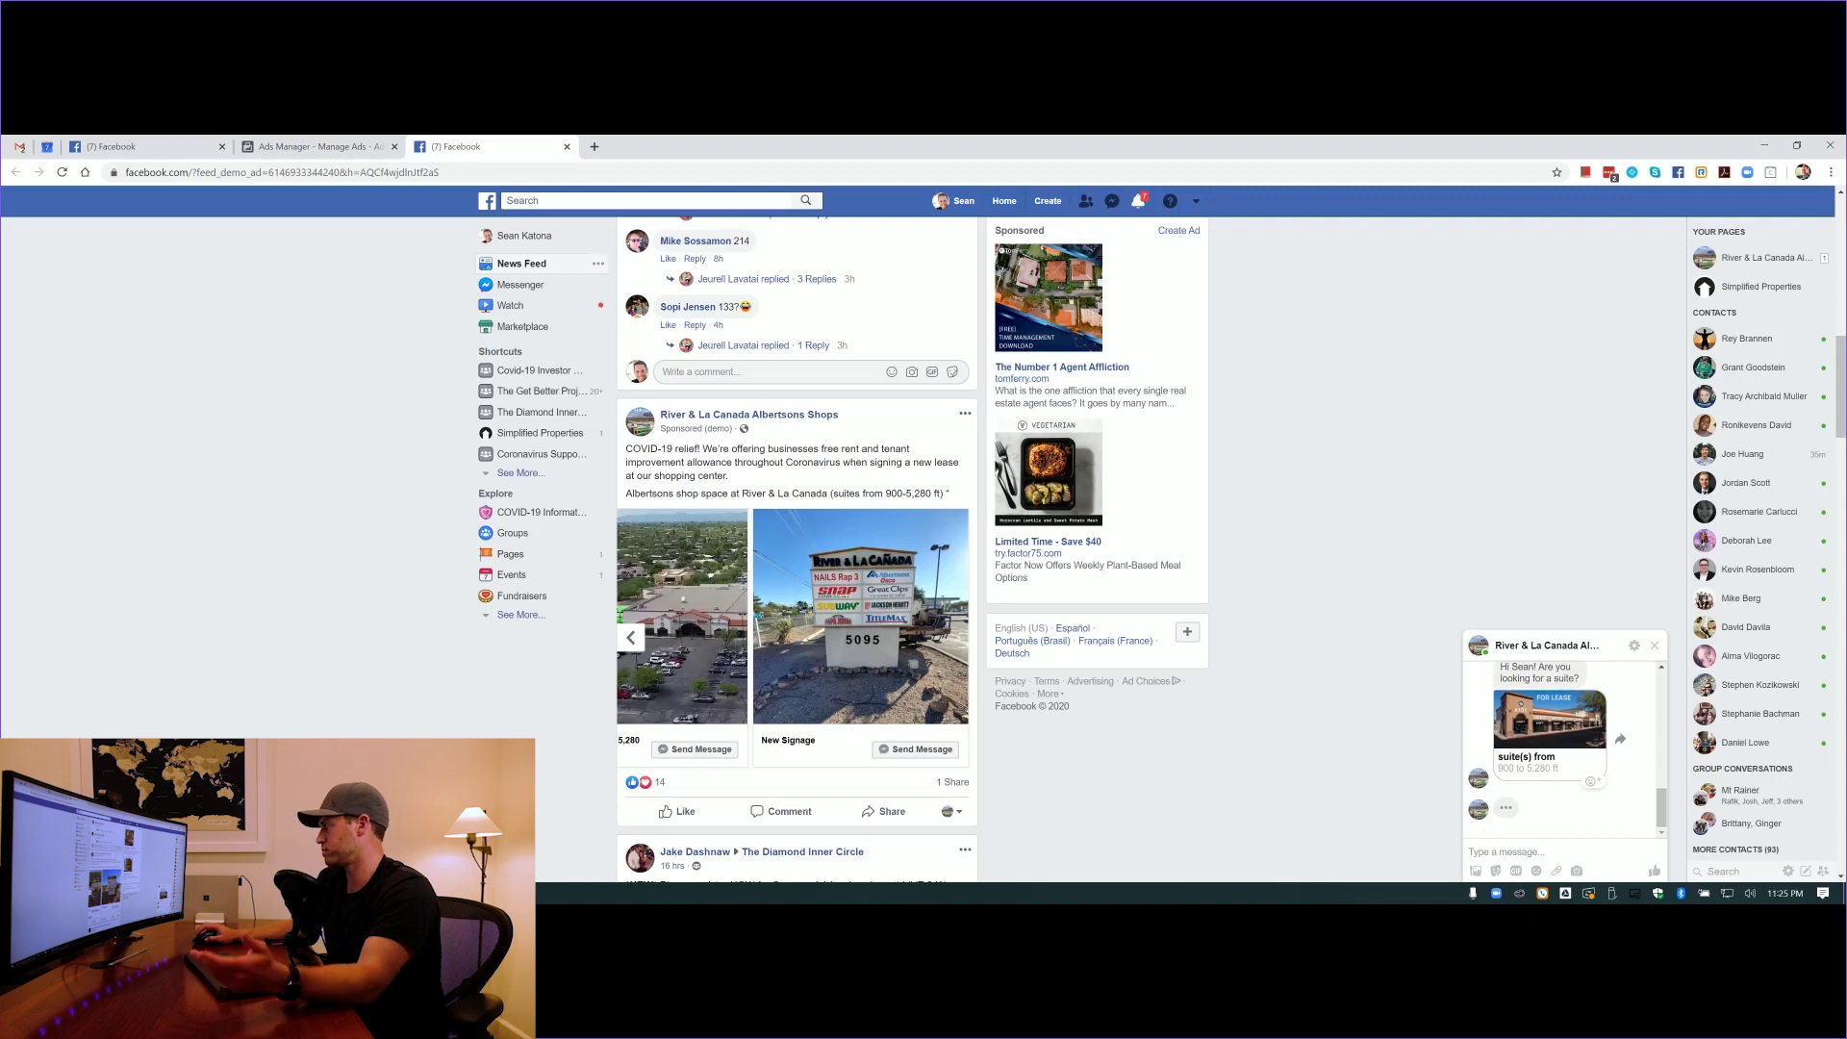
text(ya. i own a)
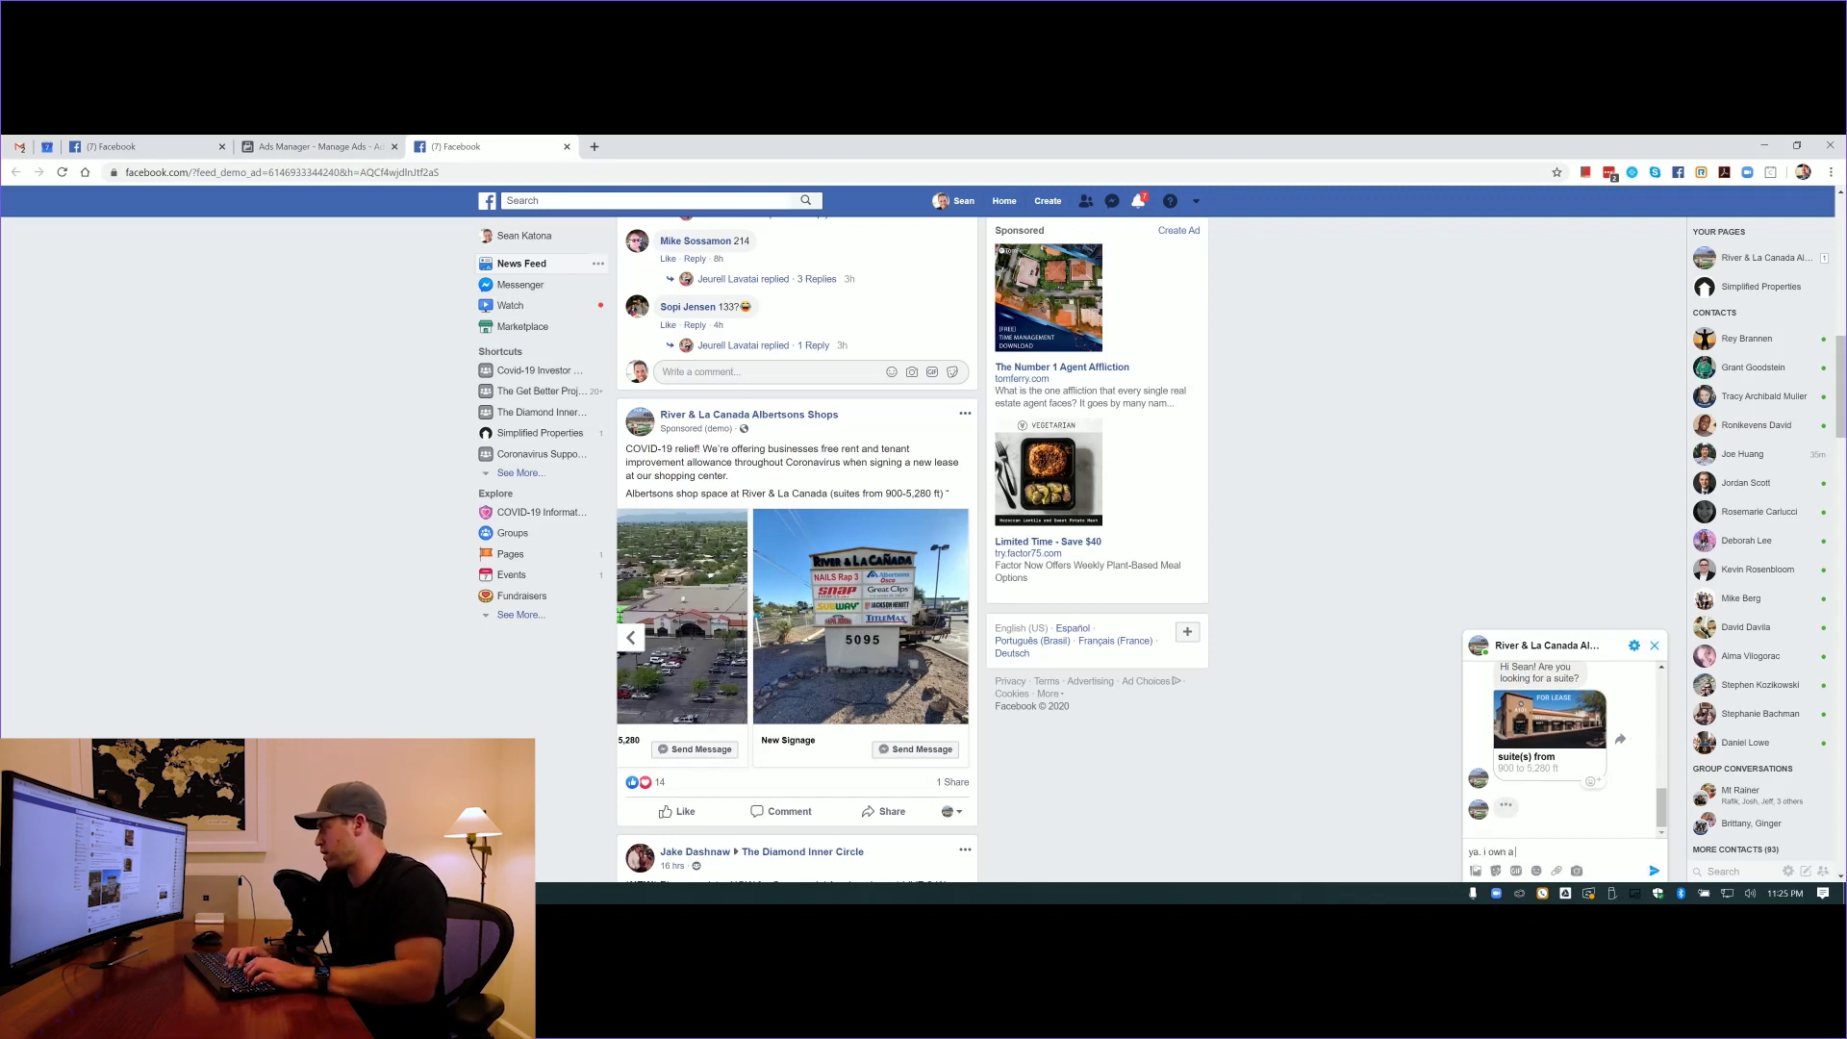
text( insurance broker)
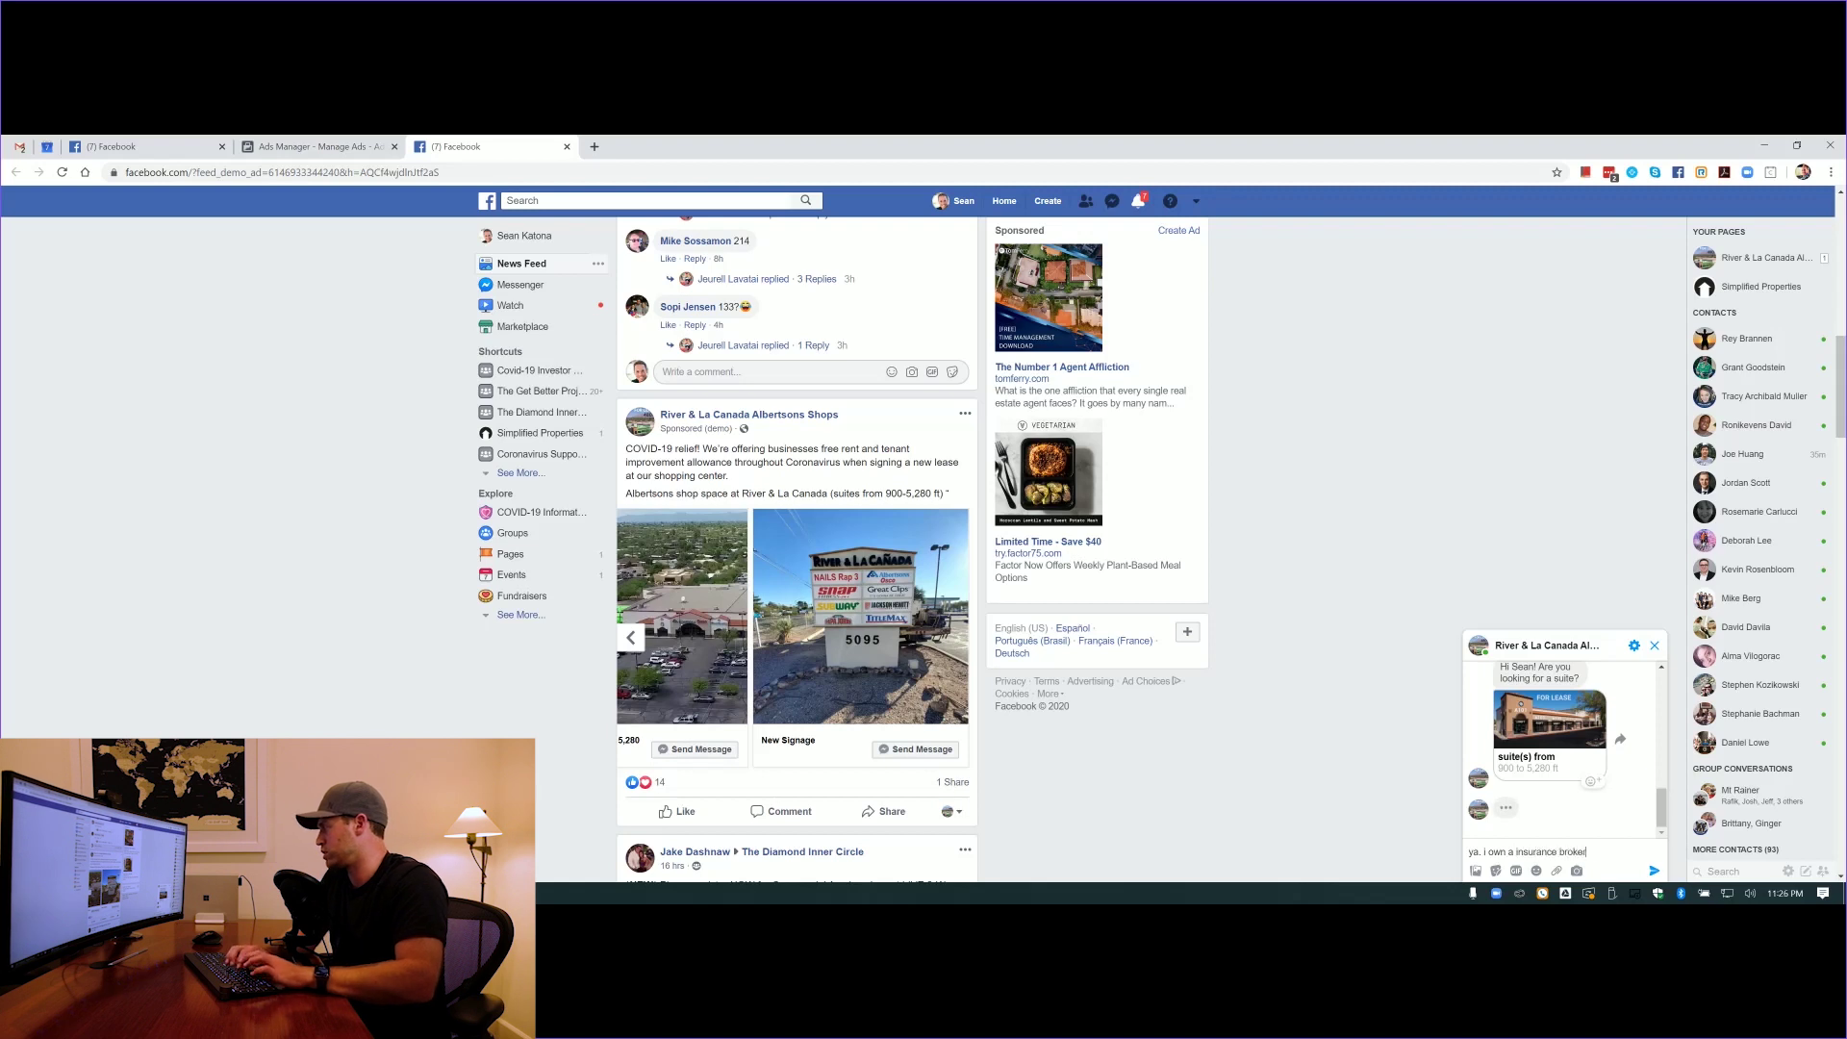
text(age)
key(Return)
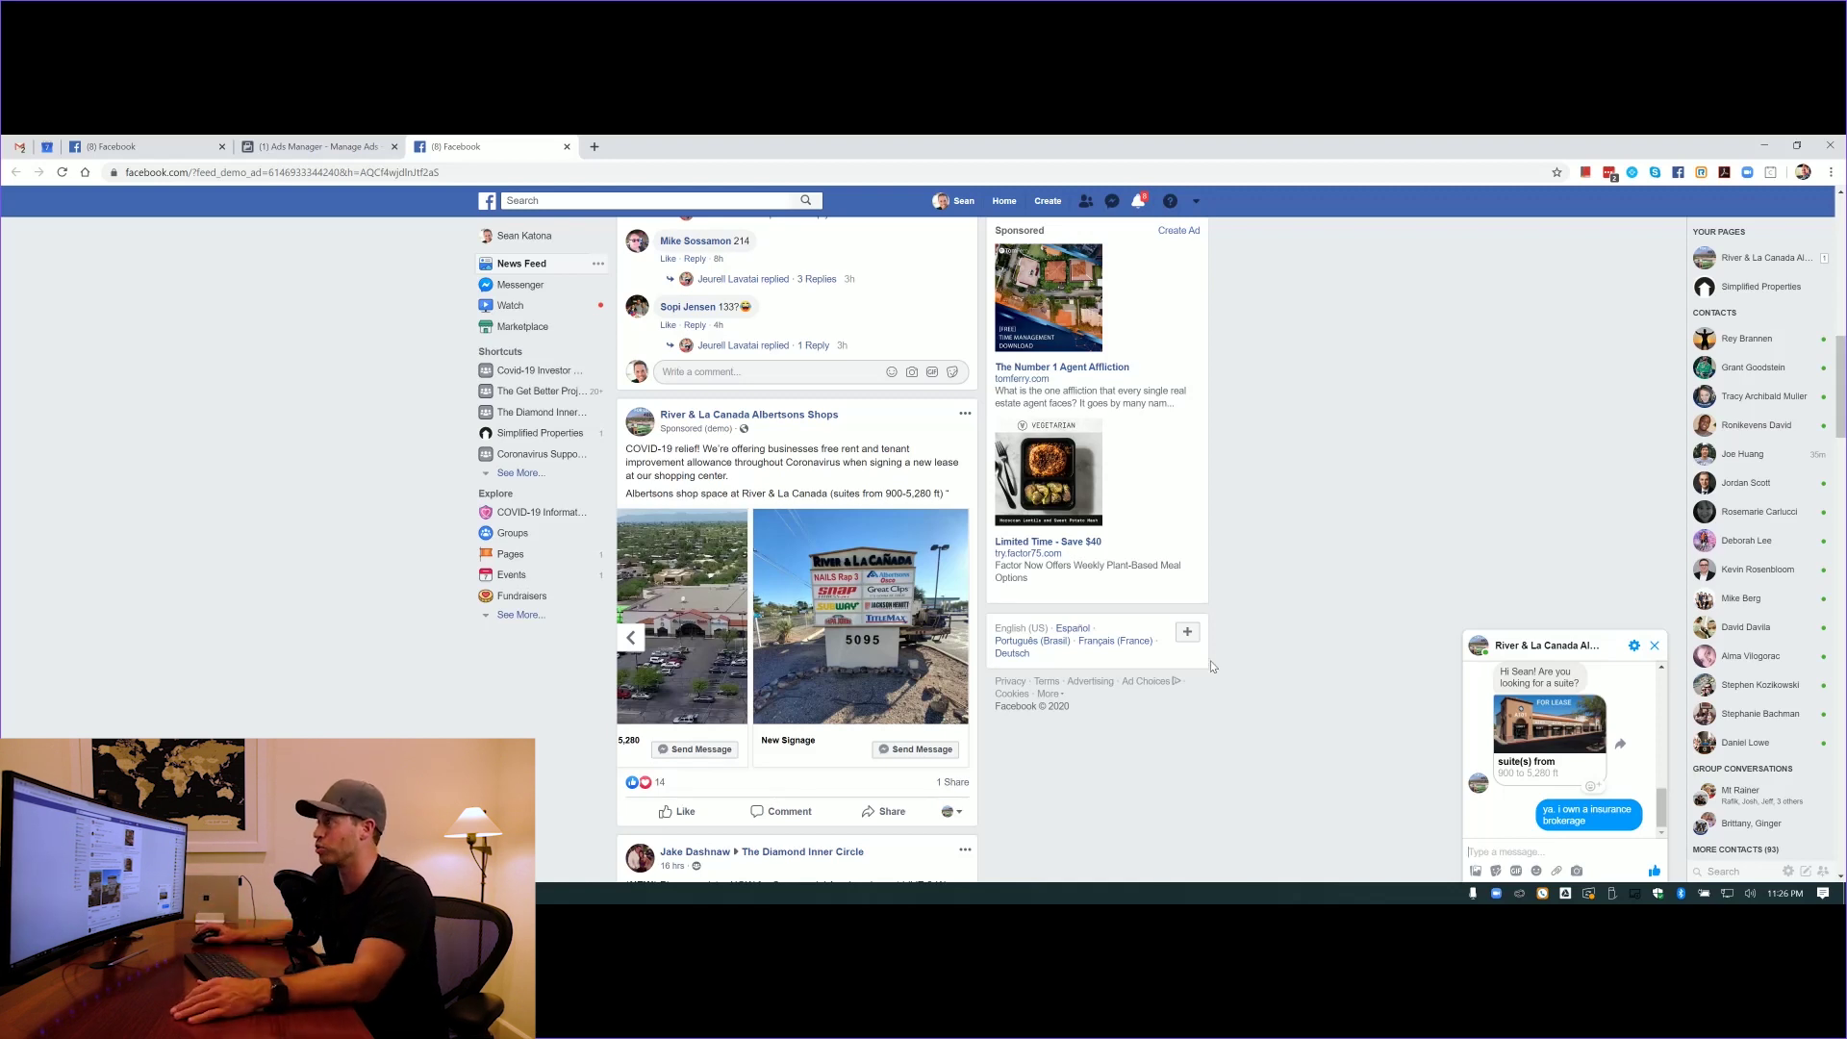
scroll(1193, 619, right, 1)
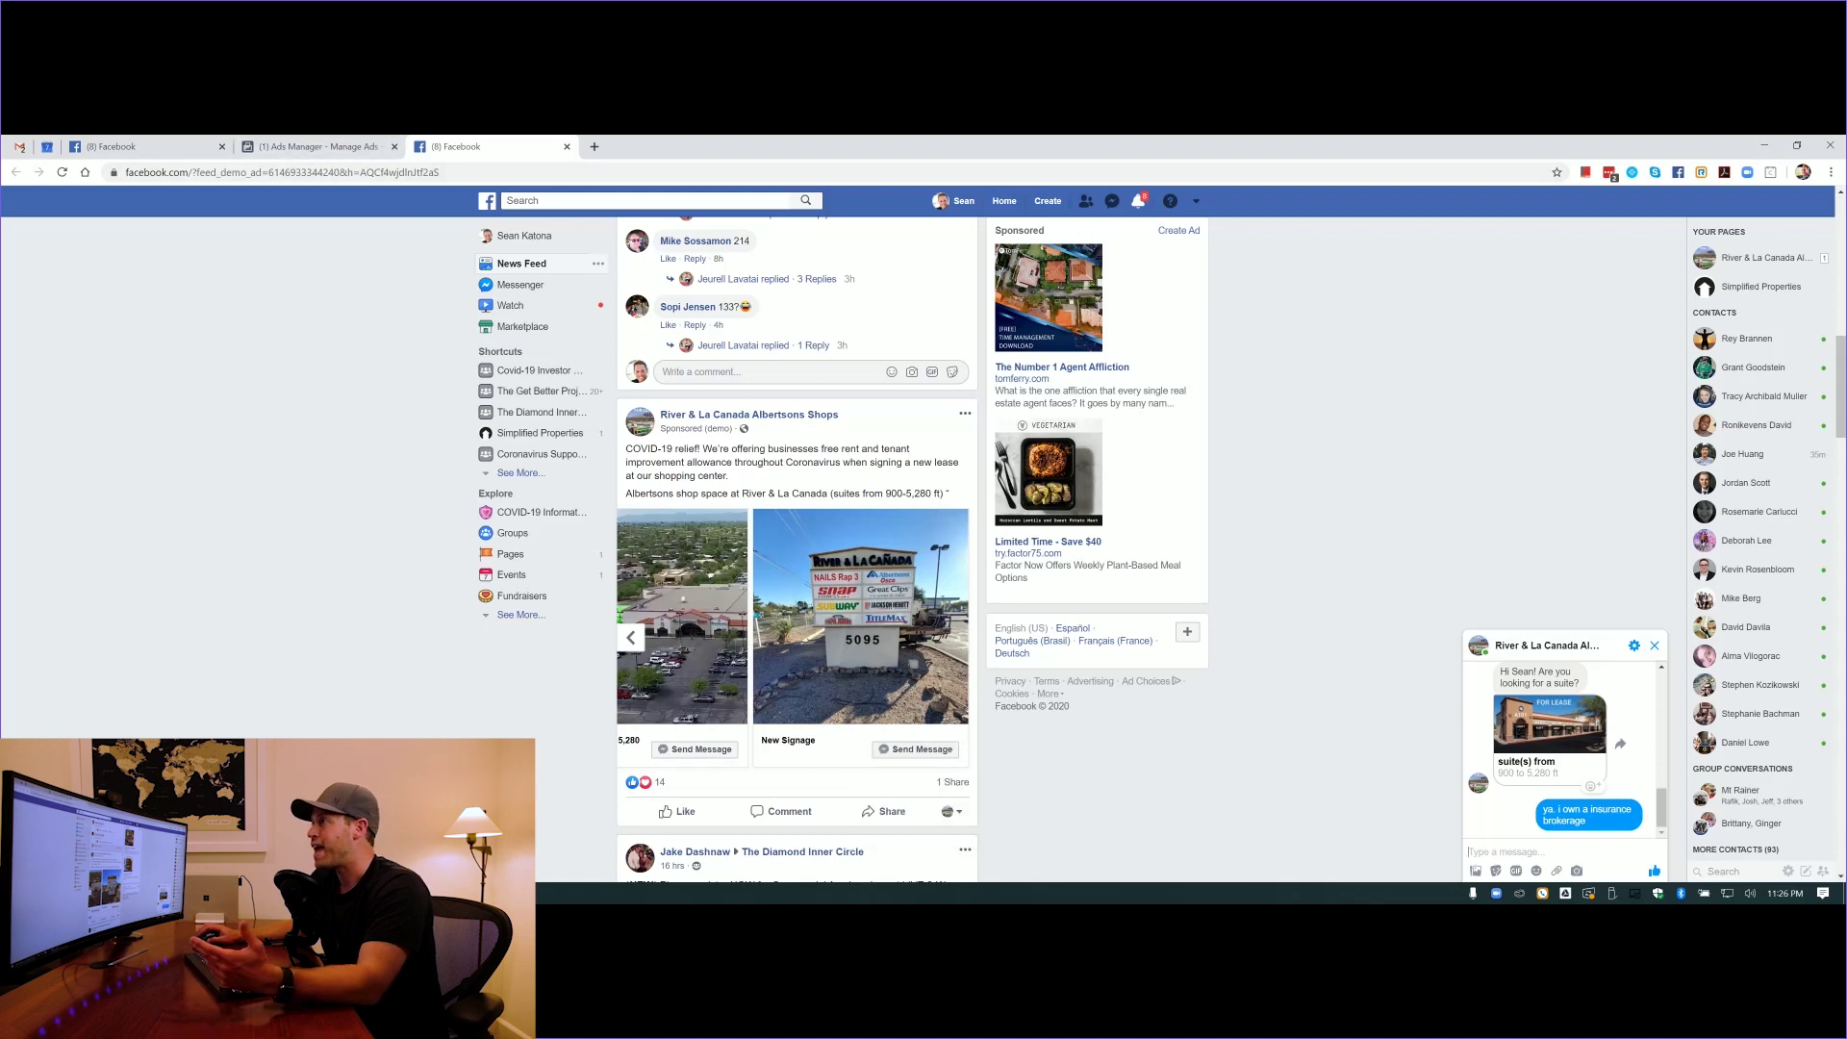
click(303, 152)
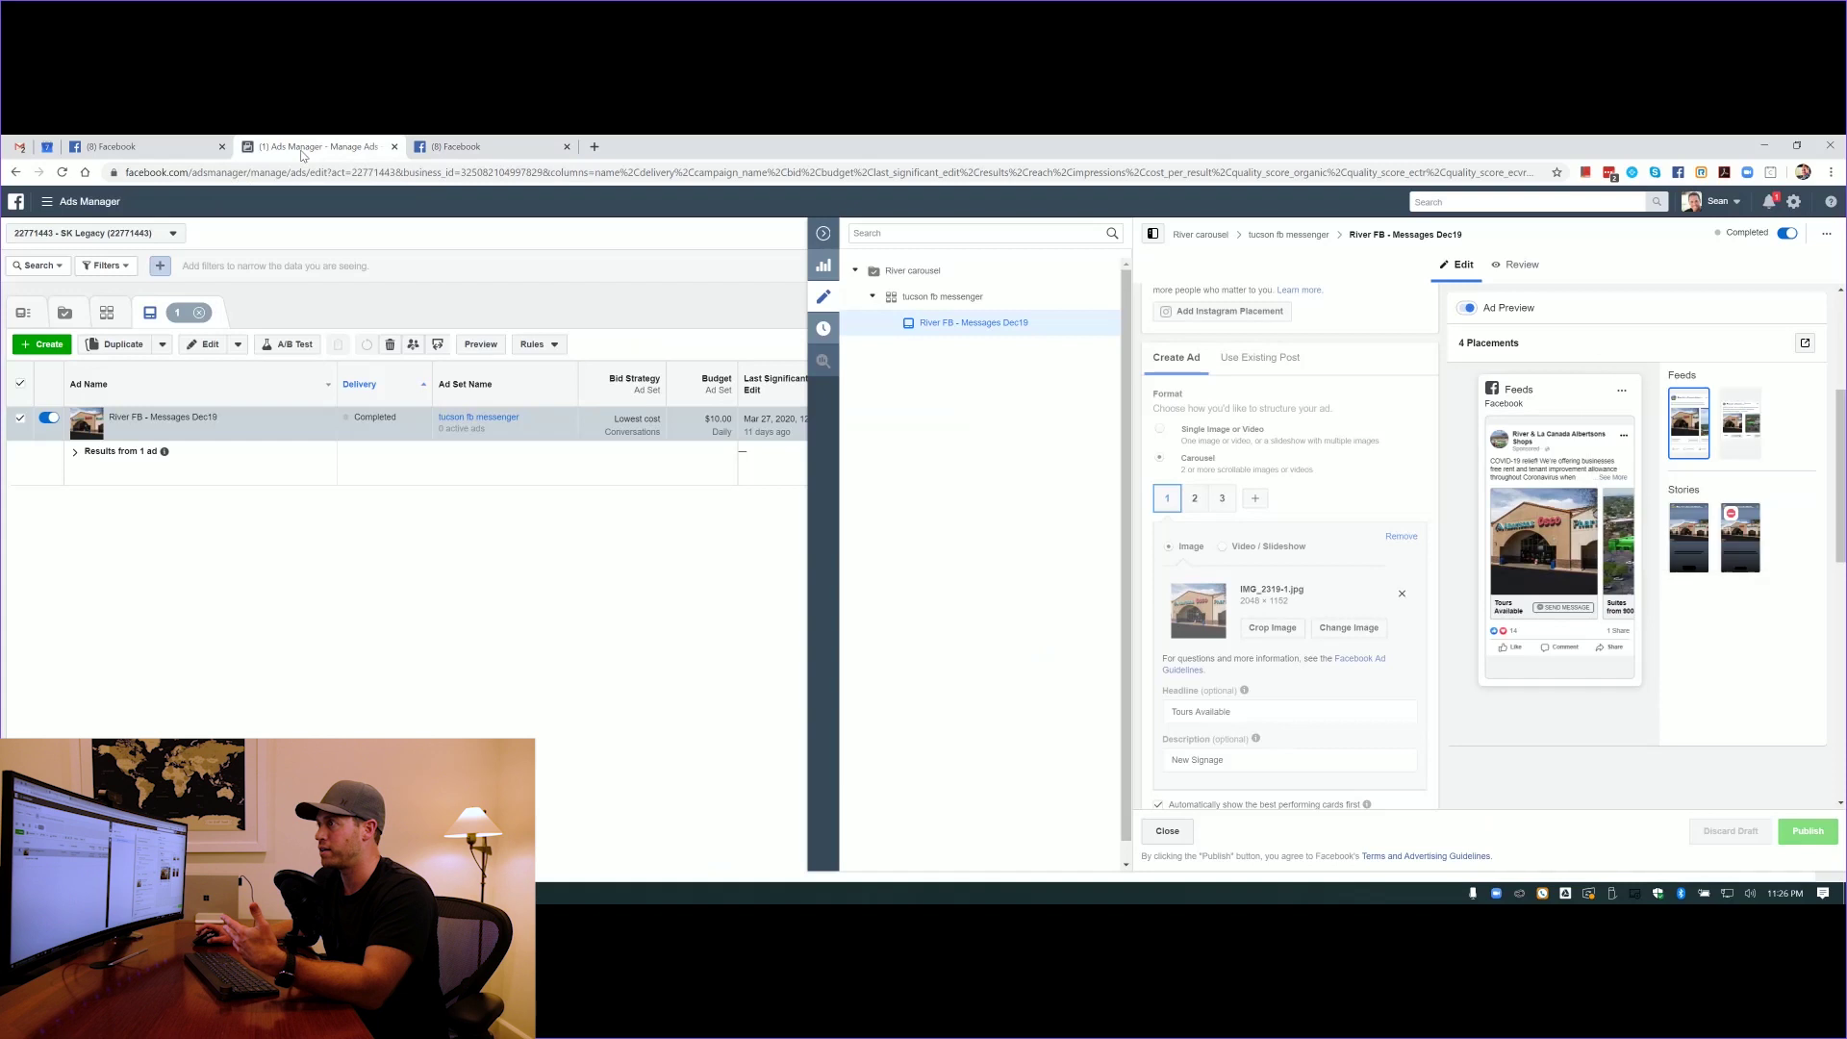
Glance at the Ads Manager tools menu, then open the River & La Canada Albertsons Shops Page's Inbox
click(54, 204)
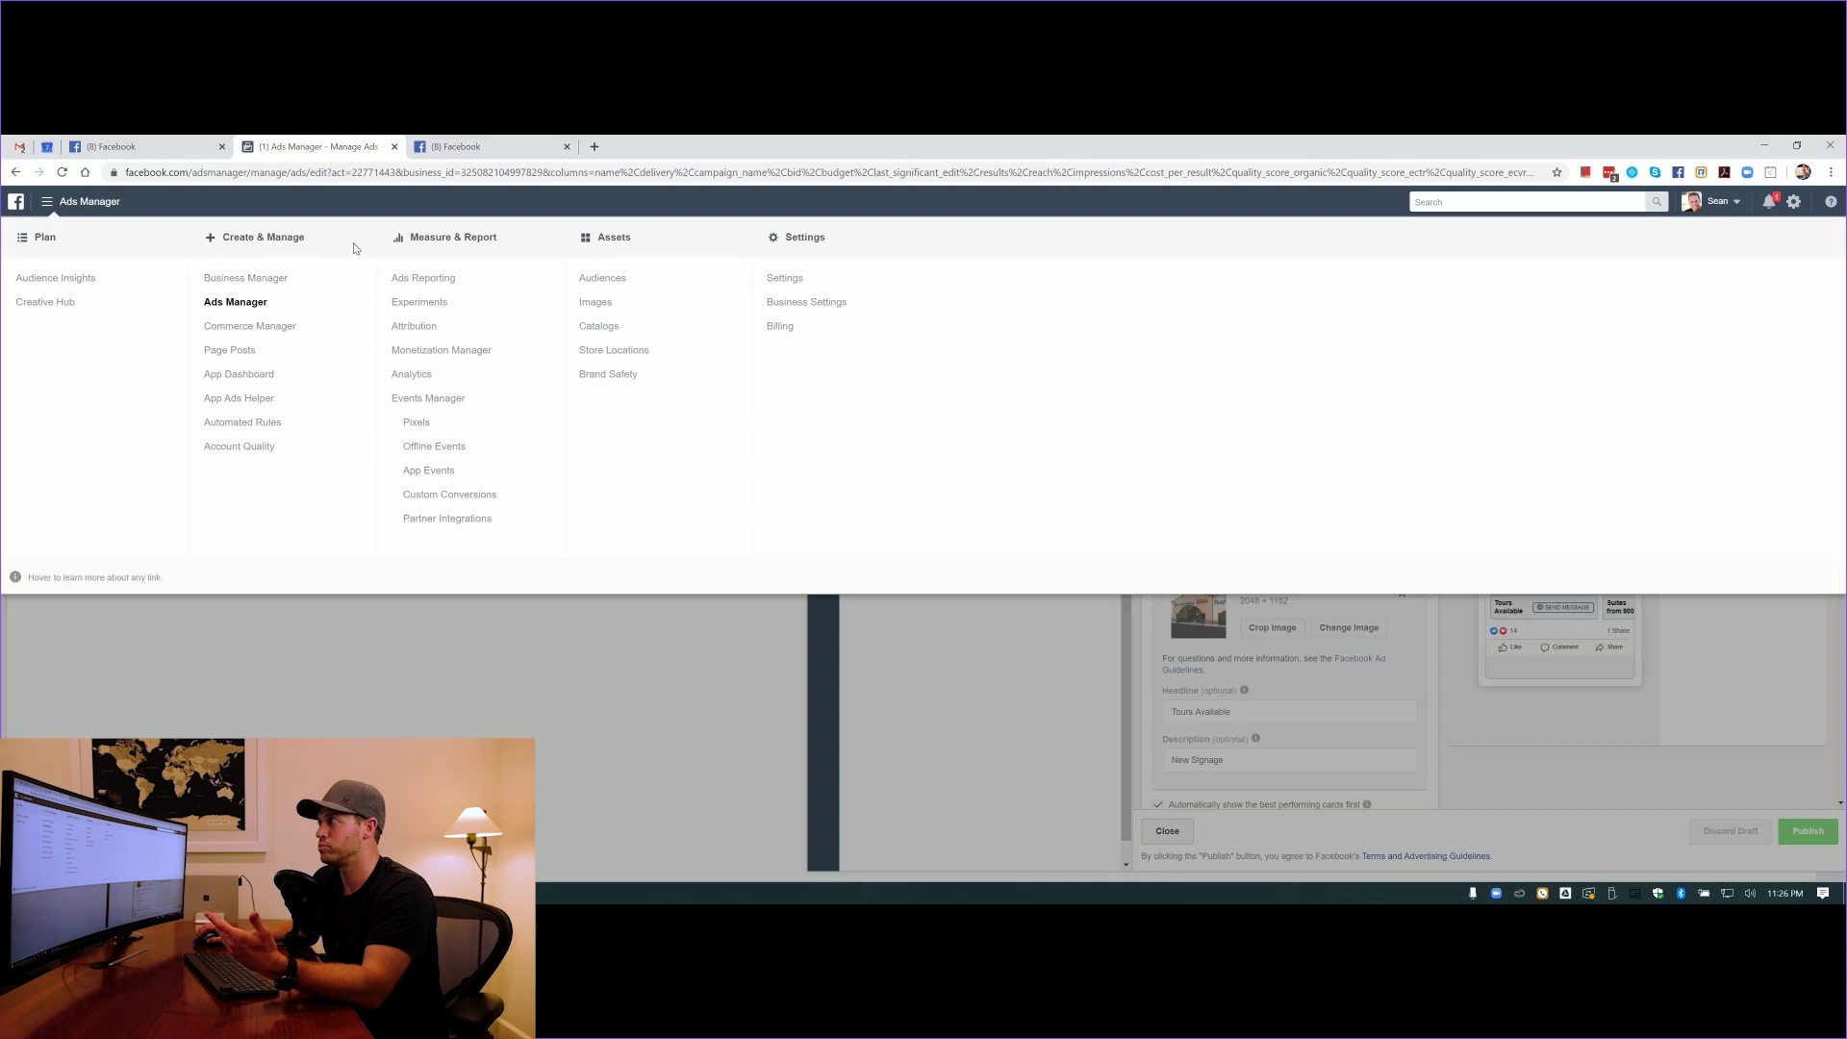
click(474, 147)
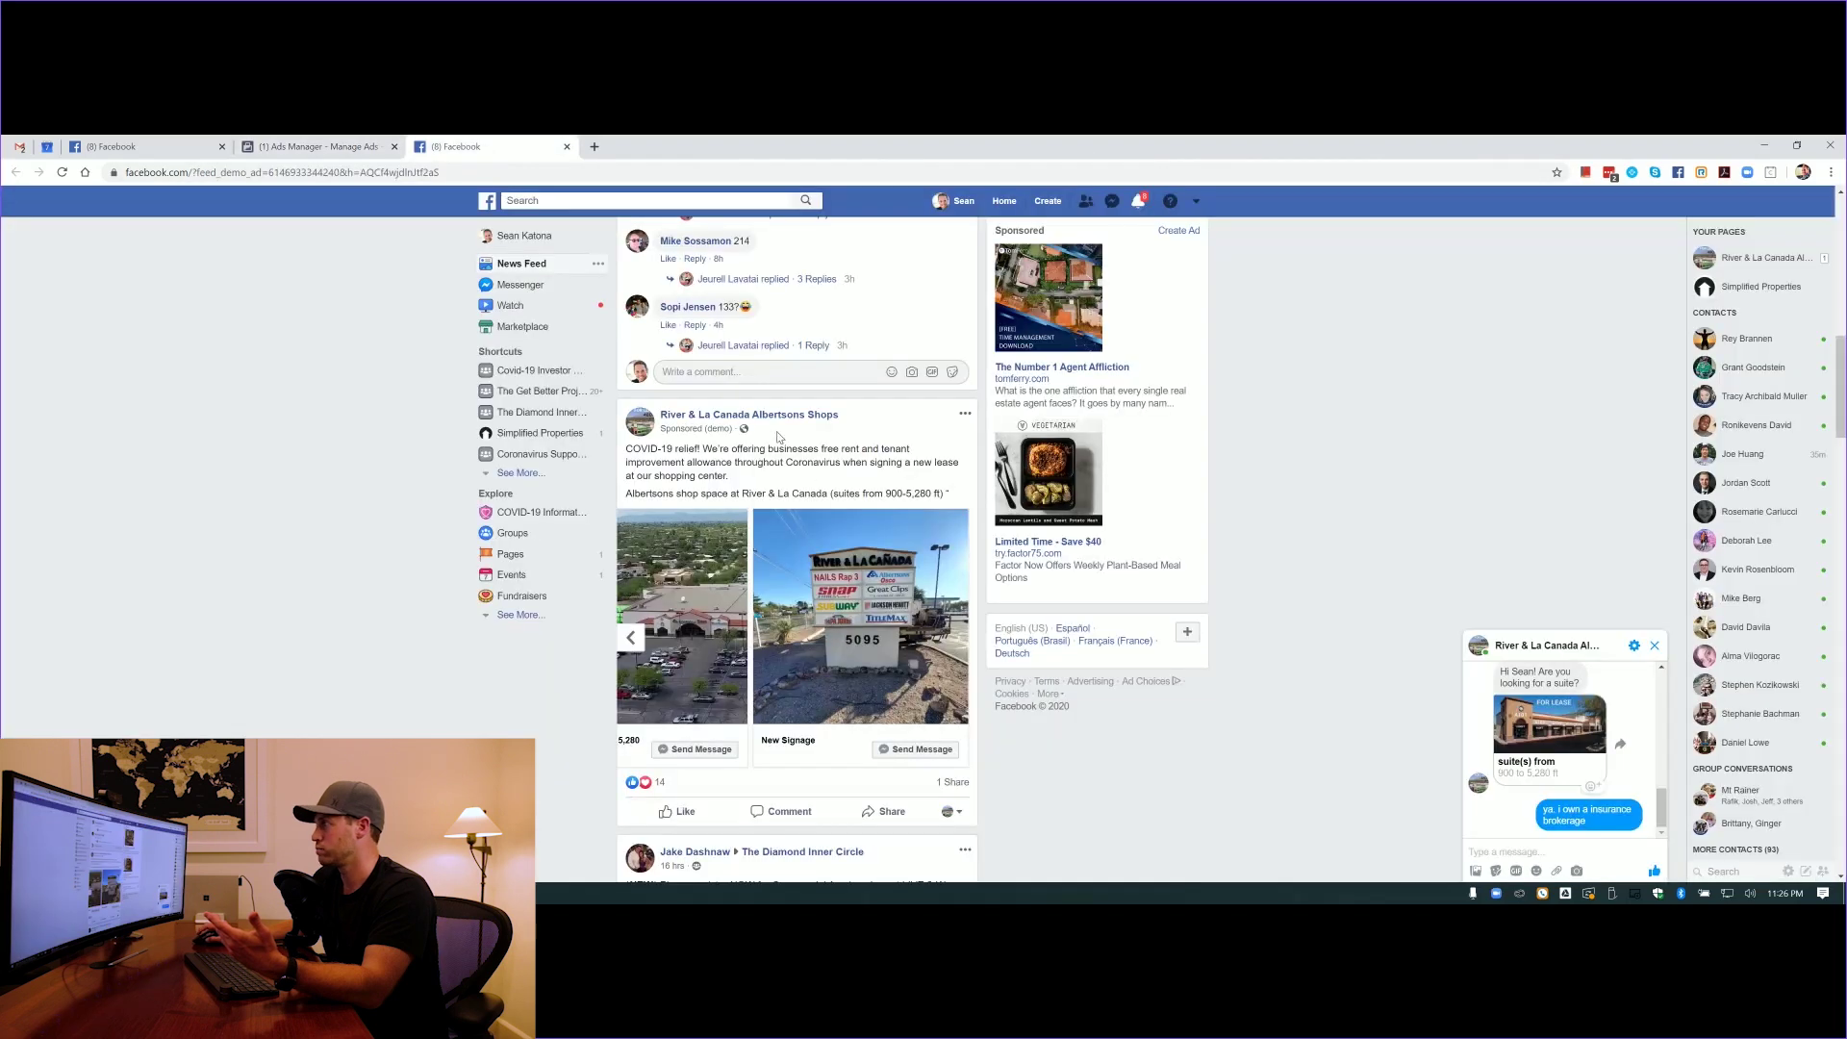
click(746, 418)
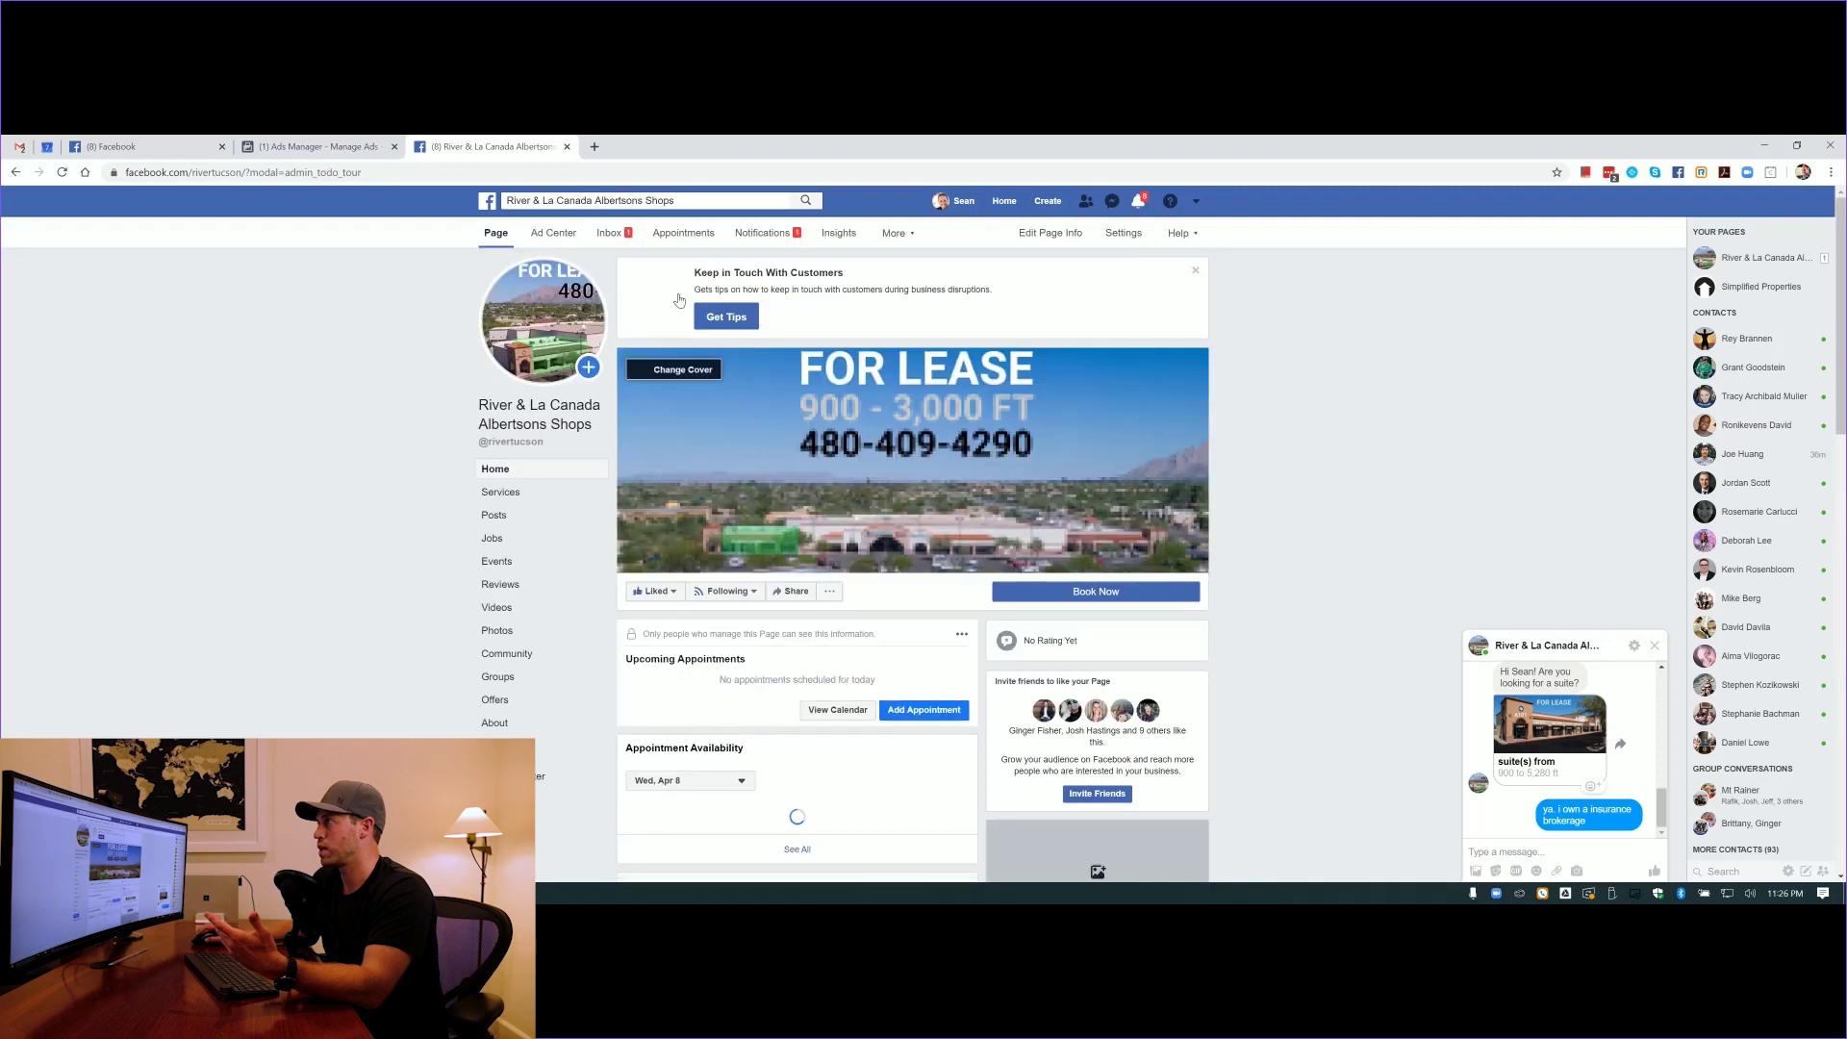
click(606, 233)
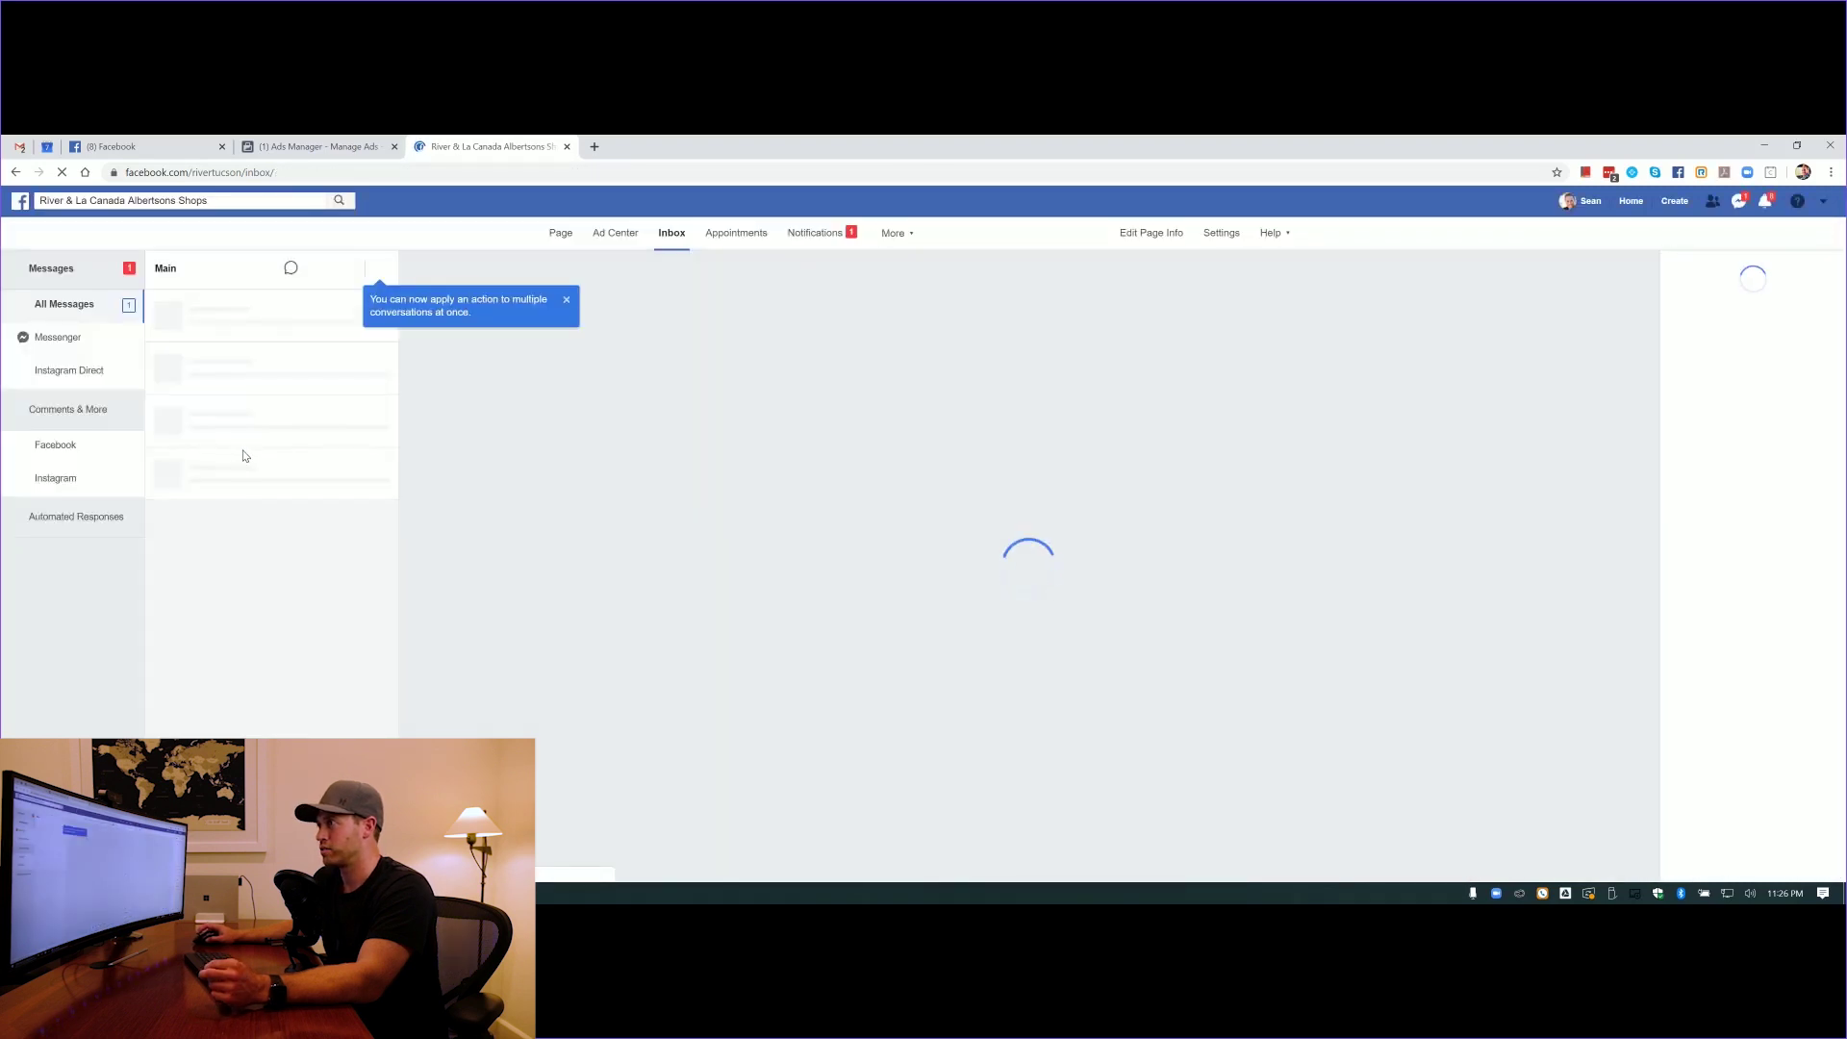
Dismiss the inbox tip and open the office-space lead's conversation
click(566, 301)
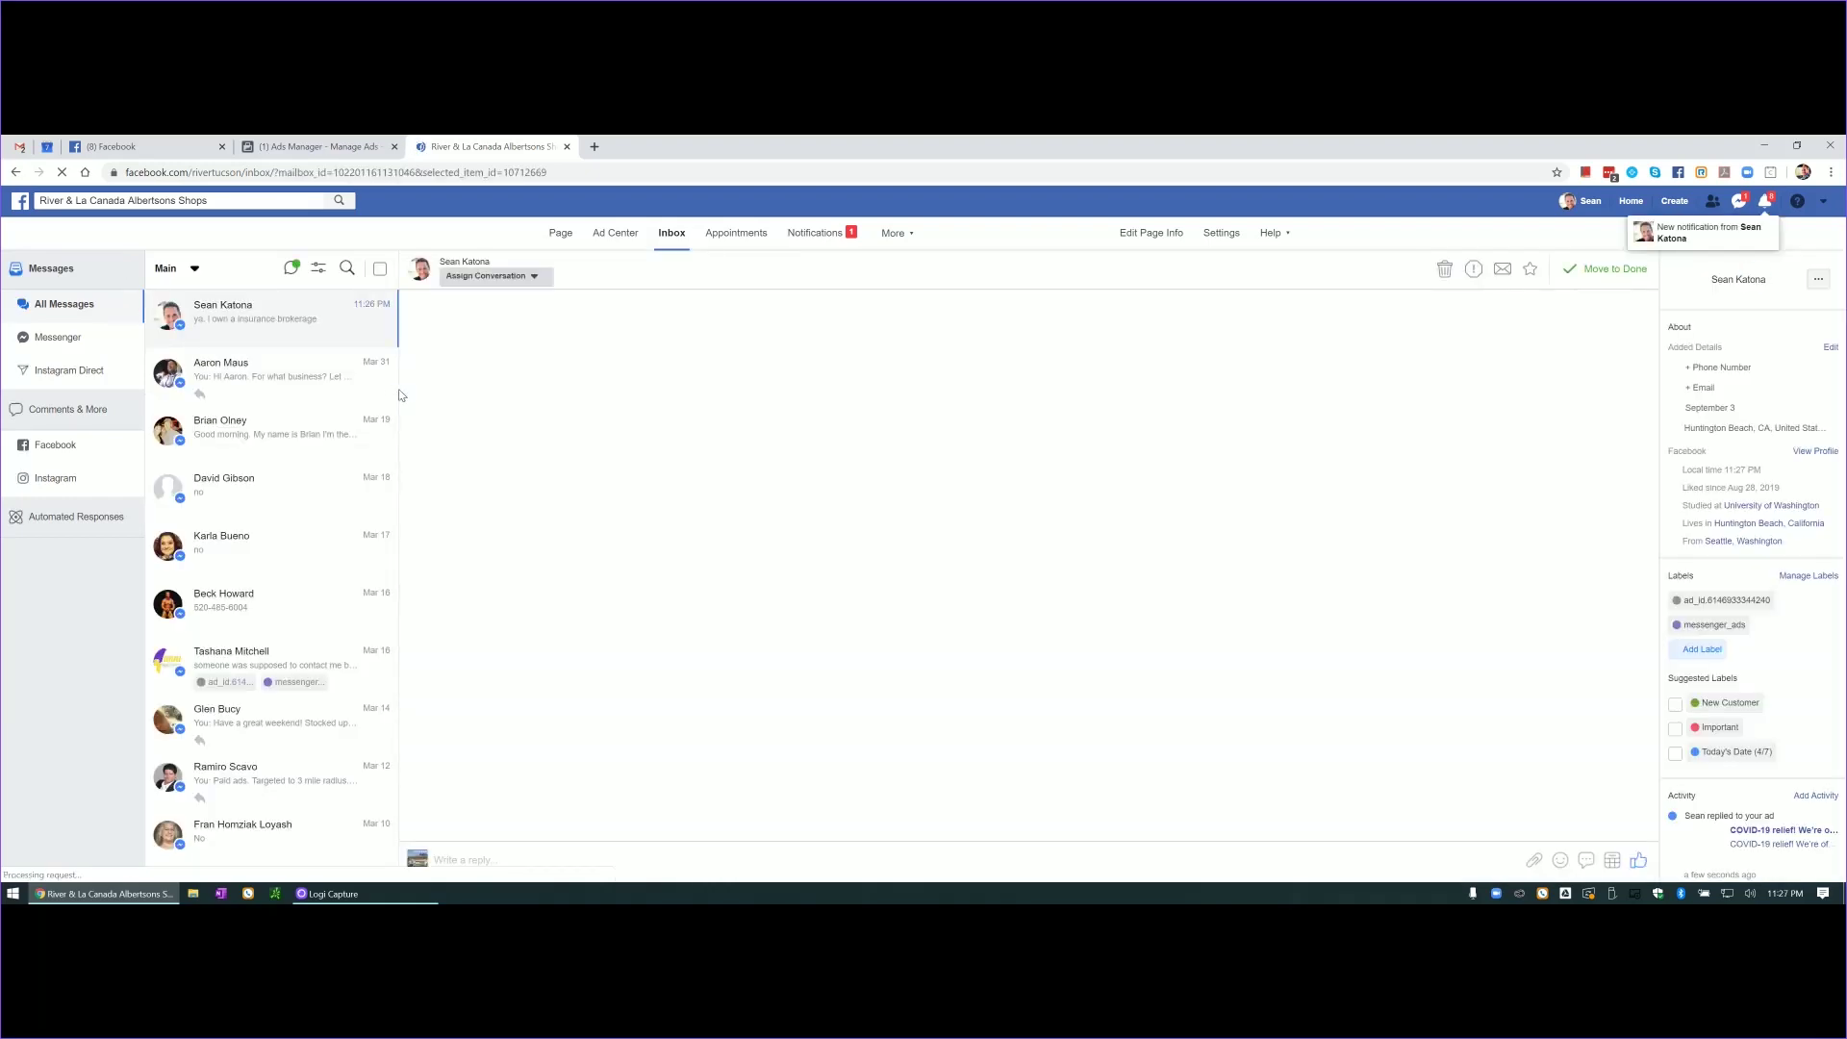
scroll(270, 462, down, 1)
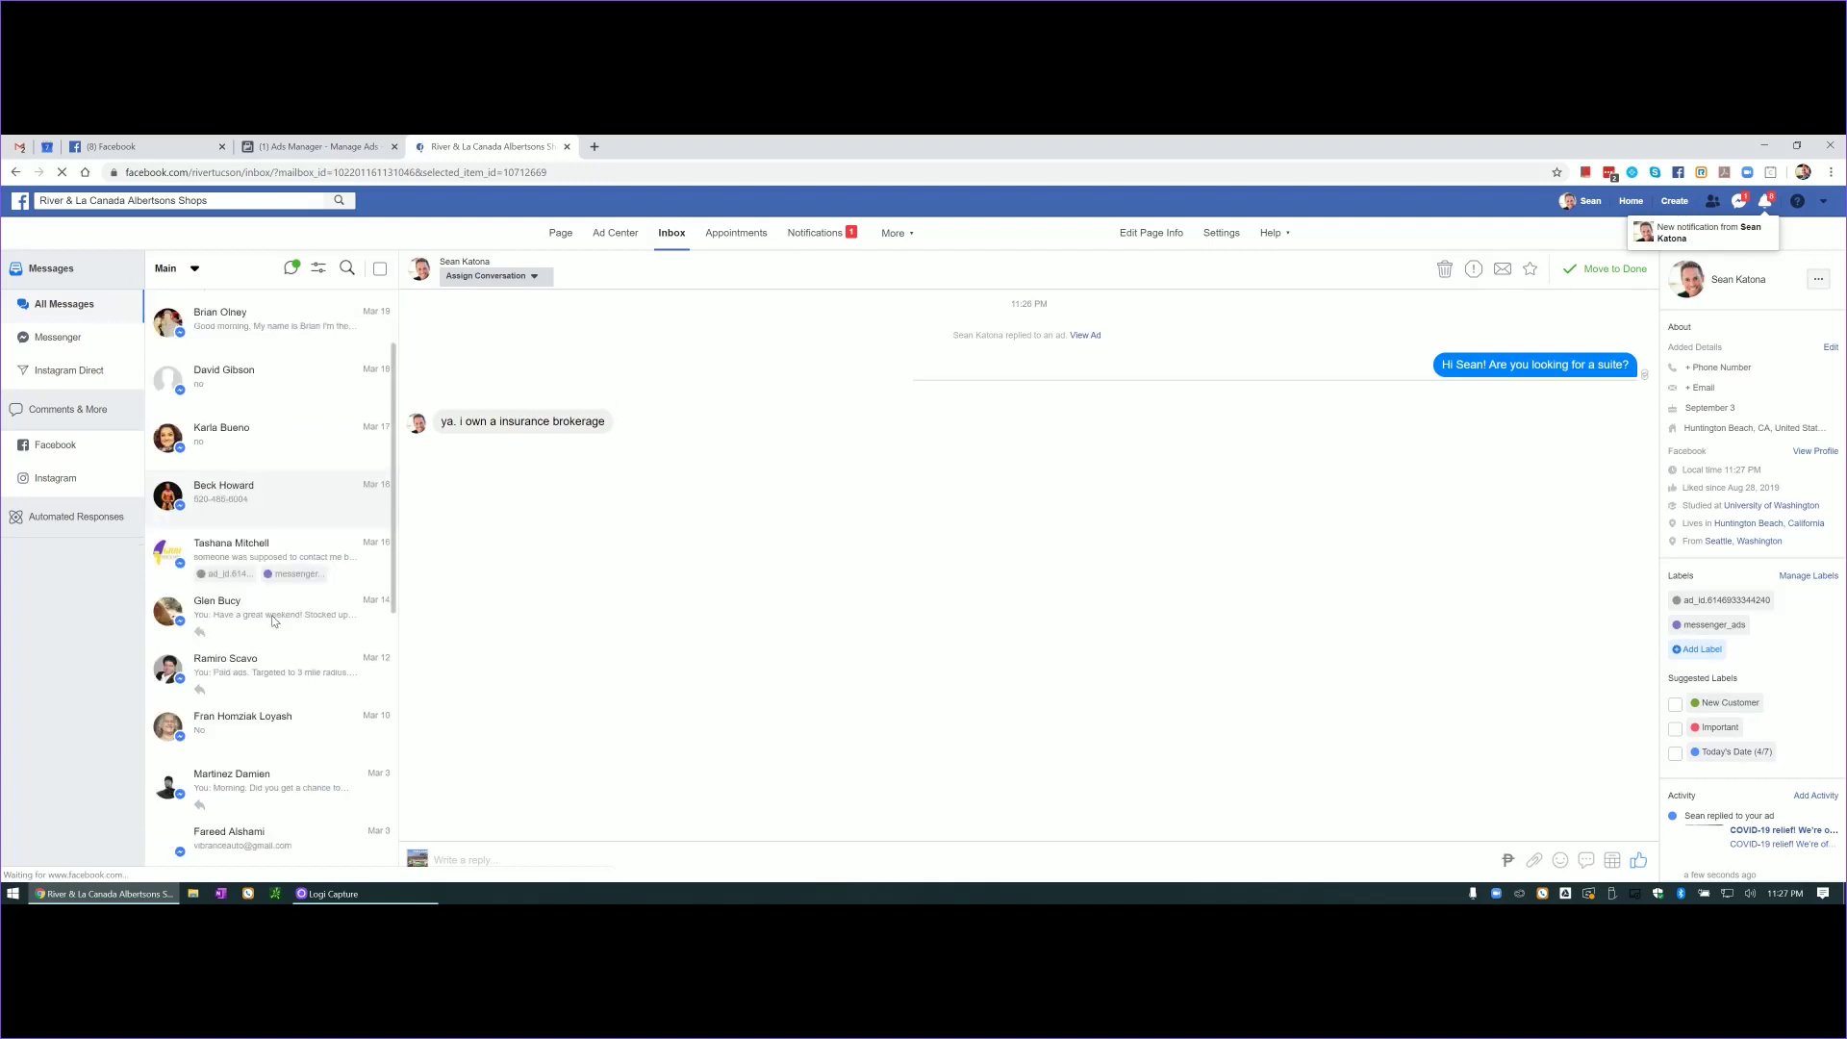
click(255, 549)
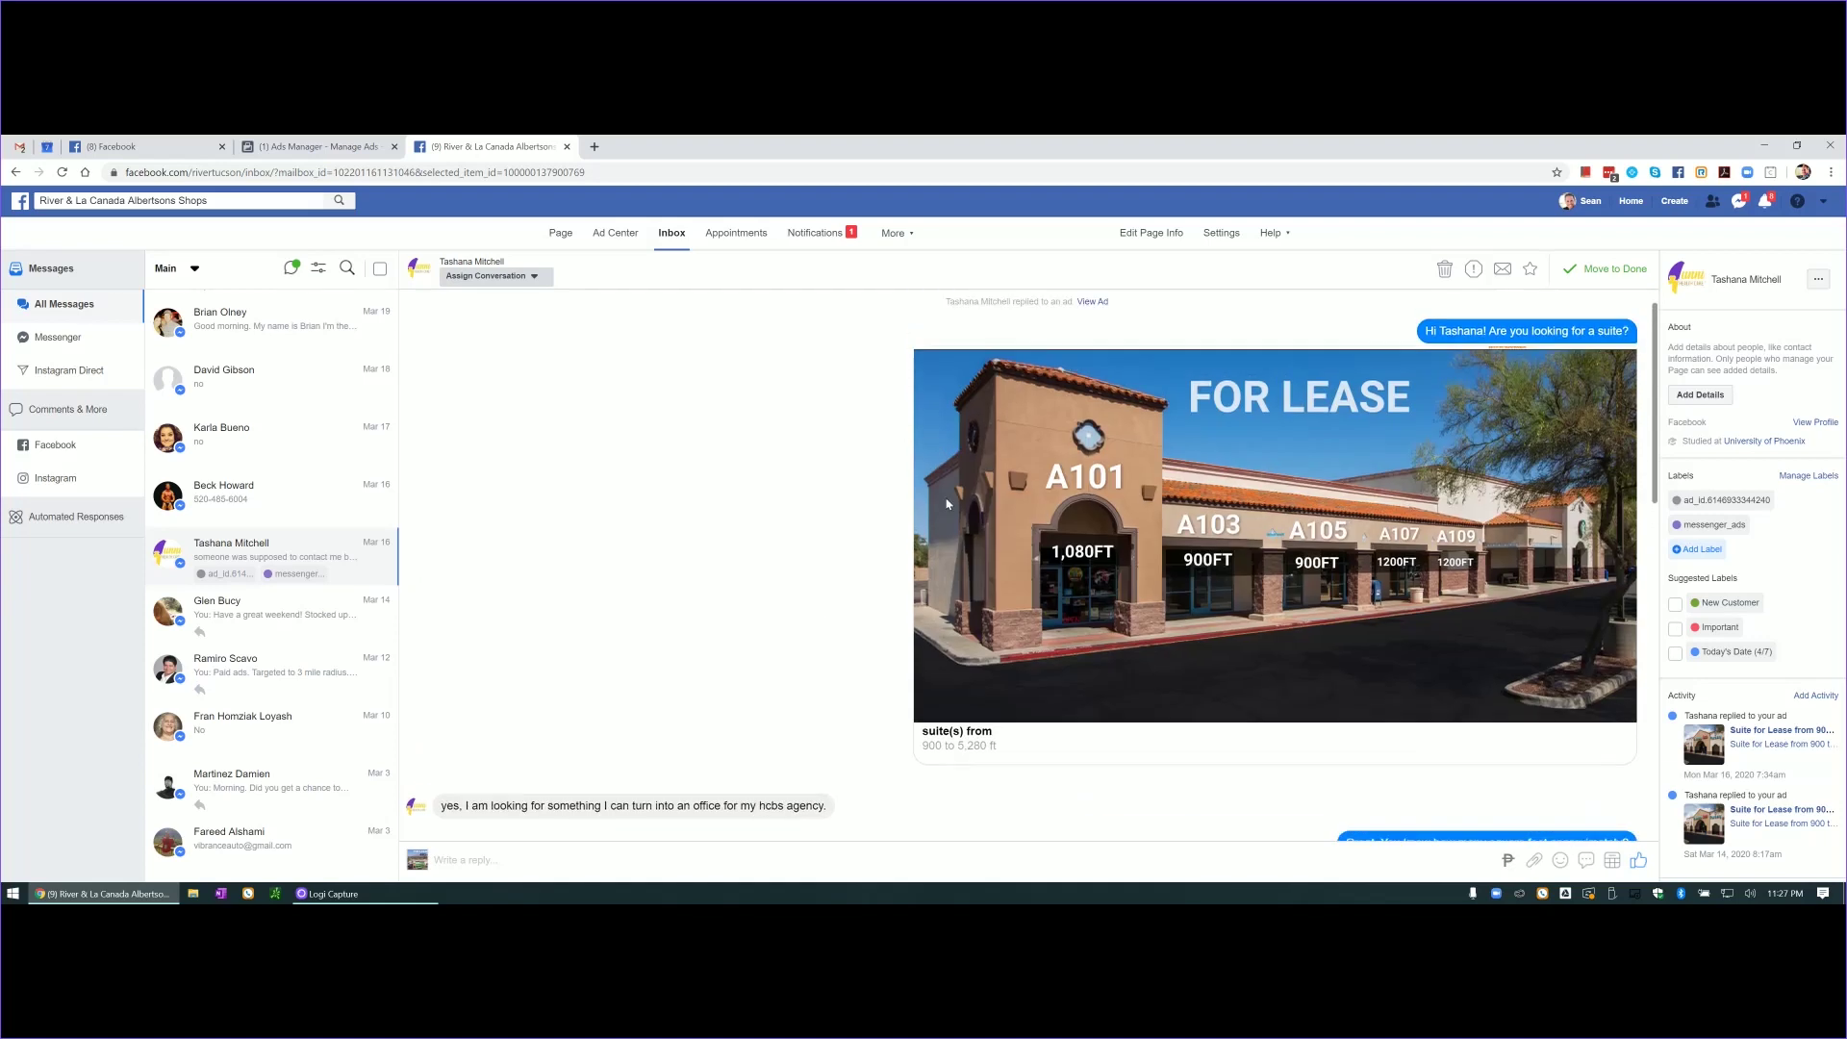
scroll(747, 548, down, 2)
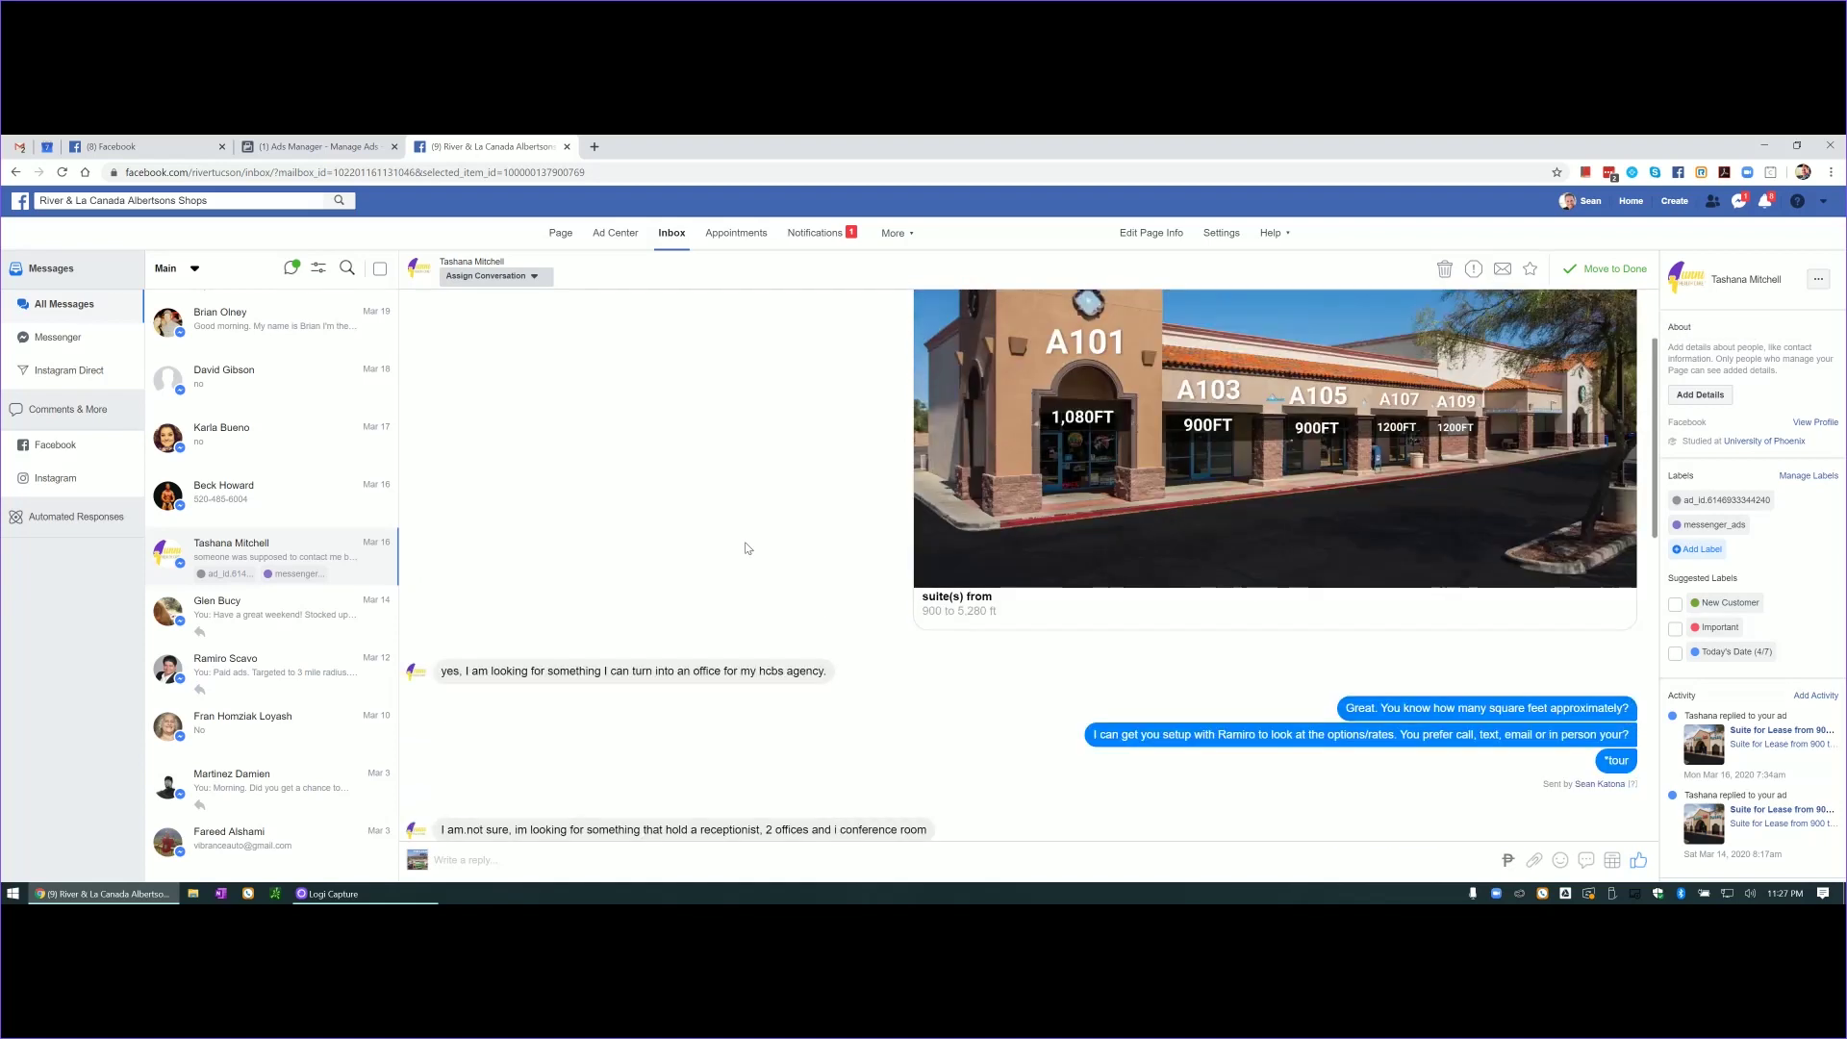
drag(446, 662, 770, 689)
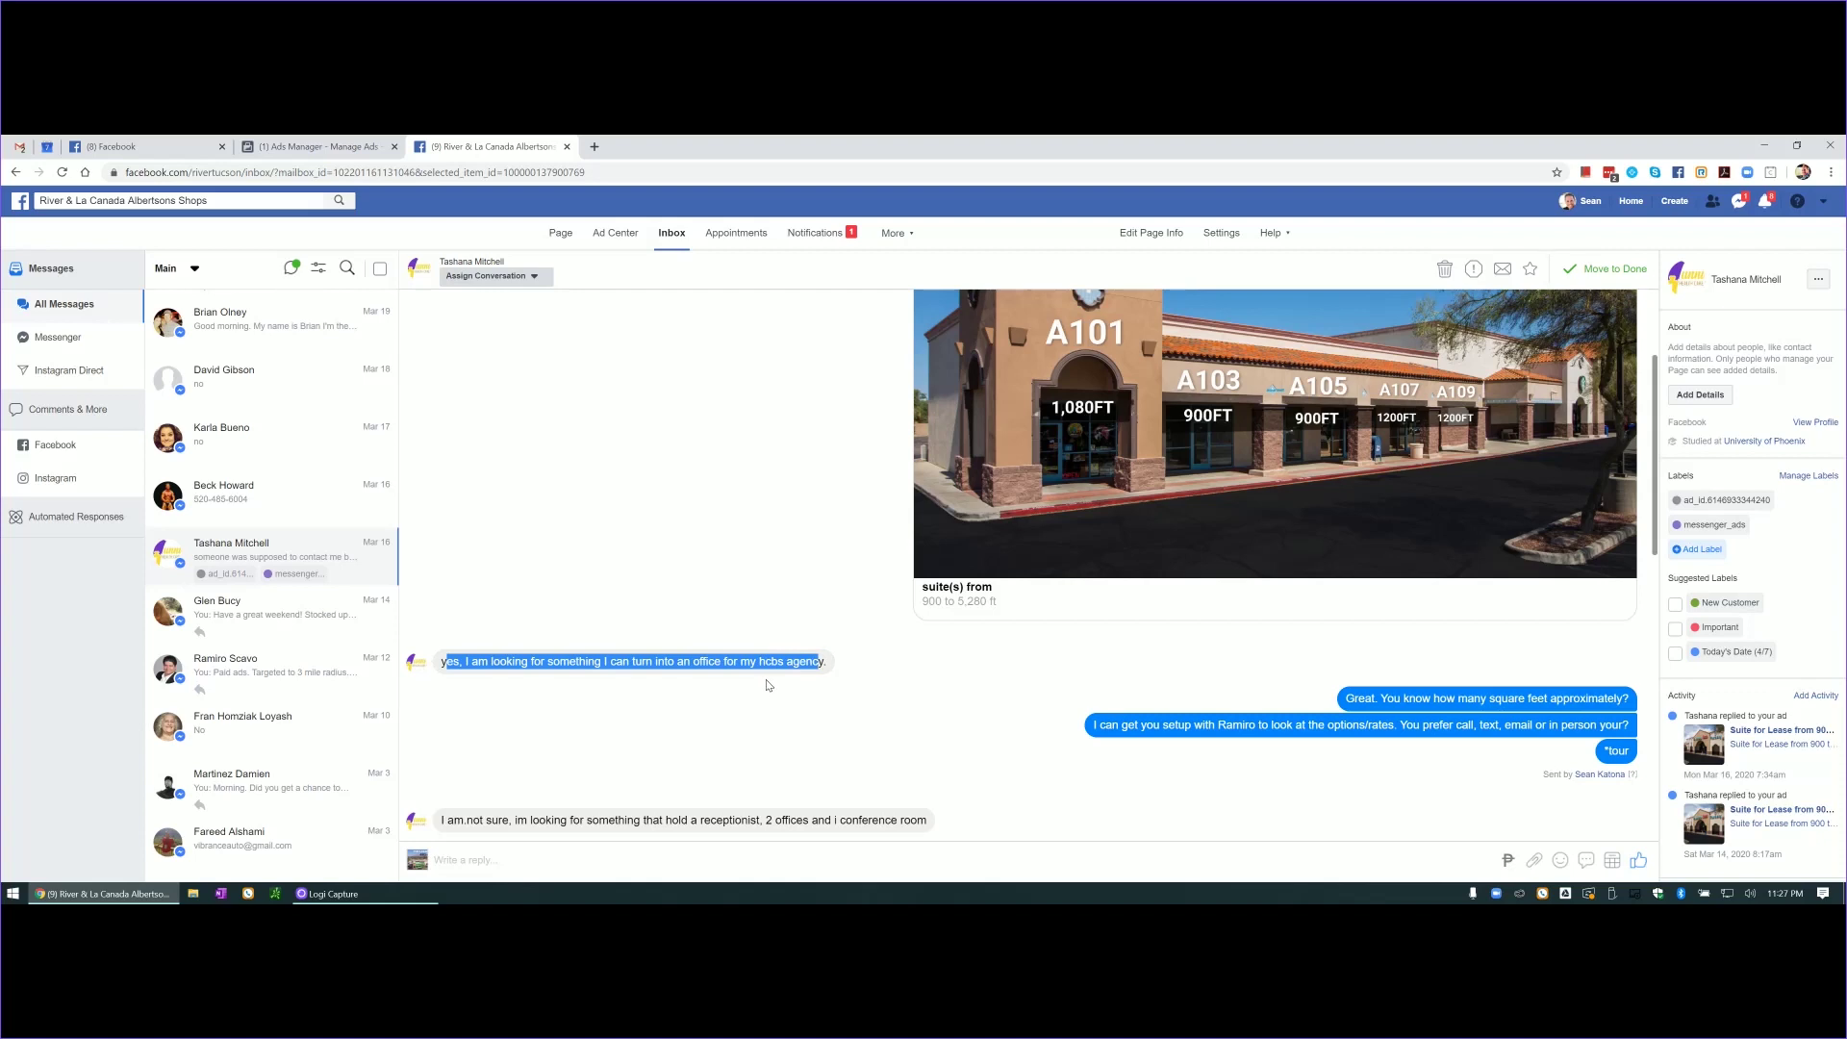
click(1220, 677)
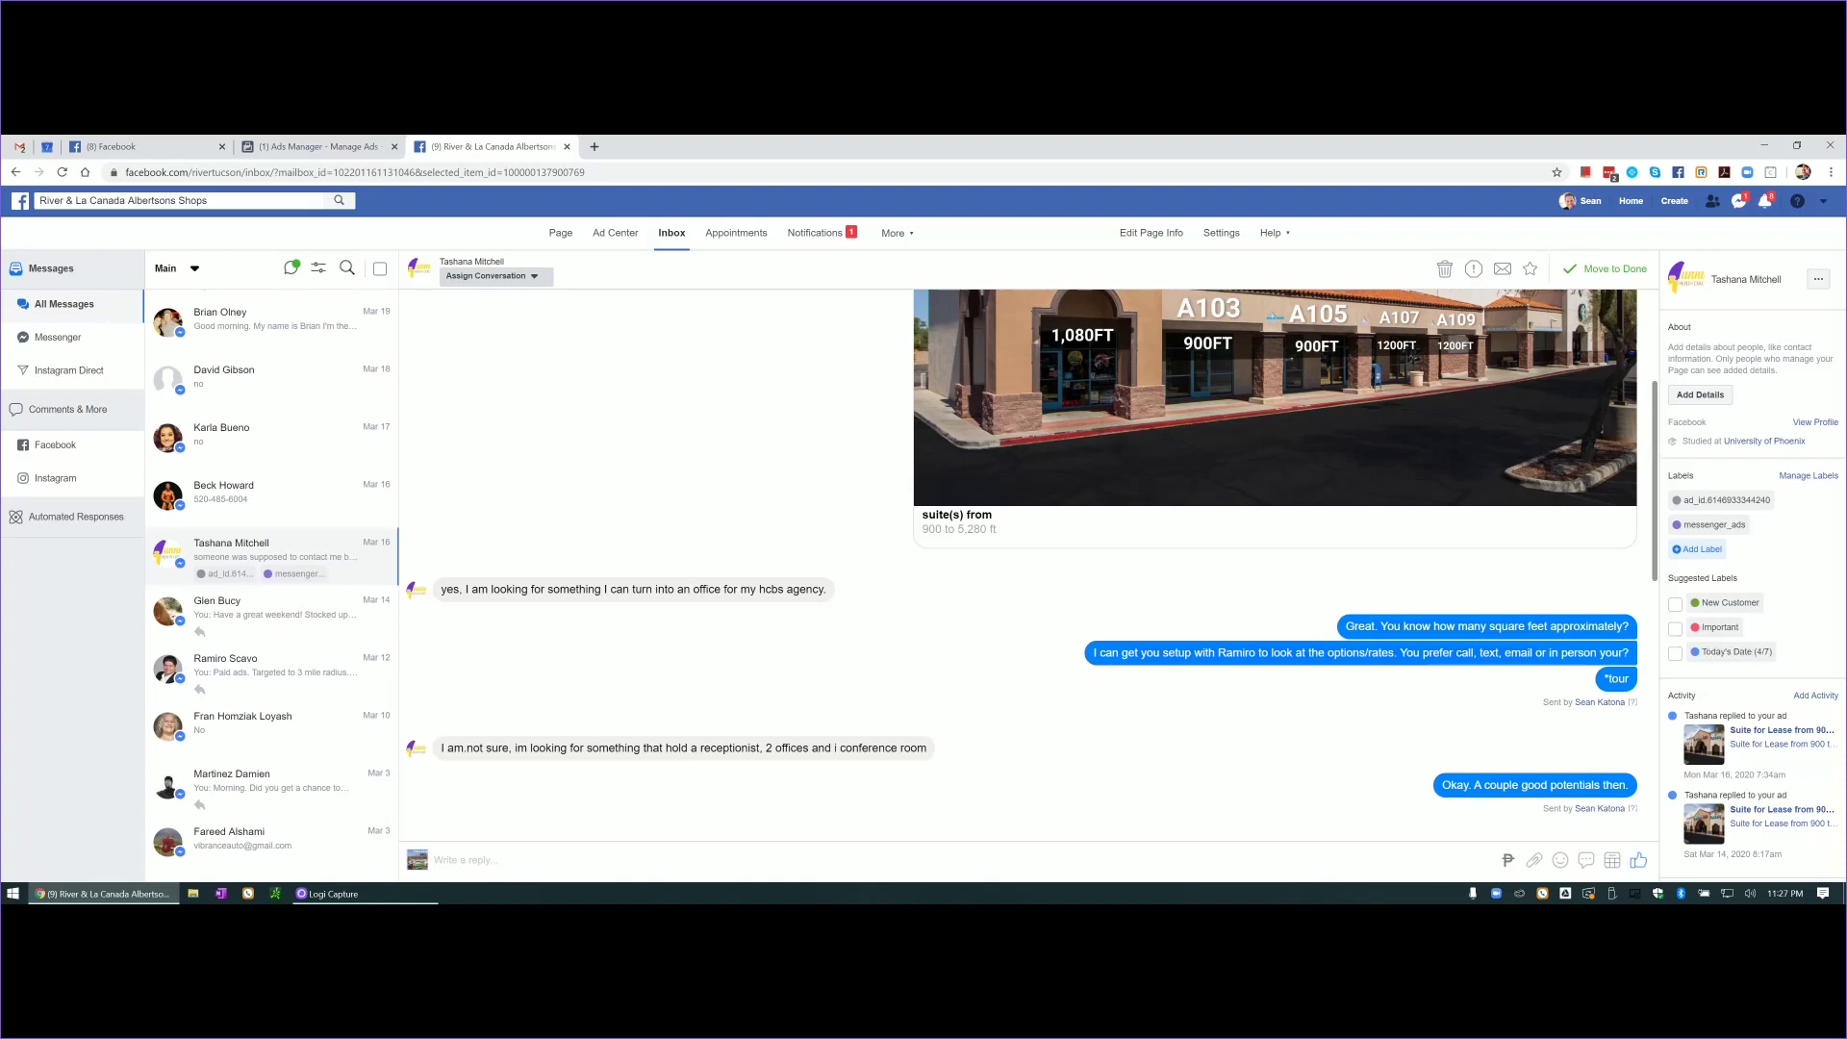
Read the lead's description of the office space they need
key(ctrl+Tab)
scroll(453, 755, down, 2)
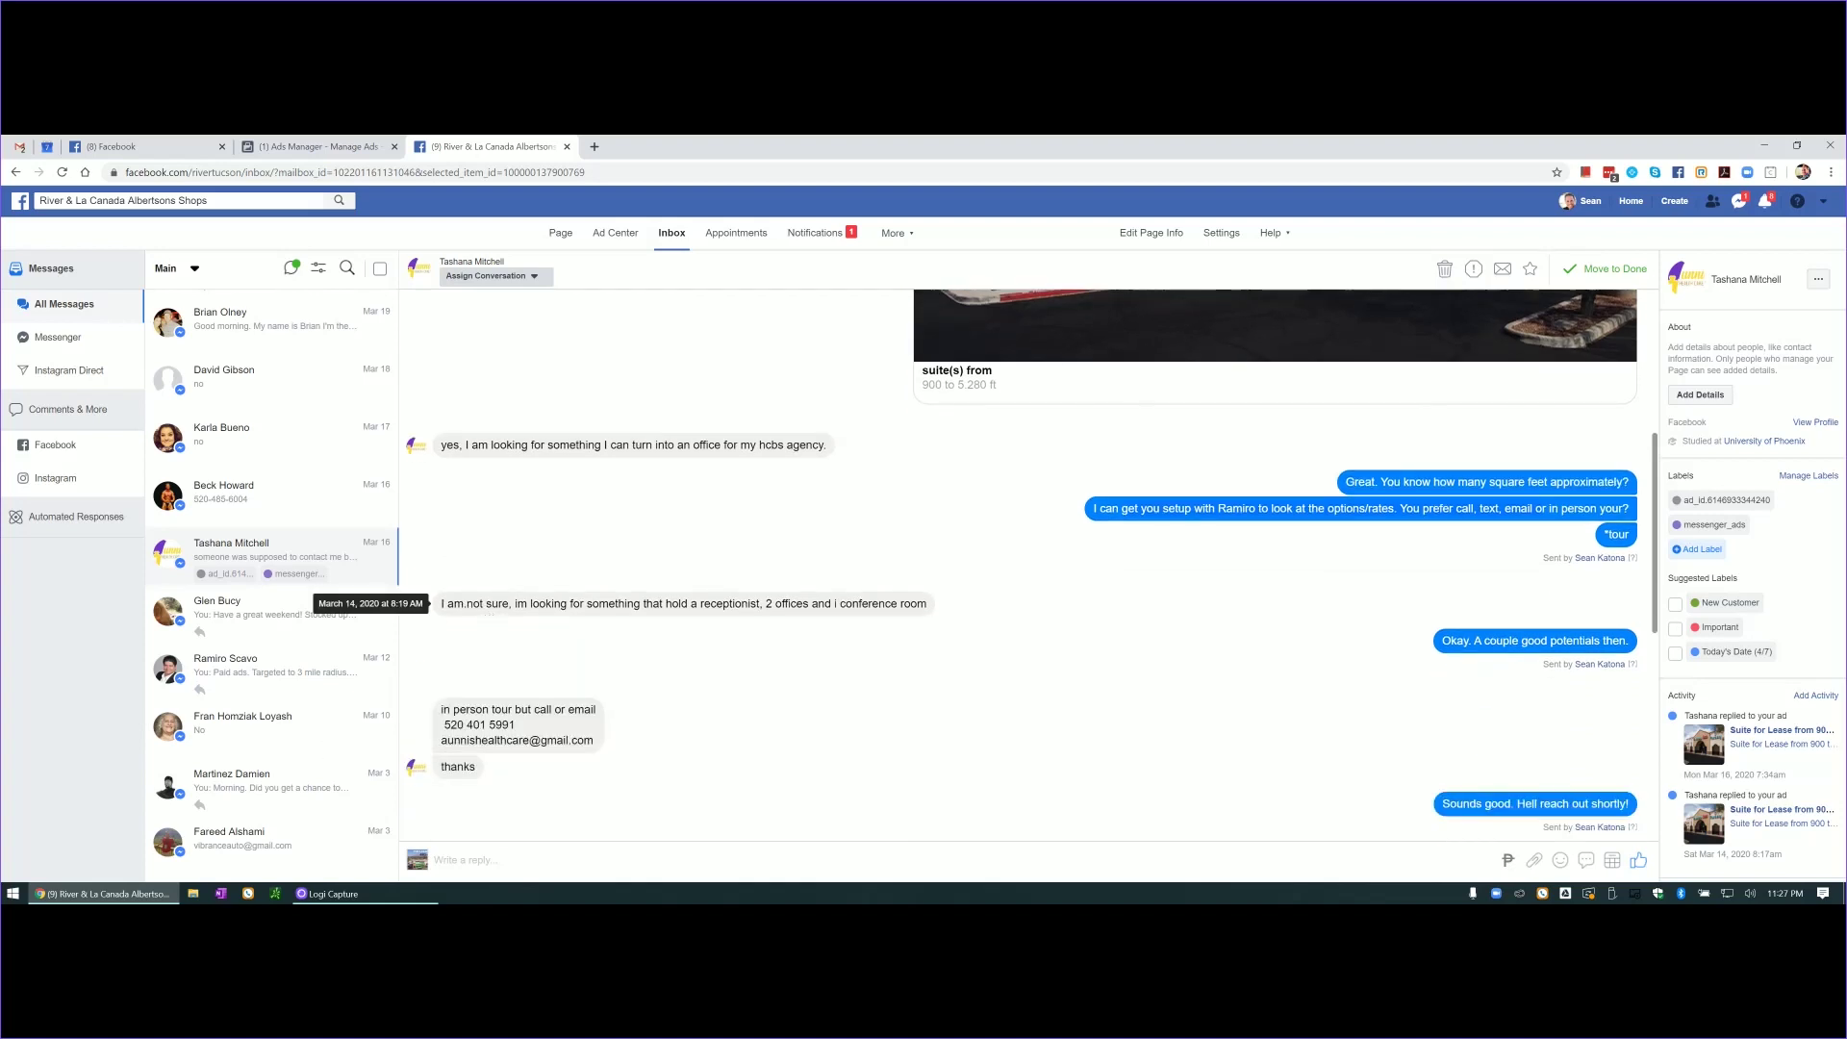
drag(467, 606, 911, 613)
click(1478, 658)
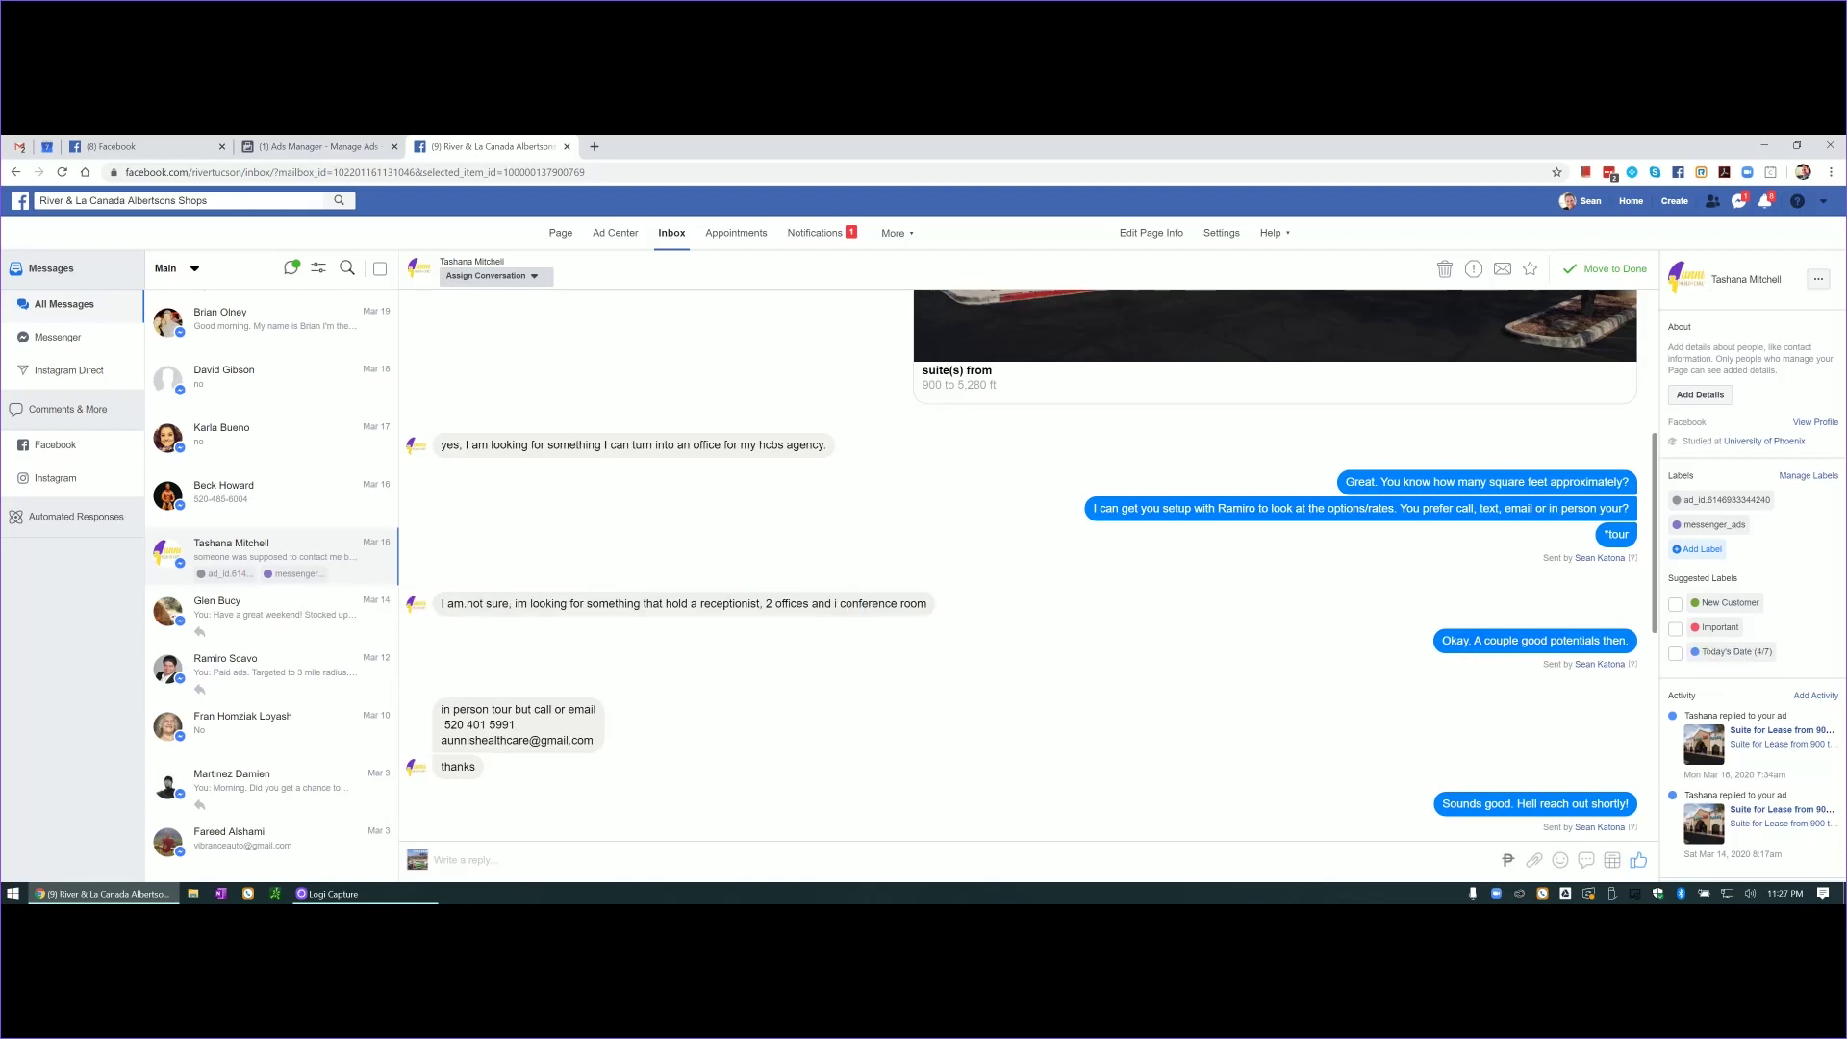
scroll(704, 671, down, 1)
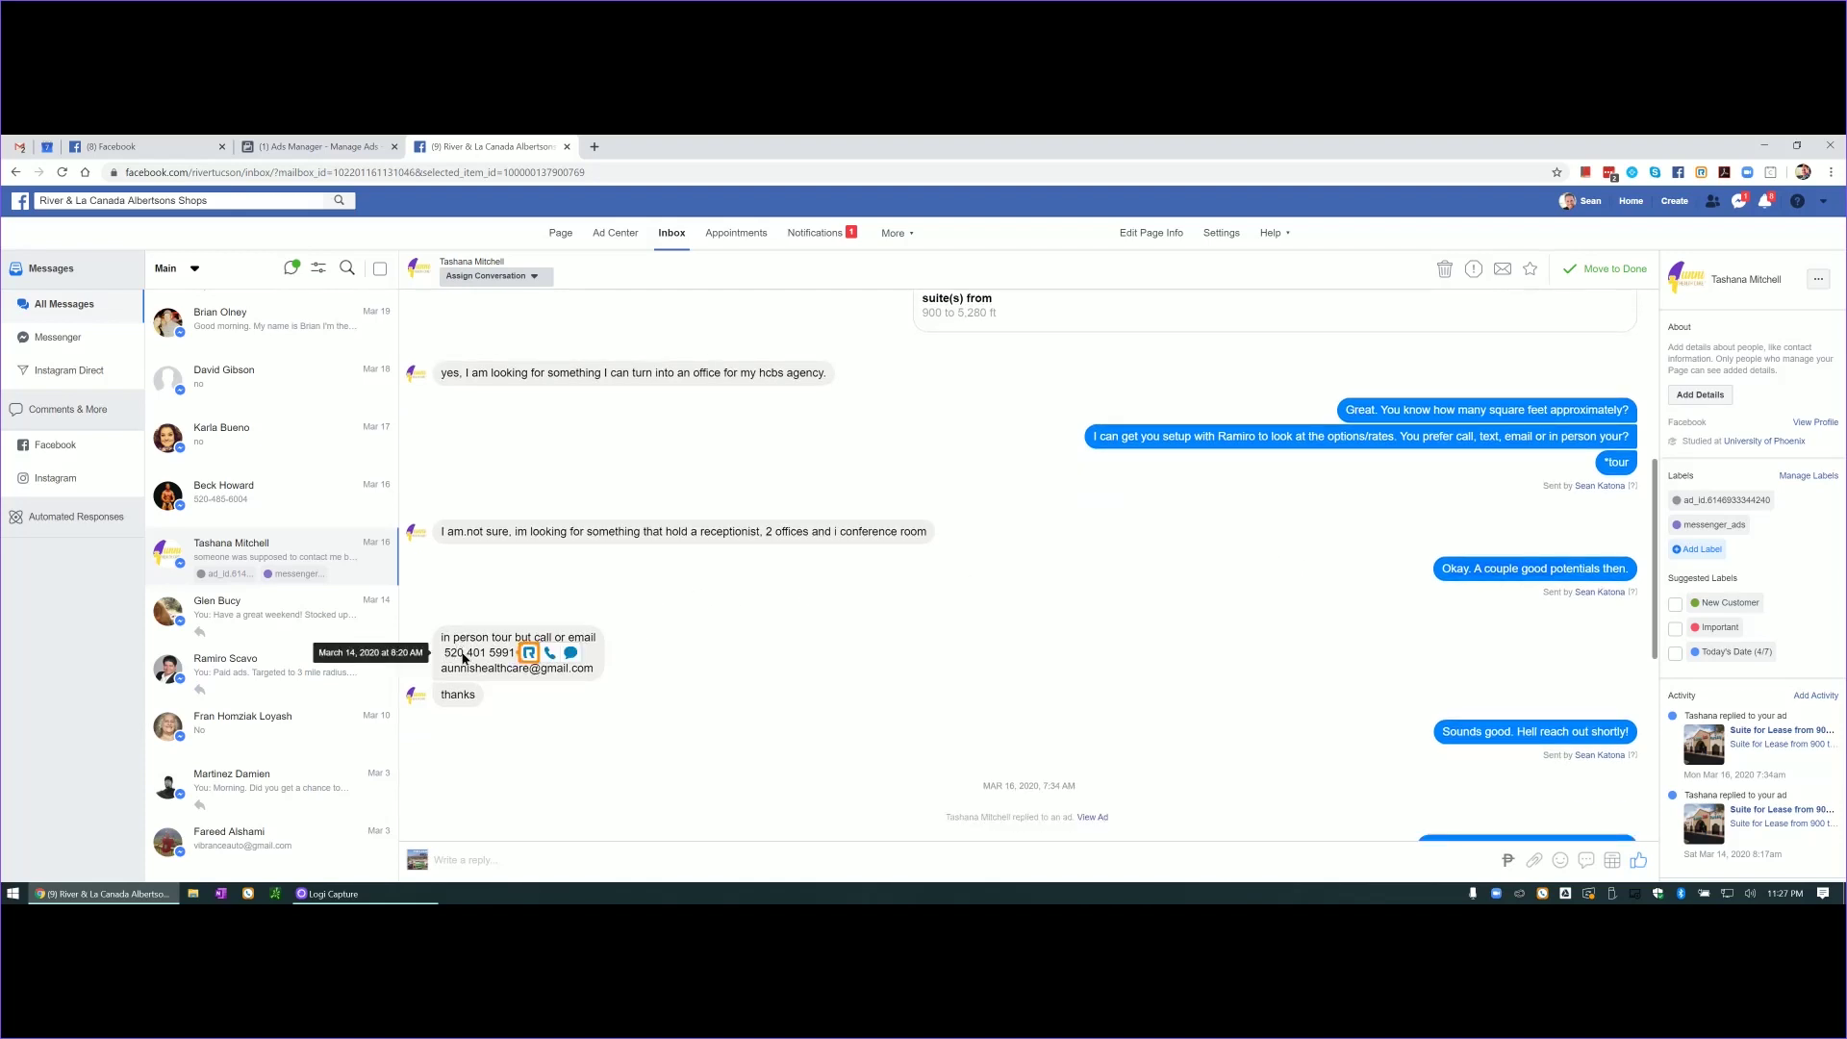
Review the lead's contact-details message, including their e-mail address, then switch to Gmail
triple_click(536, 651)
click(536, 651)
triple_click(481, 652)
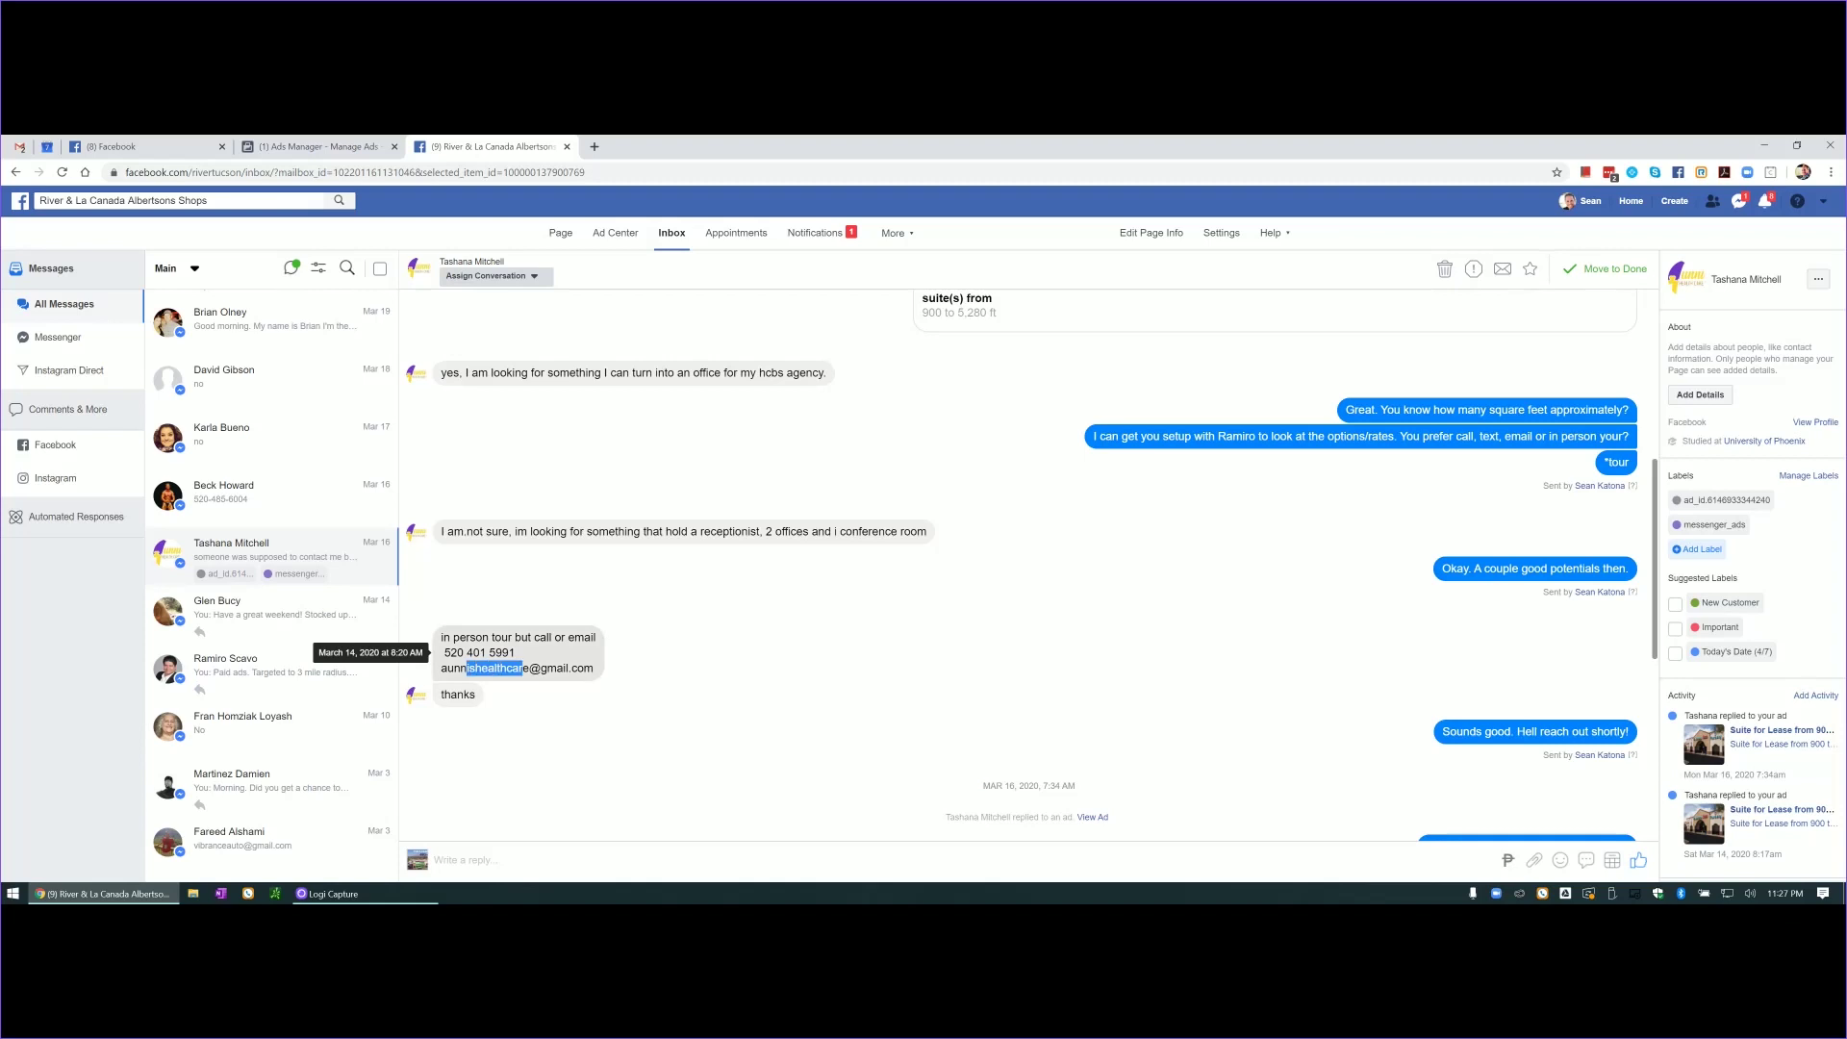
click(533, 668)
drag(530, 668, 447, 668)
scroll(642, 695, down, 4)
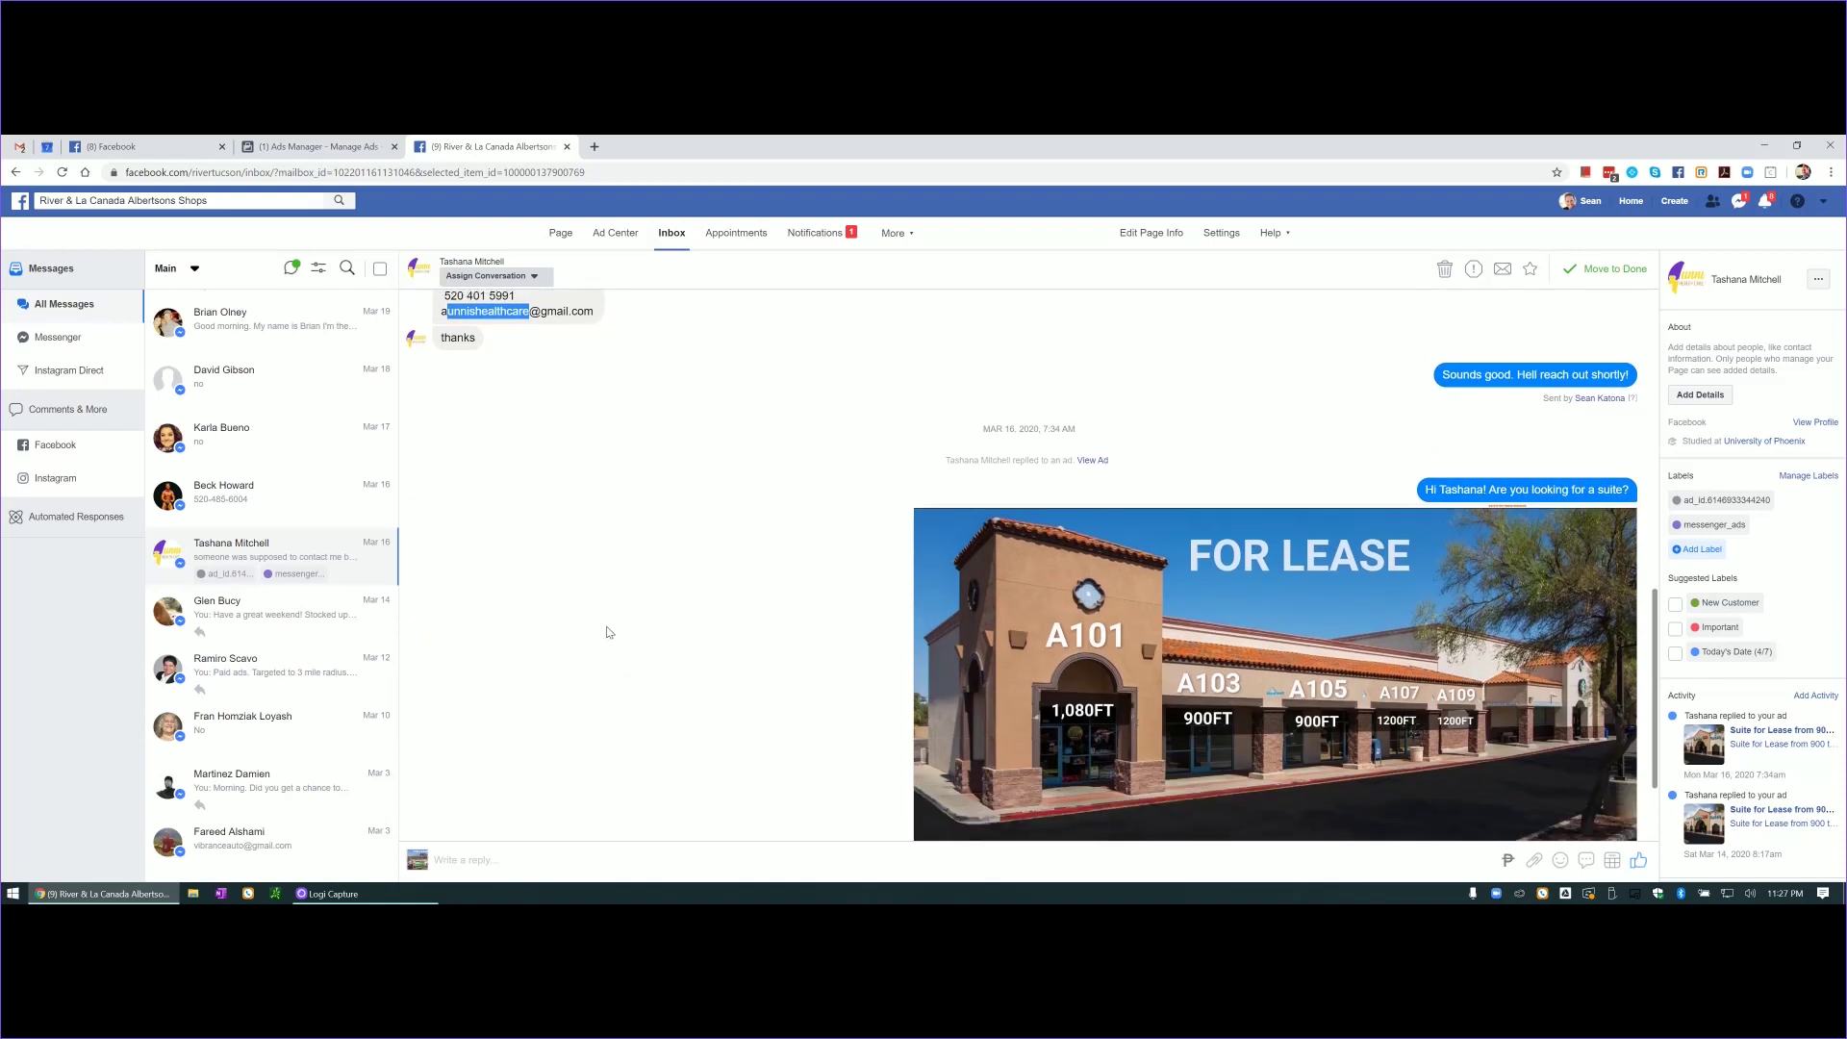
scroll(609, 630, up, 1)
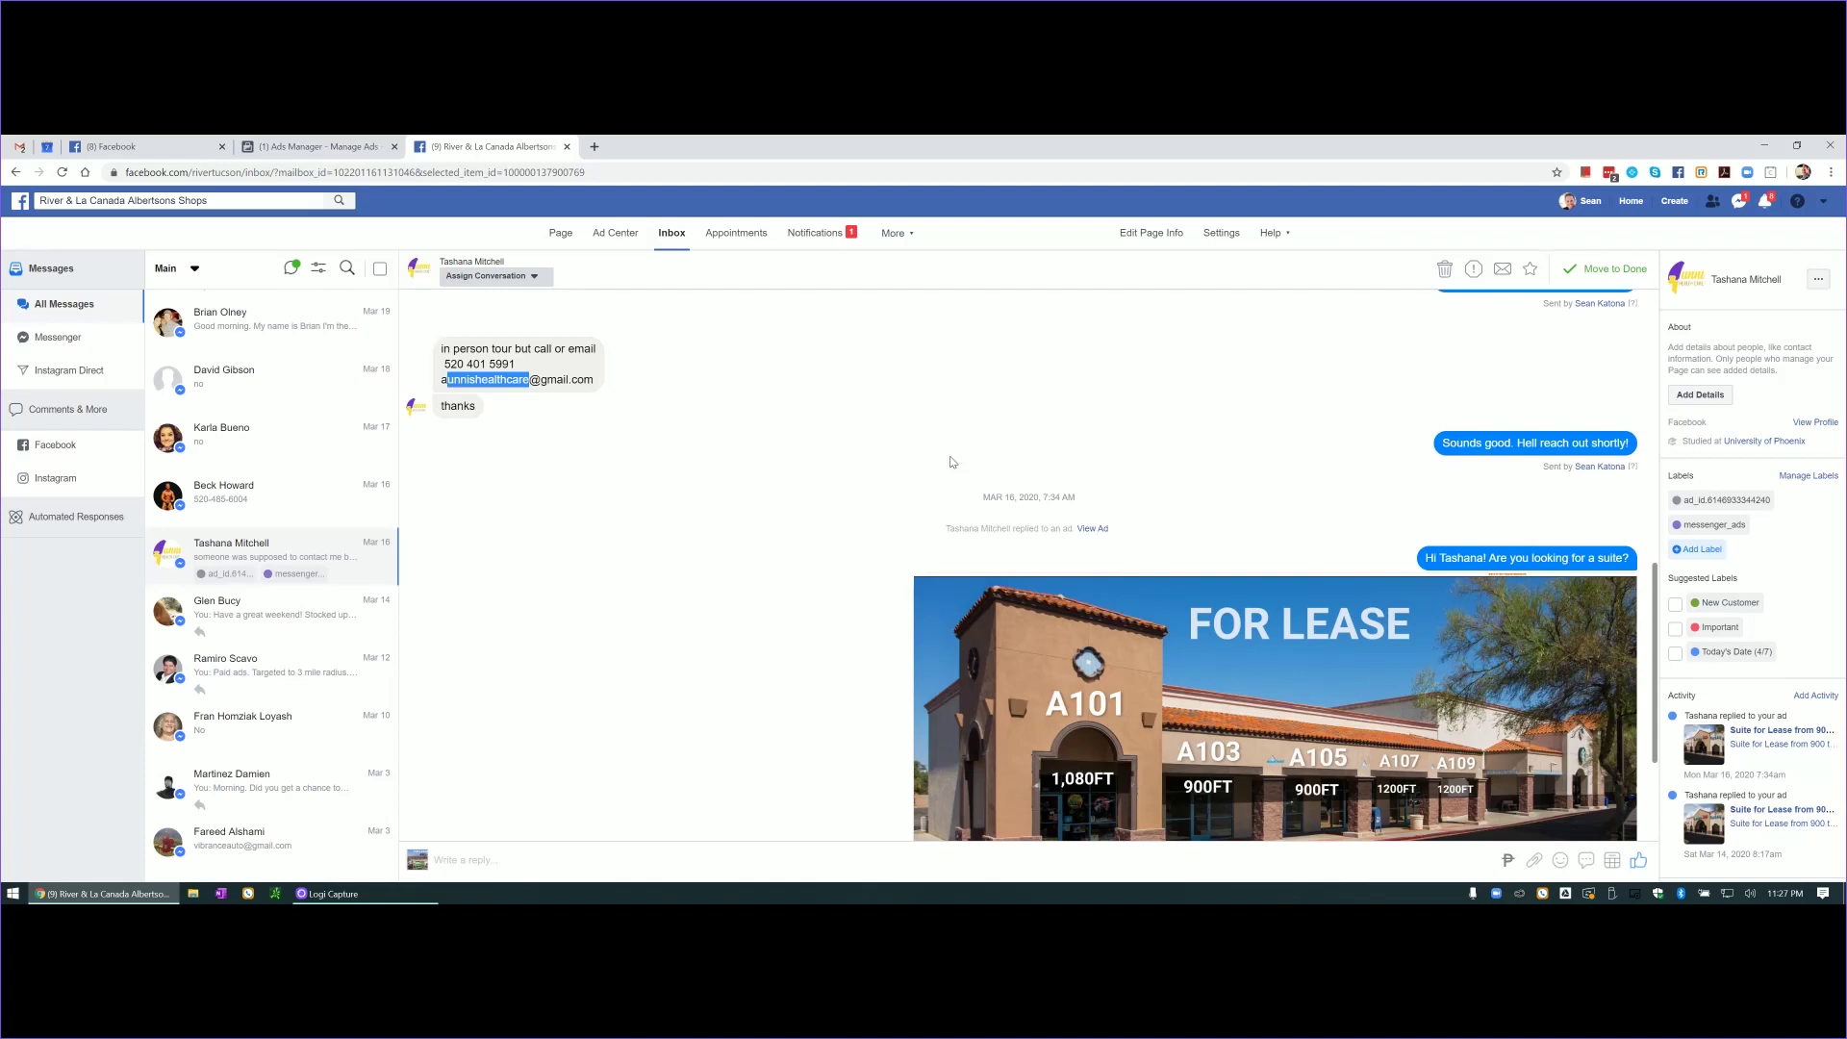
click(19, 146)
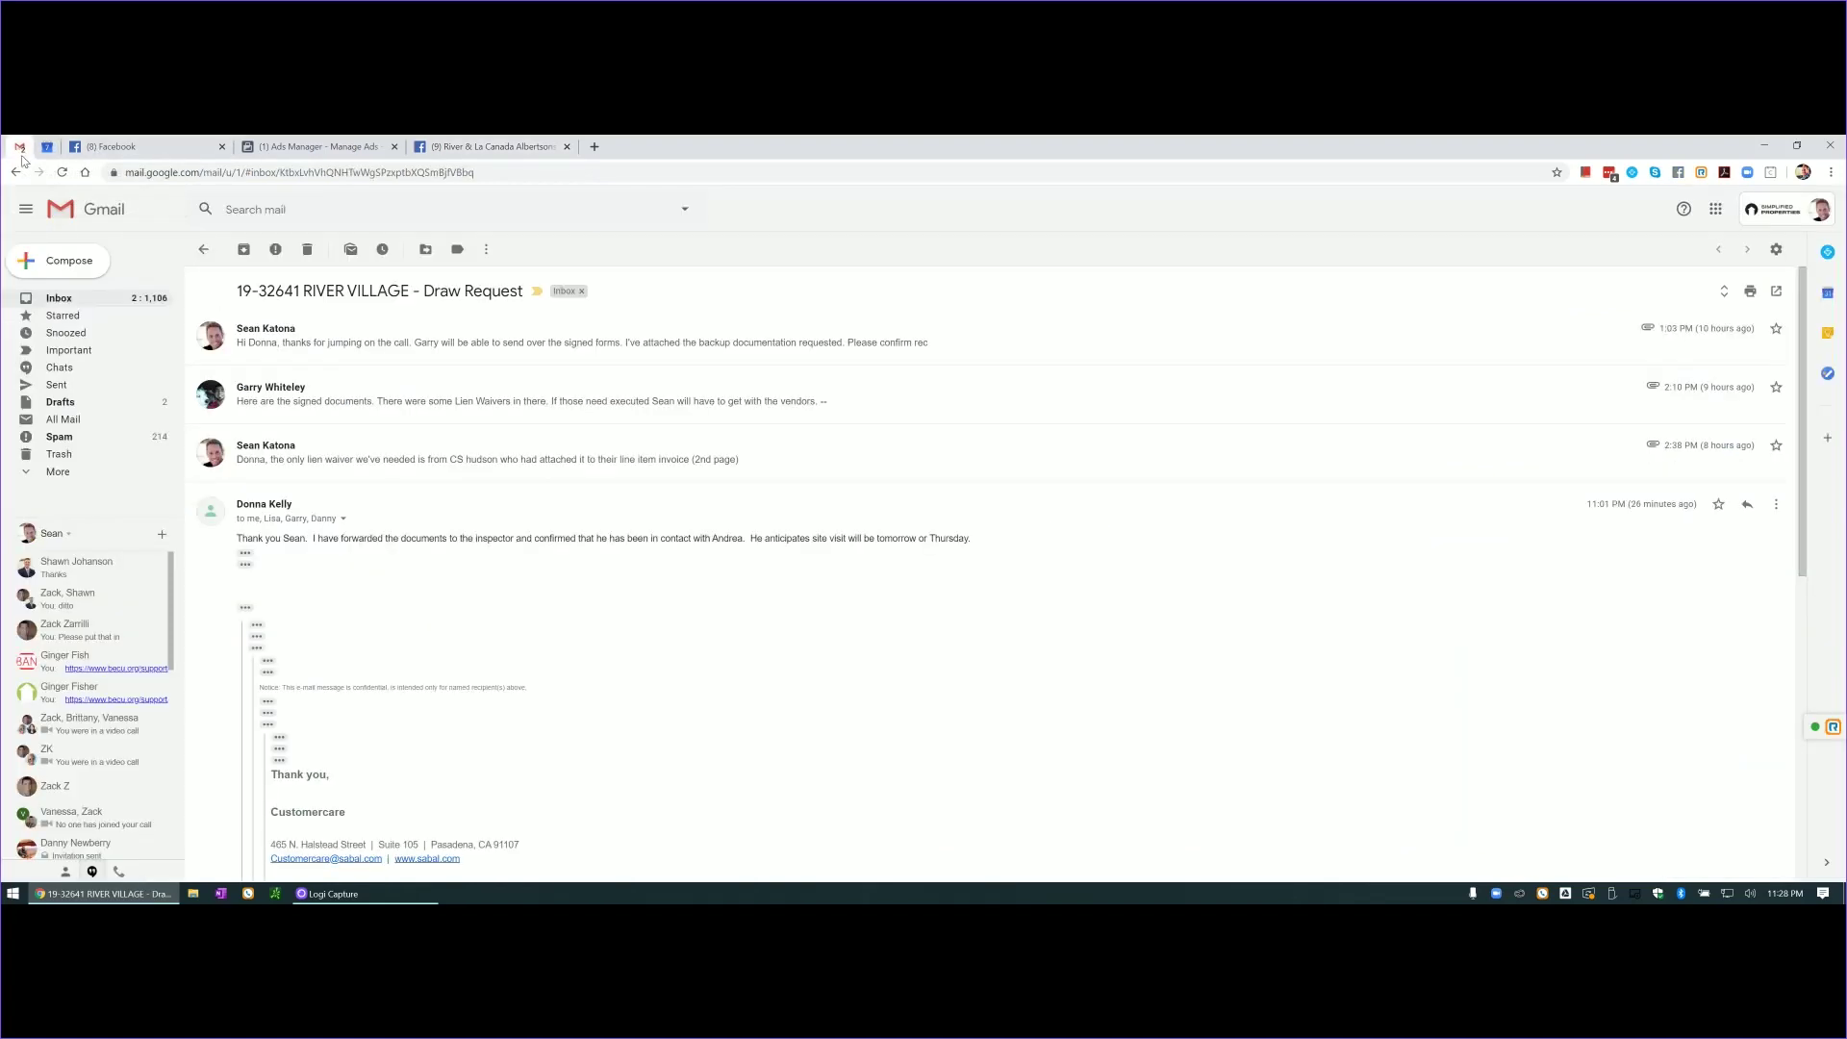
Return to the Gmail inbox and open the email carrying the signed River Park Village lease-proposal PDF
click(82, 300)
click(385, 209)
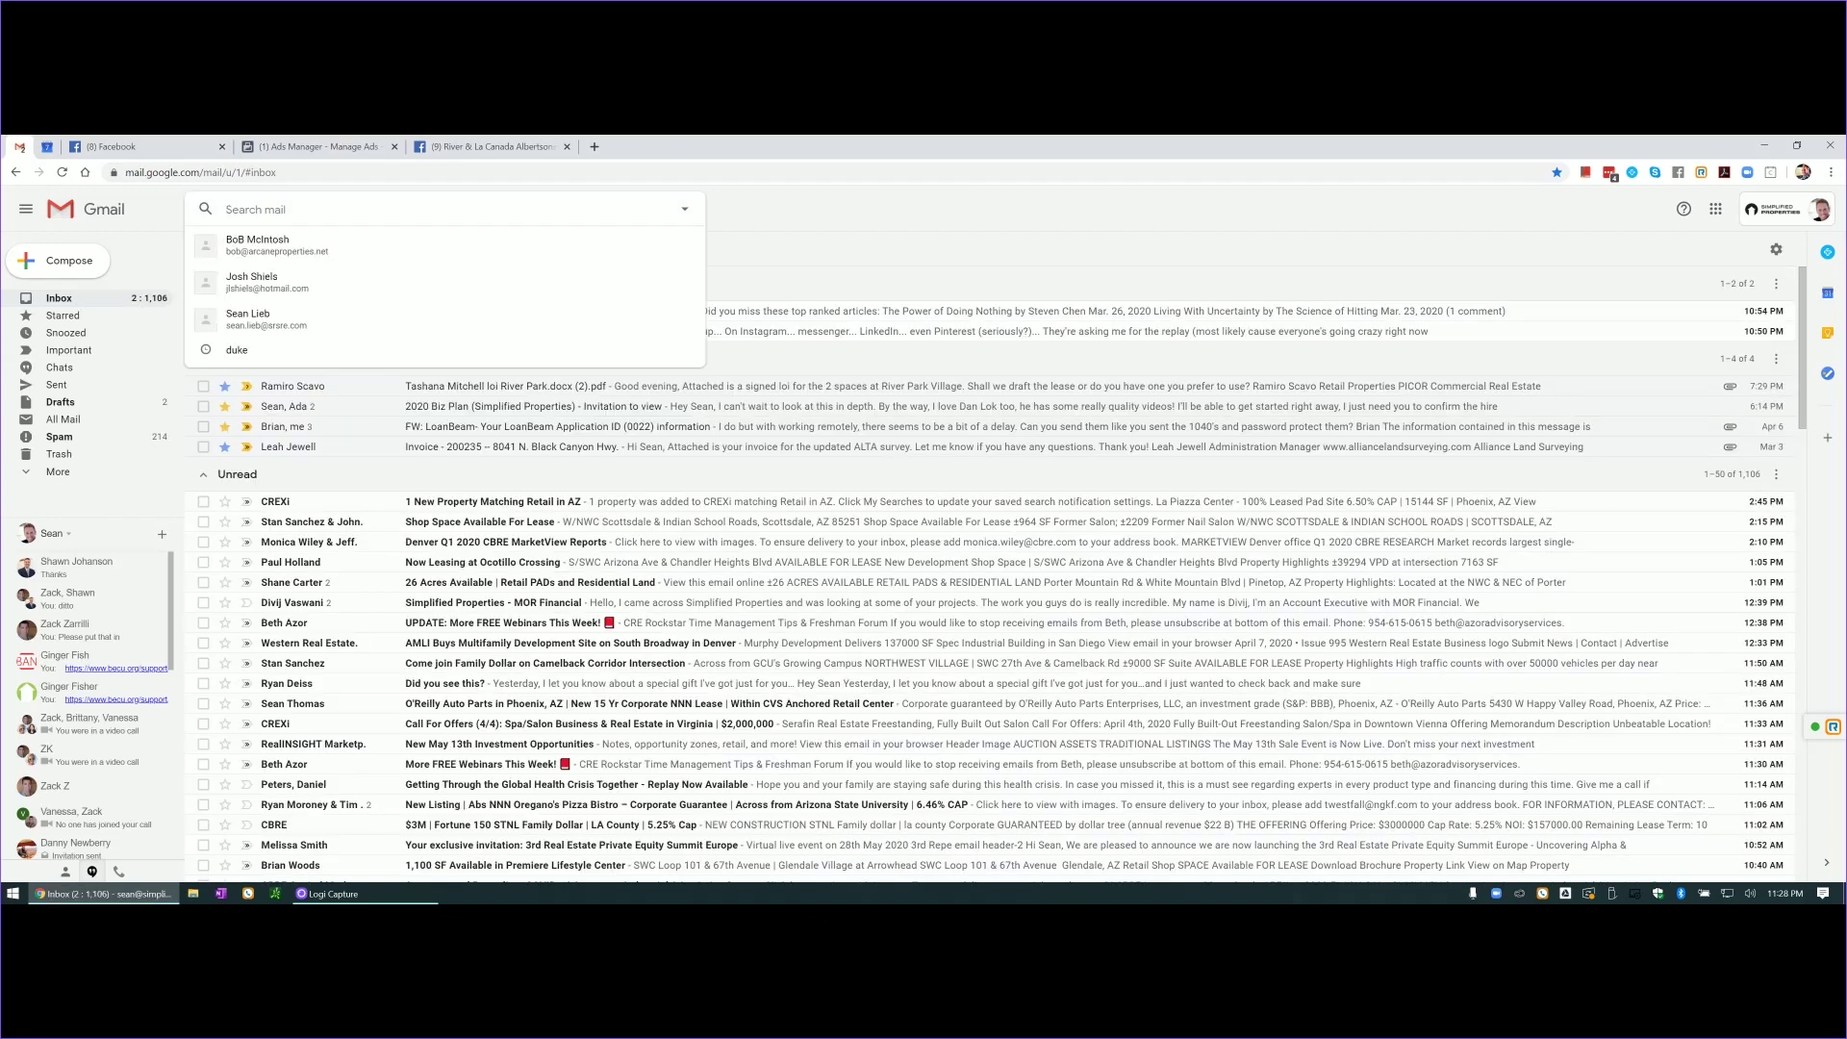
click(385, 386)
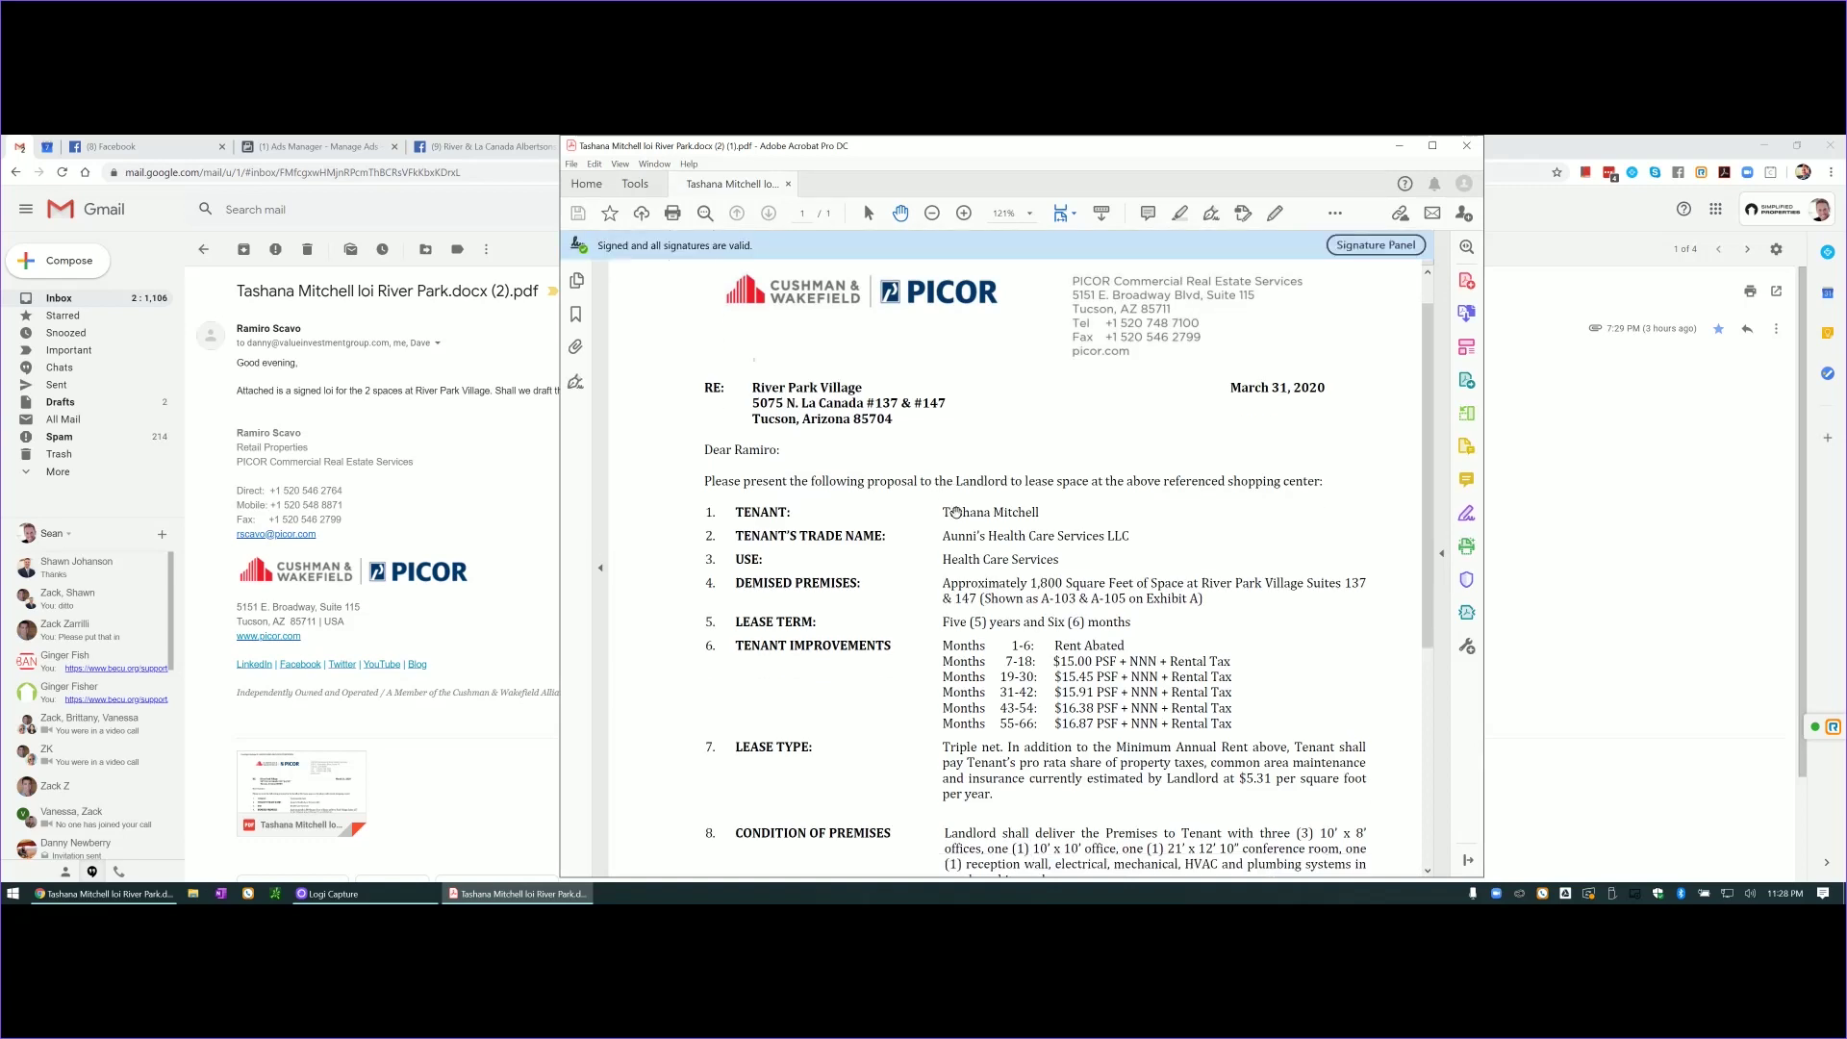
scroll(955, 511, down, 4)
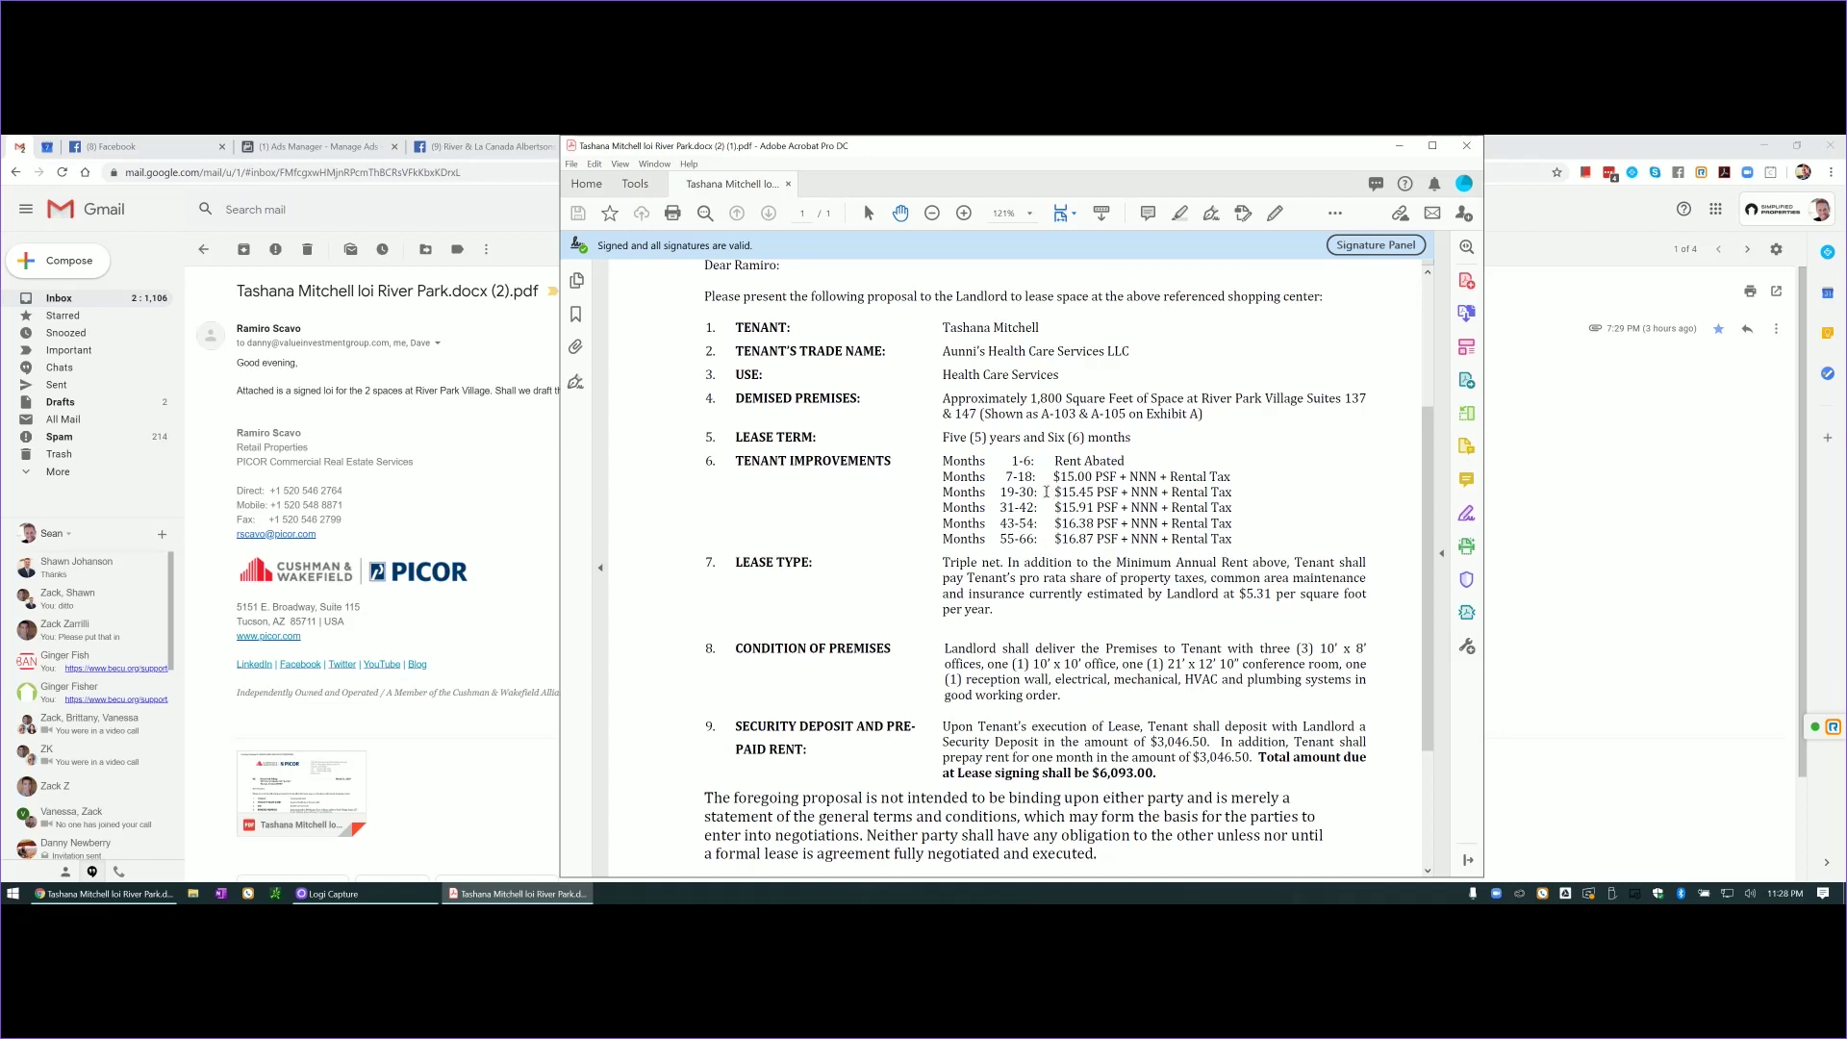
scroll(1046, 492, down, 2)
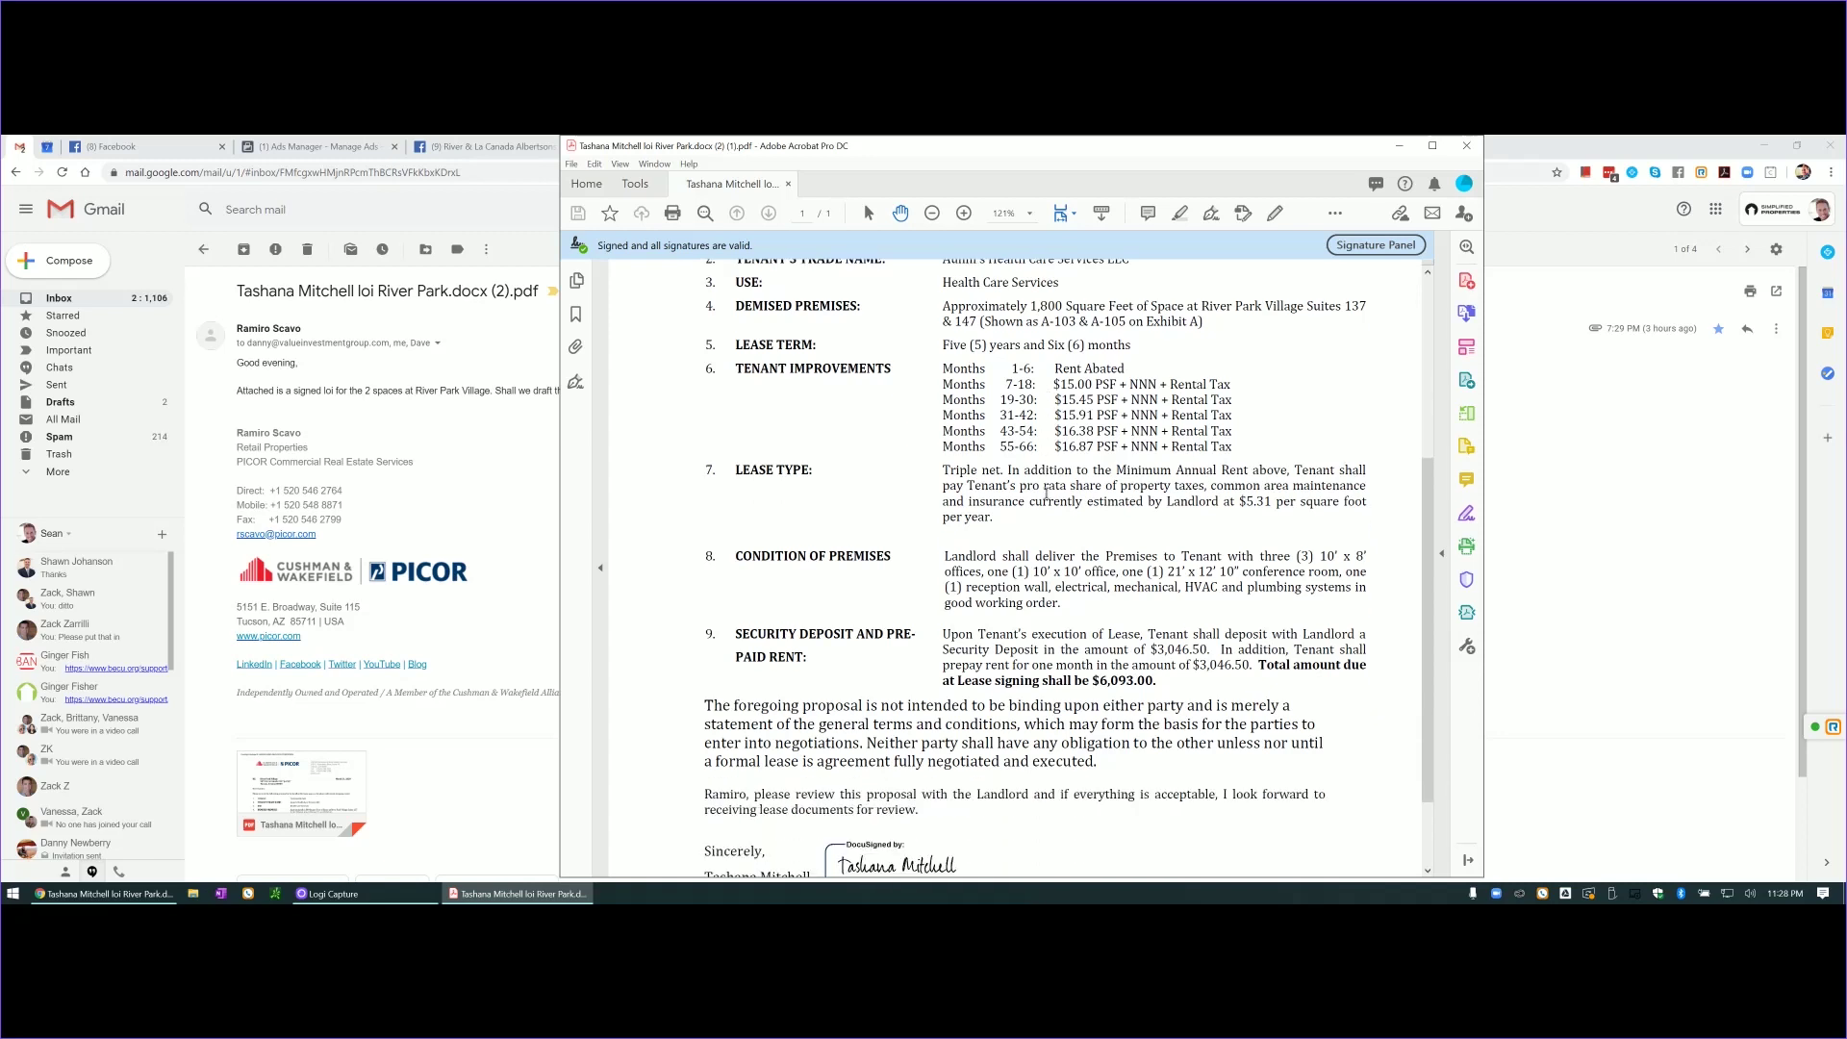
scroll(1046, 494, up, 1)
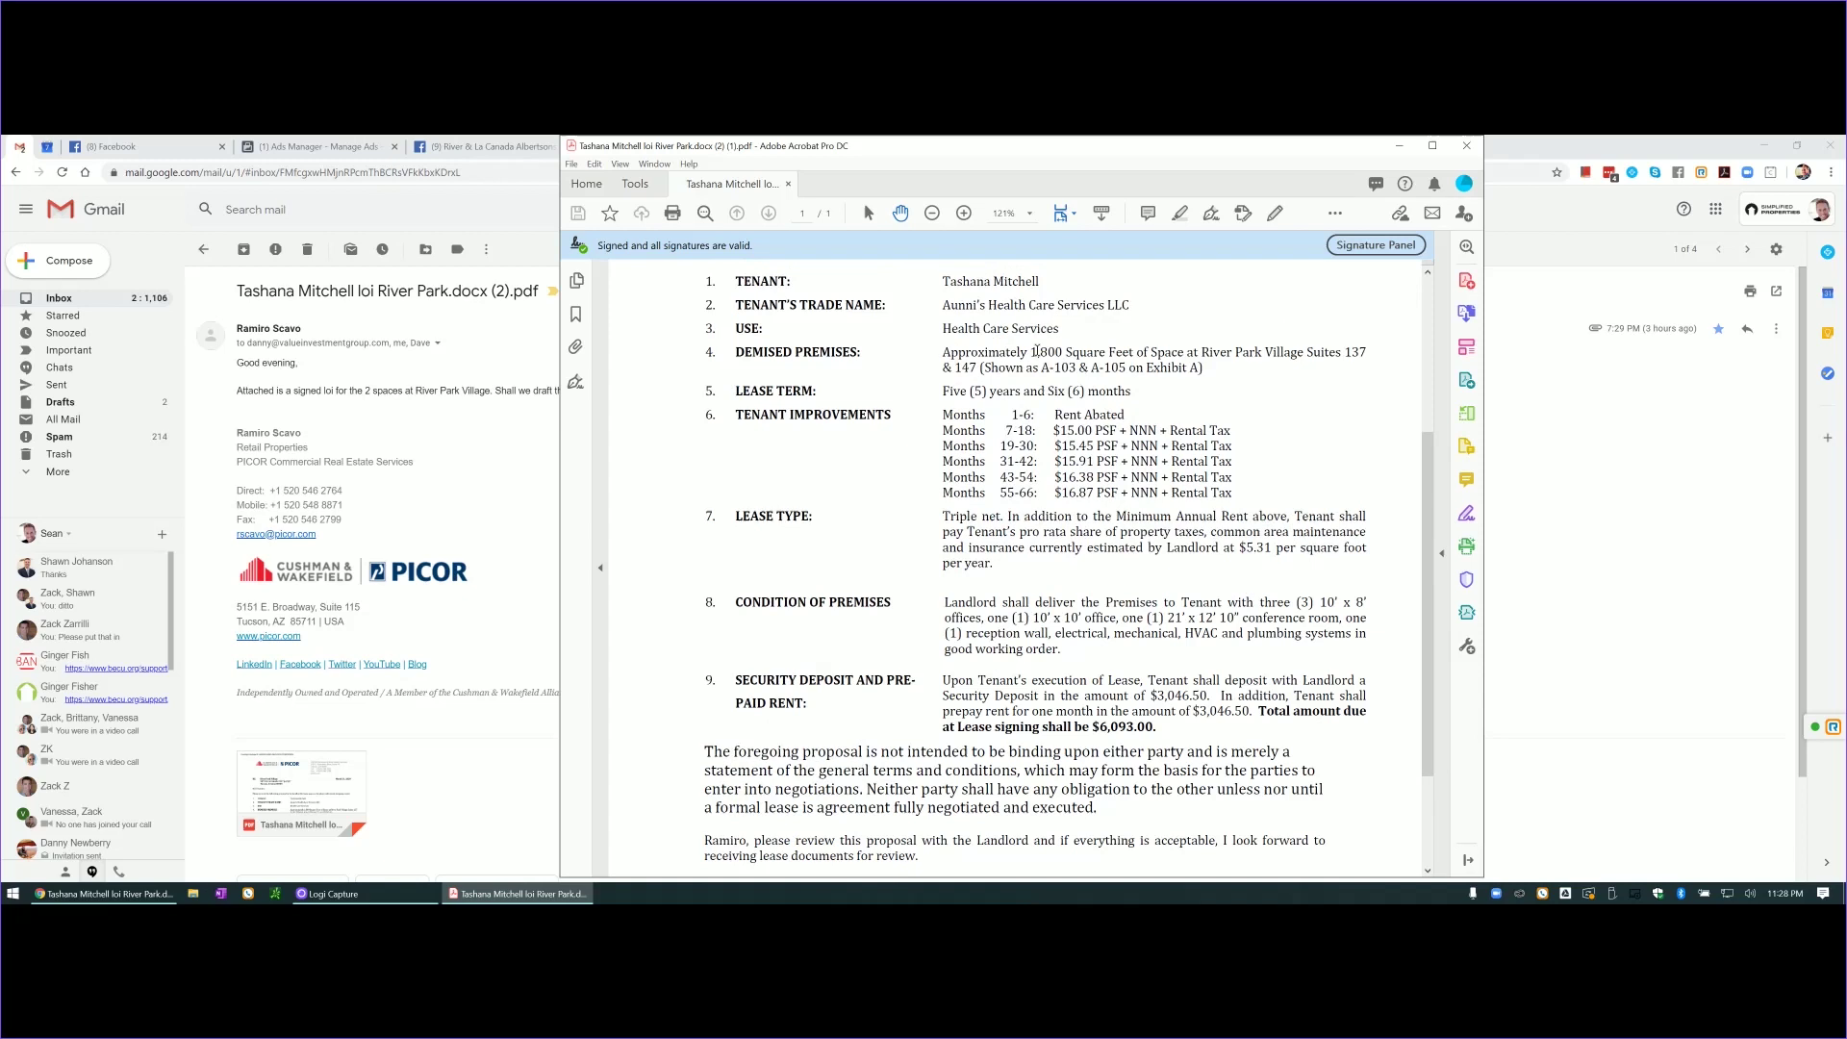